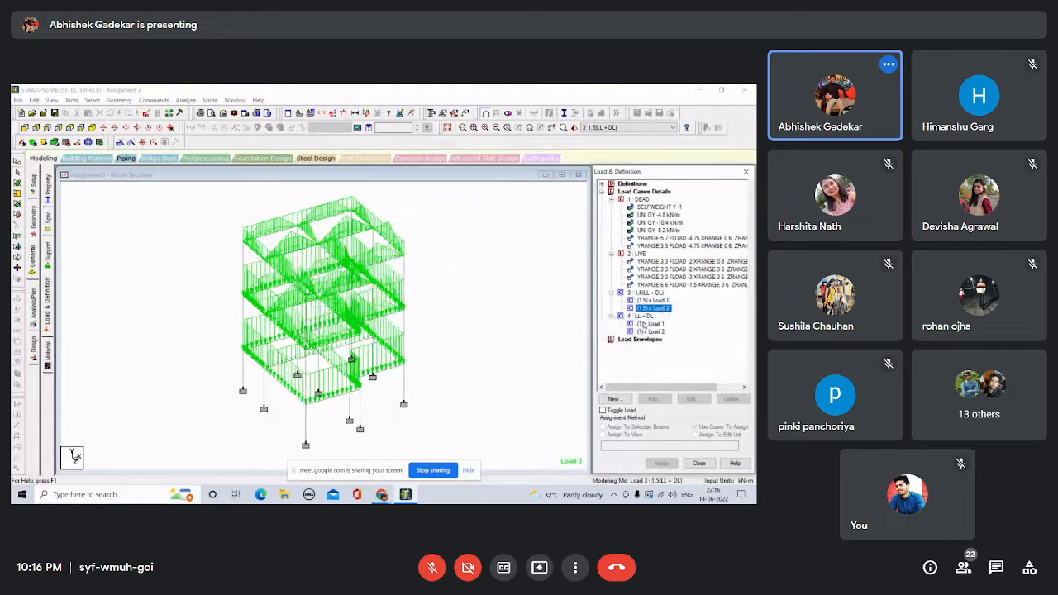
Display load combination 4 (LL + DL) and examine the section properties of the second-storey corner column.
click(650, 331)
click(515, 287)
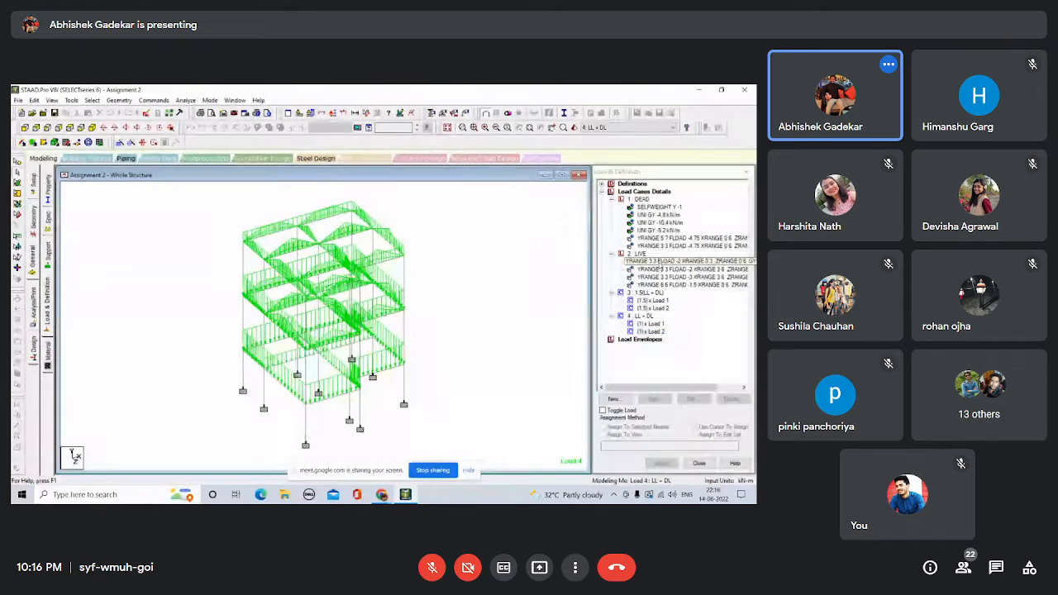
double_click(244, 316)
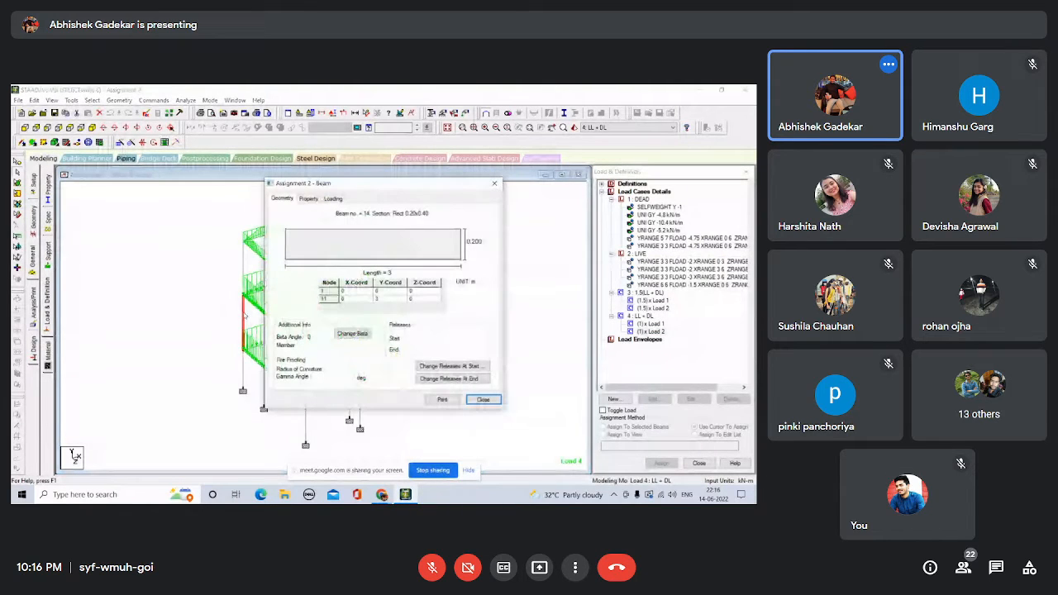
click(309, 200)
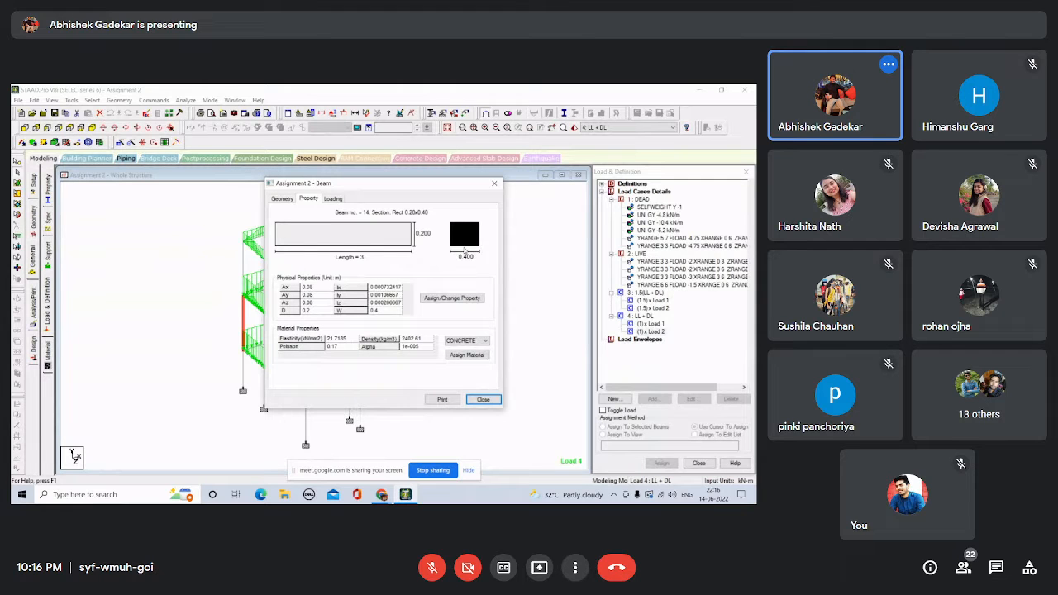
click(493, 183)
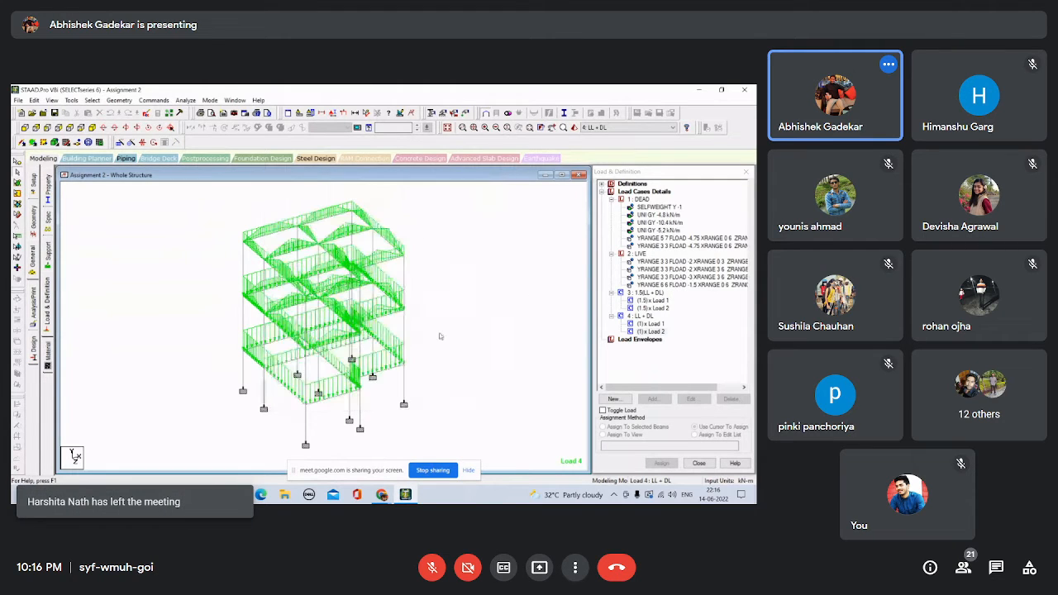
Switch to Chrome and look through the open pages for the Assignment-2 submissions in the Staadpro batch 1 classroom.
click(350, 461)
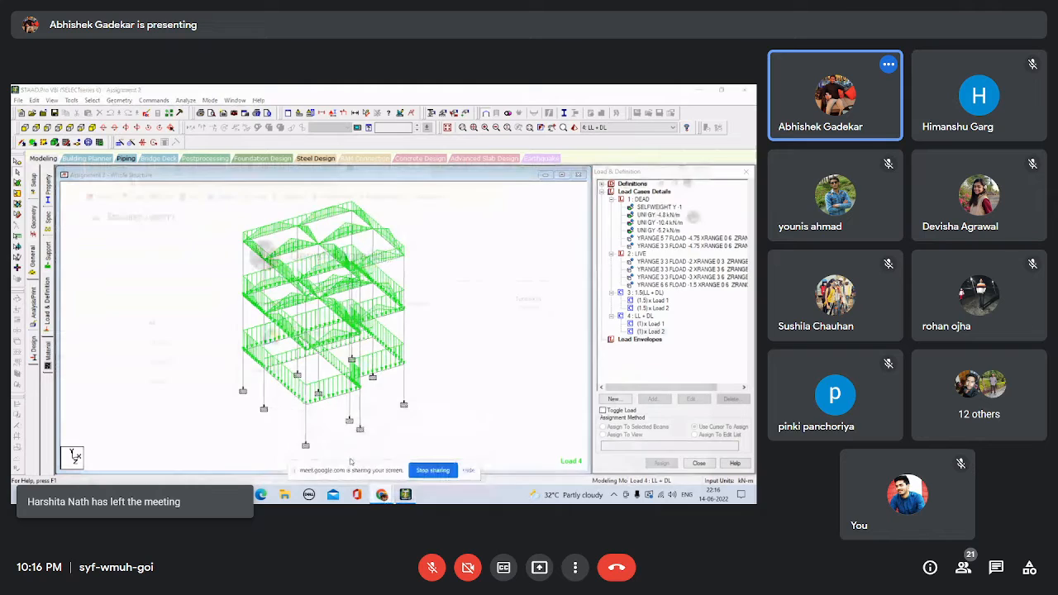
click(293, 93)
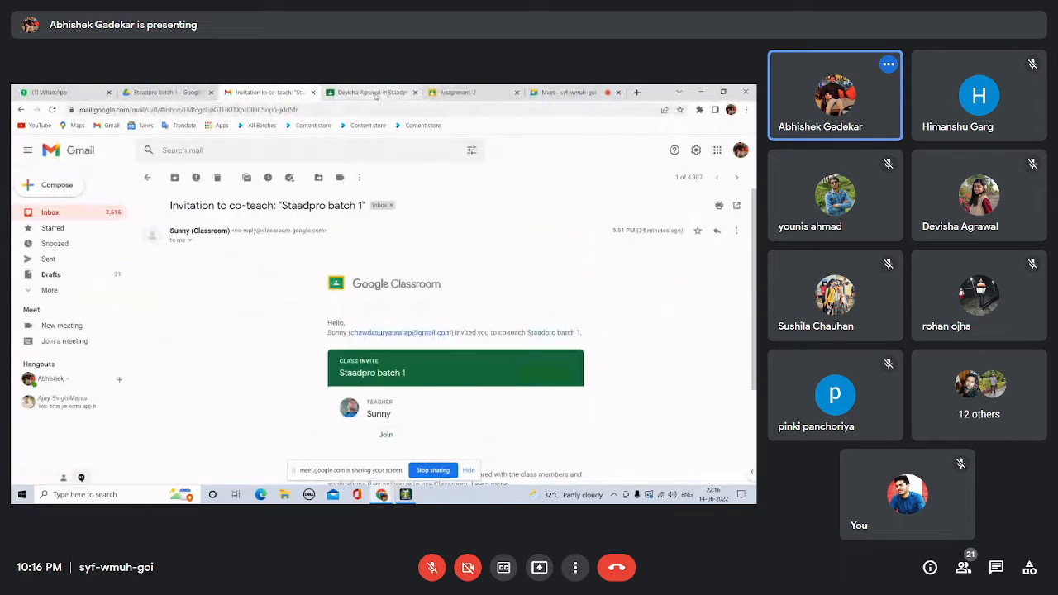
click(471, 92)
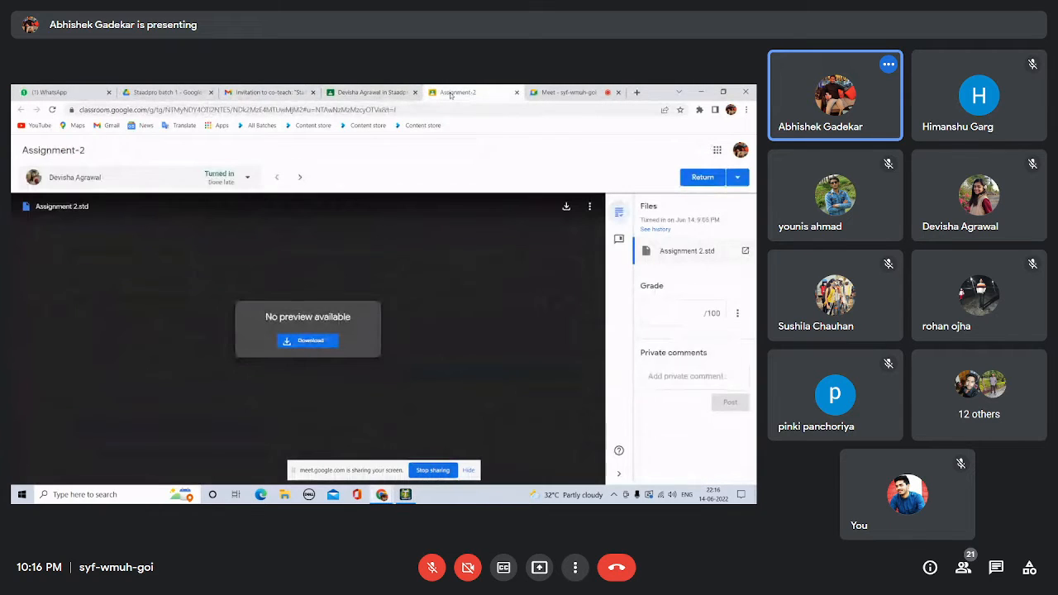
click(162, 92)
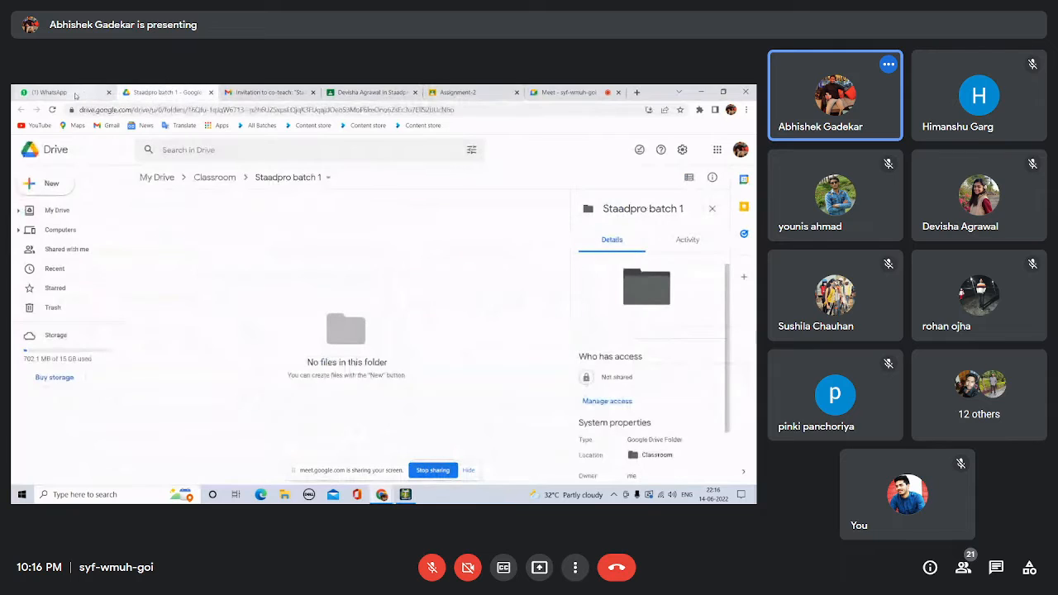
click(74, 93)
click(192, 92)
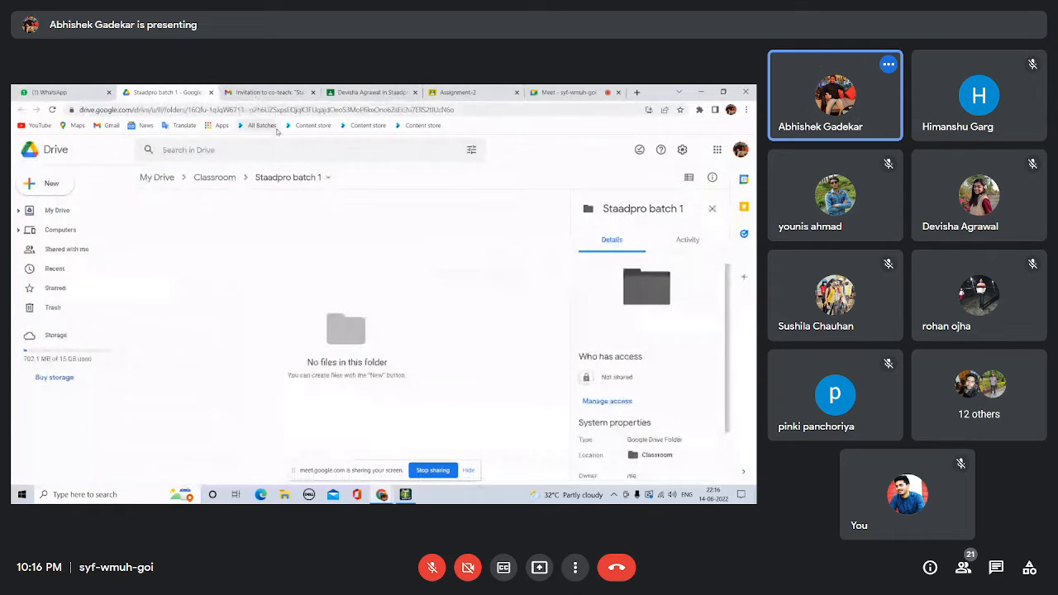
click(381, 94)
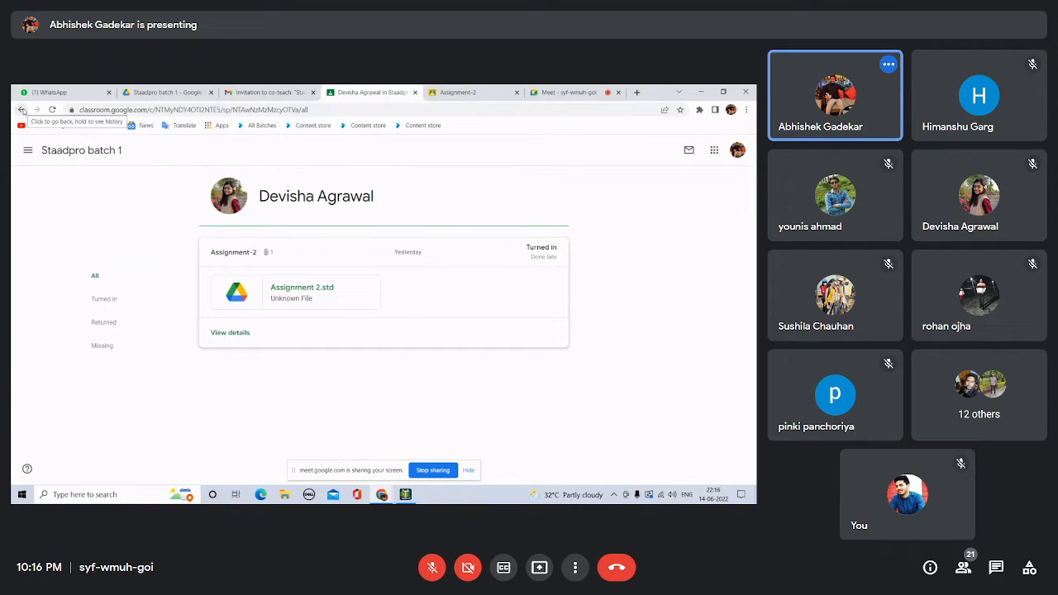
Open the "Due tomorrow: Assignment-2" e-mail from the Gmail inbox and follow it to the assignment in Google Classroom.
click(259, 94)
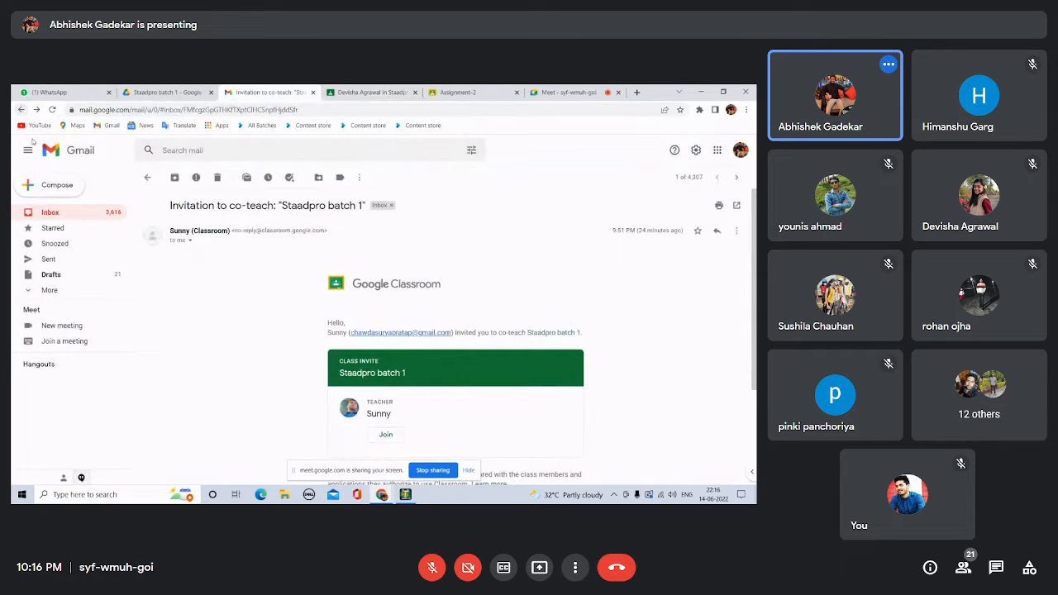
click(22, 110)
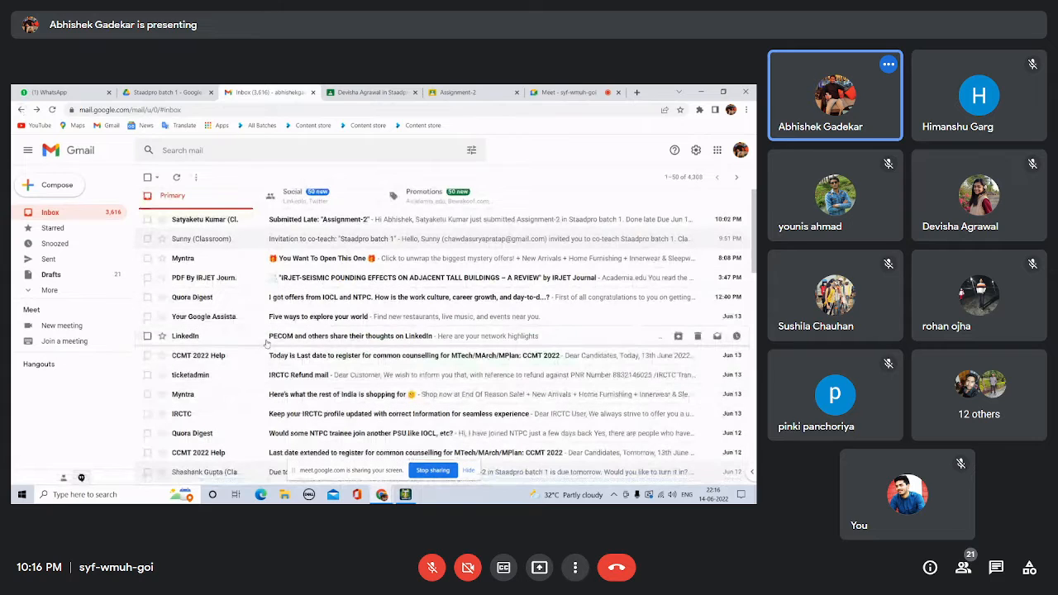
scroll(241, 408, down, 1)
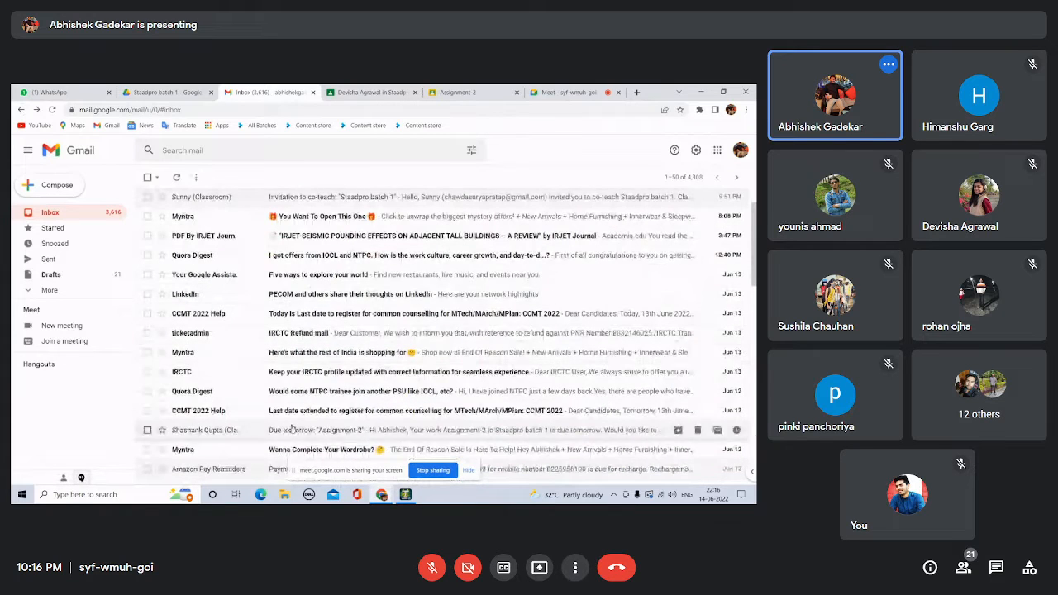
click(355, 430)
click(384, 414)
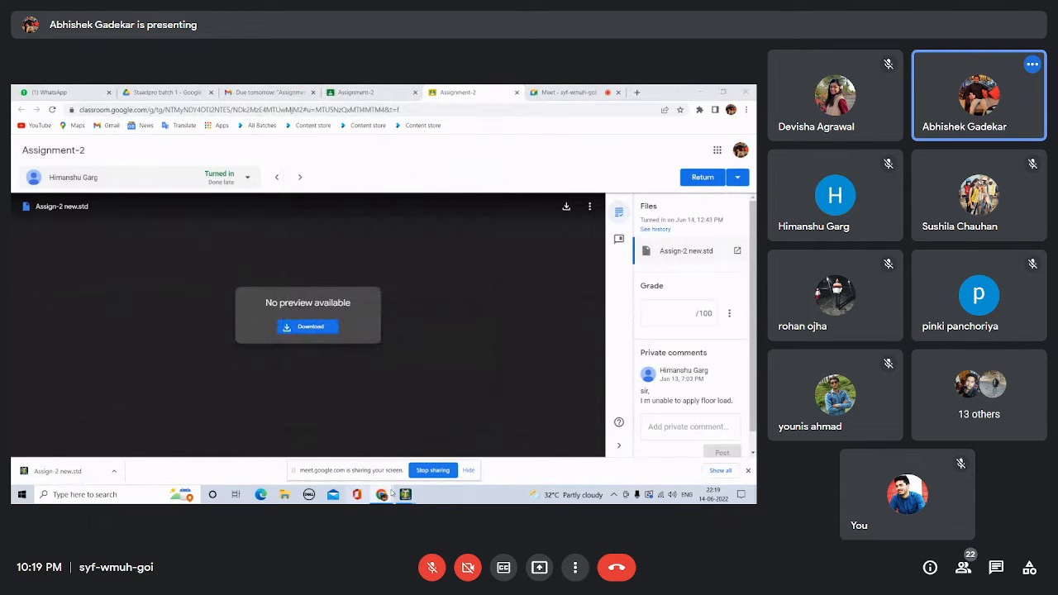
Switch to the STAAD.Pro window with the Assign-2 new model and examine it in plan and isometric views.
mouse_move(405, 495)
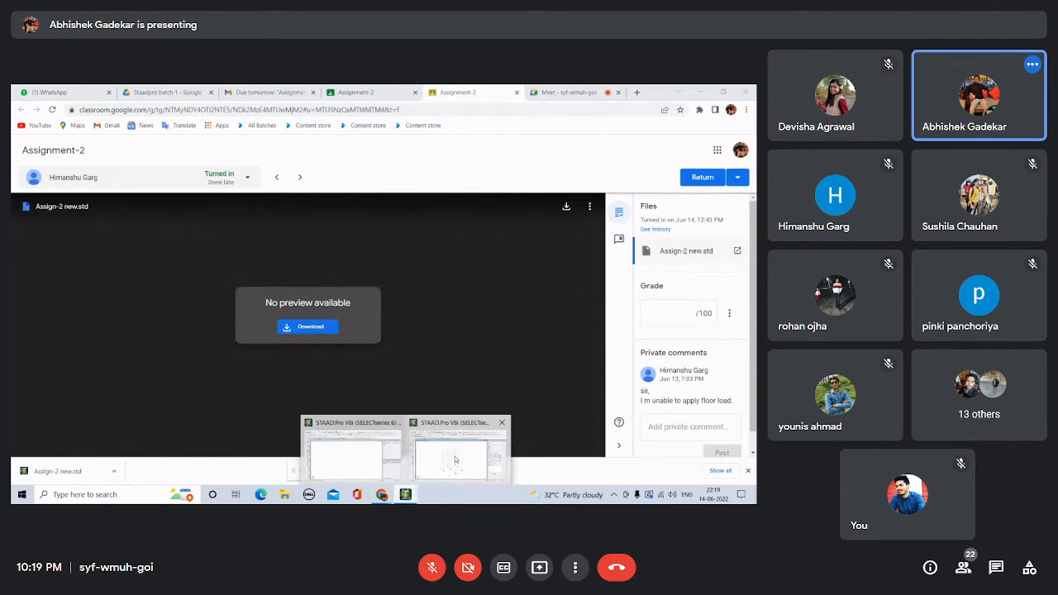
click(454, 459)
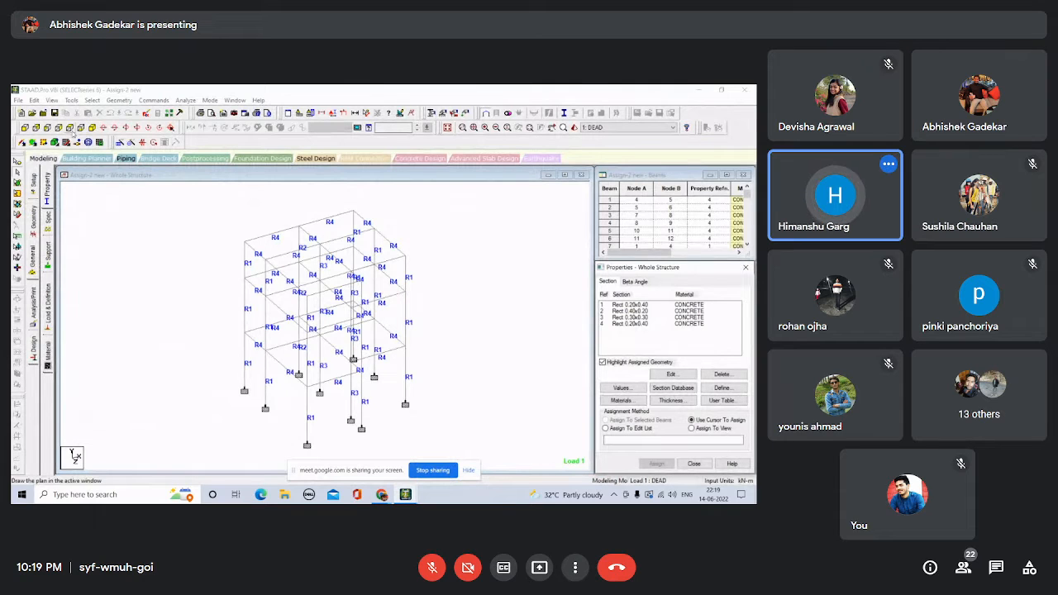
click(69, 128)
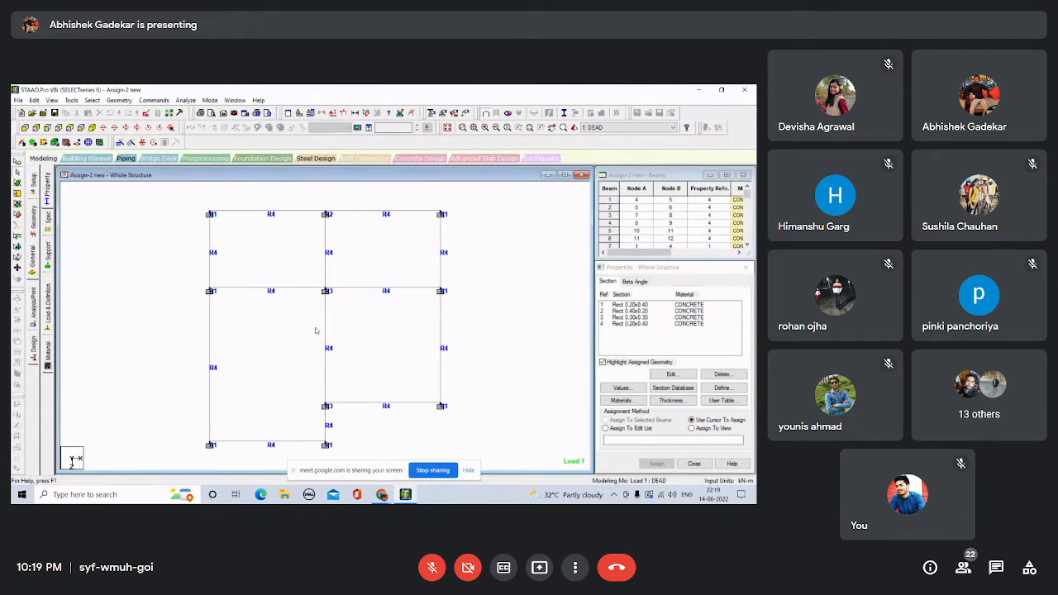
click(91, 129)
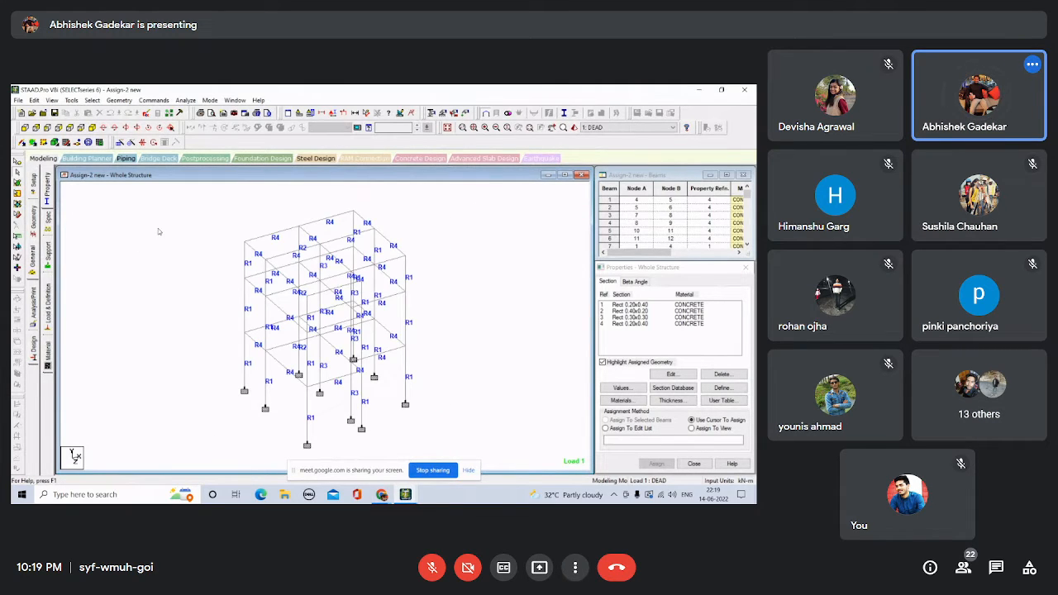
Show the plan view with 3D Full Sections to check the beam and column orientations.
click(70, 128)
right_click(137, 191)
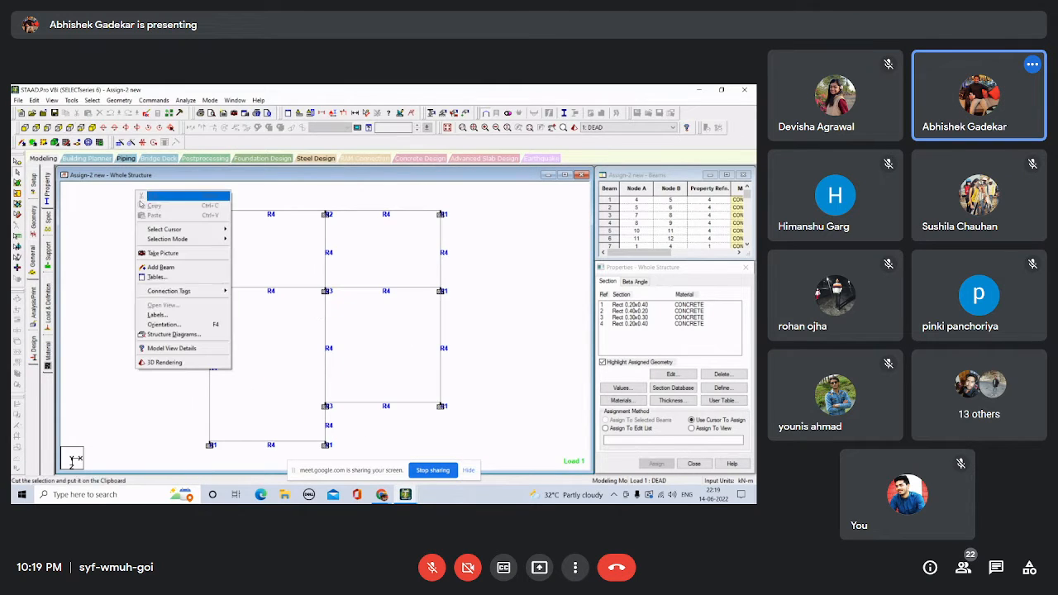
click(169, 335)
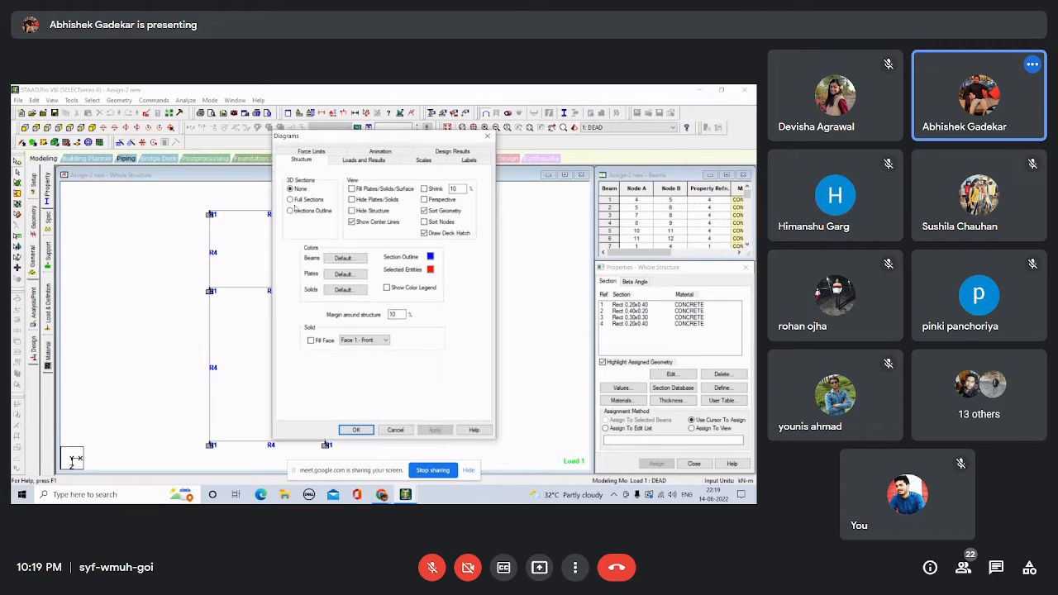
click(290, 200)
click(437, 431)
View the plan with Sections Outline, set 3D Sections back to None, and close the diagram settings.
drag(381, 138, 510, 153)
click(419, 226)
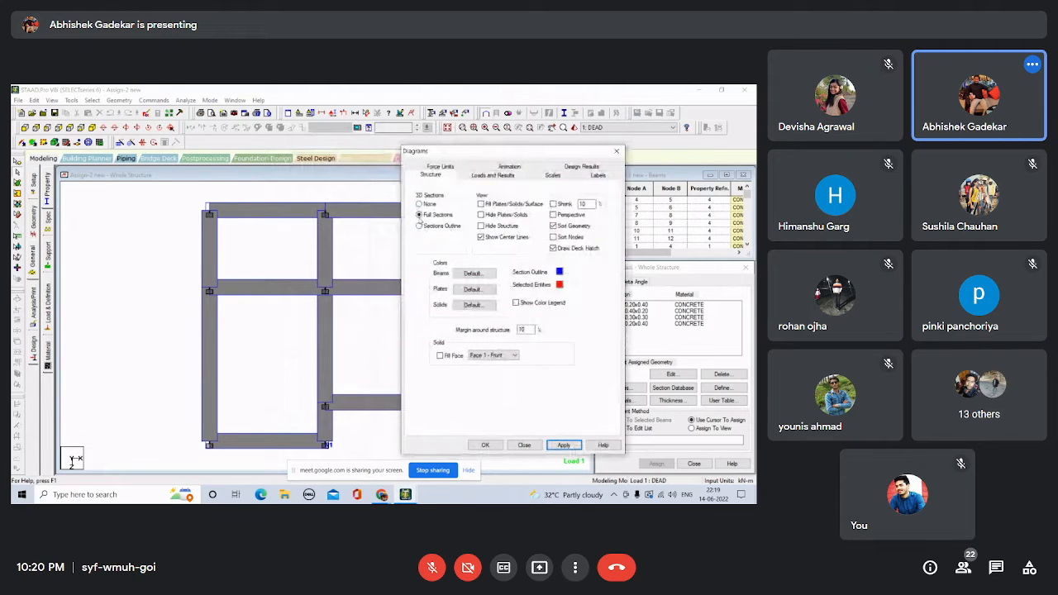
click(567, 446)
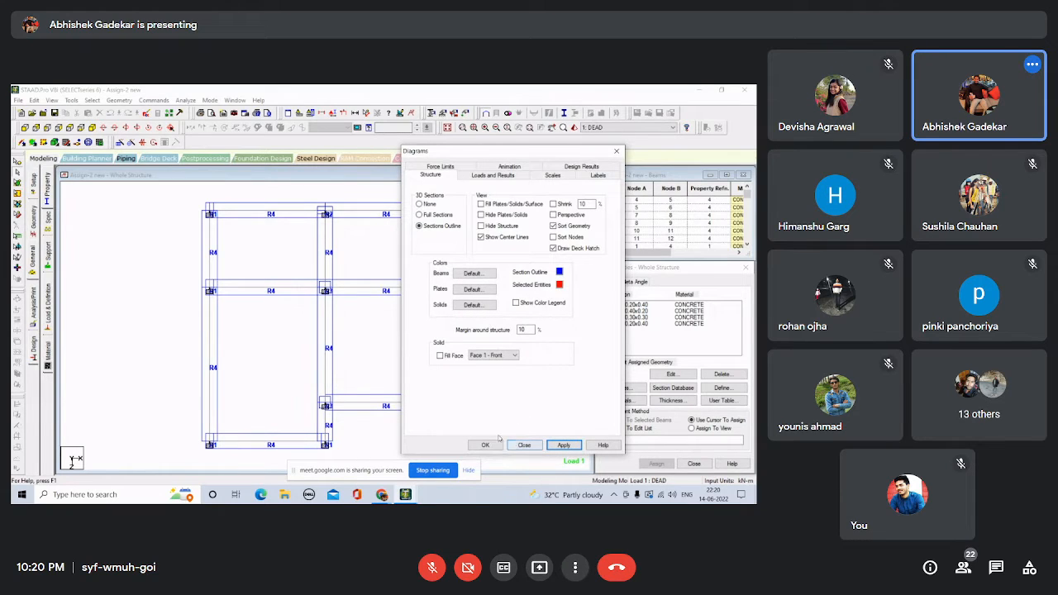
click(419, 203)
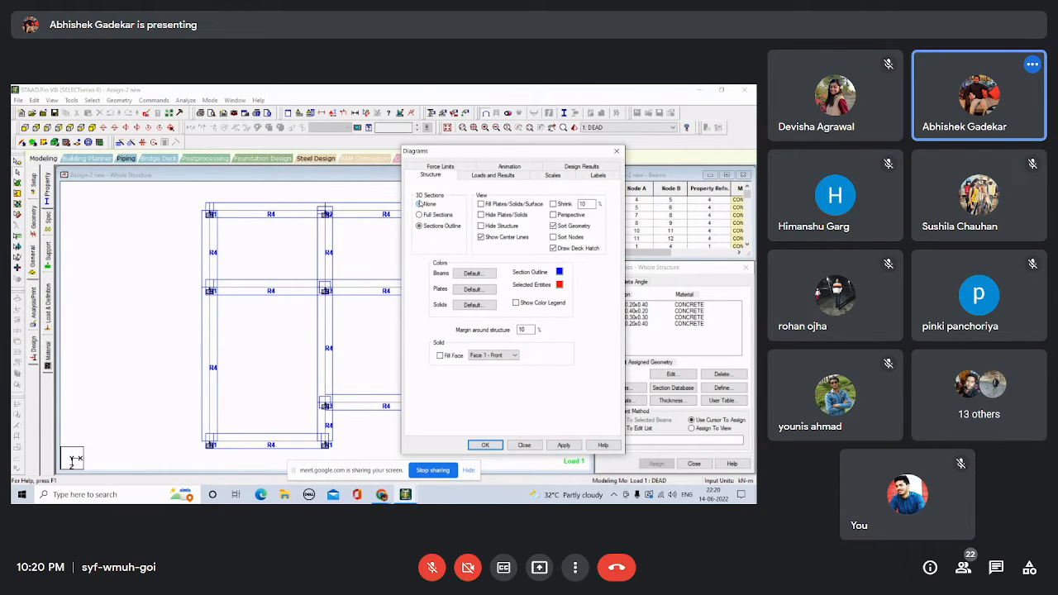
click(563, 446)
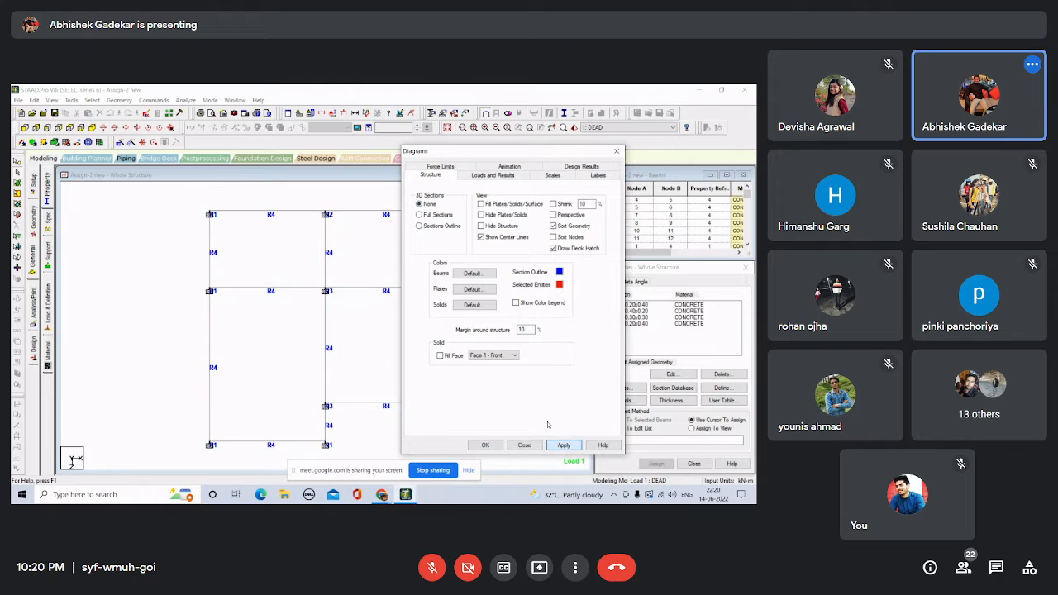
click(616, 151)
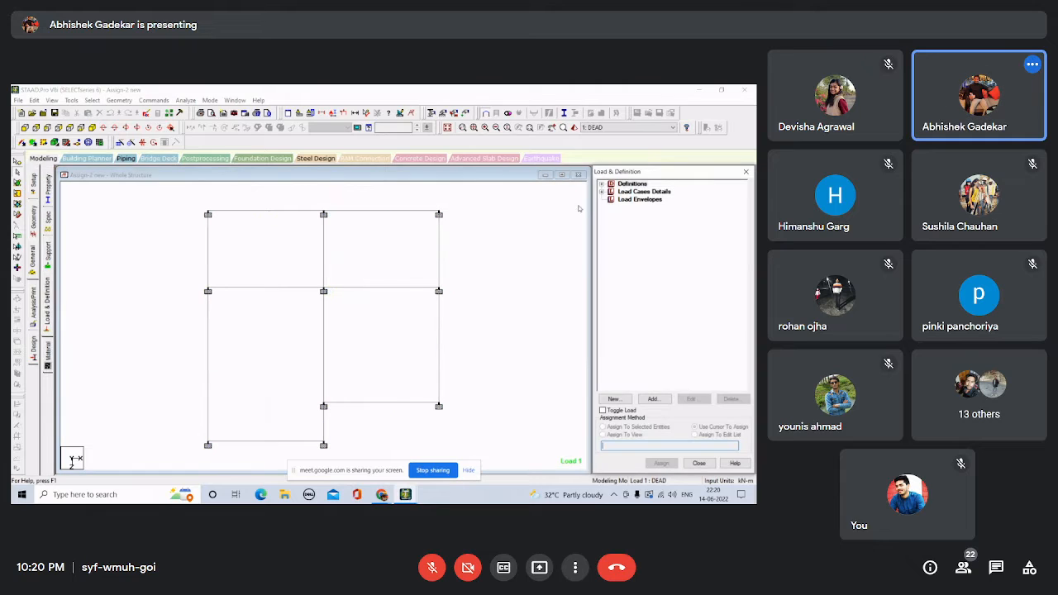
Expand the DEAD load case and examine its selfweight, UNI GY -10.4 and -5.2 kN/m member loads, and YRANGE 5 7 floor load.
click(601, 191)
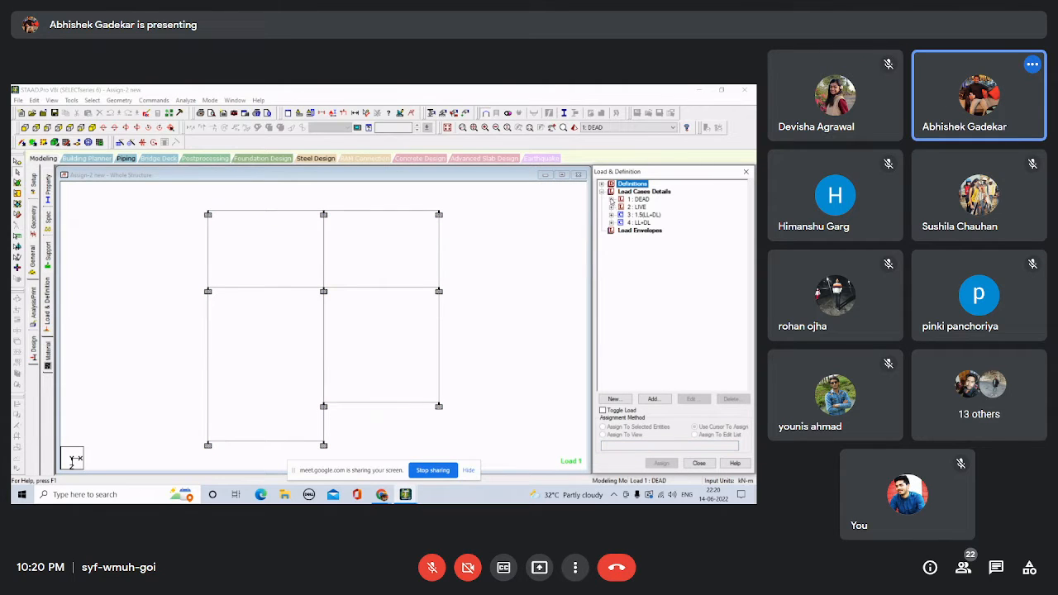
click(611, 200)
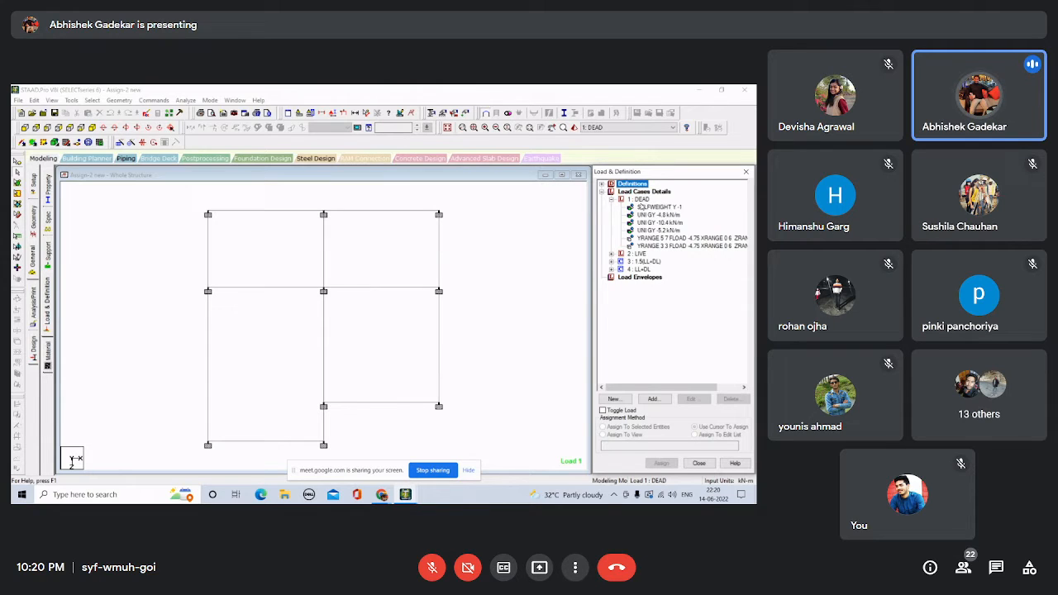
click(640, 206)
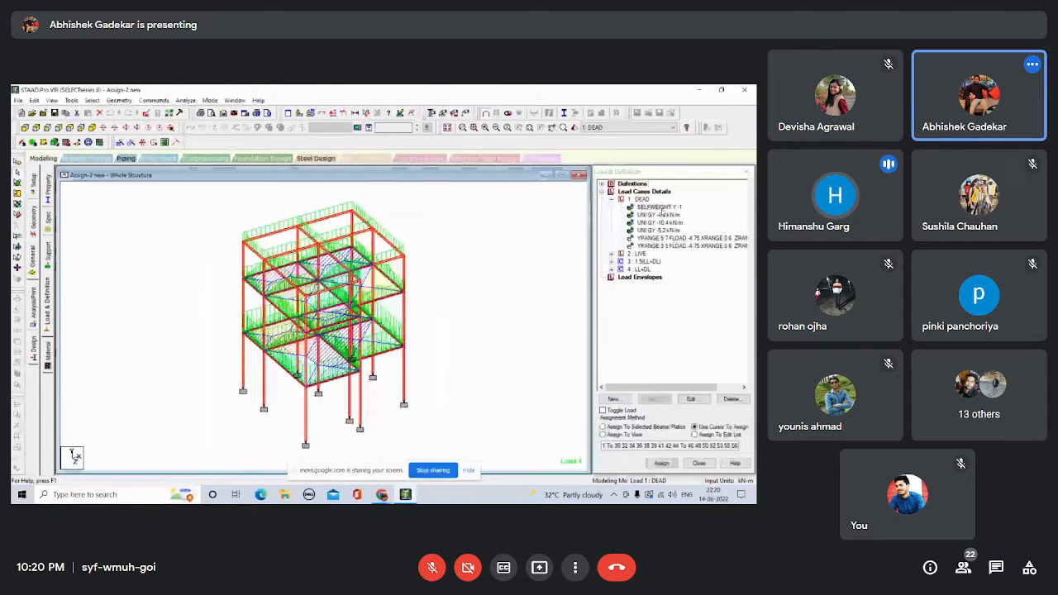
click(659, 222)
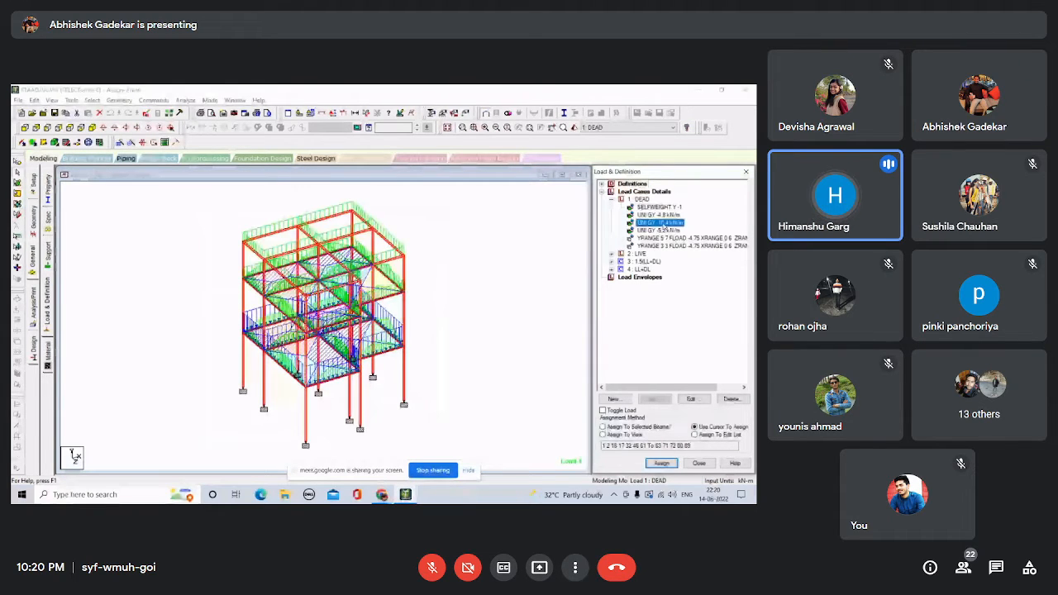
click(661, 230)
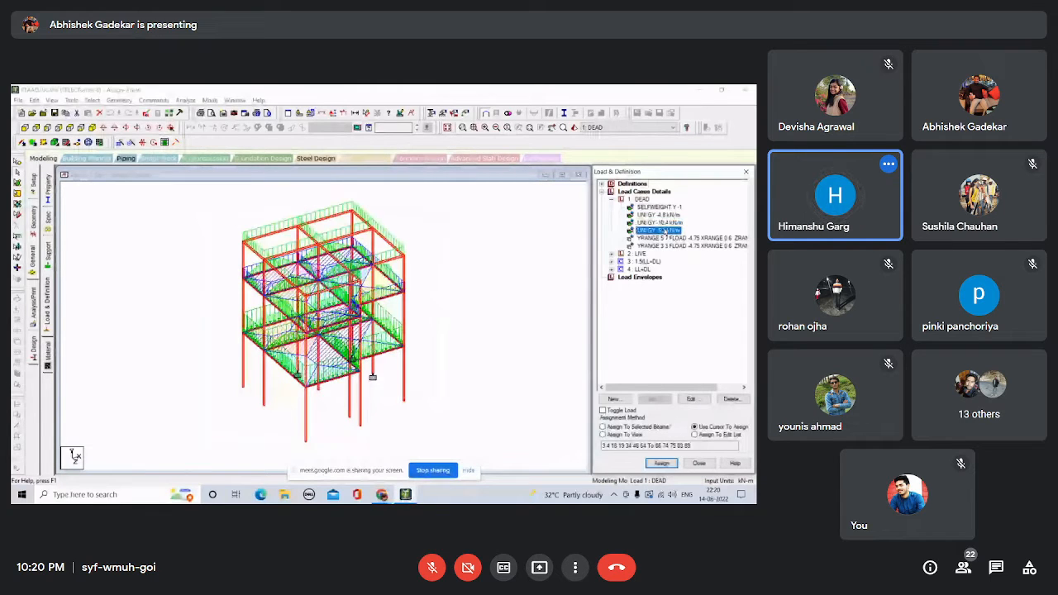
click(663, 237)
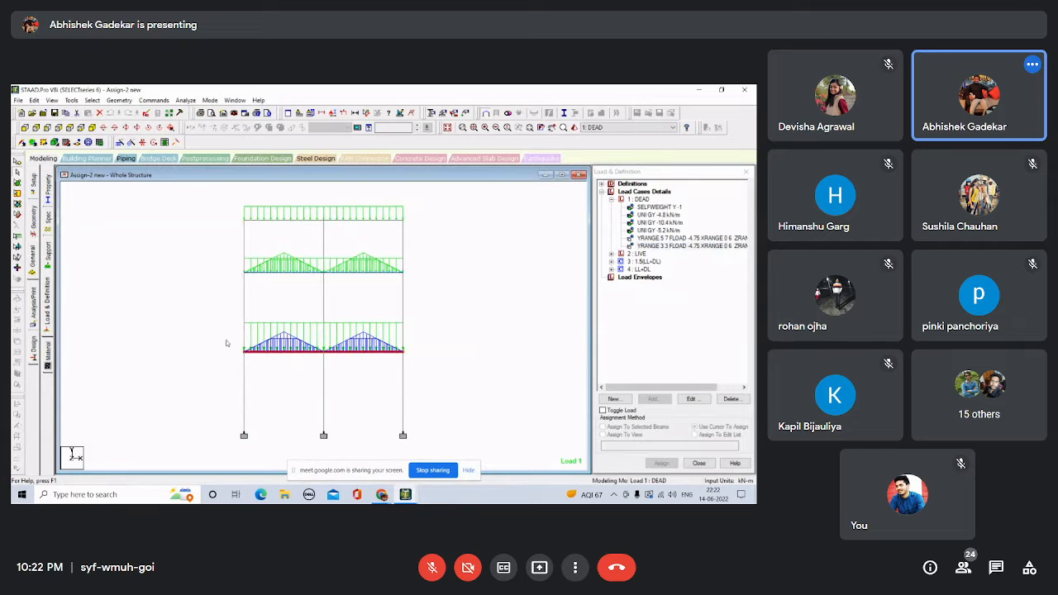
Expand the LIVE load case and window-select the lowest floor level's beams in the elevation to check the floor loading.
drag(226, 340, 478, 368)
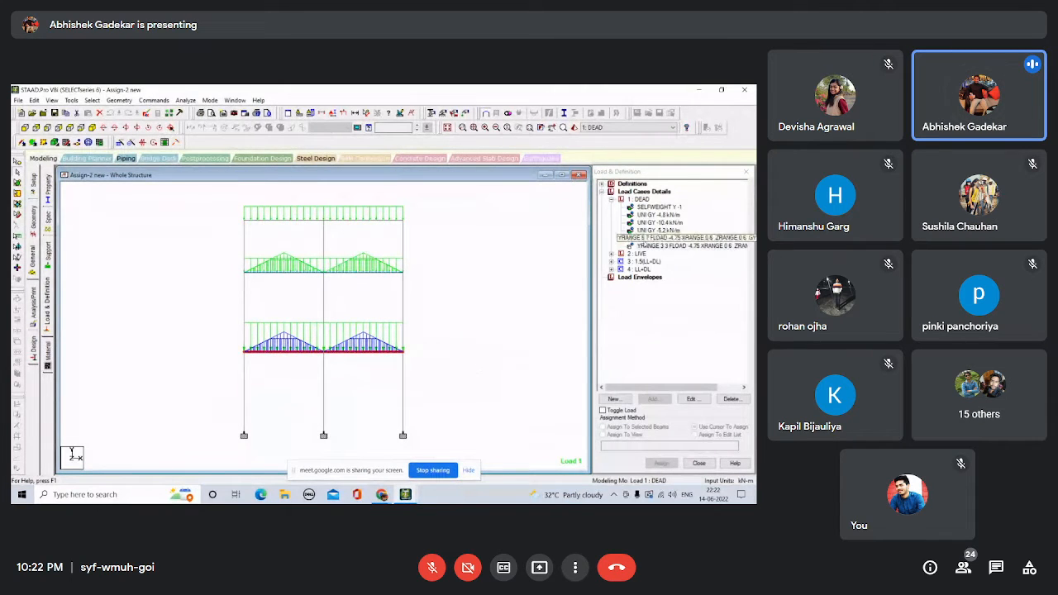
click(610, 253)
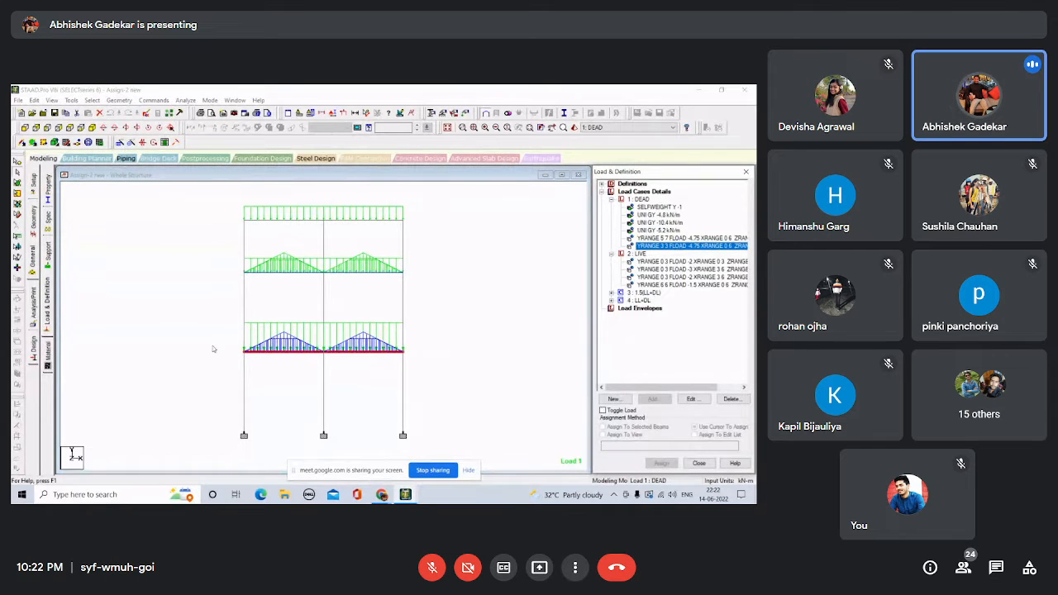
click(212, 349)
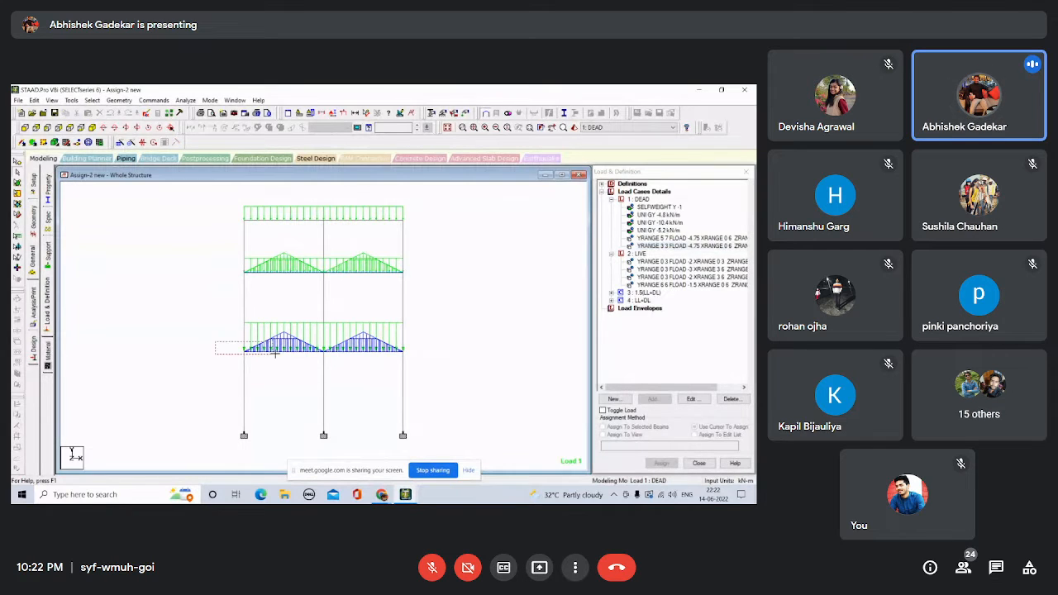
click(465, 358)
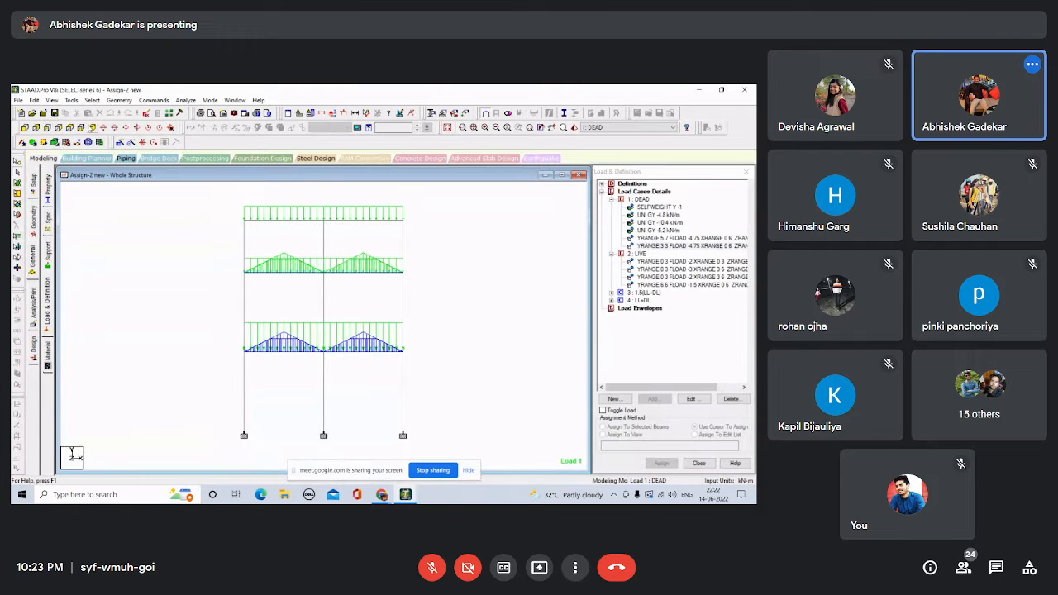
Show the isometric view and open the DEAD case's YRANGE 5 7 floor load for editing, keeping the model in sight.
click(92, 128)
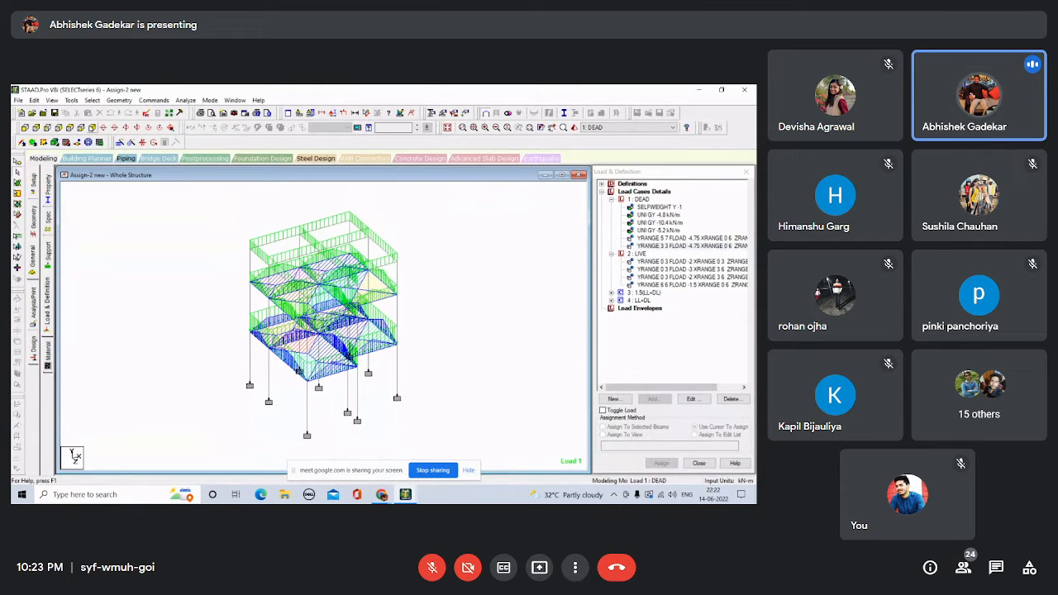
click(671, 238)
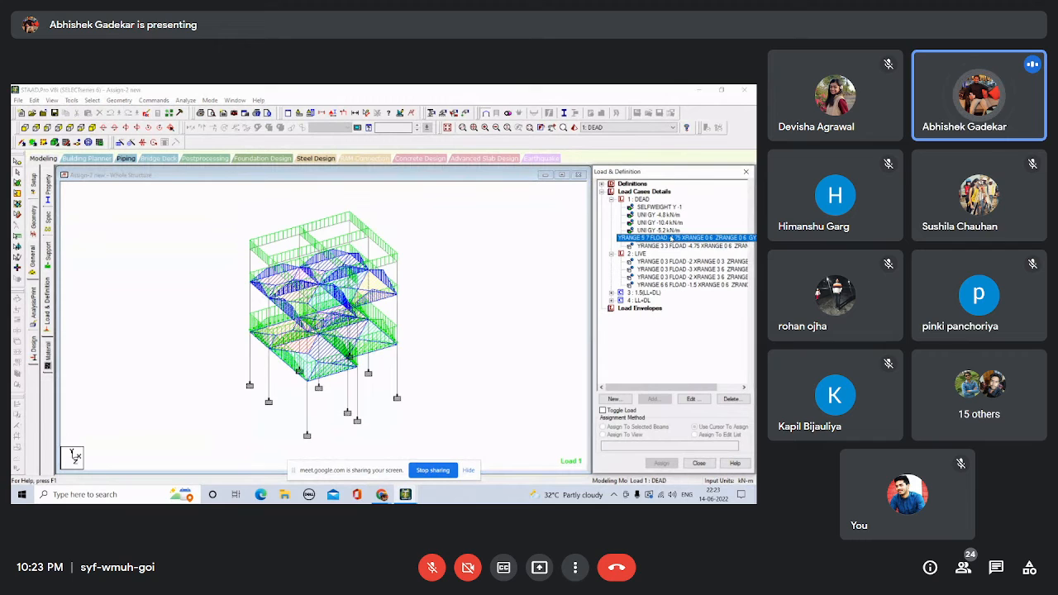
double_click(671, 238)
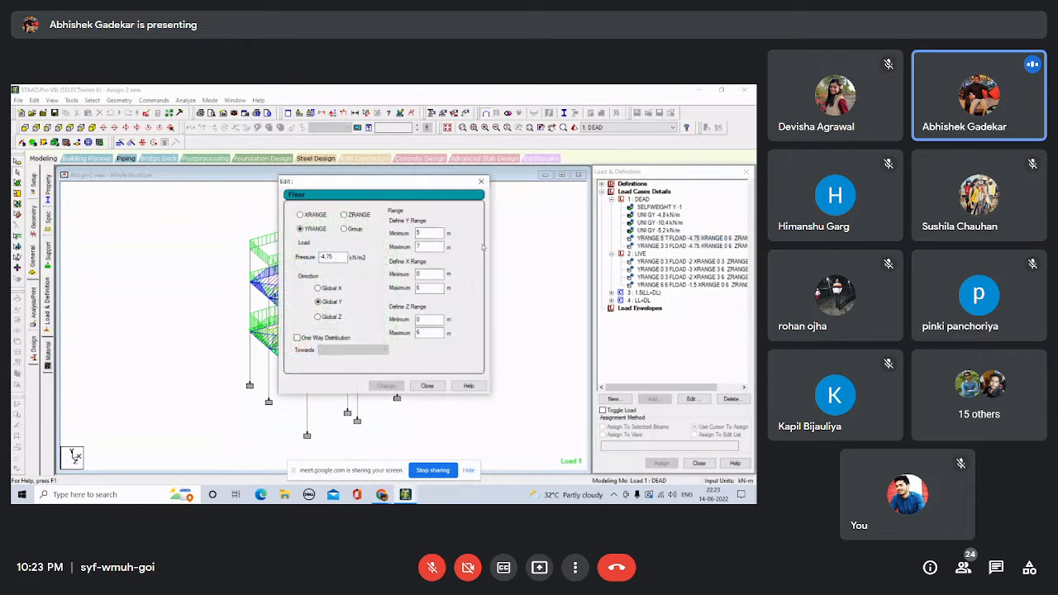
drag(426, 187, 549, 196)
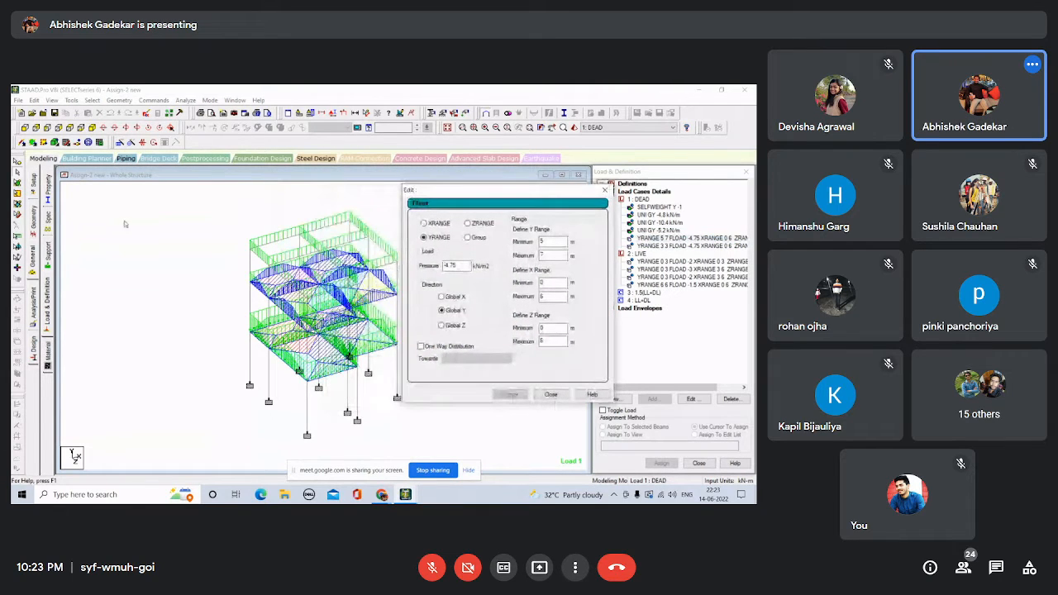
Check the coordinates of the corner nodes at the middle floor and roof levels against the floor load's Y range.
click(17, 162)
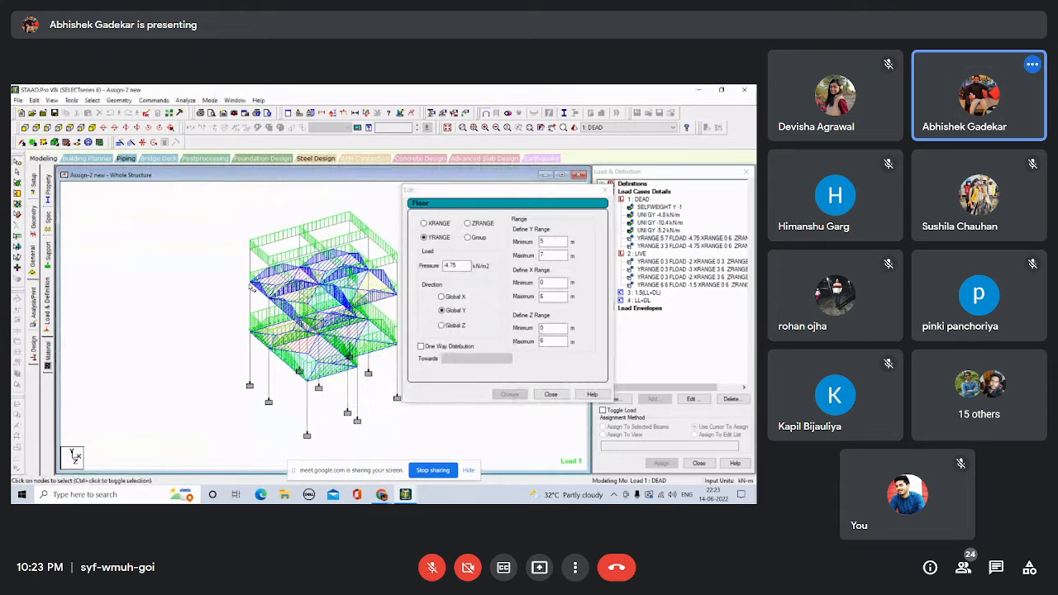
double_click(251, 282)
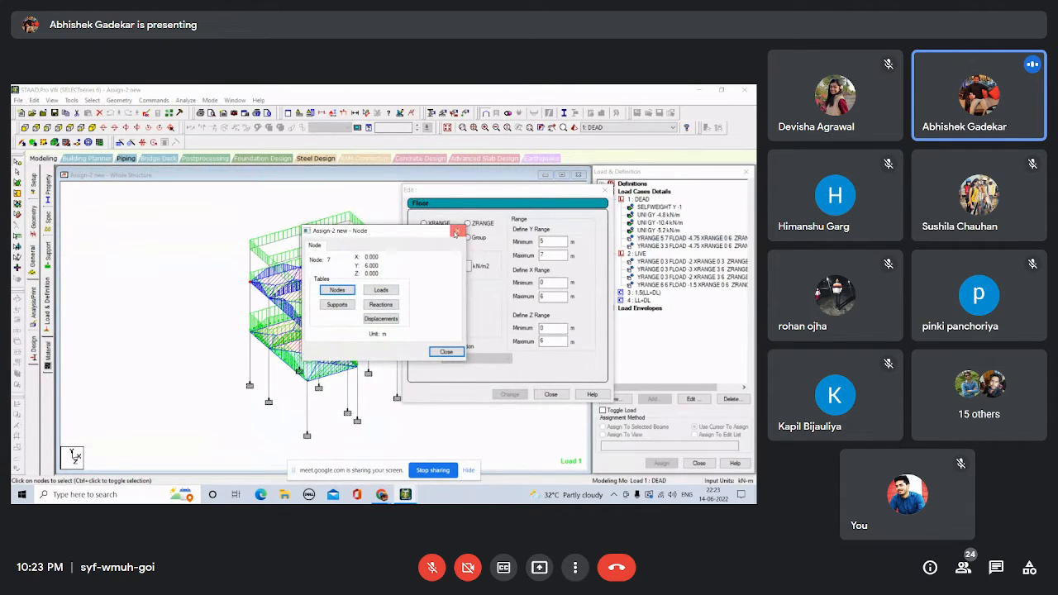
click(457, 230)
double_click(251, 247)
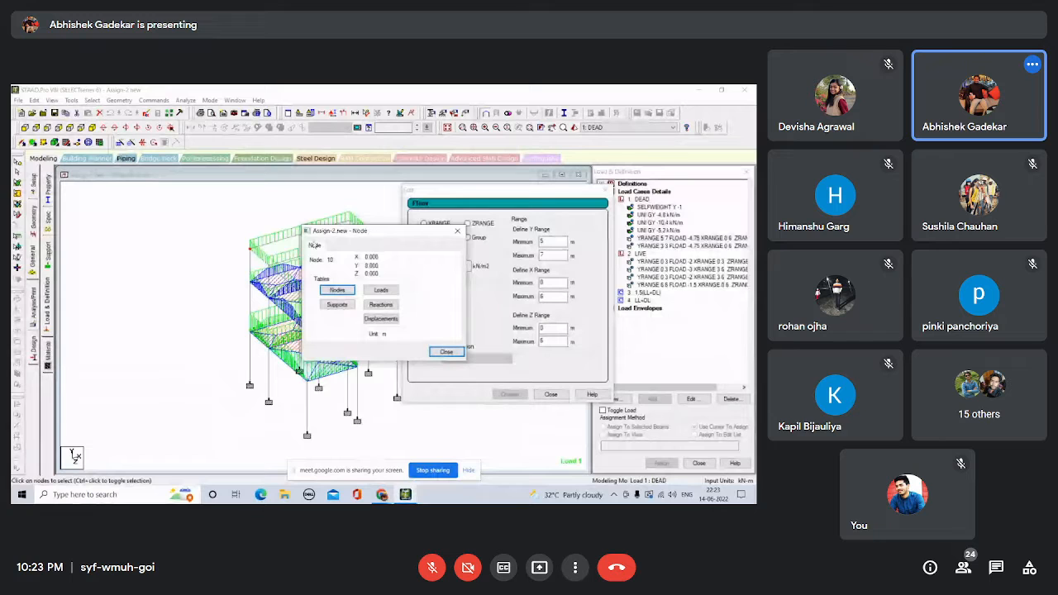
click(457, 230)
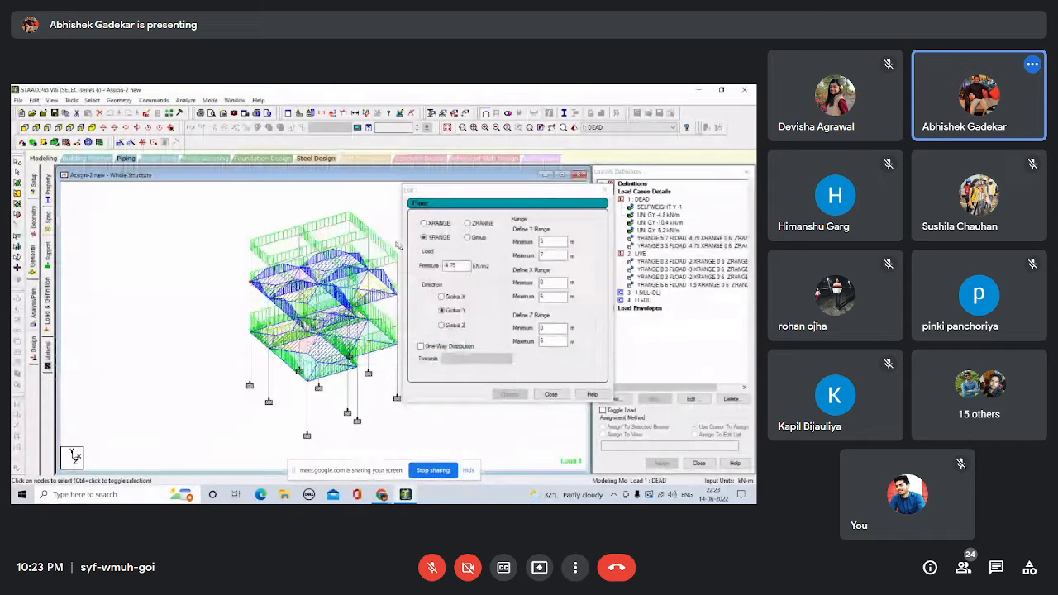
double_click(250, 246)
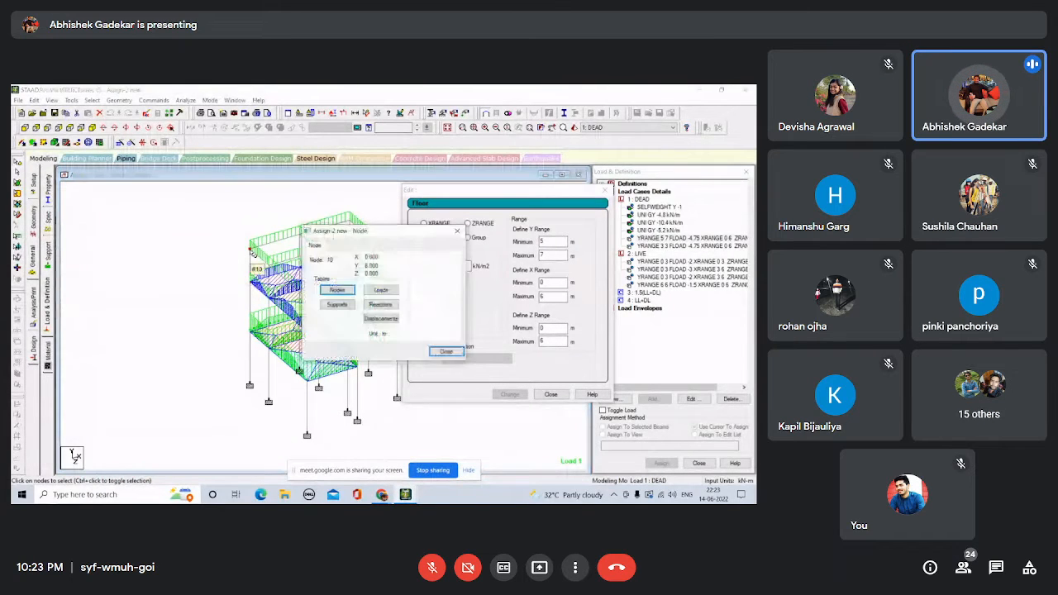
click(457, 230)
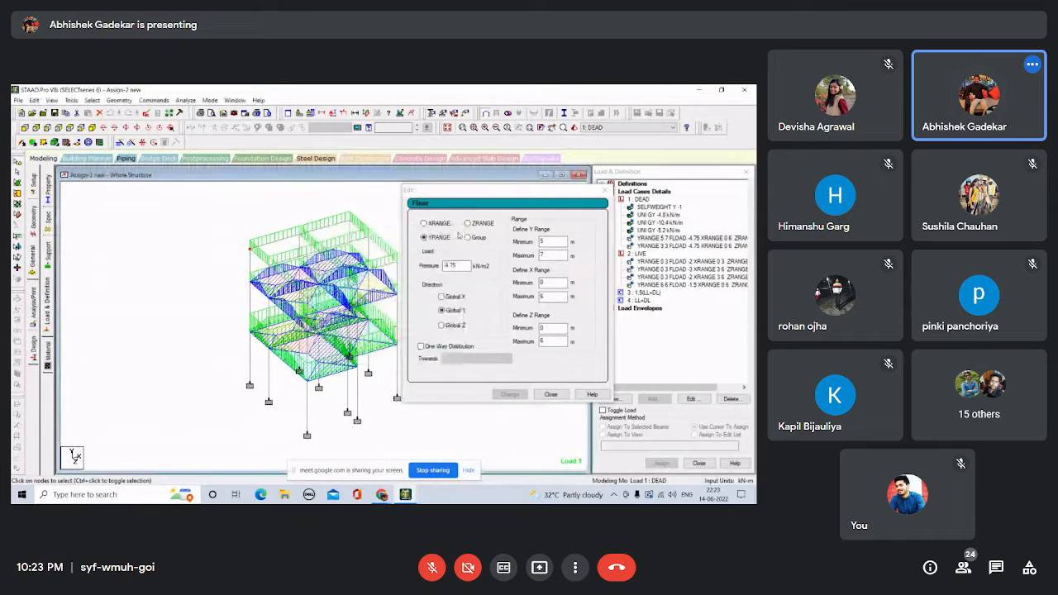
Try a maximum Y range of 9 m for the YRANGE 5 7 dead floor load and apply it.
double_click(552, 255)
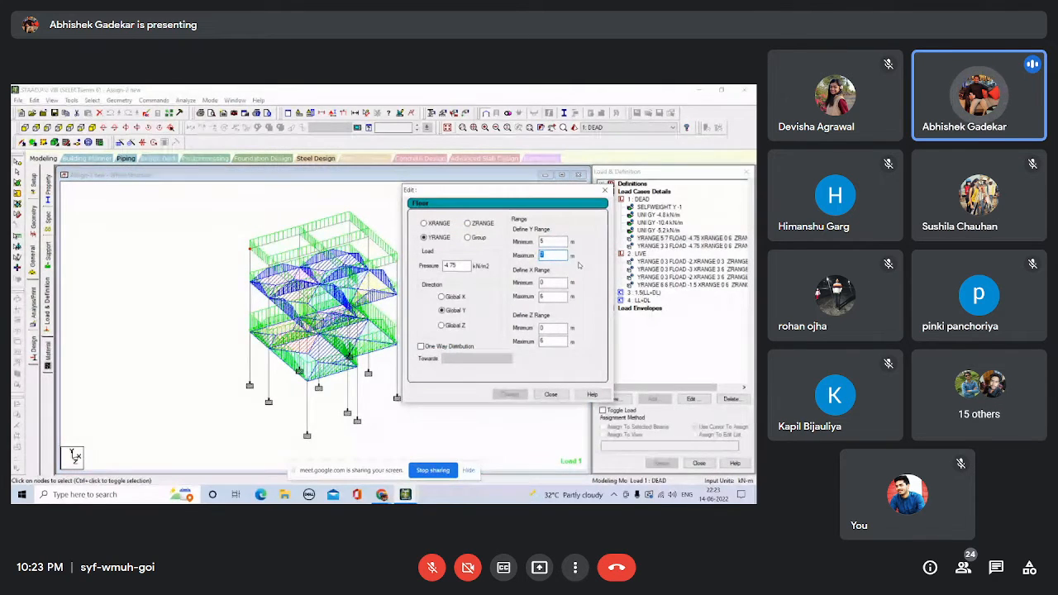
text(9)
click(511, 394)
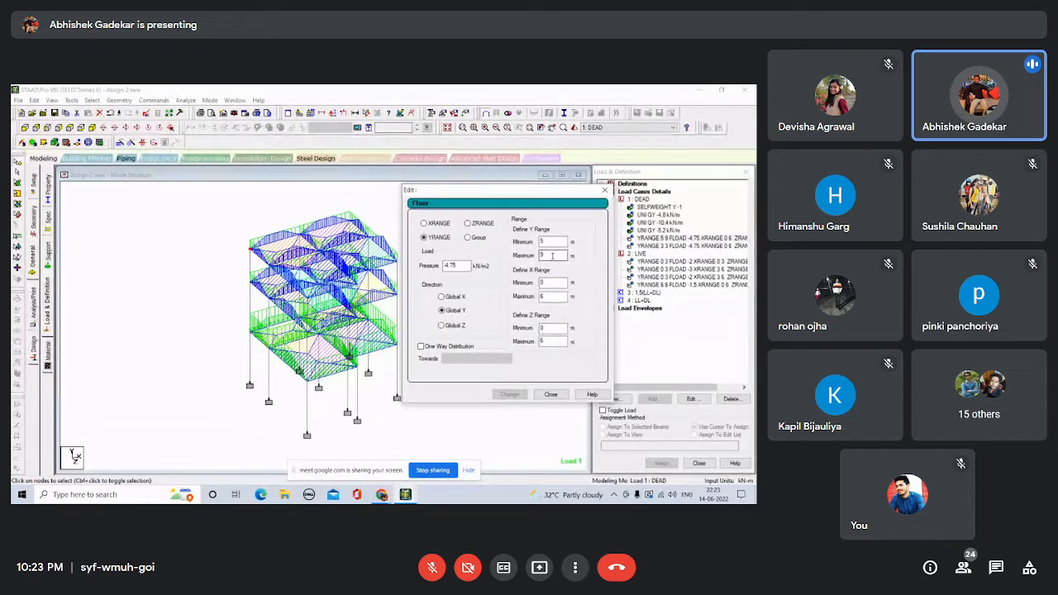
Return the floor load's maximum Y range to 7 m, apply the change and close the editor.
drag(551, 255, 511, 262)
text(7)
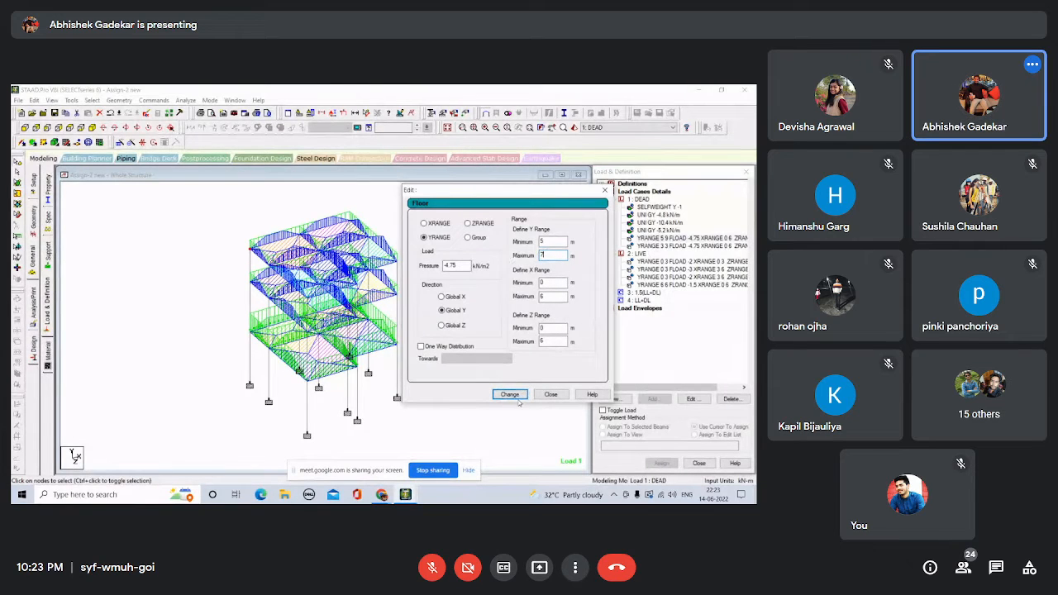
click(515, 396)
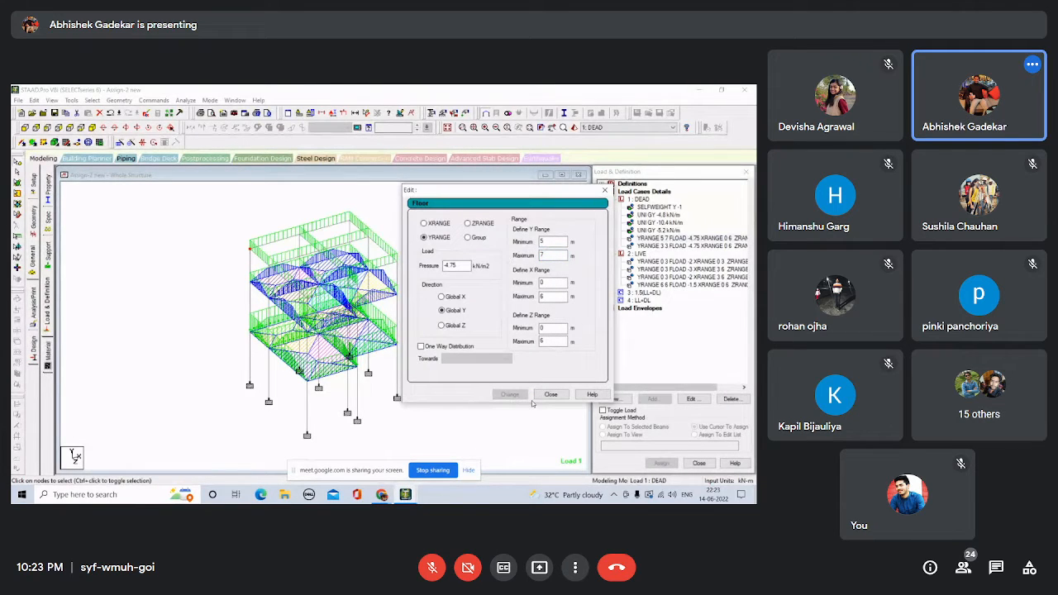
click(551, 395)
Inspect the node information of the middle floor and roof corner nodes again to compare their Y coordinates.
double_click(250, 283)
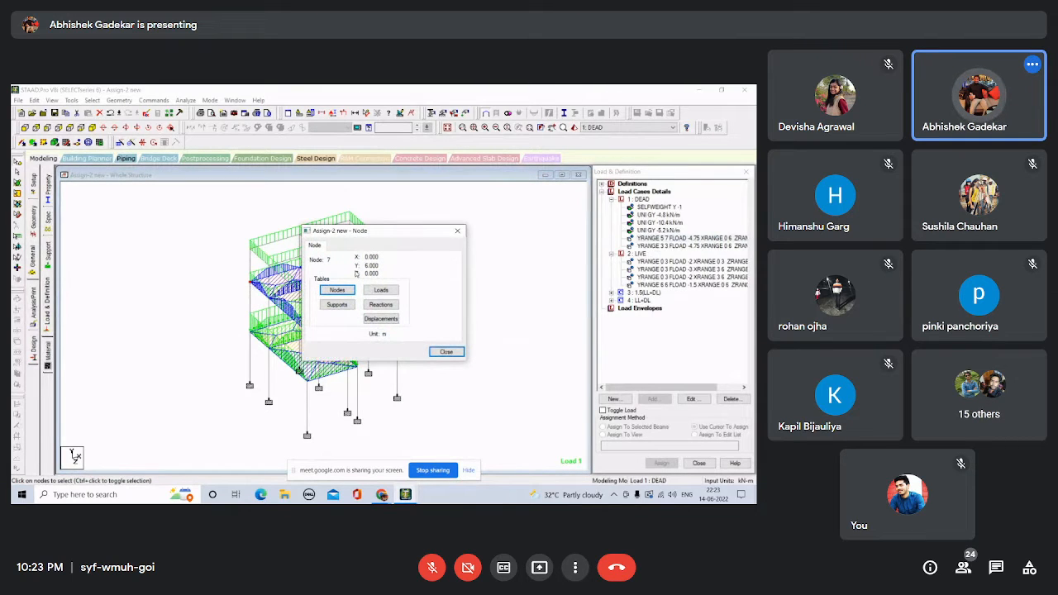
click(250, 252)
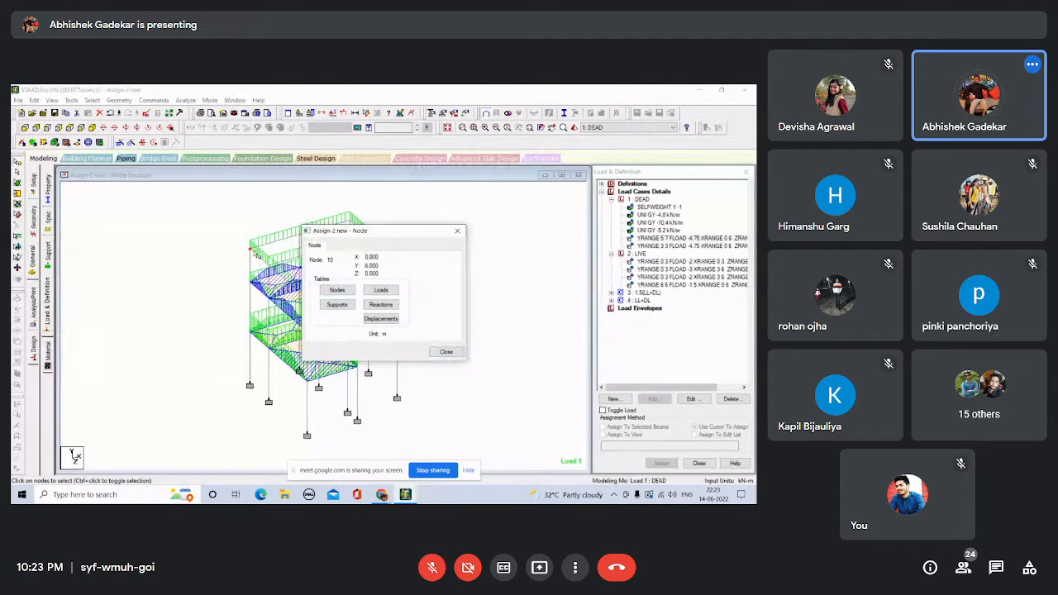
click(253, 255)
double_click(251, 249)
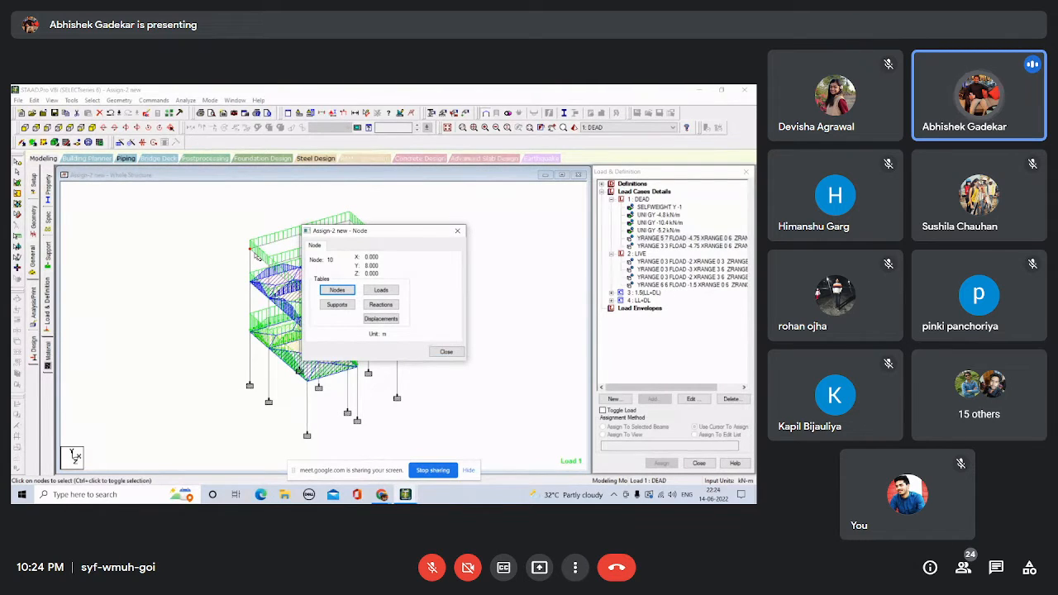
click(458, 232)
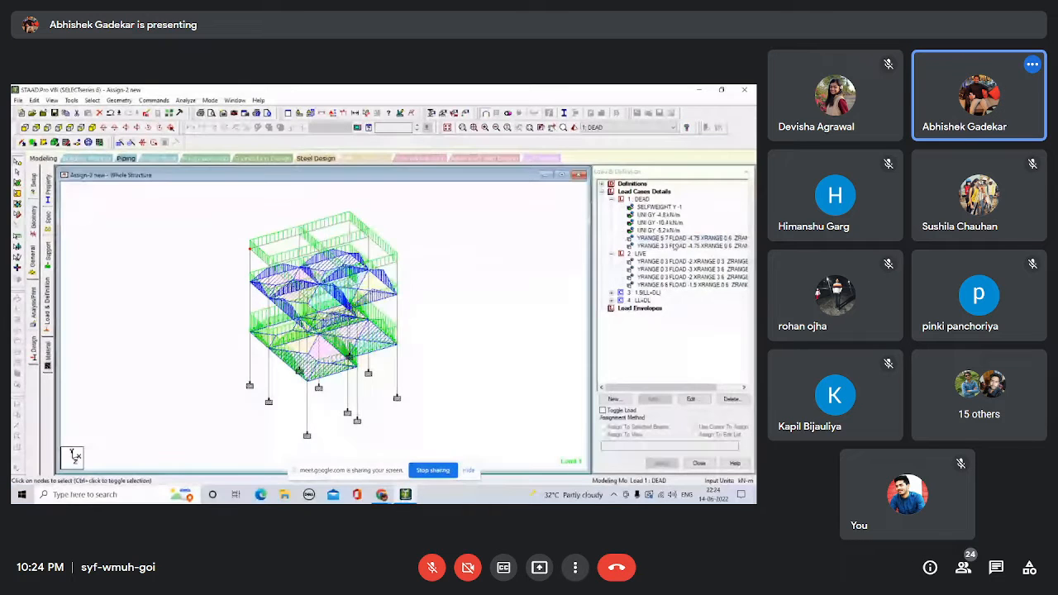
Set the maximum Y range of the DEAD case's YRANGE 5 7 floor load to 9 m so it covers the roof.
click(664, 238)
double_click(663, 238)
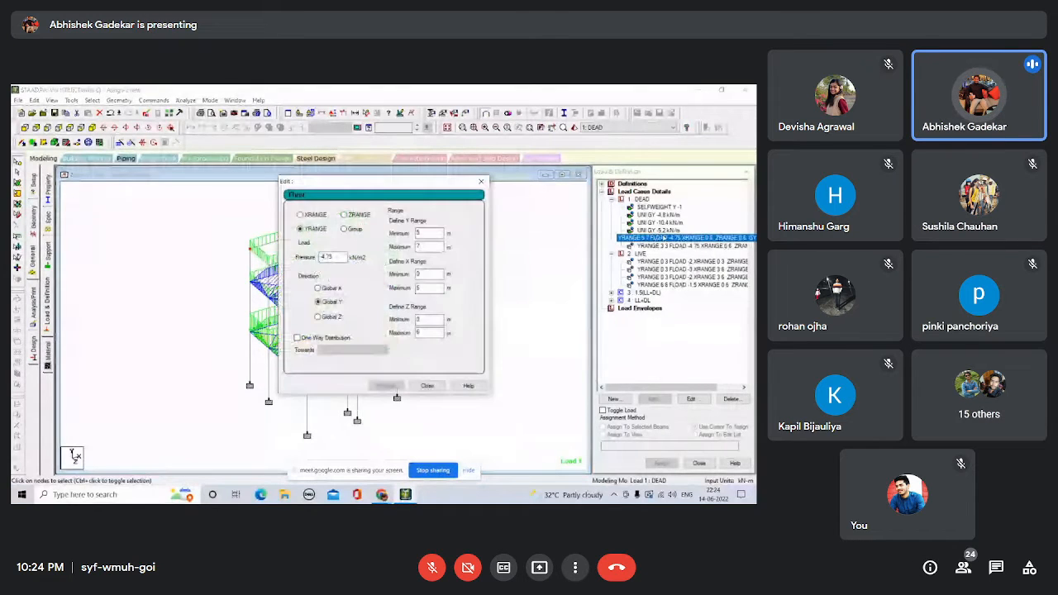
drag(405, 179, 573, 186)
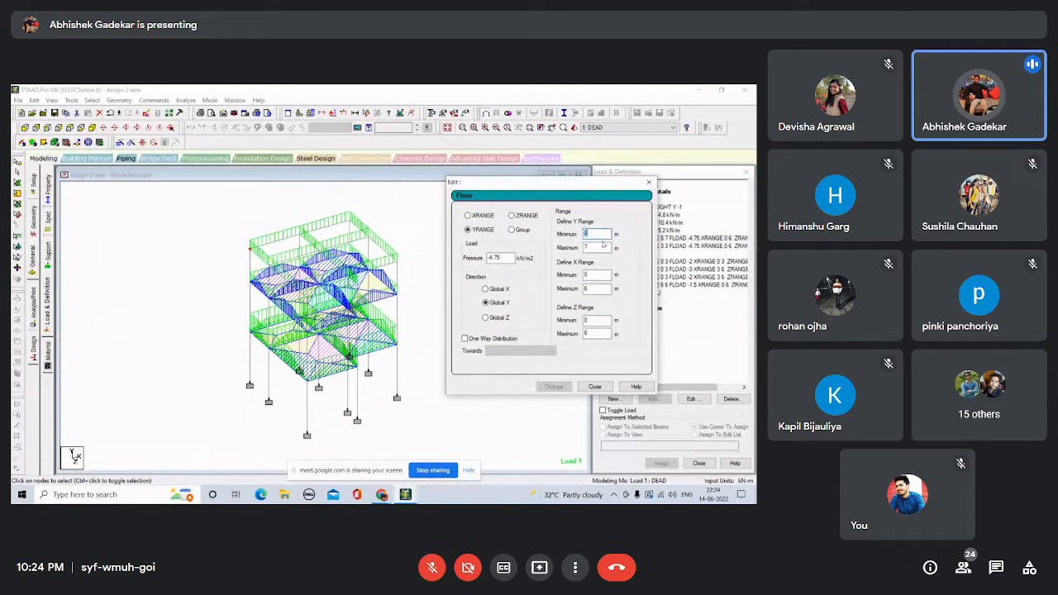
double_click(596, 247)
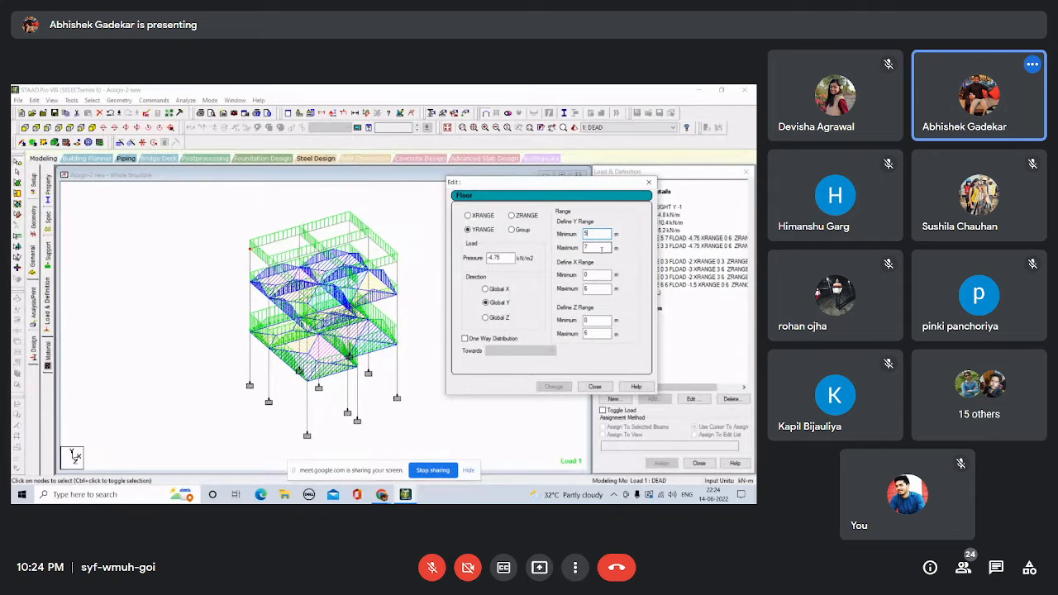
text(9)
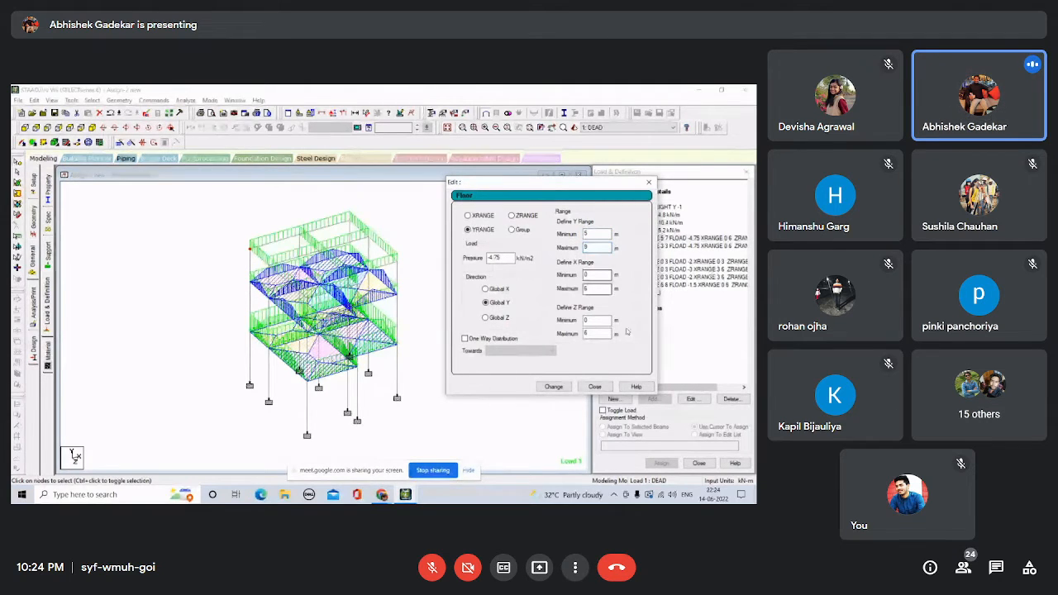
click(600, 386)
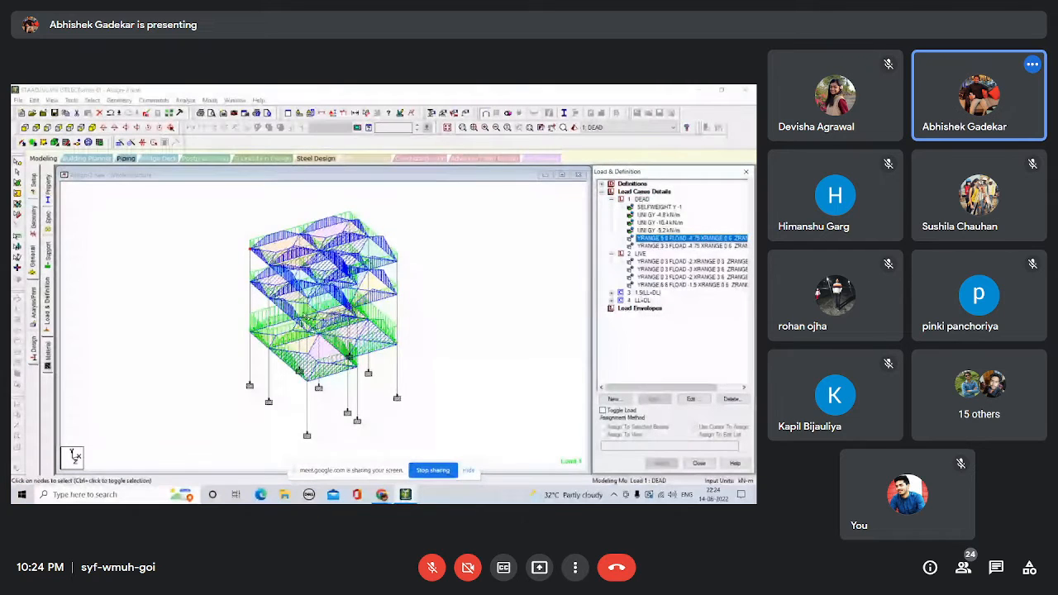
Examine the settings of the YRANGE 3 3 dead floor load, accept the auto save, and close the editor.
double_click(661, 246)
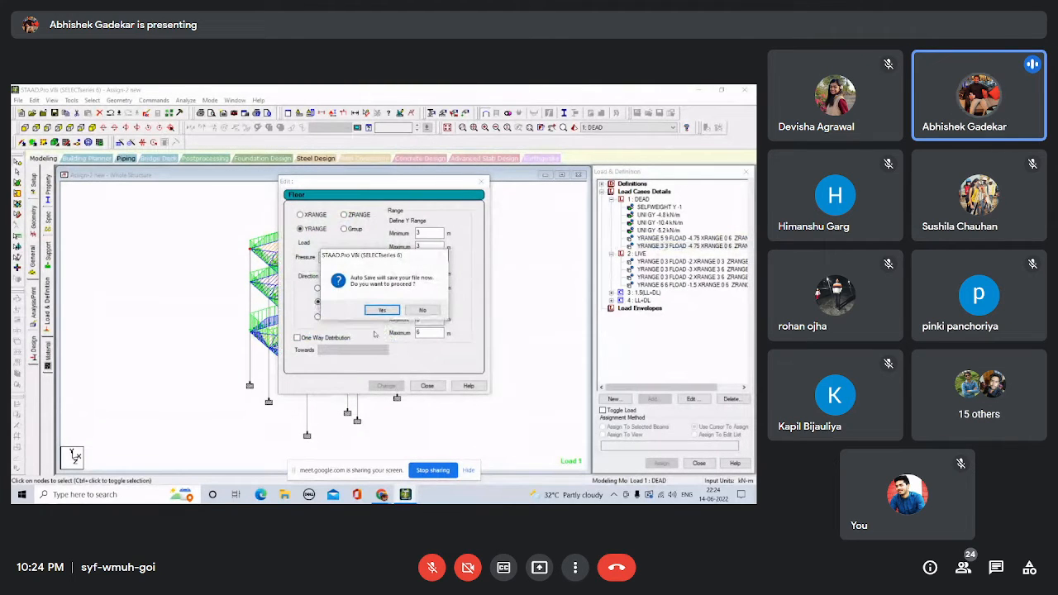
click(385, 309)
click(324, 303)
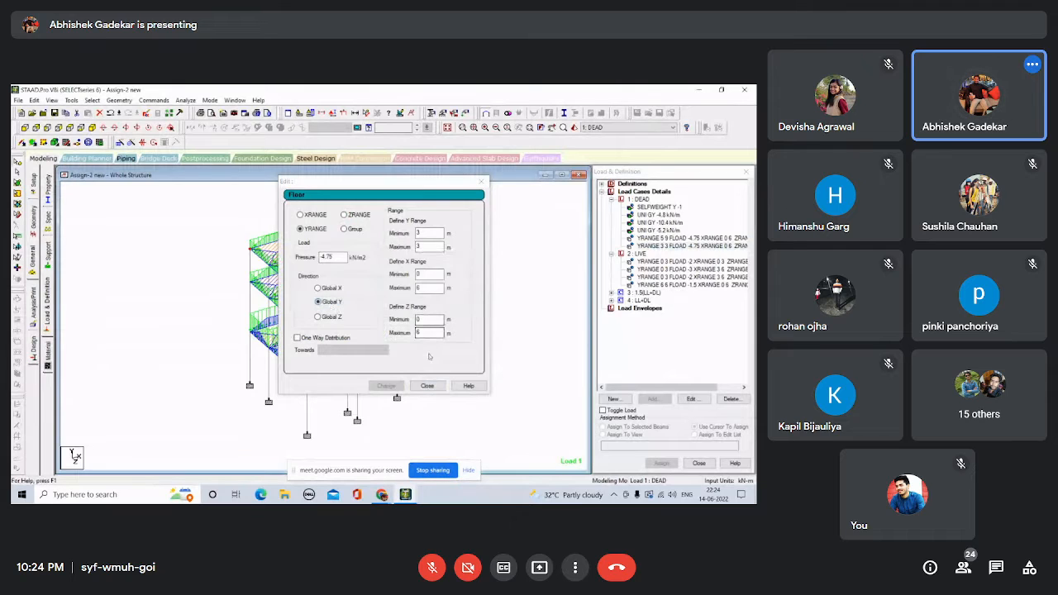
click(426, 385)
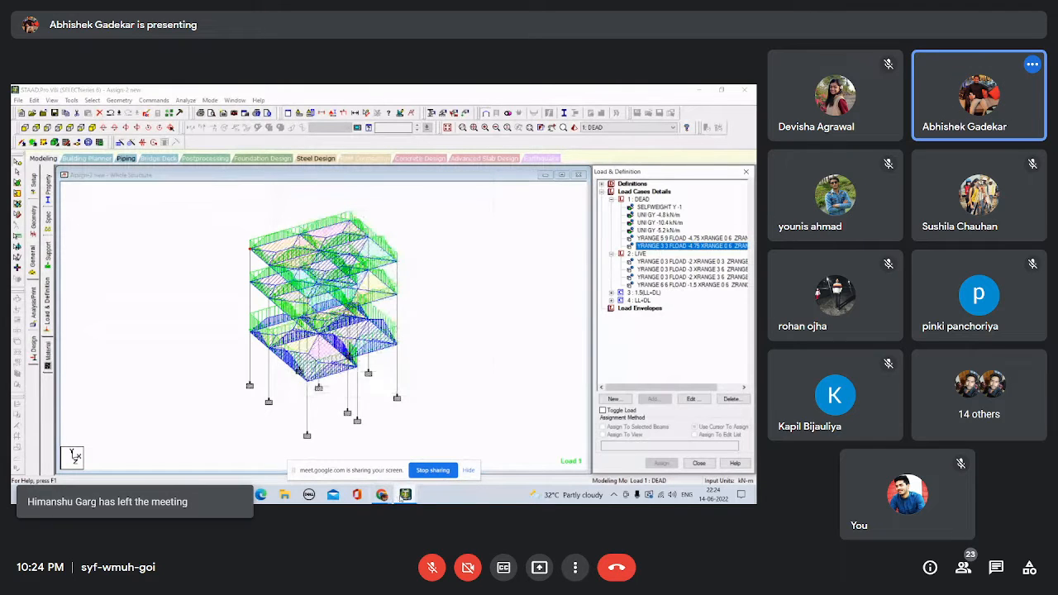
Switch to the Google Meet window and look through the list of meeting participants.
mouse_move(381, 494)
click(326, 456)
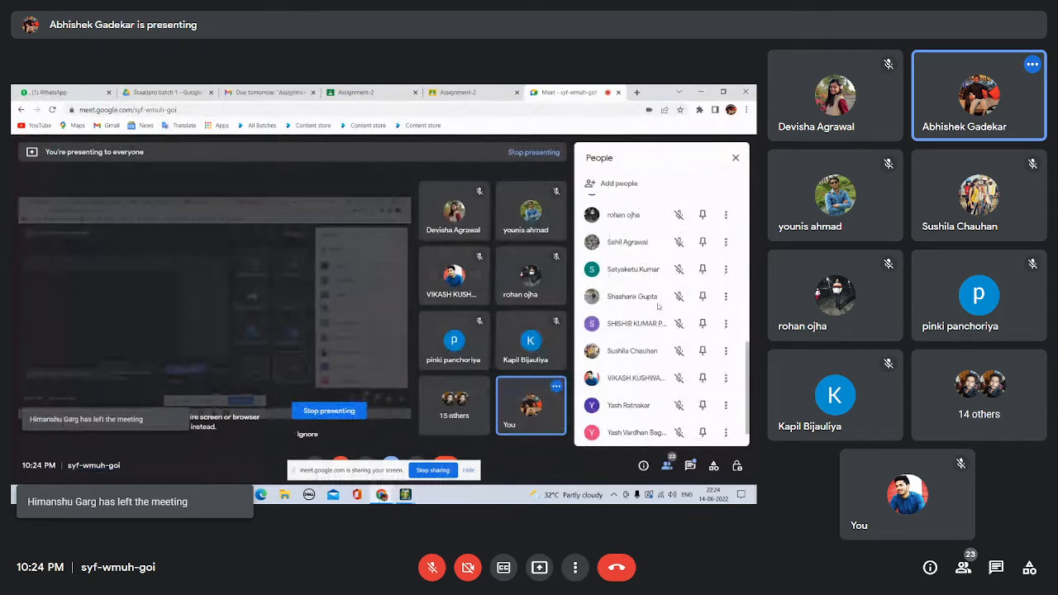
scroll(638, 311, down, 1)
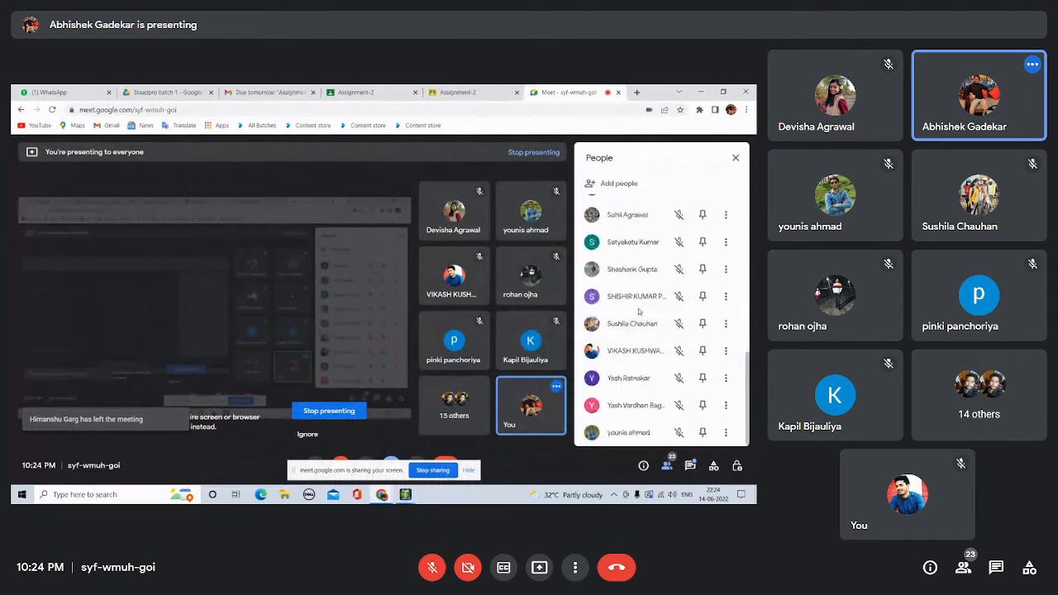
scroll(643, 324, up, 1)
scroll(643, 323, up, 6)
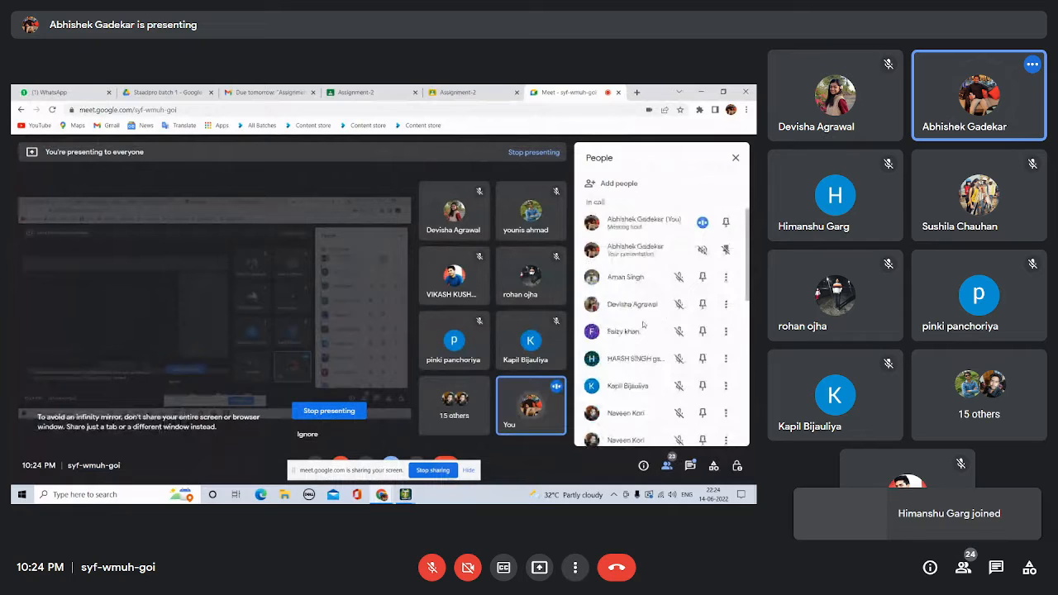
scroll(643, 324, down, 2)
scroll(646, 331, down, 2)
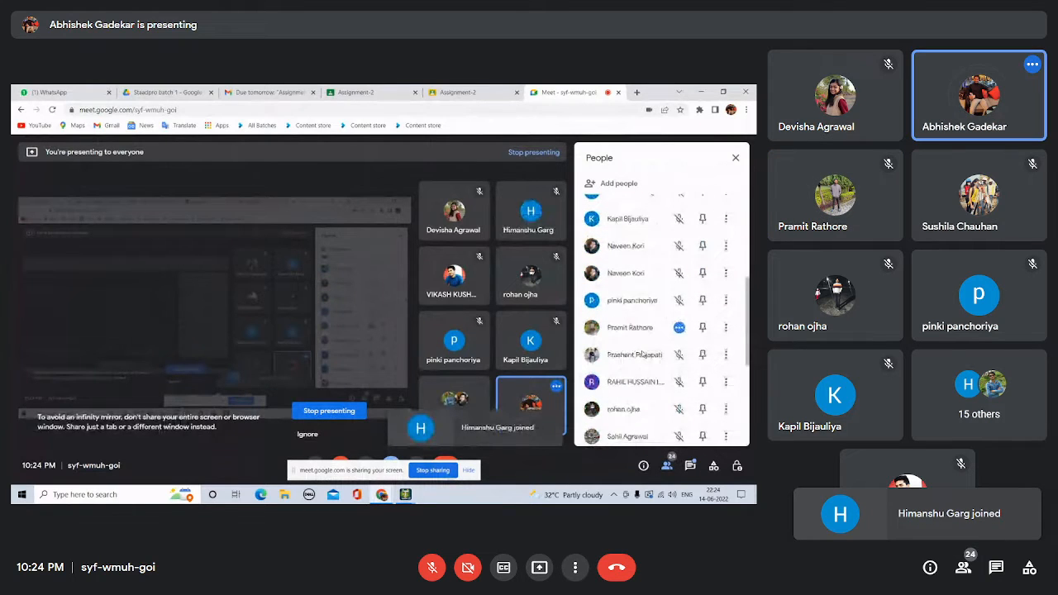
scroll(643, 353, down, 3)
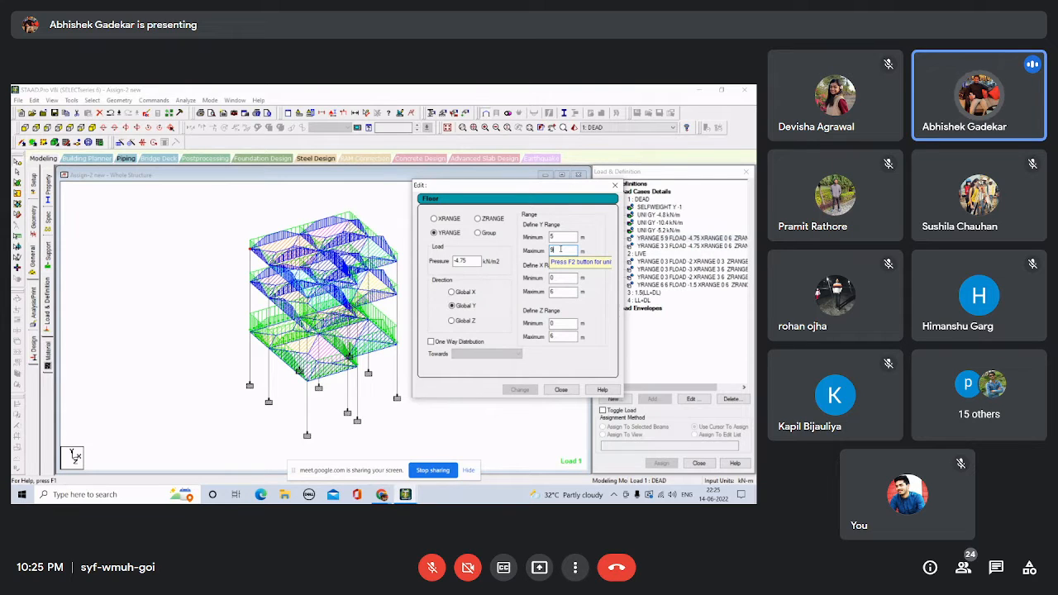
Close the YRANGE 5 9 floor load editor, select the DEAD load case, and show the frame in front elevation.
click(561, 390)
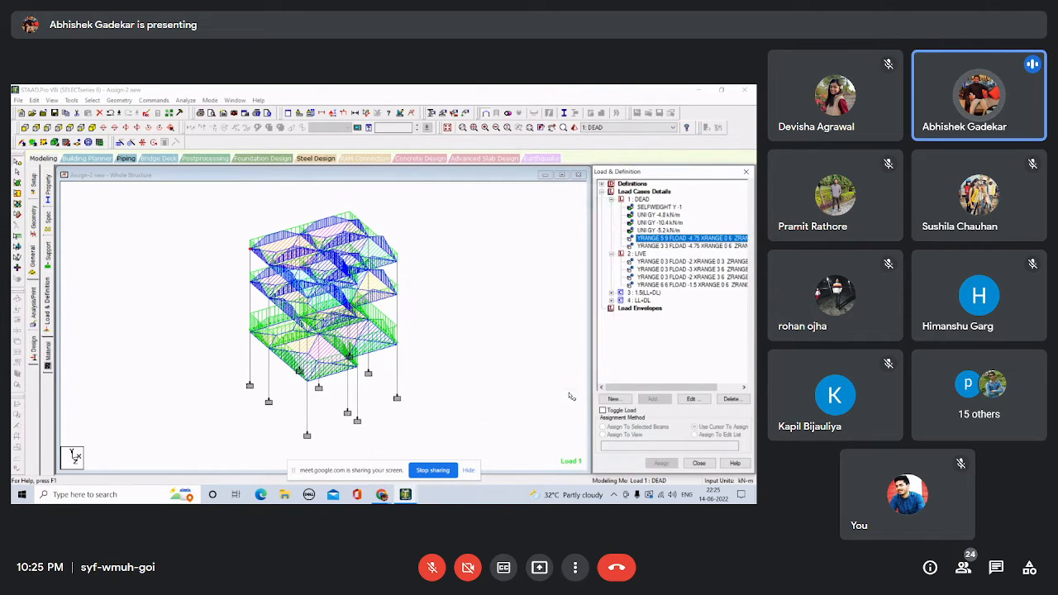
click(114, 241)
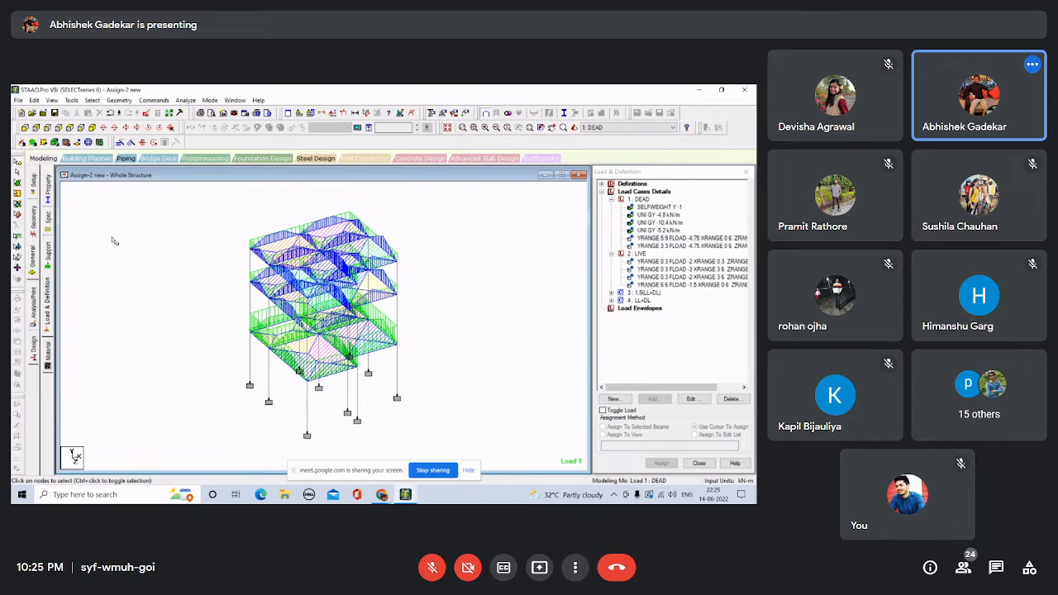
click(641, 201)
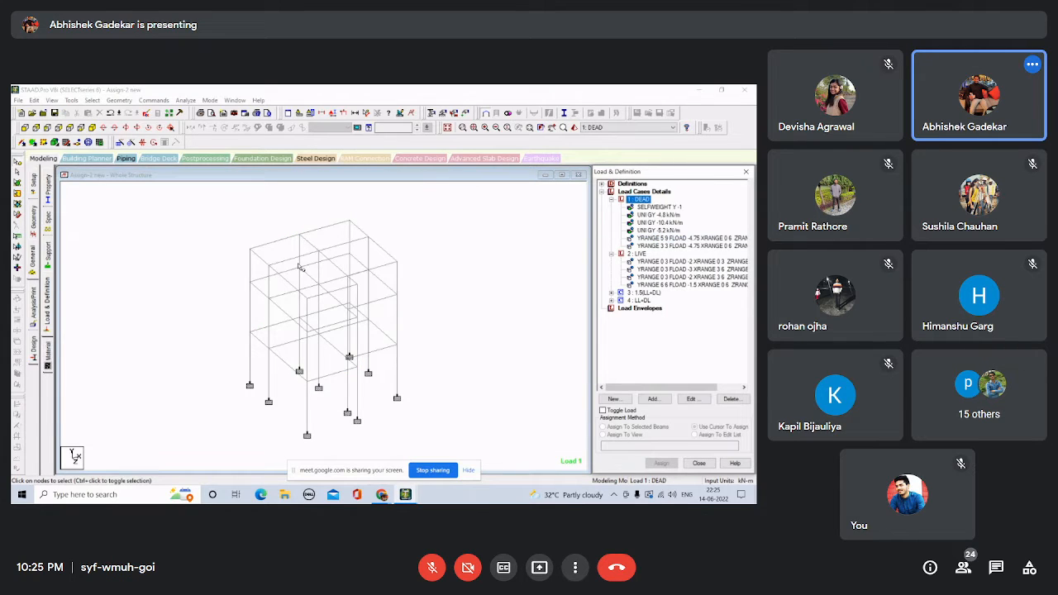
click(25, 128)
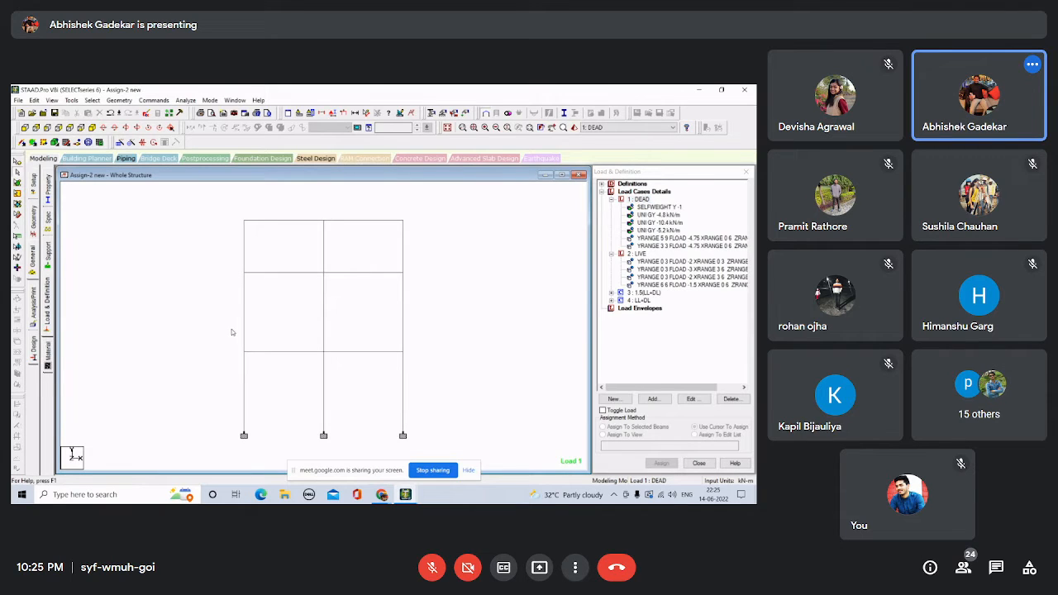
Isolate the second-storey columns and the beams above them in a new view and show it isometrically.
drag(231, 328, 290, 395)
drag(220, 261, 421, 352)
right_click(462, 244)
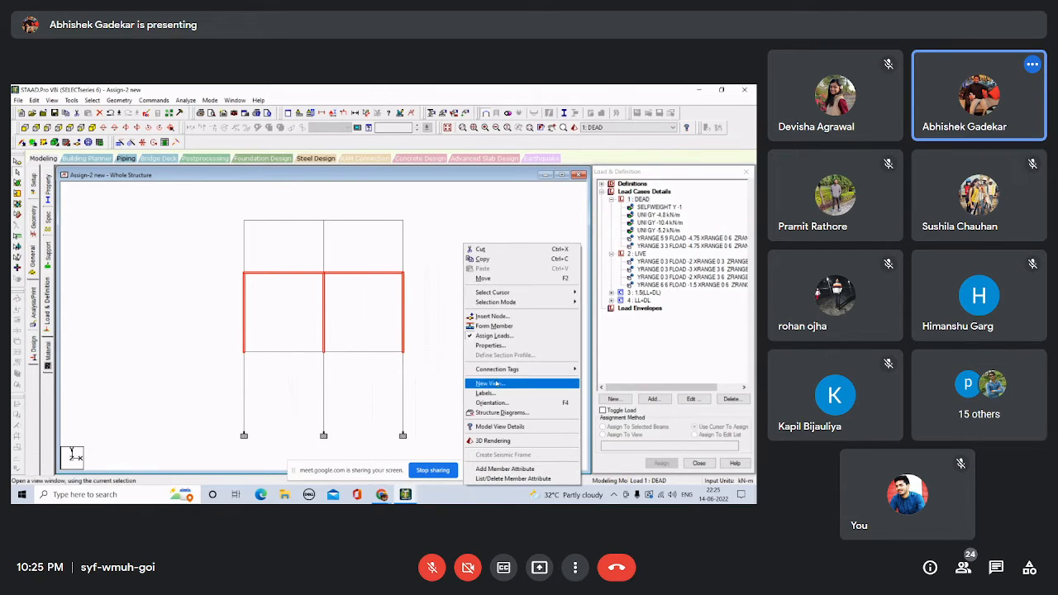
click(489, 382)
click(443, 278)
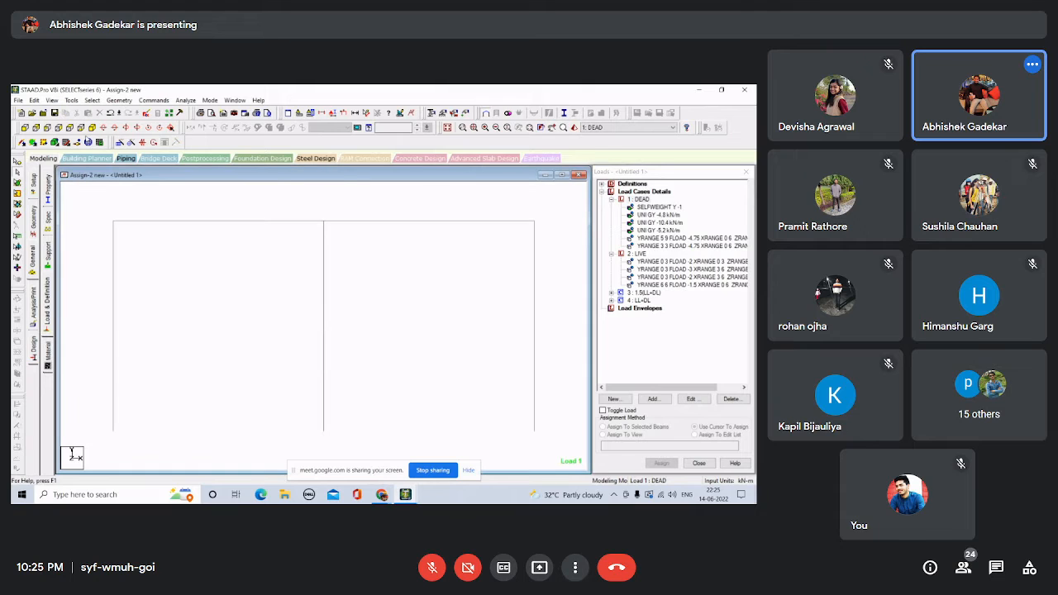
click(91, 132)
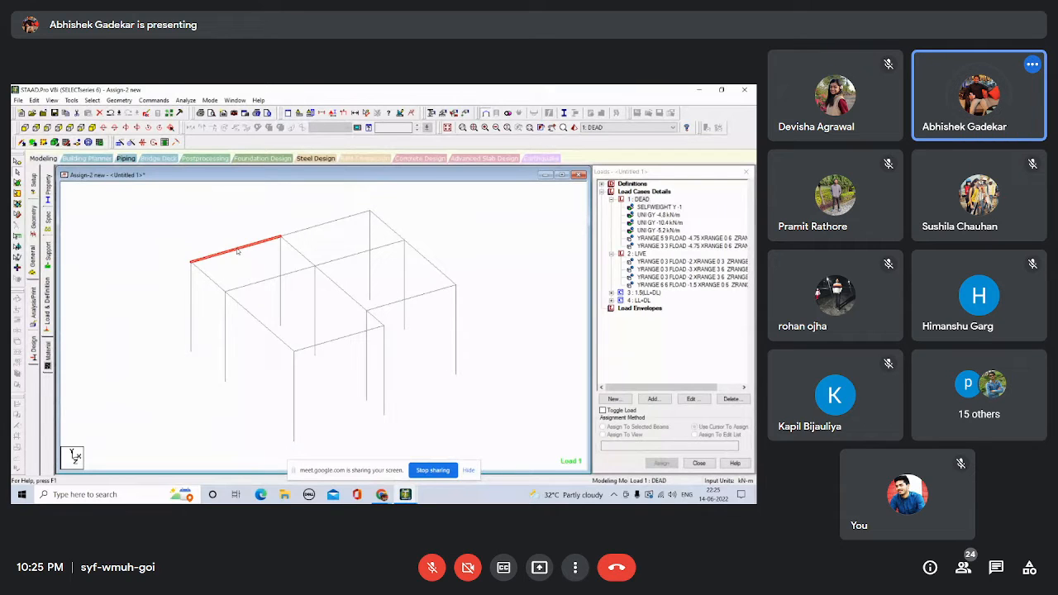
click(191, 306)
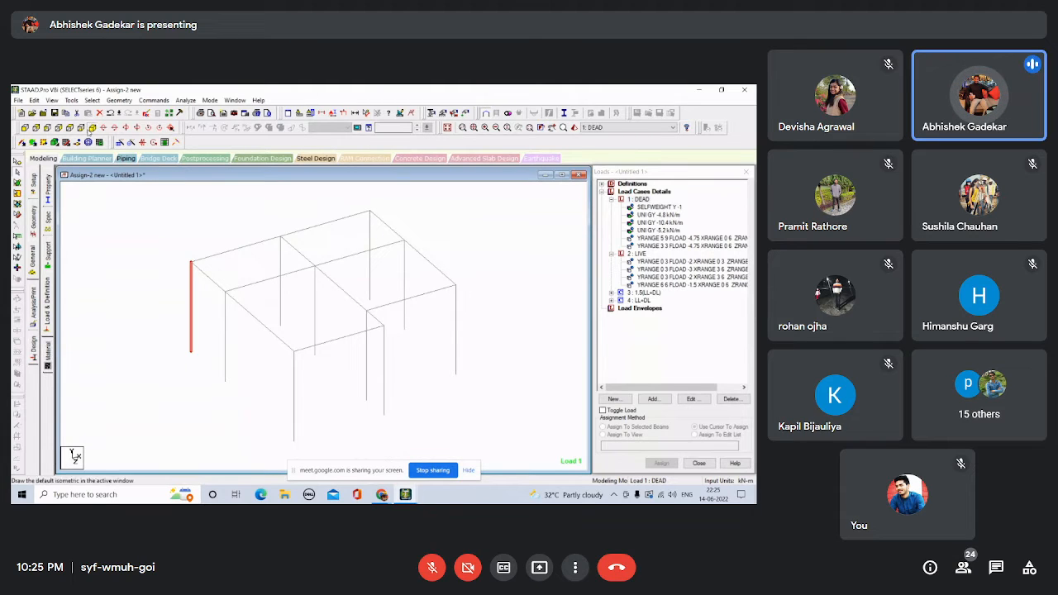
Display the whole structure again and inspect the geometry of the ground- and second-storey edge columns and the adjoining first-floor beam.
click(447, 128)
click(369, 370)
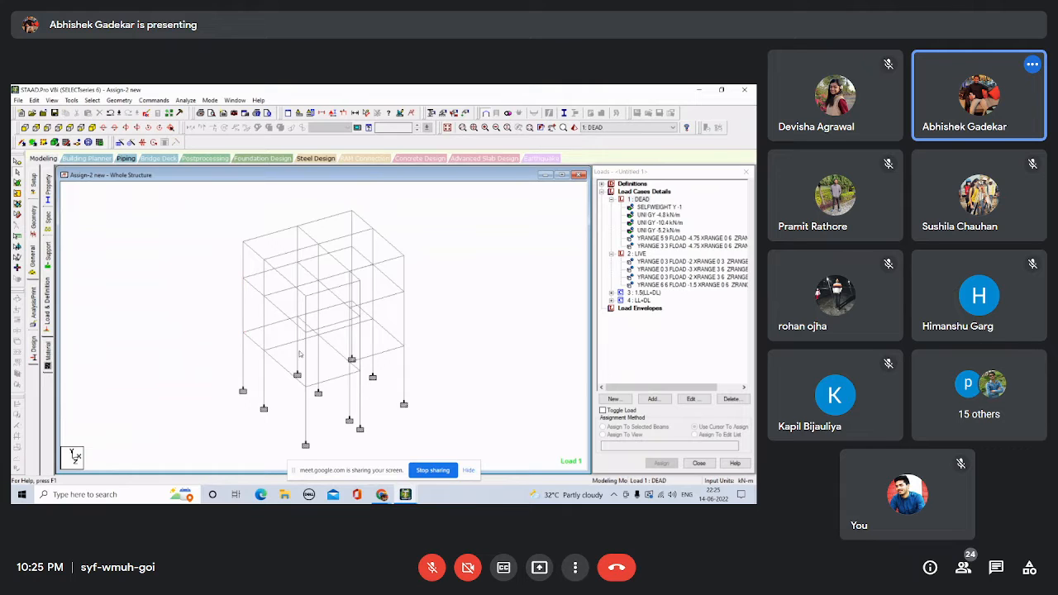
scroll(299, 353, up, 6)
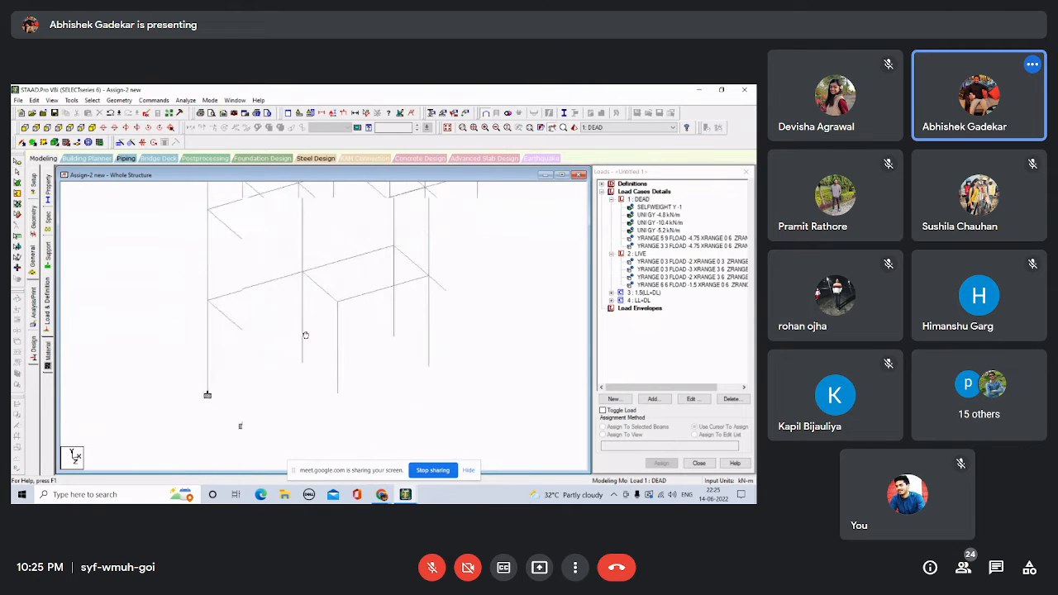
scroll(279, 287, down, 5)
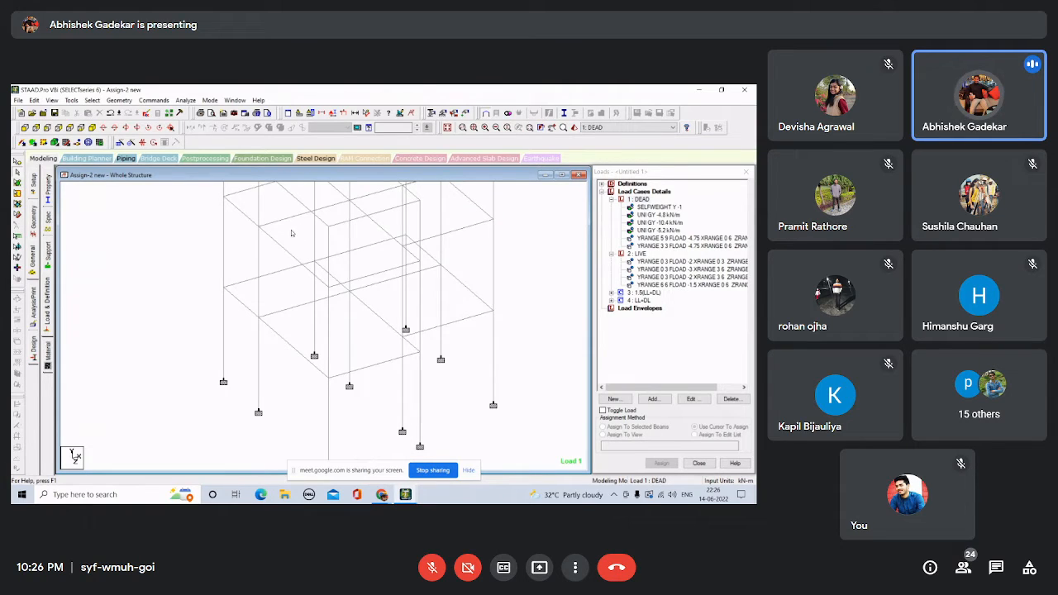
double_click(258, 243)
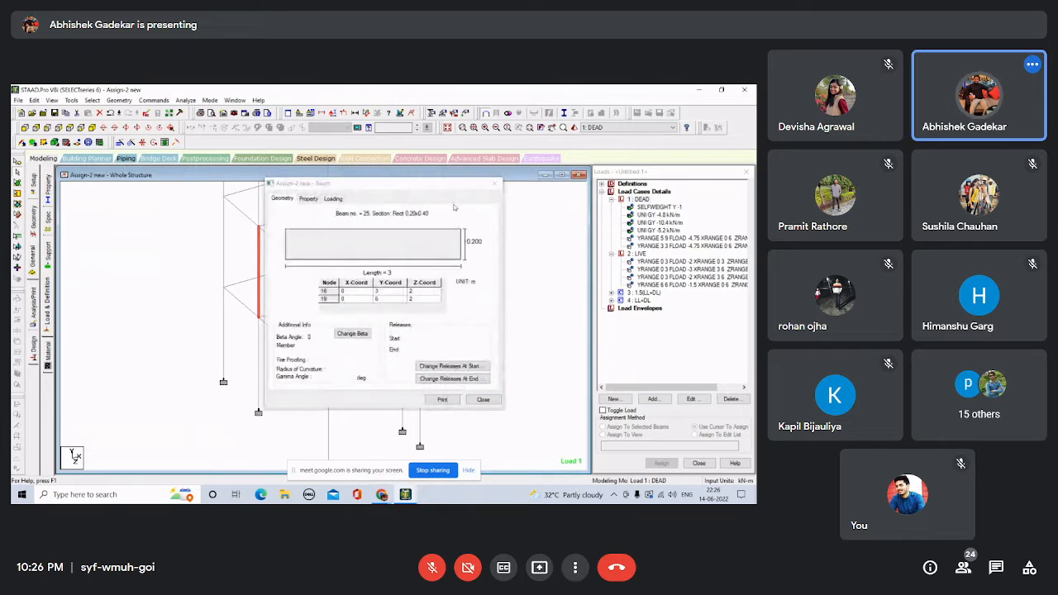
click(499, 178)
click(299, 233)
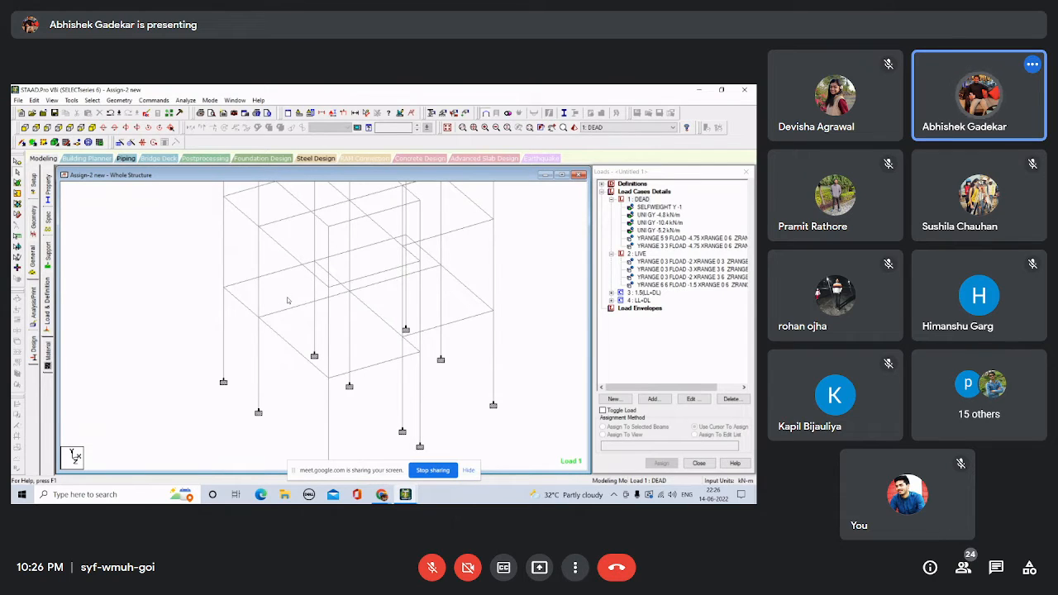
double_click(259, 367)
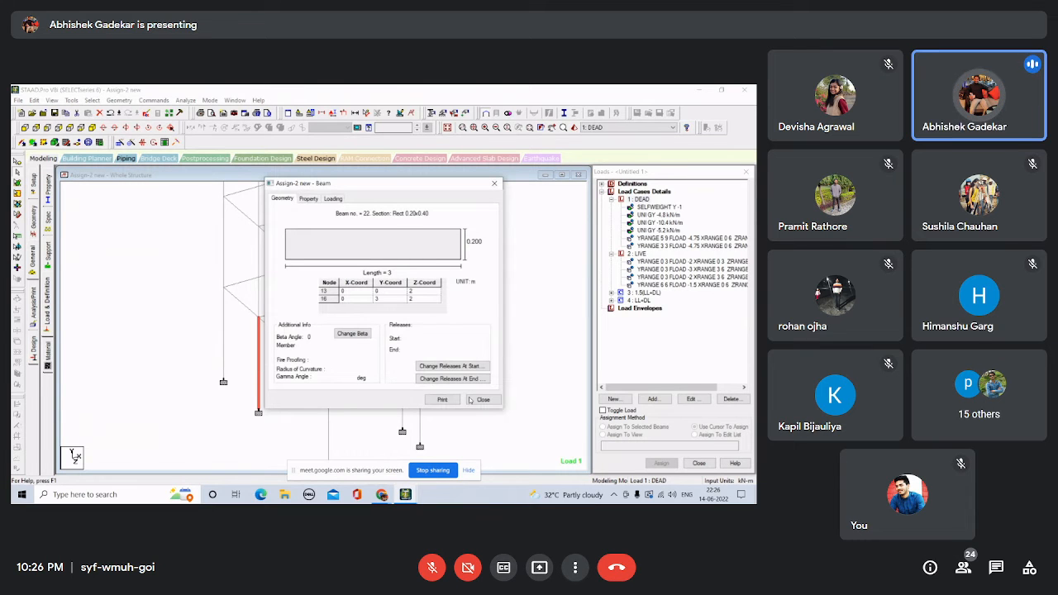
click(470, 400)
click(238, 412)
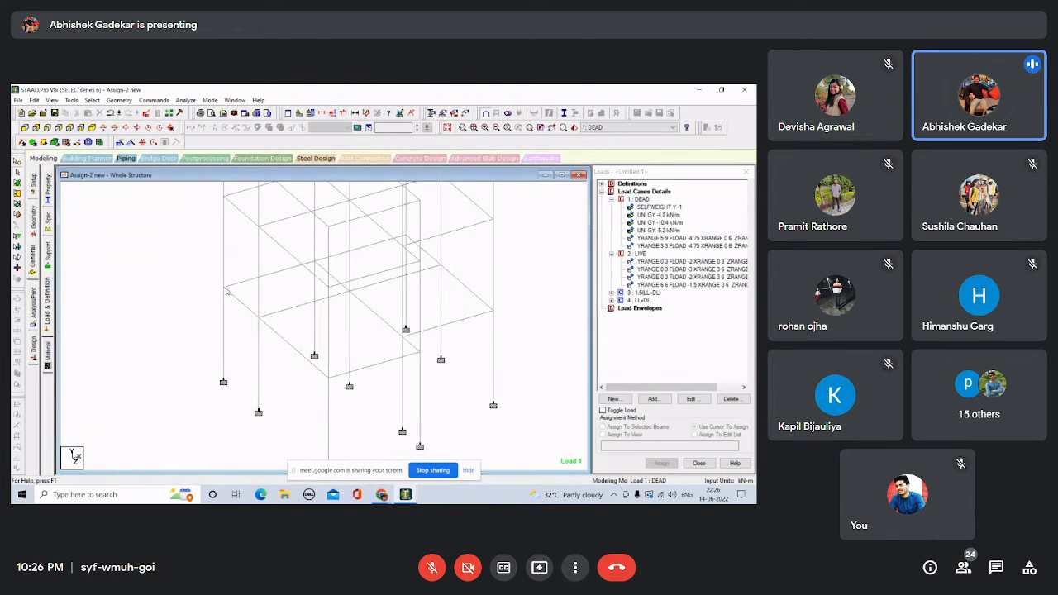
double_click(225, 288)
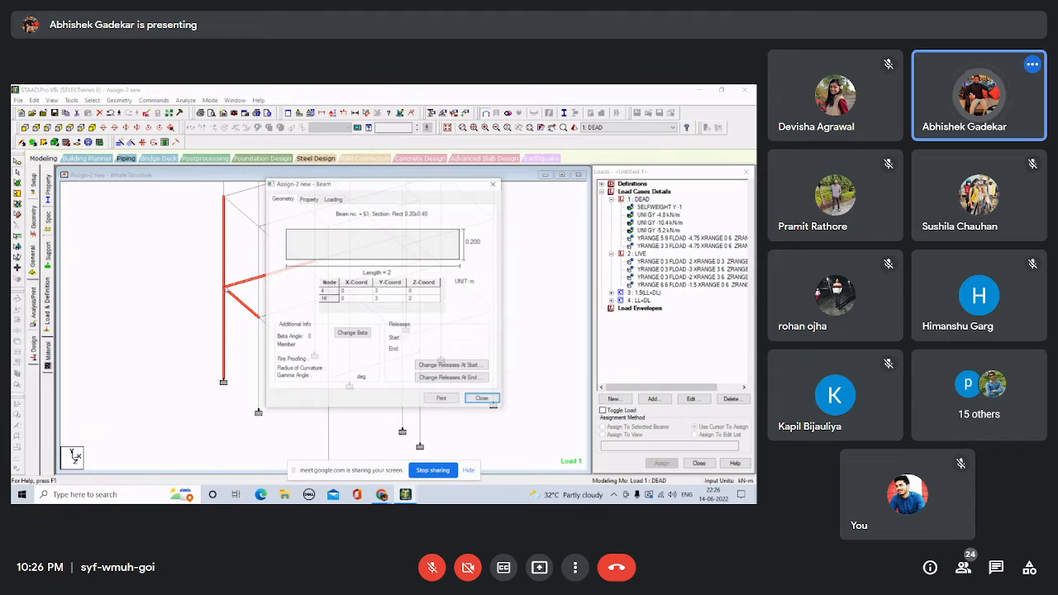
click(494, 184)
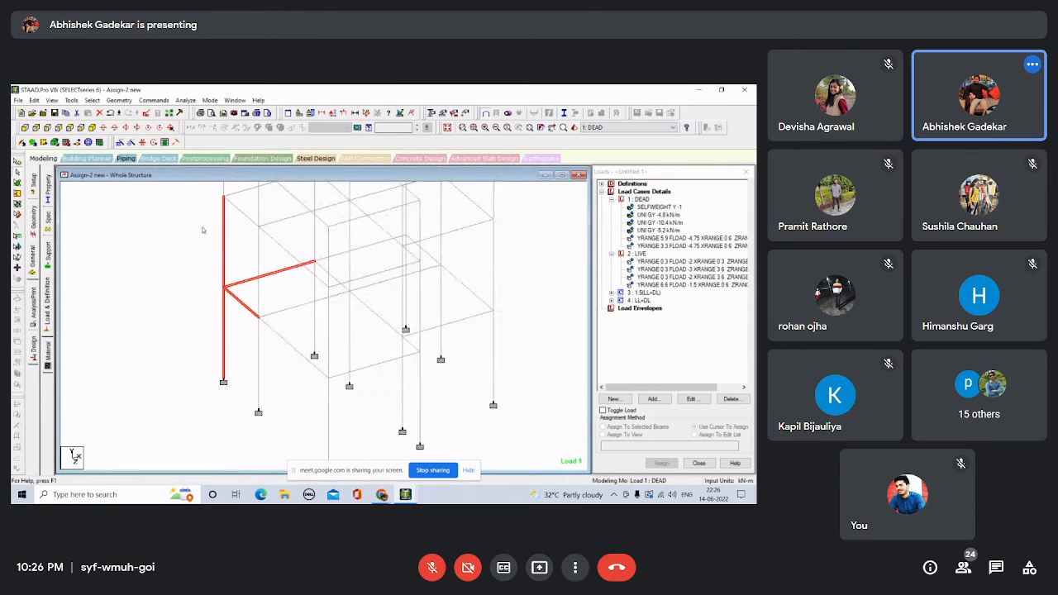
Check the coordinates of the corner column's first-floor node and its base support node.
click(207, 289)
double_click(225, 289)
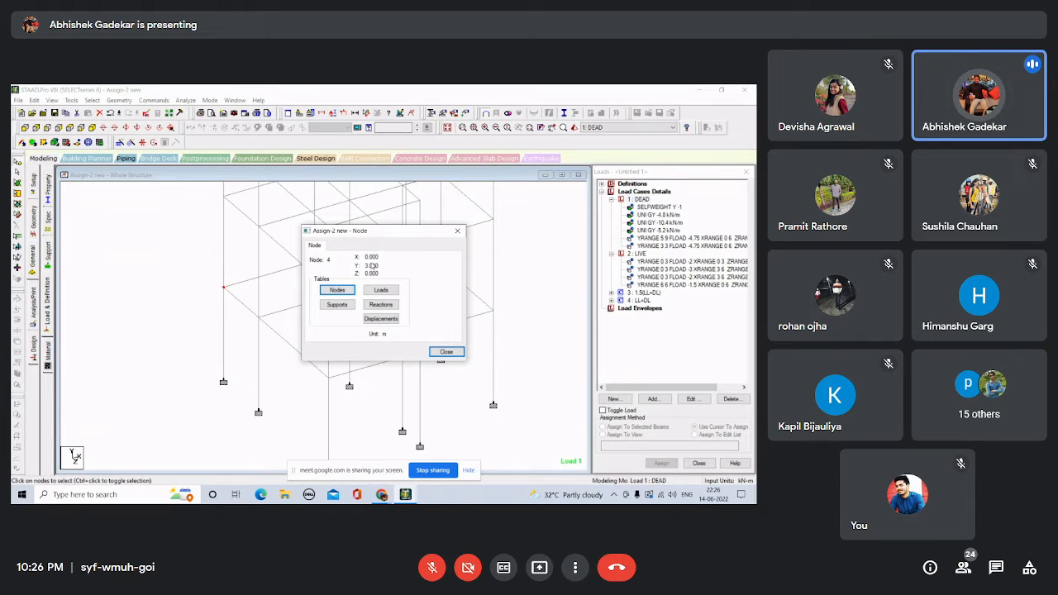
double_click(224, 381)
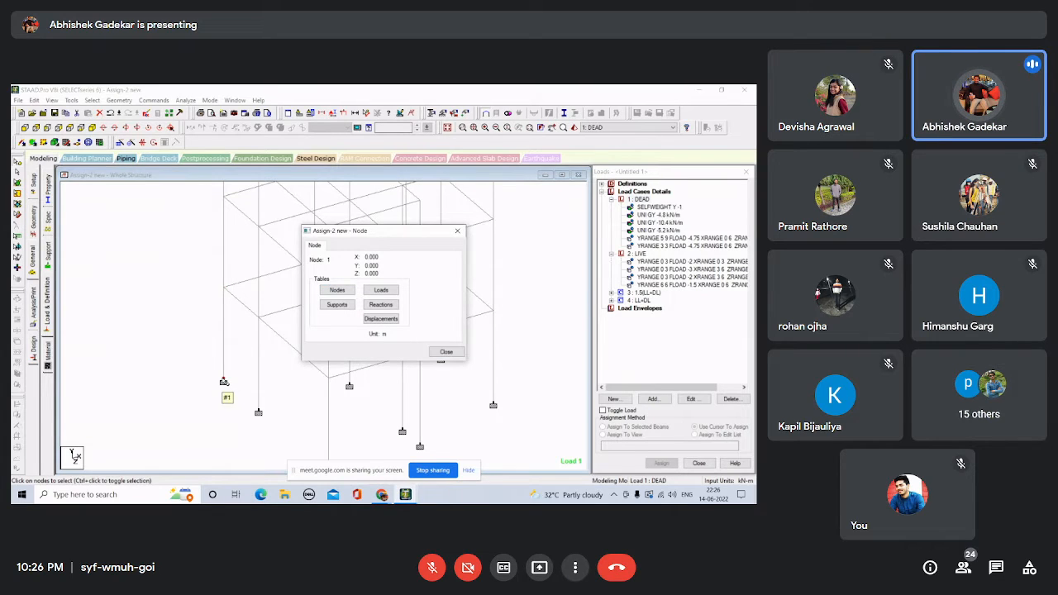
click(227, 289)
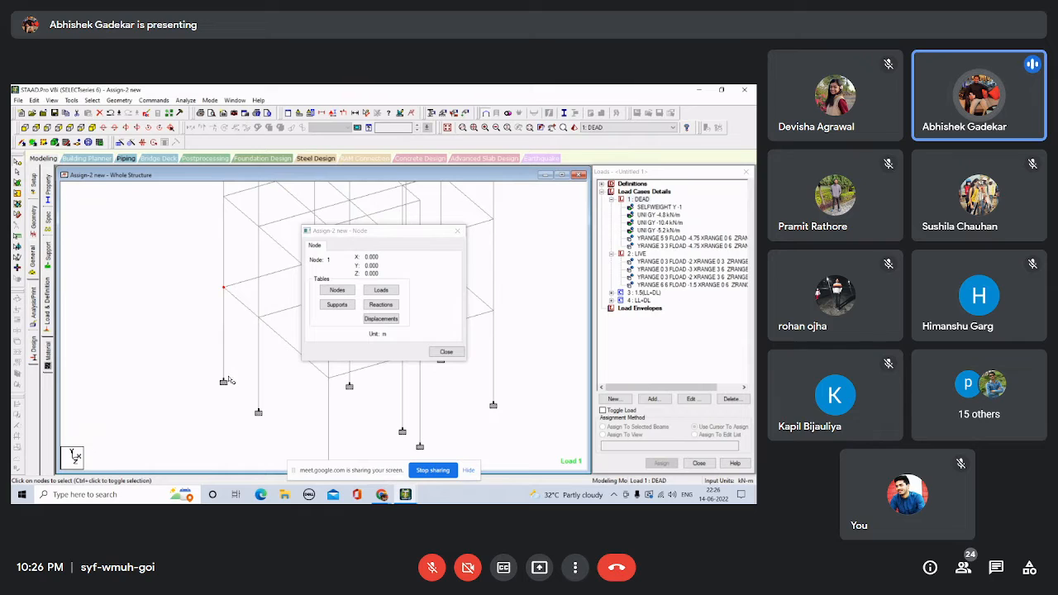
click(230, 335)
click(226, 289)
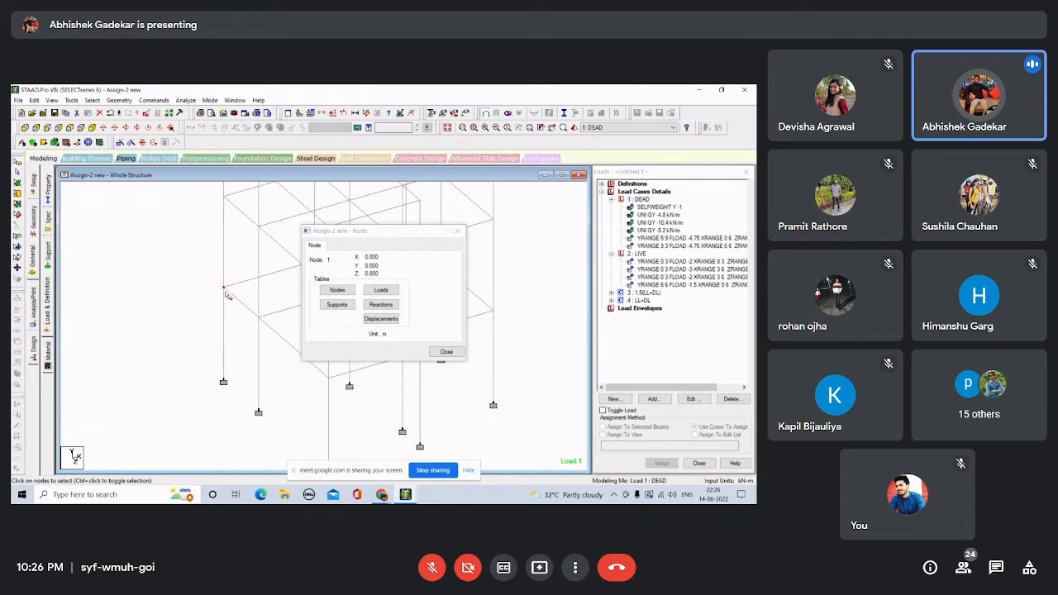
click(225, 380)
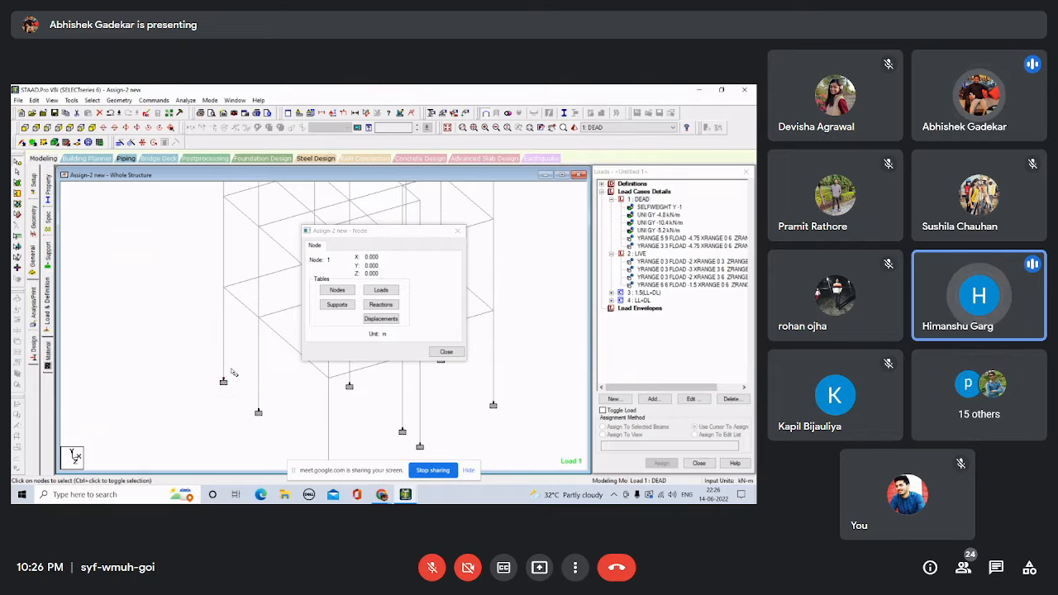
click(214, 288)
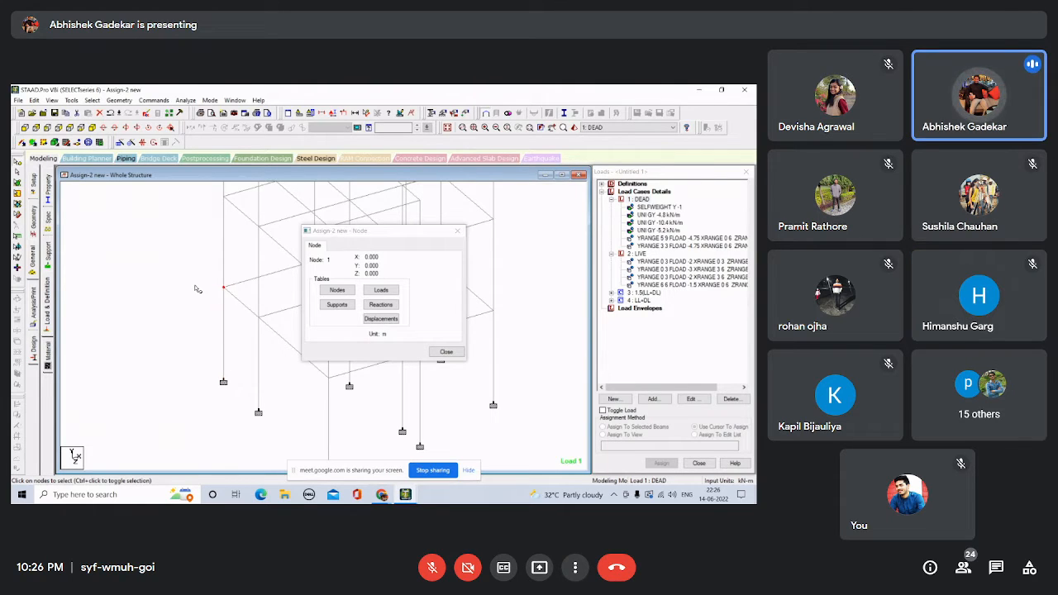
Close the node information, highlight all first-floor beams from the front elevation, view them isometrically, and clear the selection.
click(26, 128)
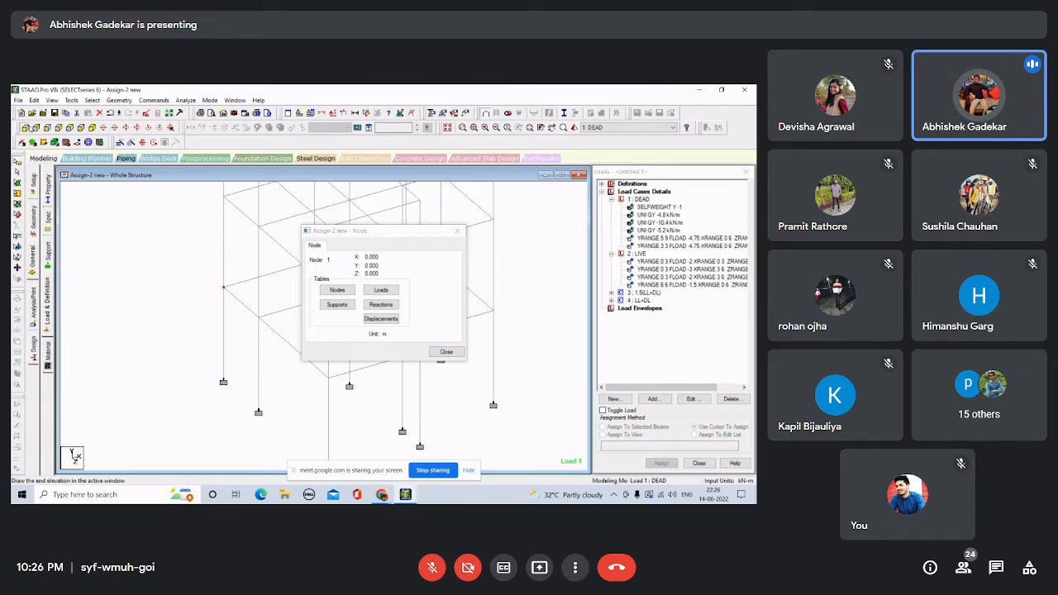
click(446, 352)
scroll(443, 356, down, 2)
drag(192, 302, 526, 334)
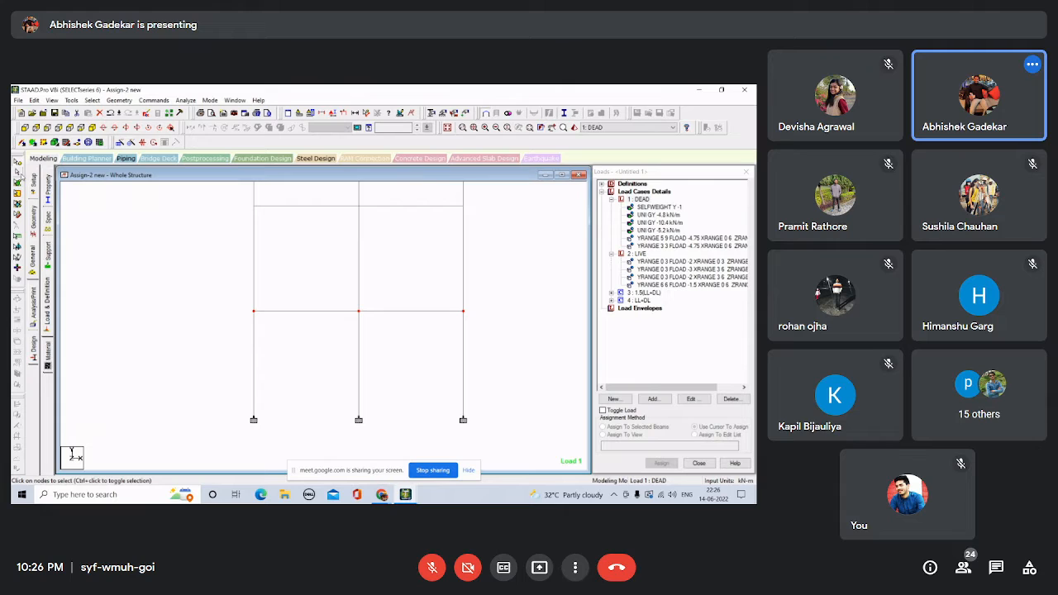
click(17, 172)
drag(231, 299, 492, 328)
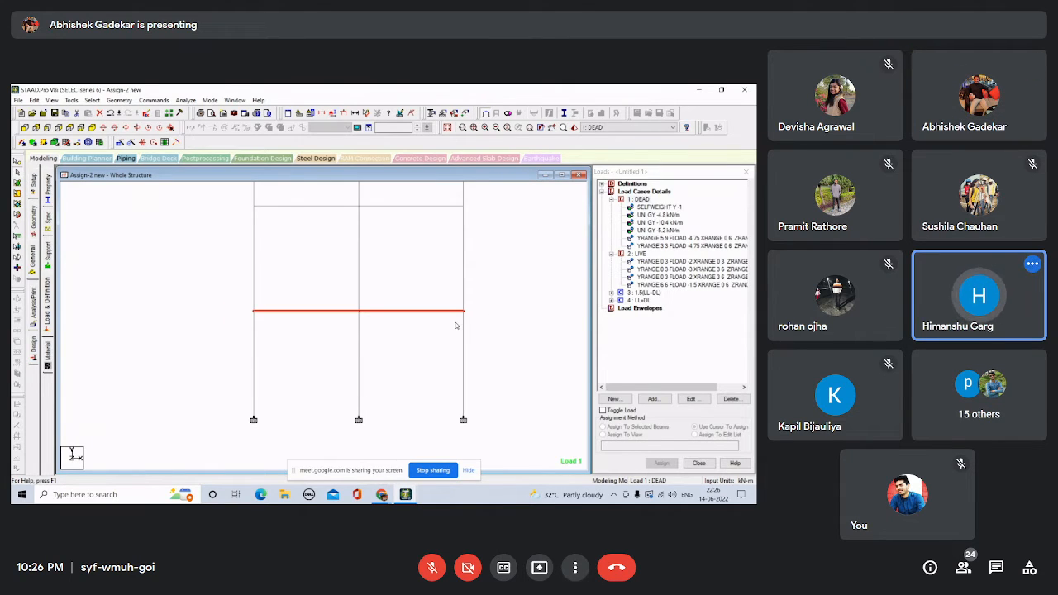
drag(232, 300, 505, 332)
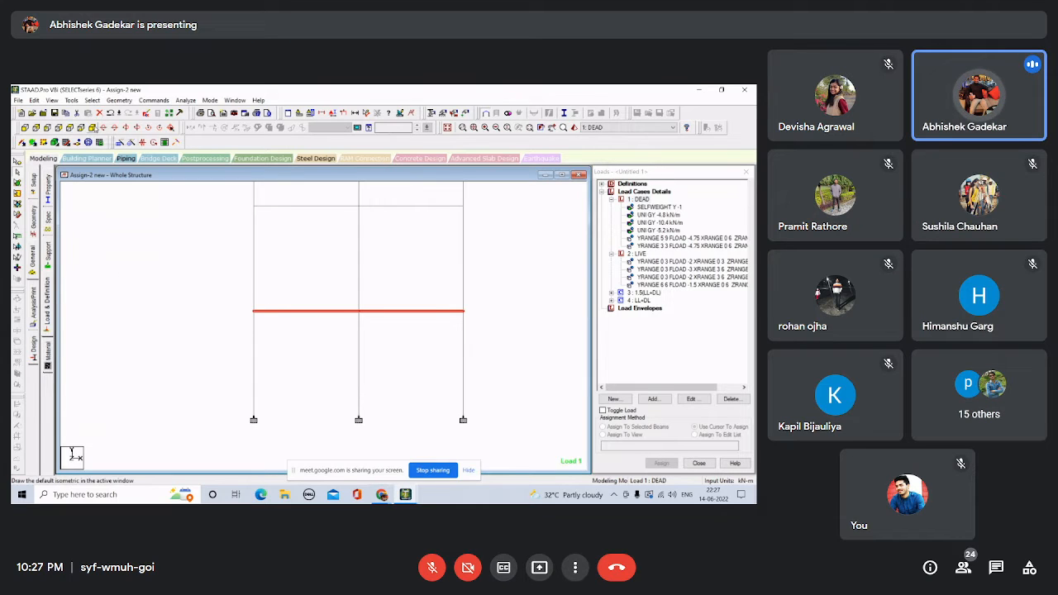
click(94, 128)
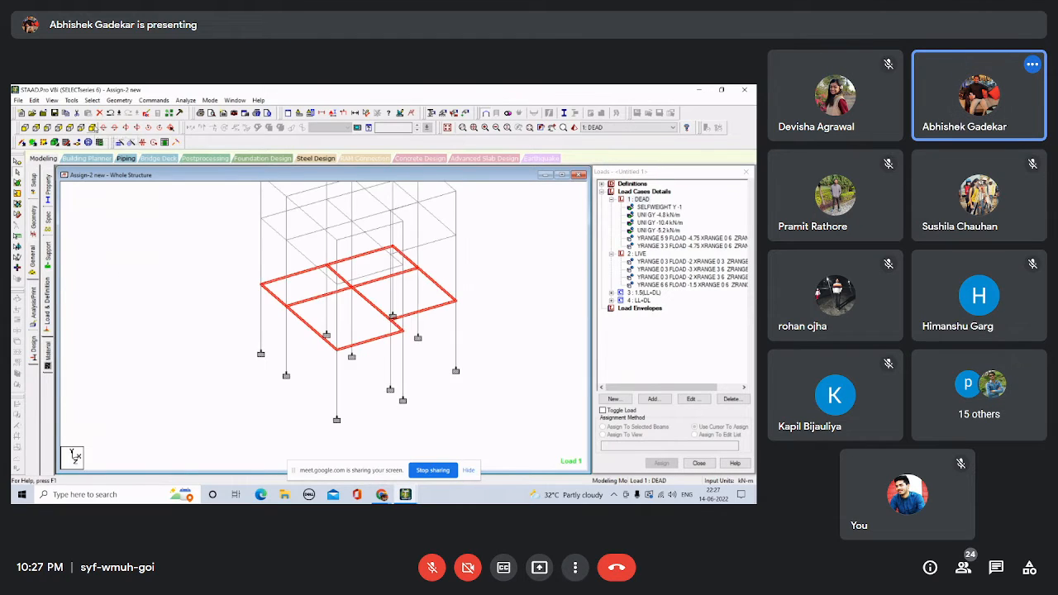
click(204, 291)
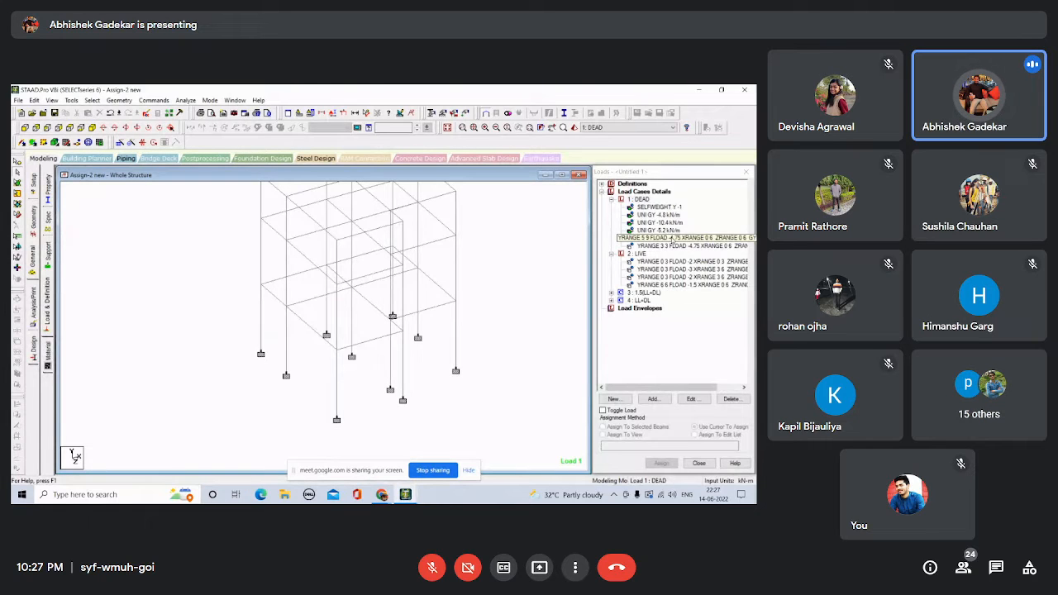
Compare the coverage of the two dead floor loads and delete the YRANGE 3 3 floor load from the DEAD case.
click(671, 239)
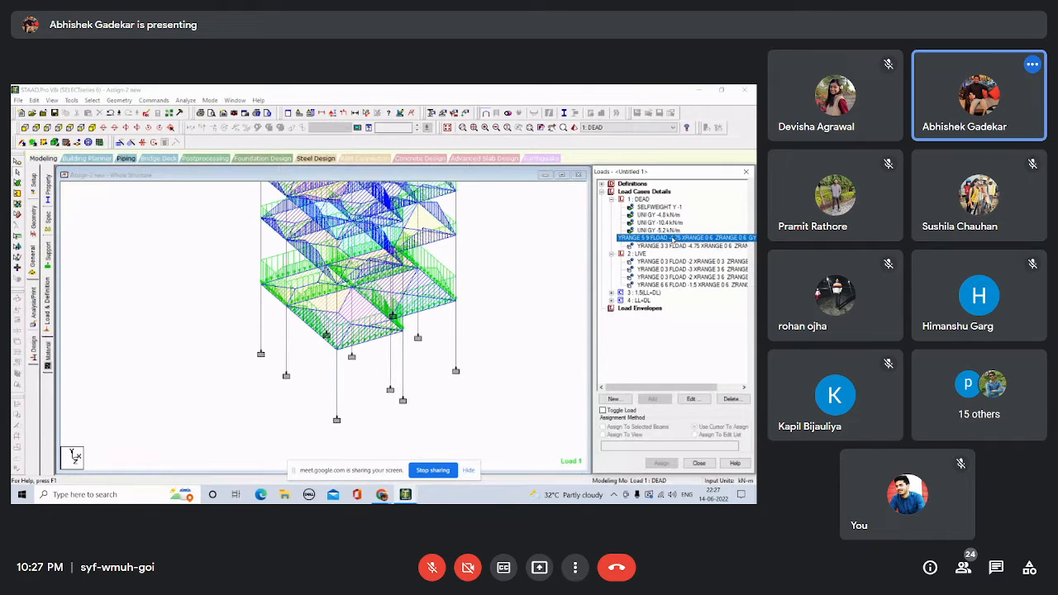
middle_drag(519, 261, 520, 329)
scroll(519, 328, down, 2)
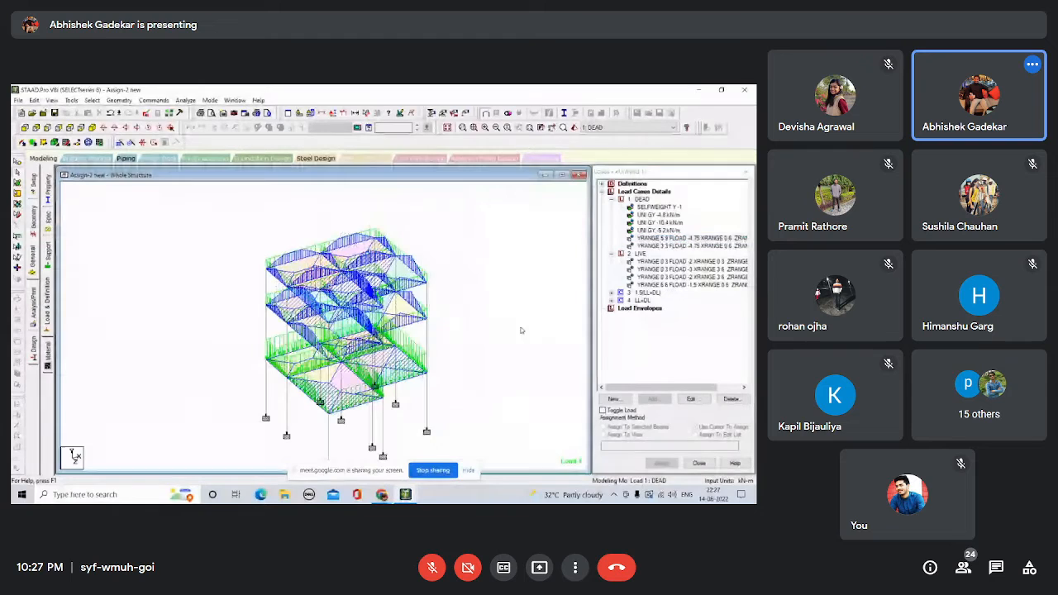
click(693, 245)
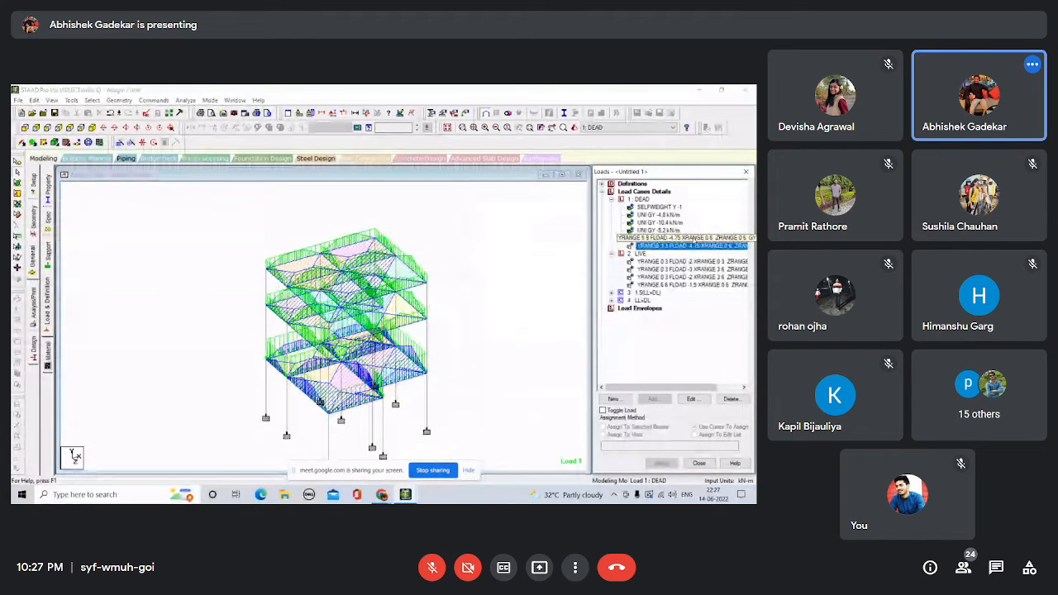
click(730, 399)
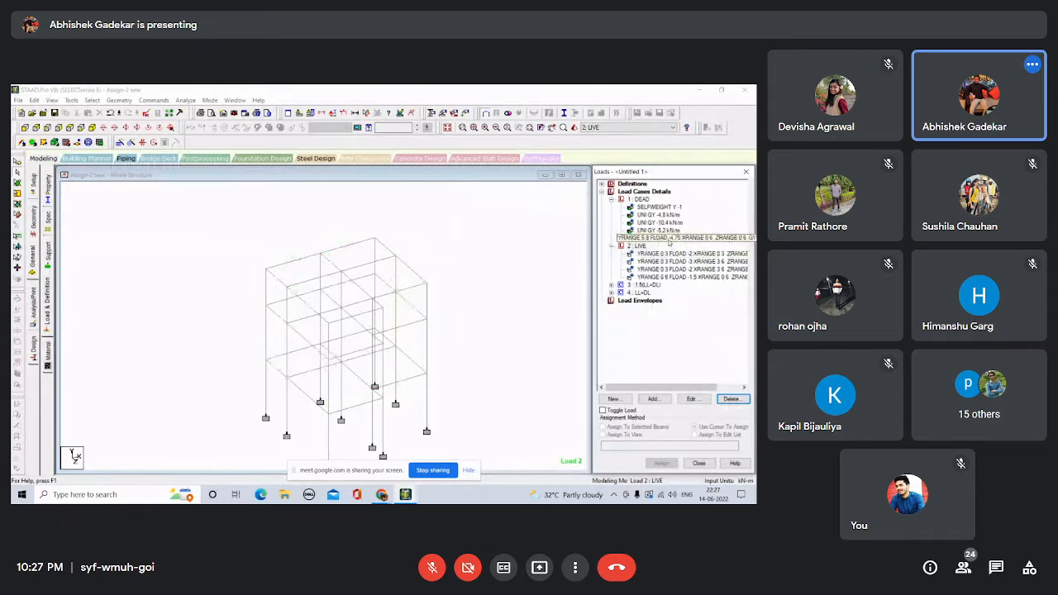
Examine which beams carry the UNI GY -5.2 and -10.4 kN/m loads in the DEAD case.
click(661, 231)
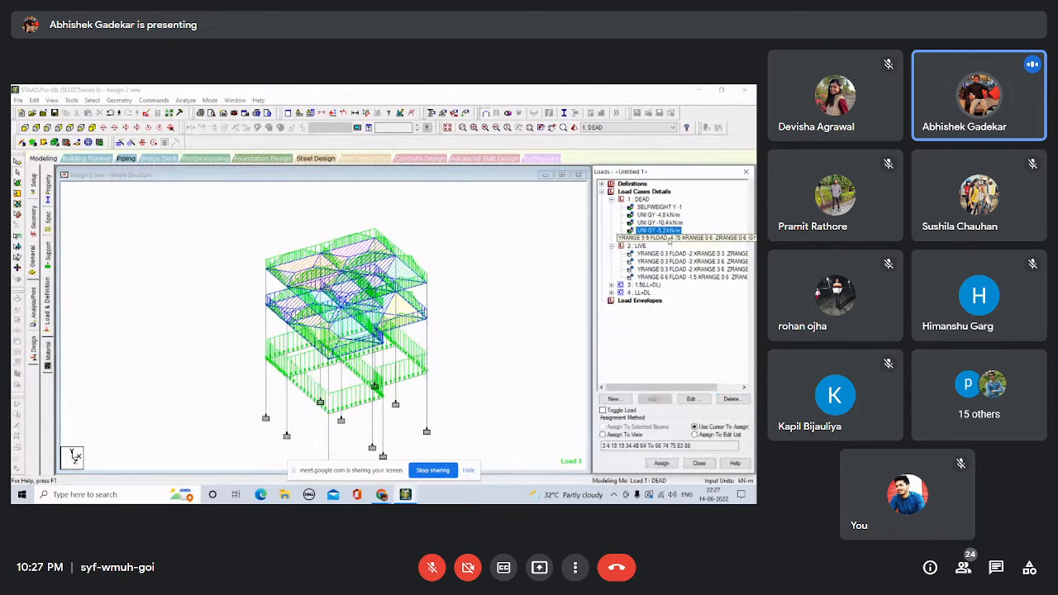
click(659, 223)
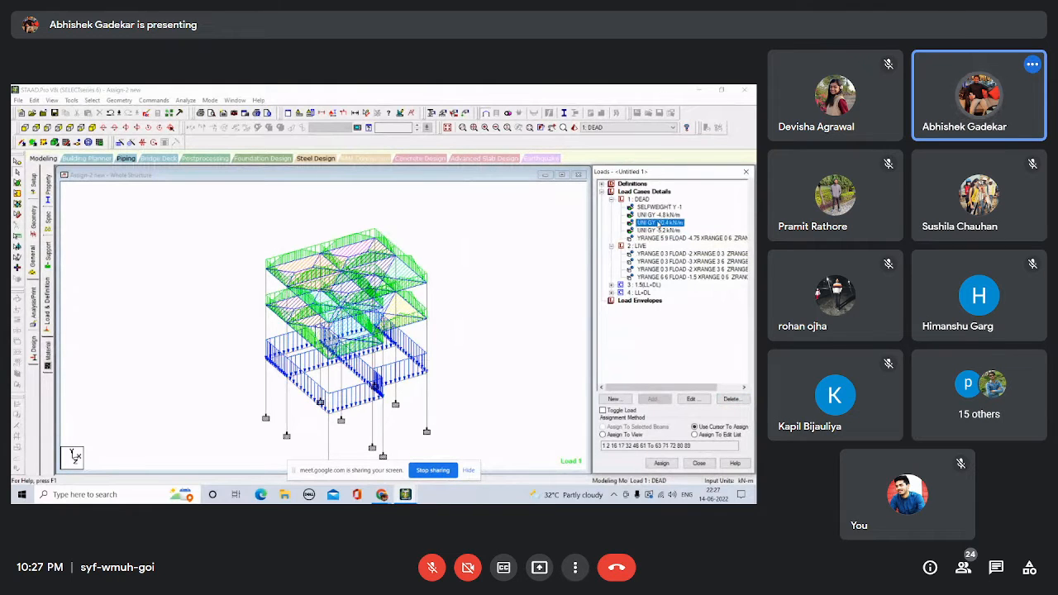
click(659, 231)
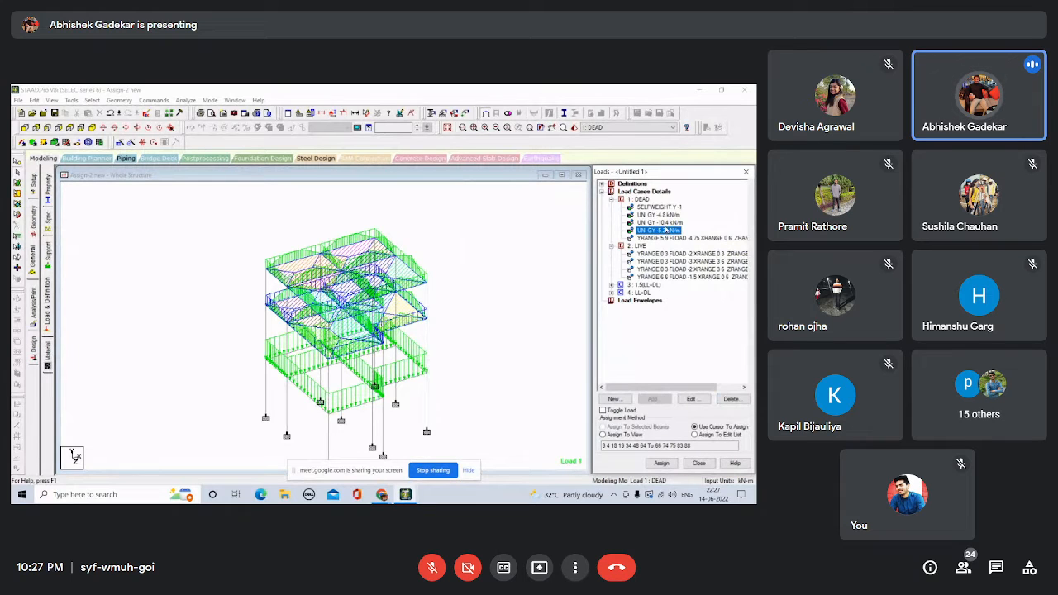
Examine the panels covered by the three YRANGE 0 3 floor loads in the LIVE case.
click(681, 253)
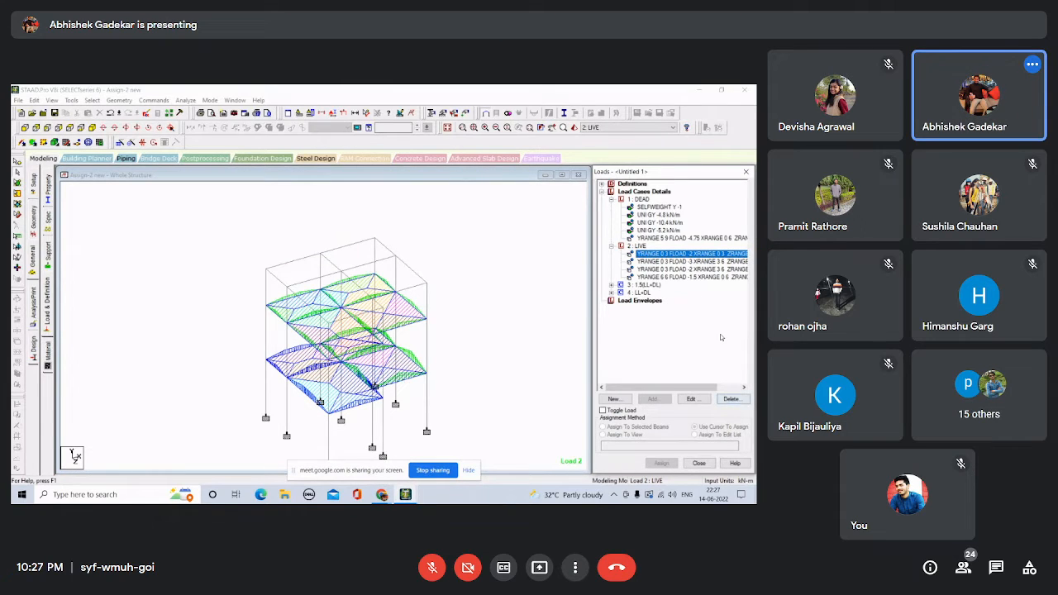
click(694, 262)
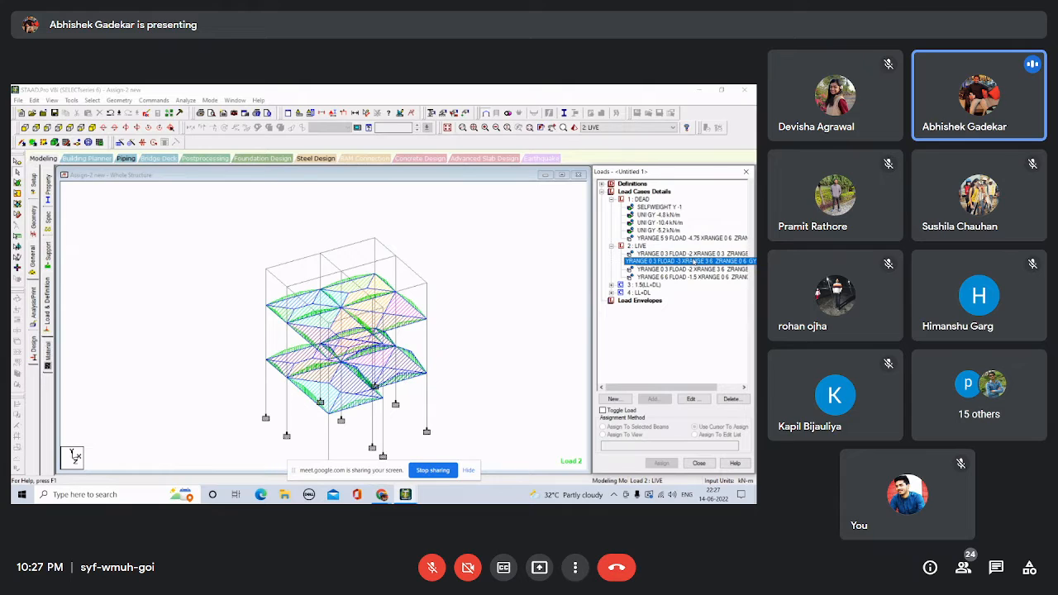
click(695, 269)
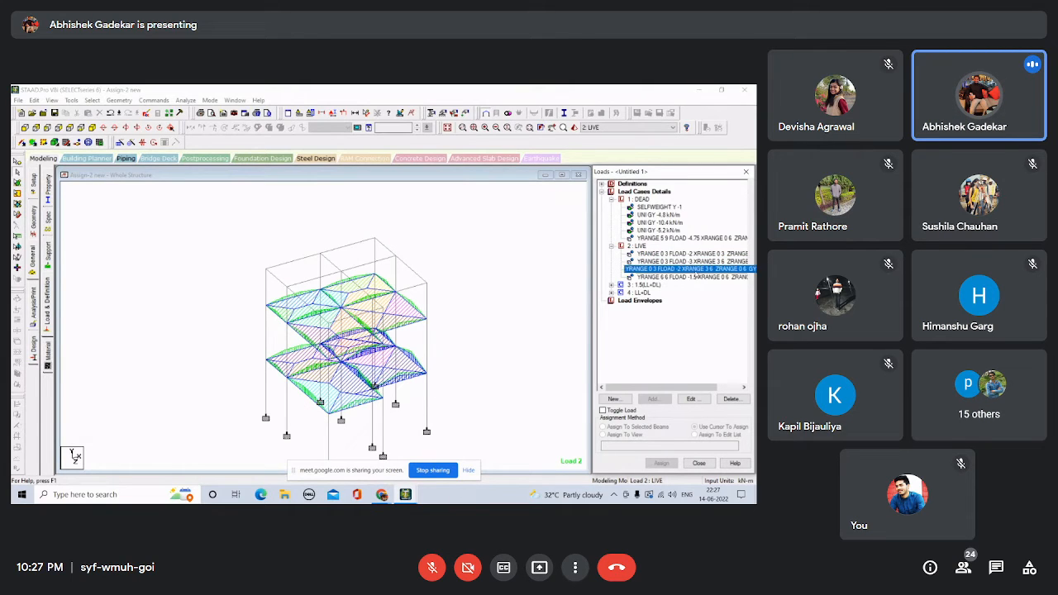
Compare the coverage of the -3 and -2 kN/m2 floor loads with YRANGE 0 3 and XRANGE 3 6 in the LIVE case.
click(696, 276)
click(695, 269)
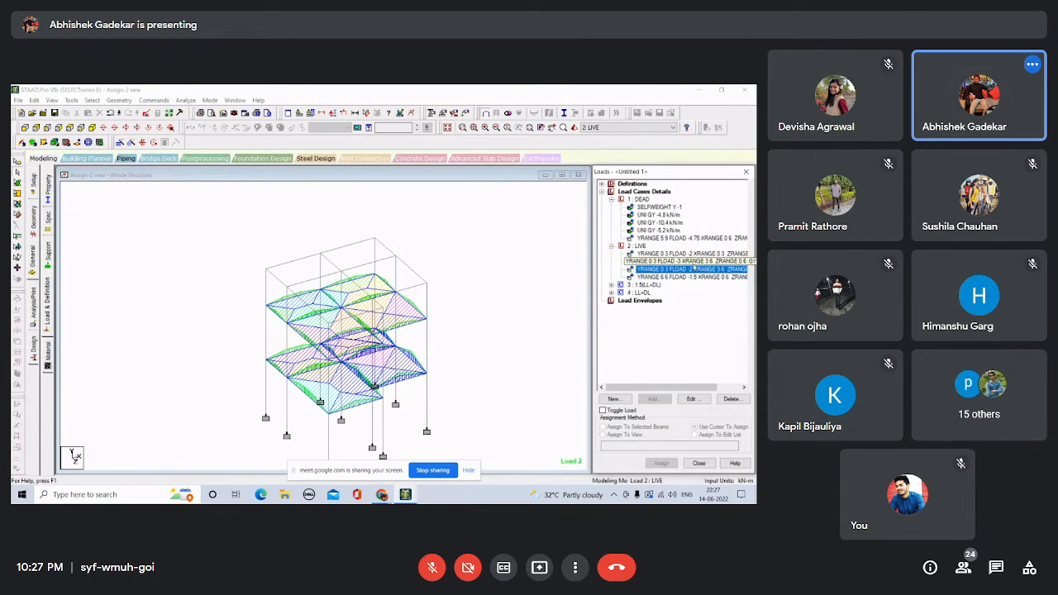
click(693, 263)
click(694, 268)
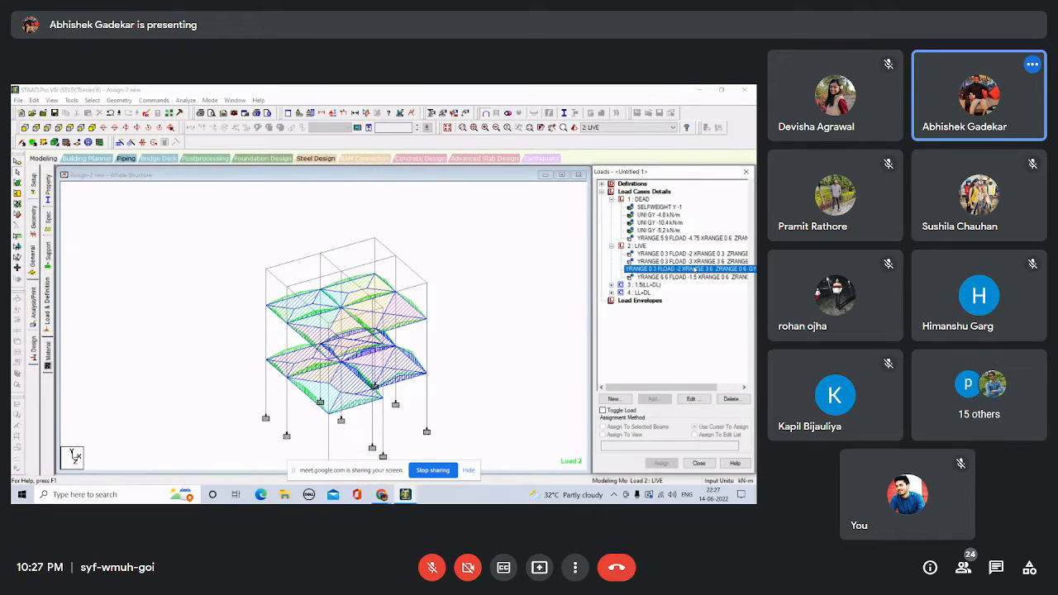
click(691, 263)
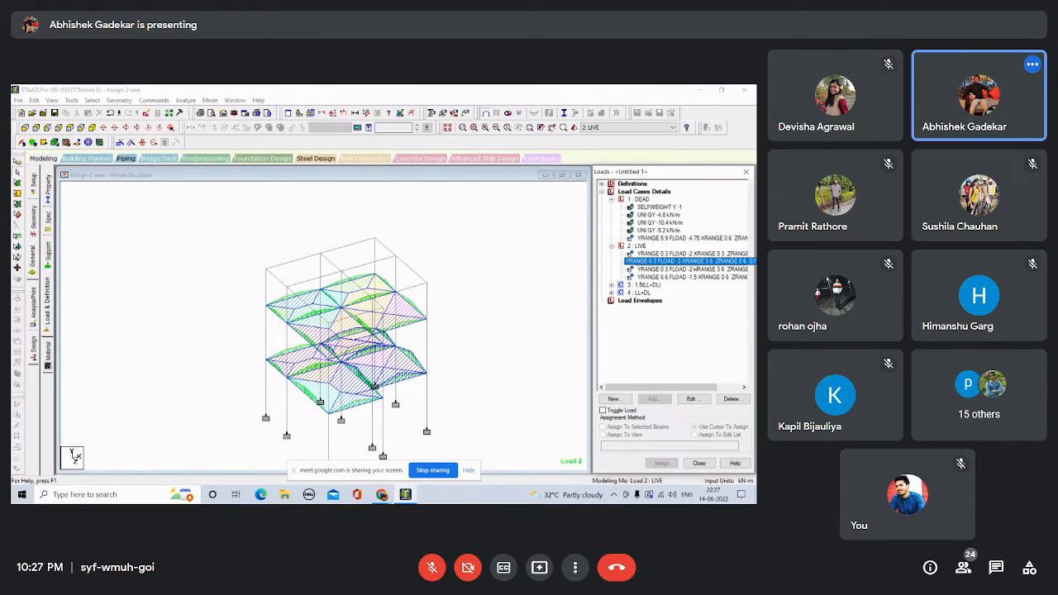
click(692, 268)
Delete the three YRANGE 0 3 floor loads from the LIVE case, keeping the YRANGE 6 6 floor load.
key(Delete)
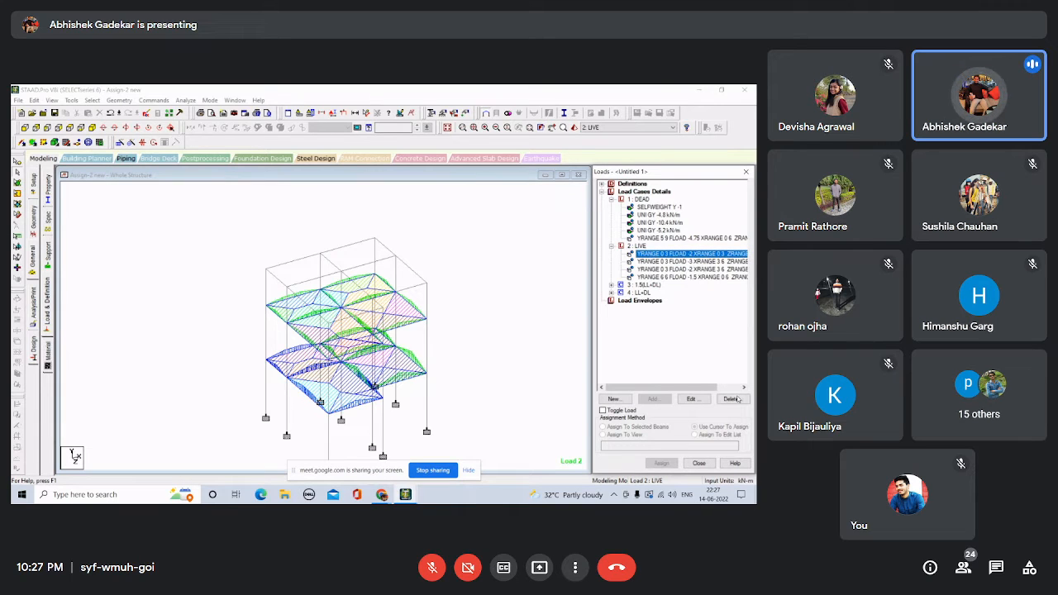
click(681, 253)
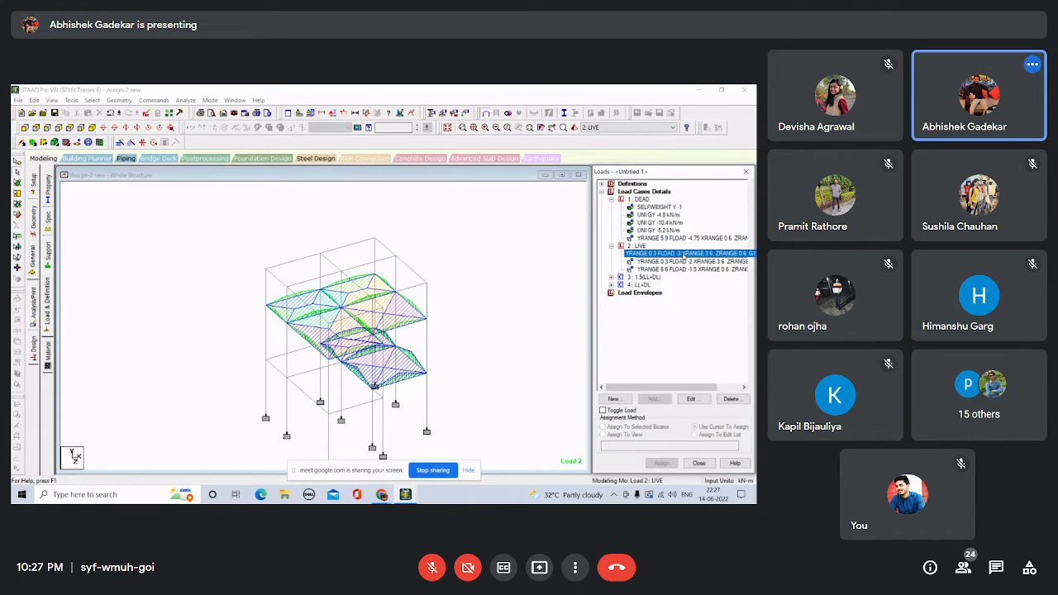
click(730, 399)
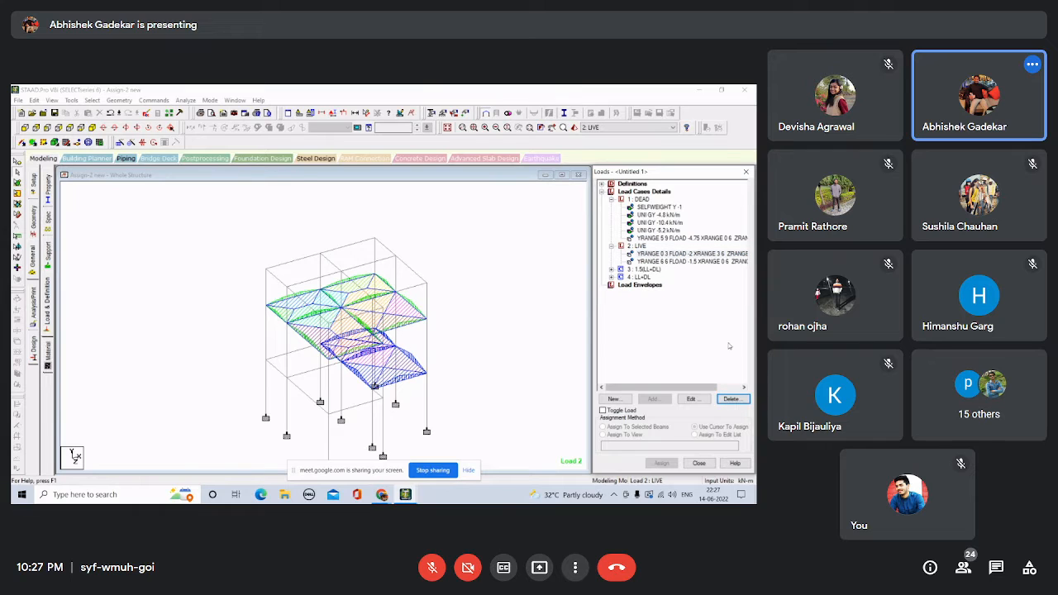
click(681, 254)
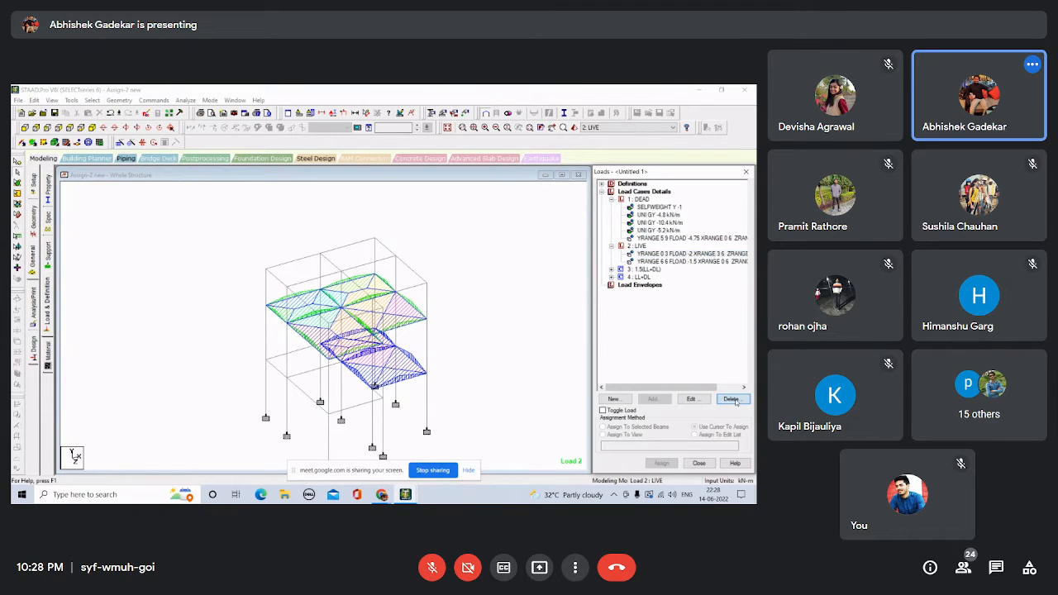
key(Delete)
click(681, 254)
click(681, 253)
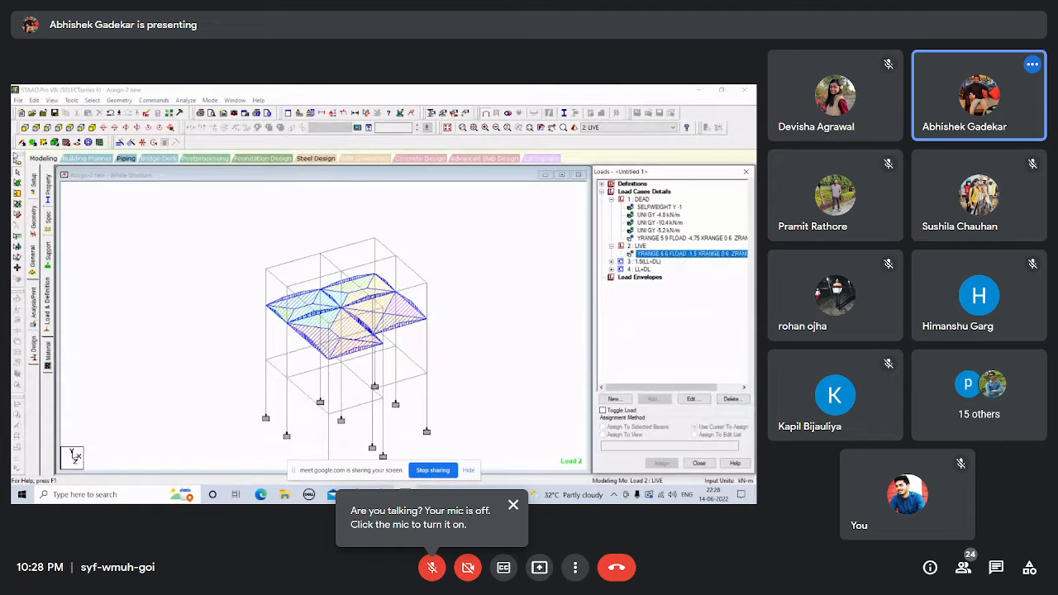
Highlight the uppermost level of beams from the front elevation to compare them with the live floor load's level.
click(24, 127)
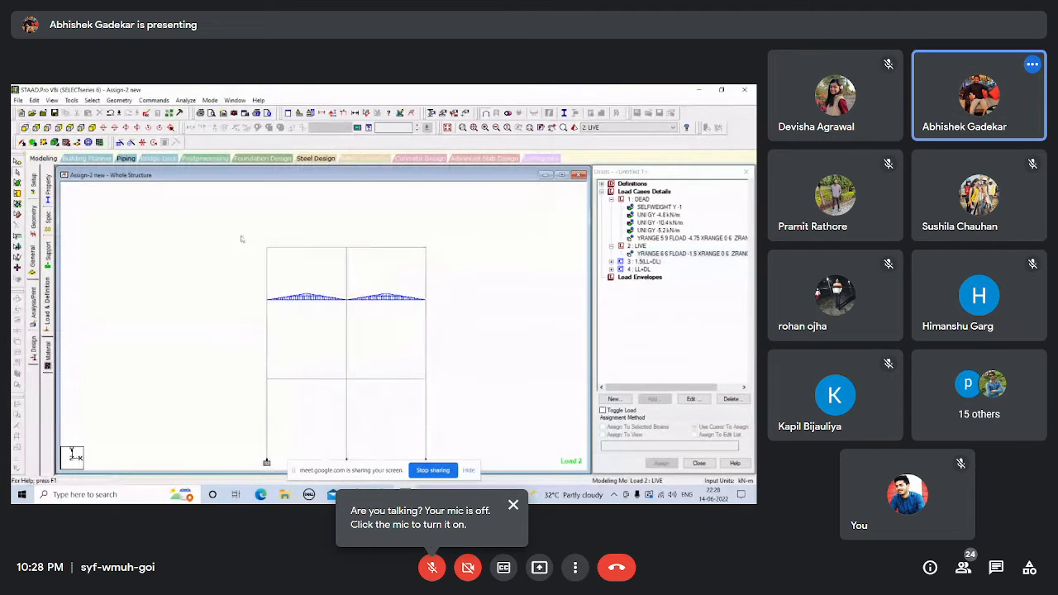
drag(242, 239, 523, 262)
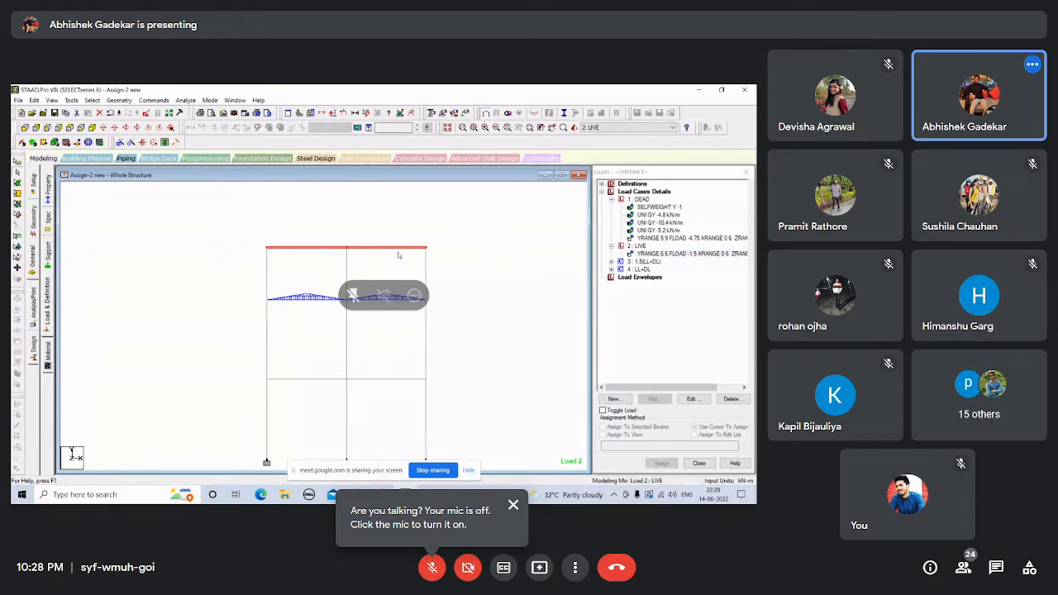
drag(252, 239, 486, 276)
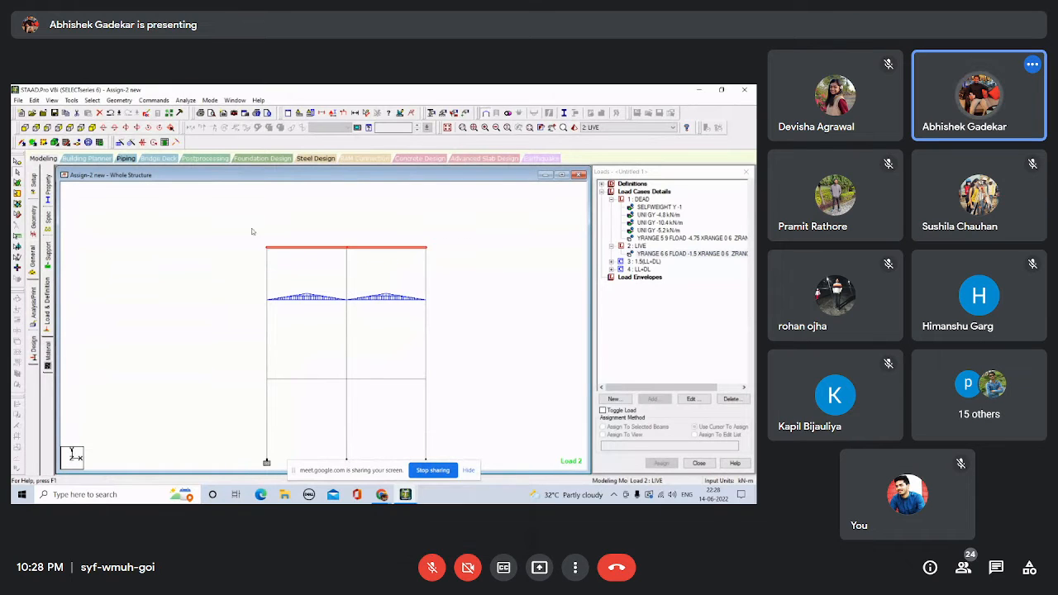
drag(245, 229, 485, 275)
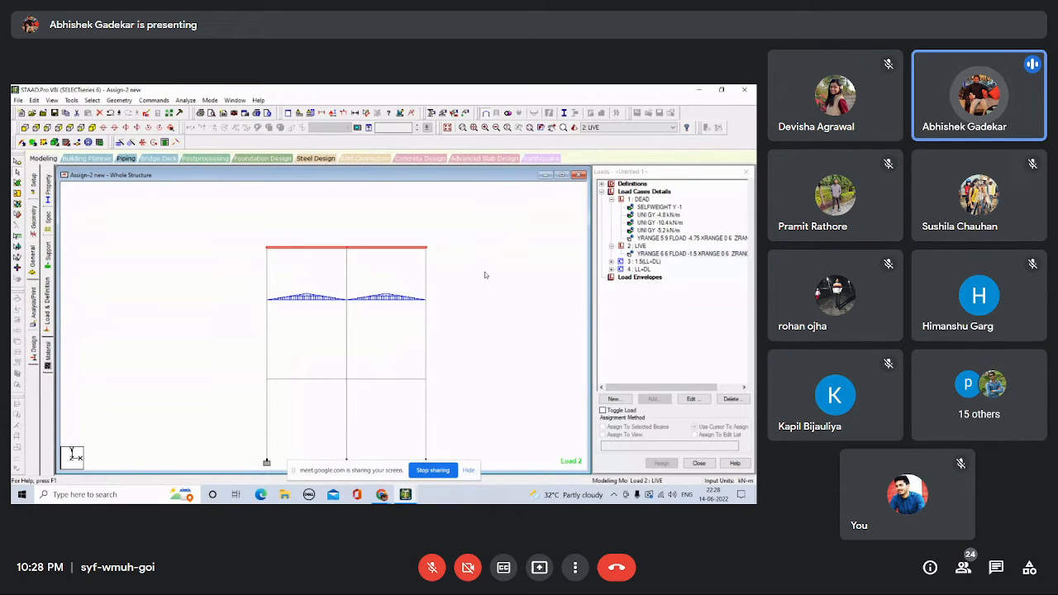
Inspect the pressure and ranges of the YRANGE 6 6 floor load in the LIVE case, leaving its settings unchanged.
click(671, 254)
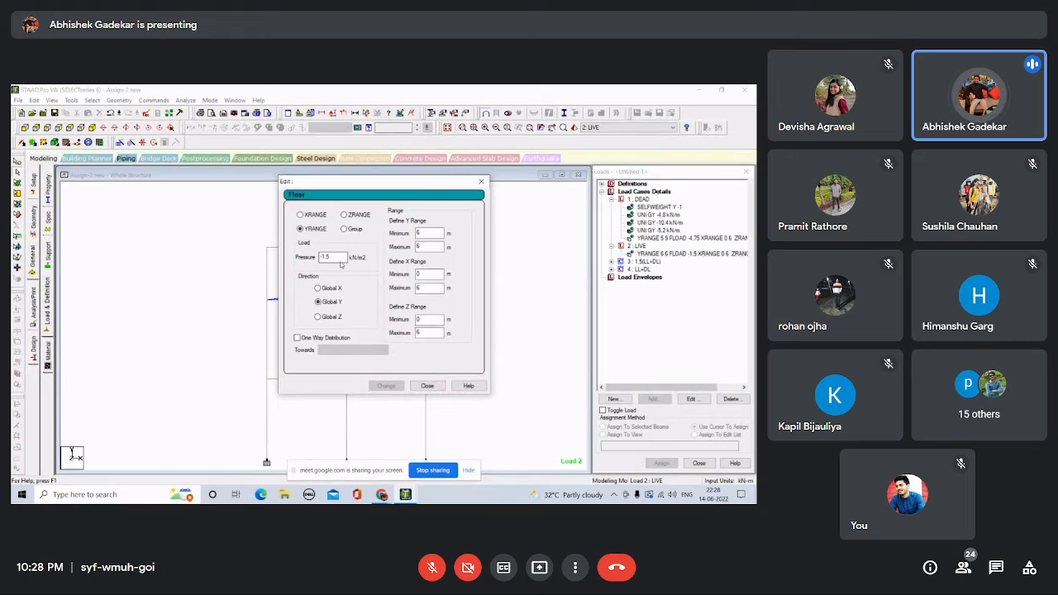
click(338, 256)
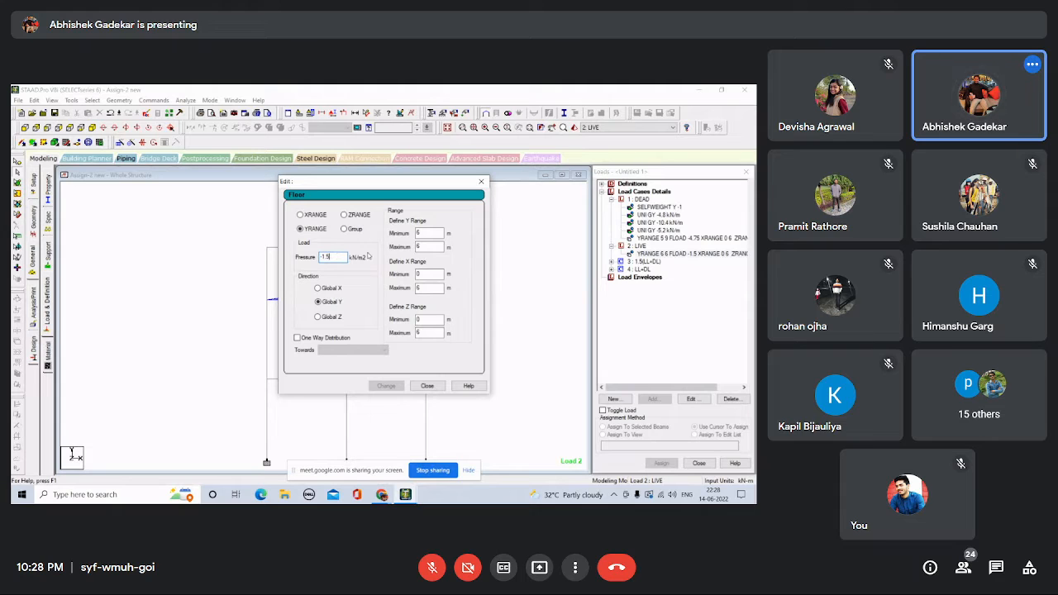
click(428, 385)
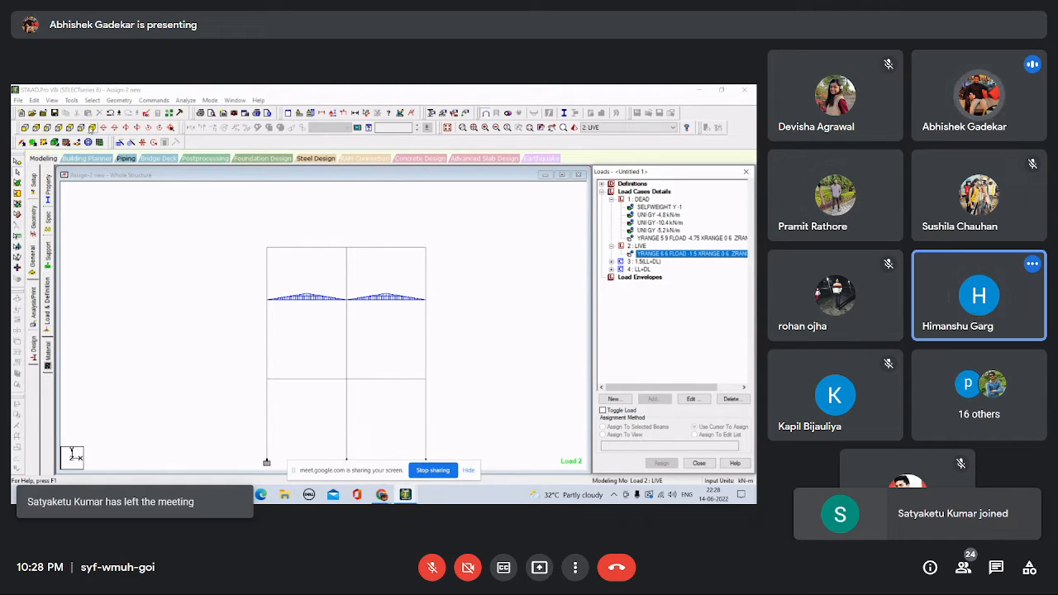
View the structure isometrically and set the pressure of the LIVE case's YRANGE 6 6 floor load to -2 kN/m2.
click(91, 128)
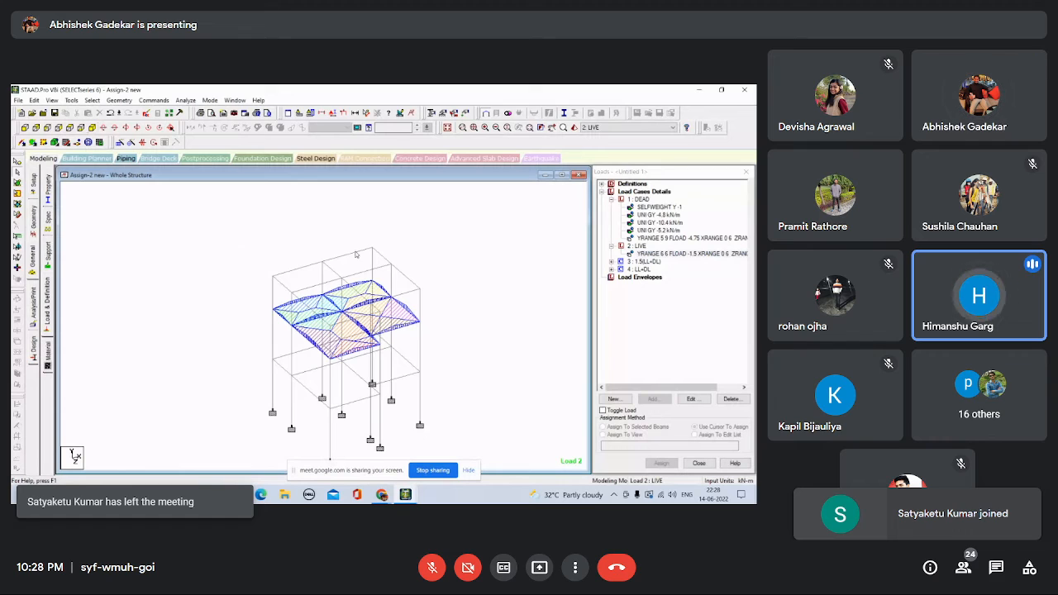
click(685, 253)
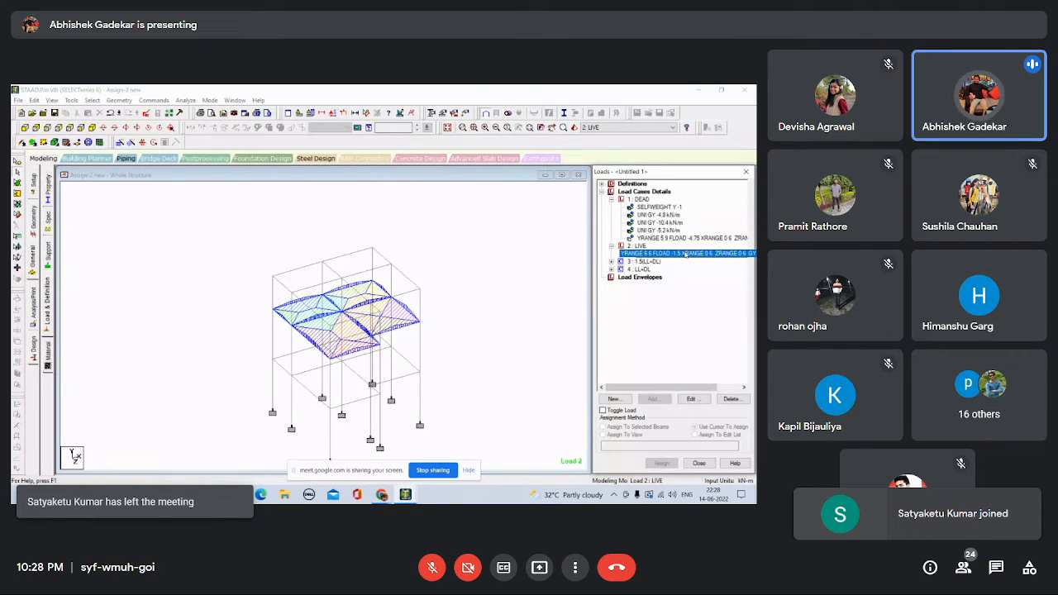
double_click(685, 254)
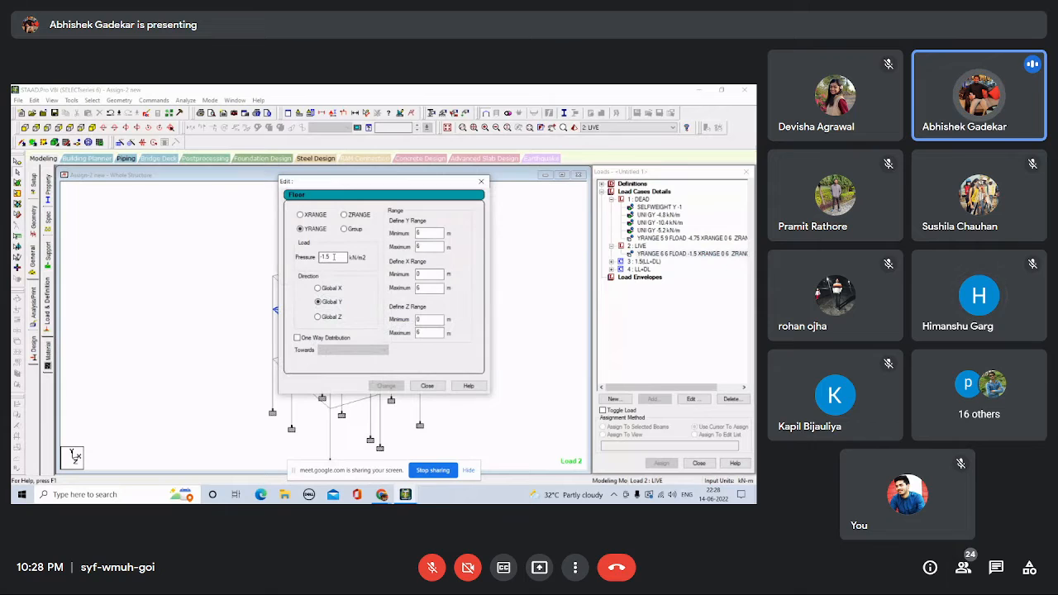
double_click(340, 257)
text(-2)
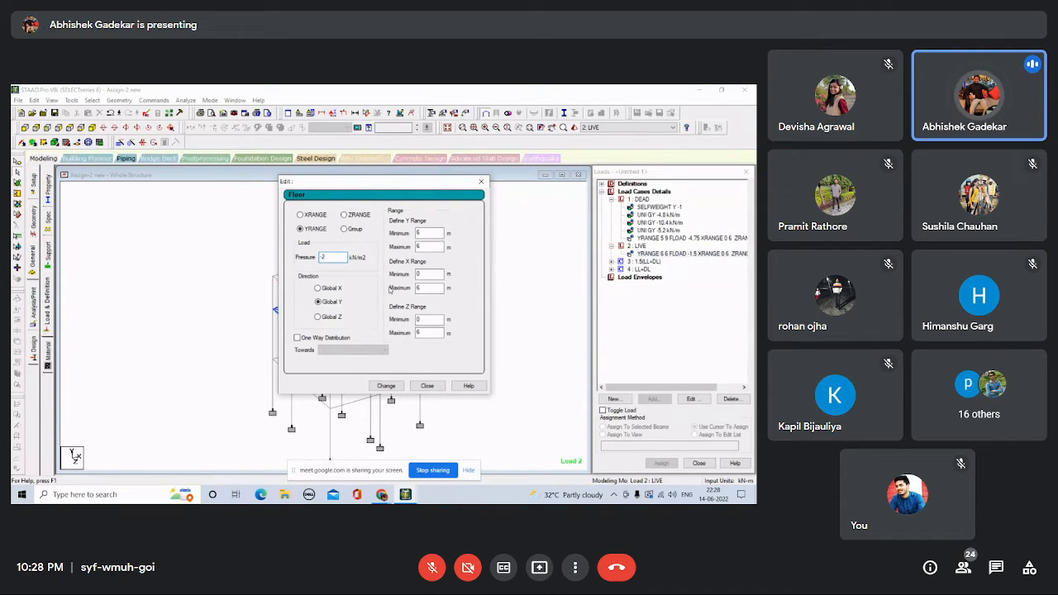
click(390, 386)
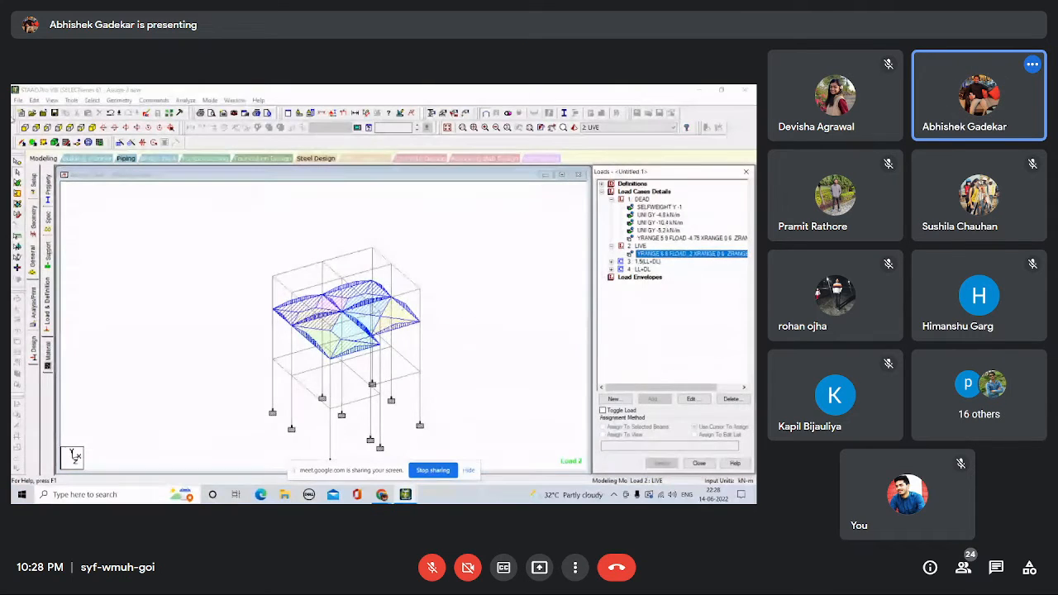
Select the roof beams from the front elevation and view them isometrically.
click(130, 253)
drag(243, 225, 530, 260)
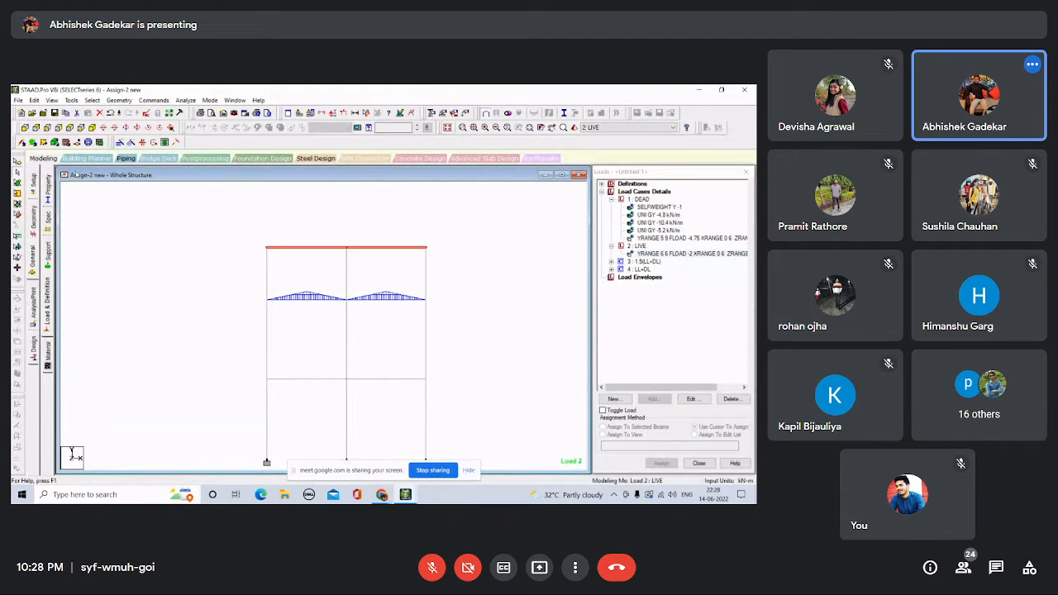
click(92, 128)
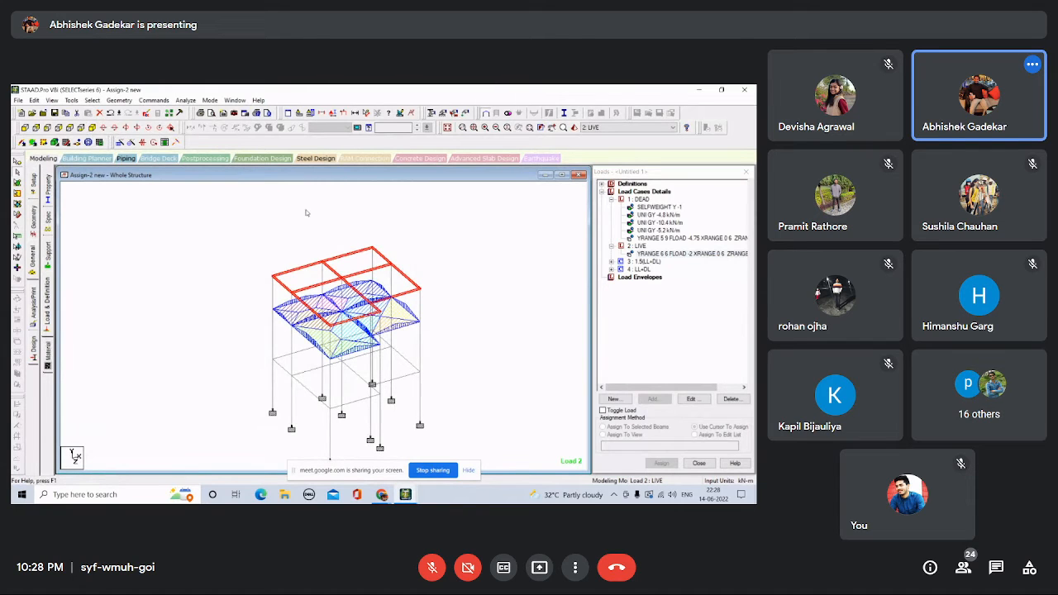
click(640, 246)
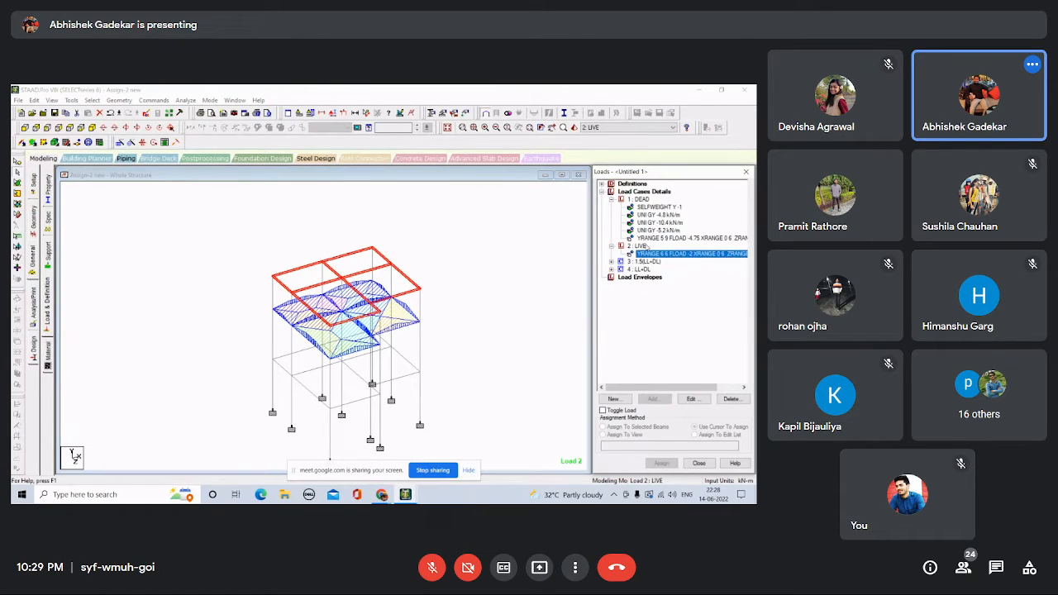
click(663, 399)
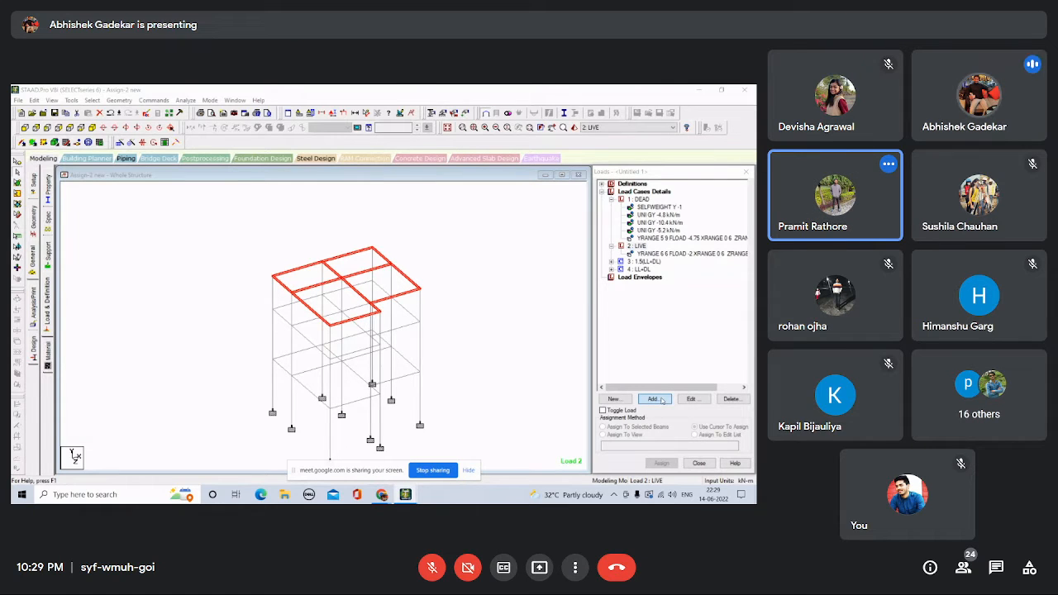
click(463, 226)
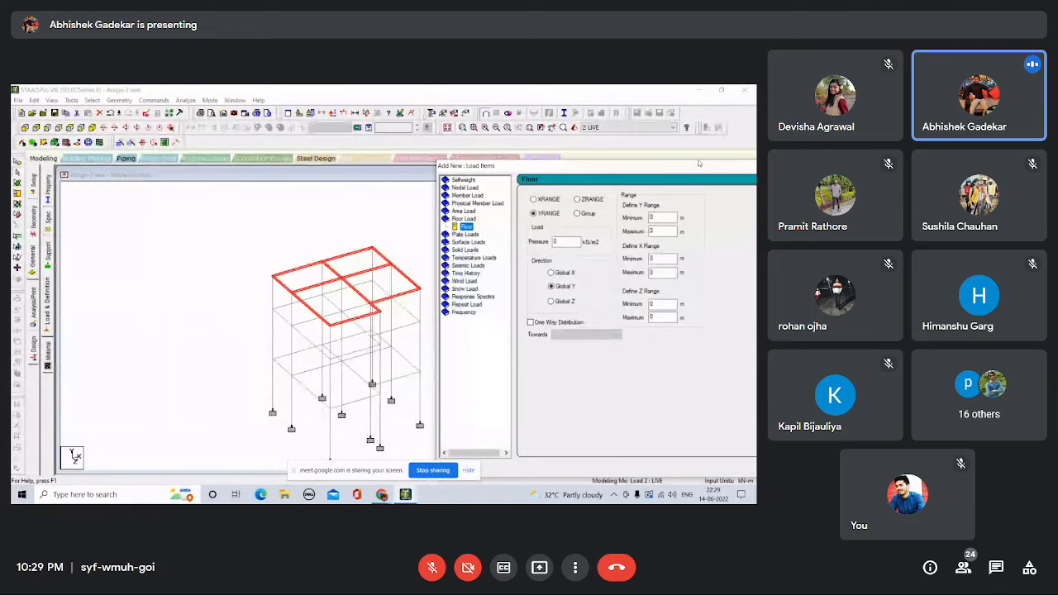
drag(700, 164, 474, 172)
click(673, 175)
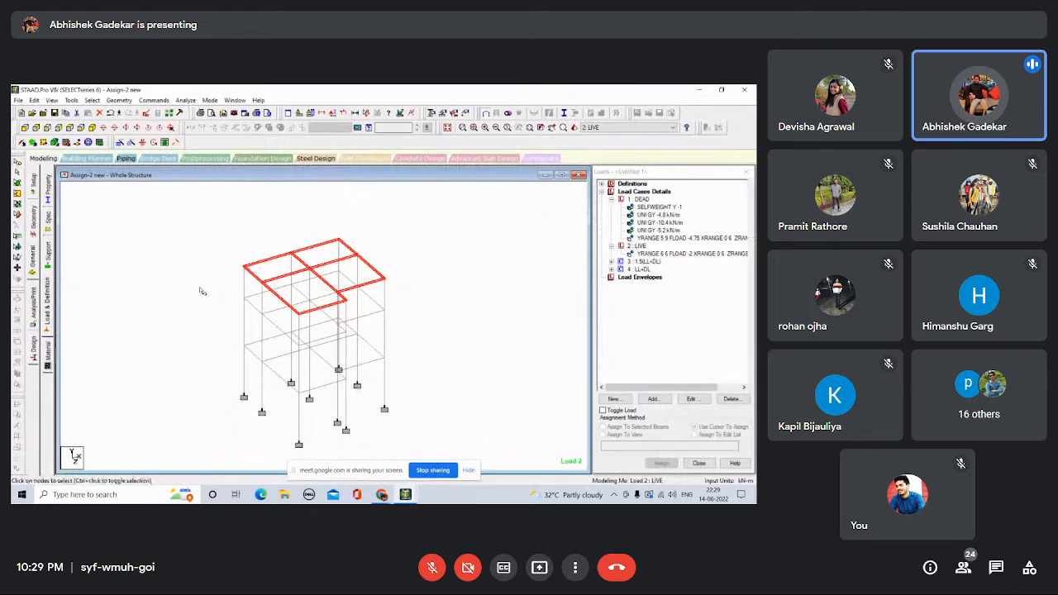
Check the coordinates of two opposite corner nodes at roof level, closing the node information each time.
click(229, 252)
double_click(246, 271)
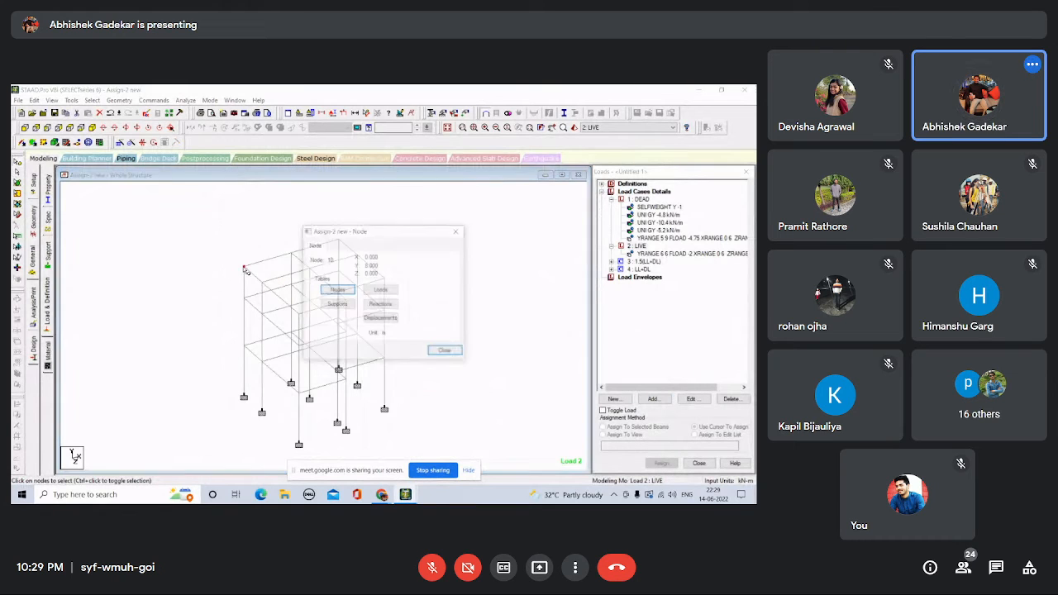
click(457, 225)
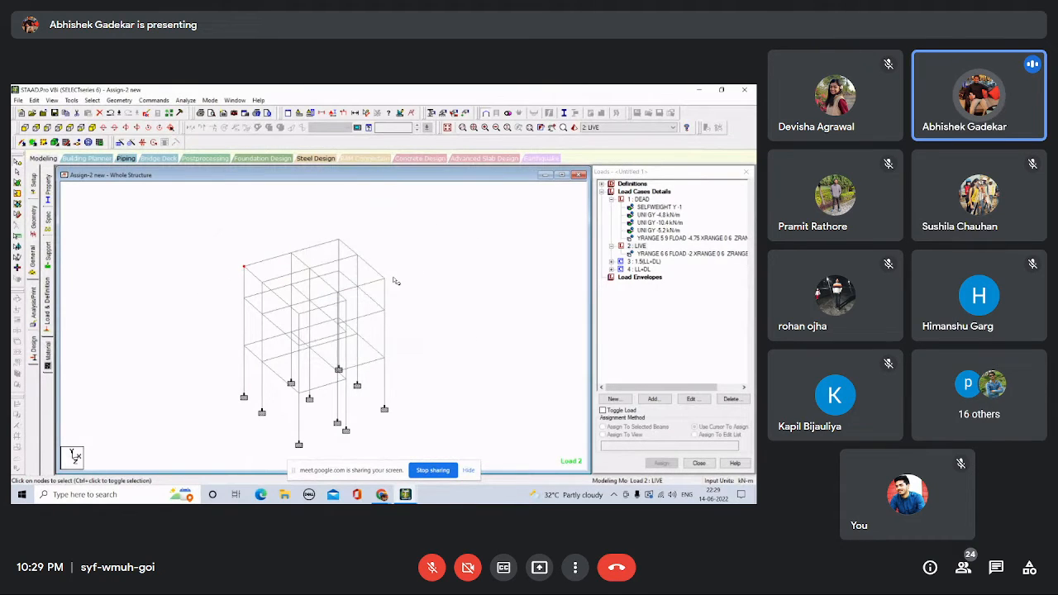
double_click(383, 281)
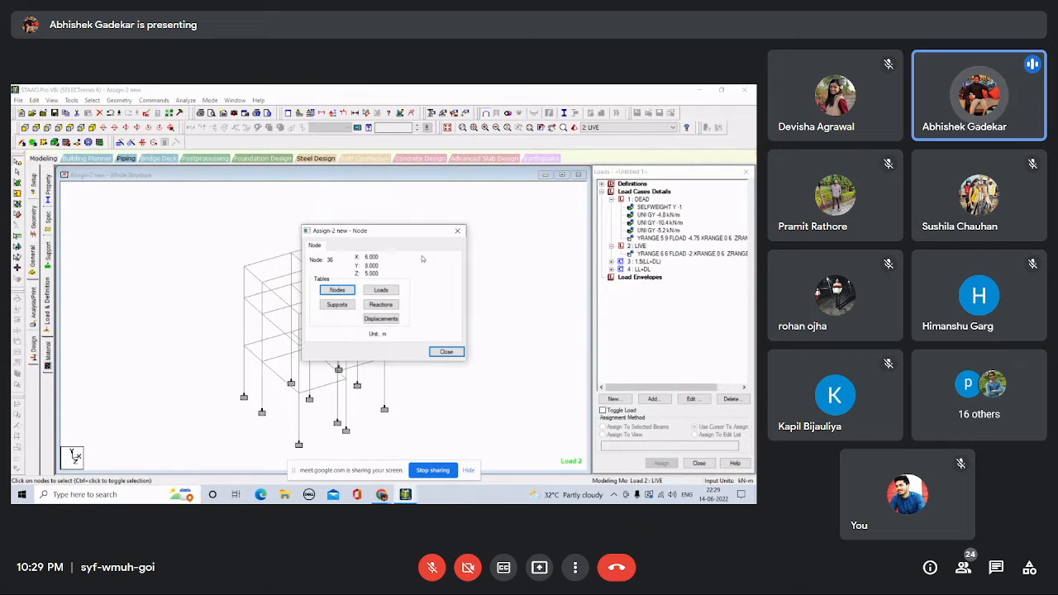
click(457, 231)
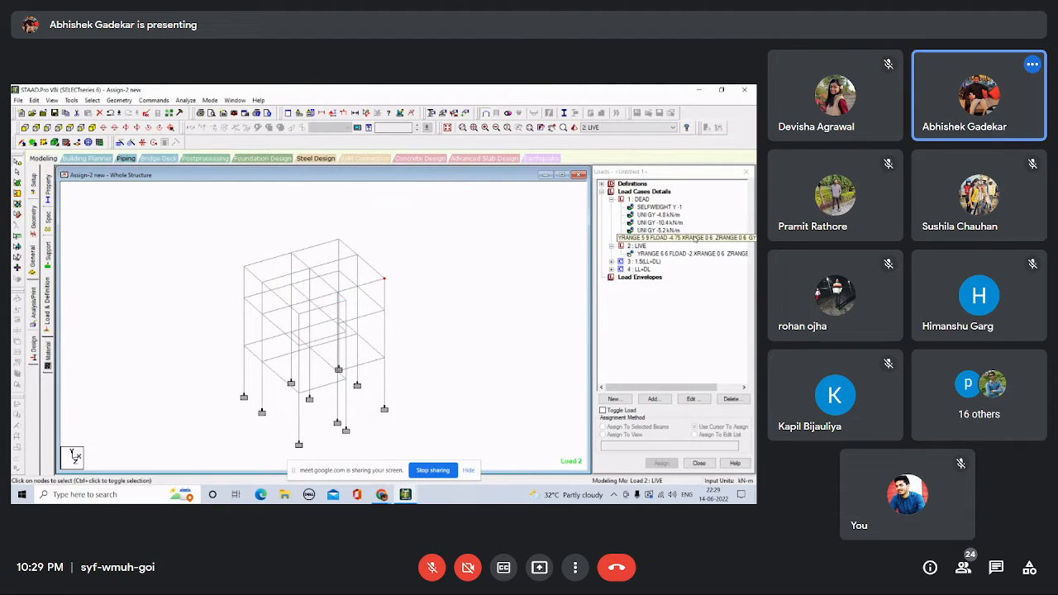
Open the DEAD case's YRANGE 5 9 floor load for review and save the modified structure through Auto Save.
click(692, 238)
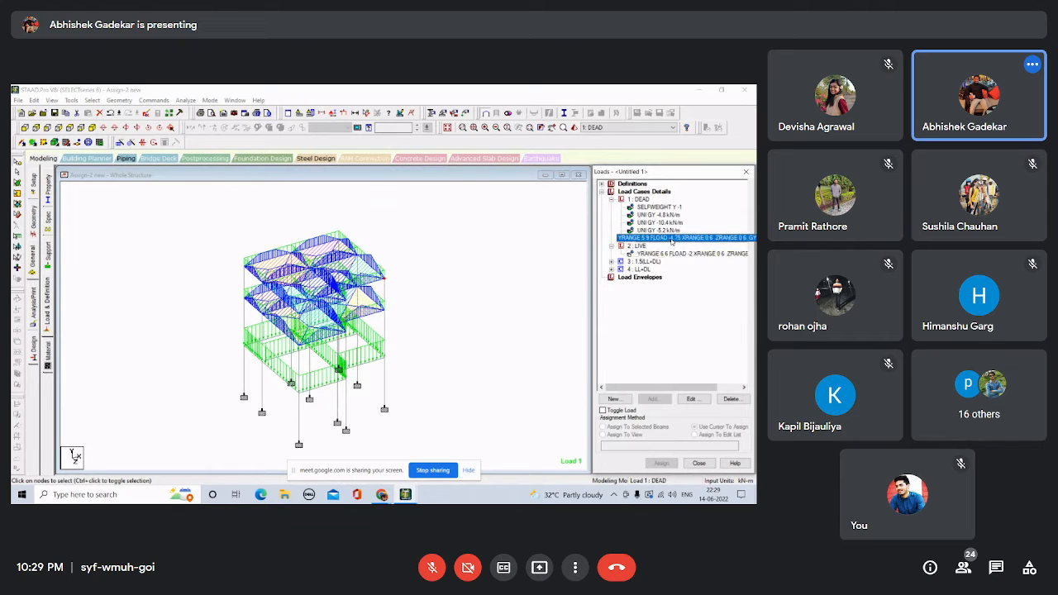
double_click(671, 239)
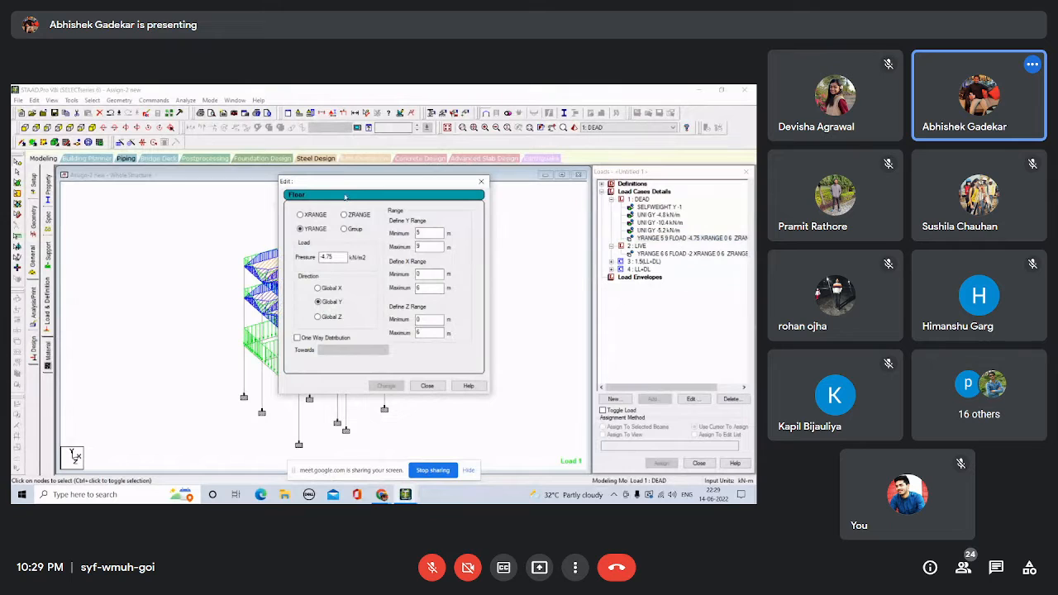
drag(347, 188, 468, 203)
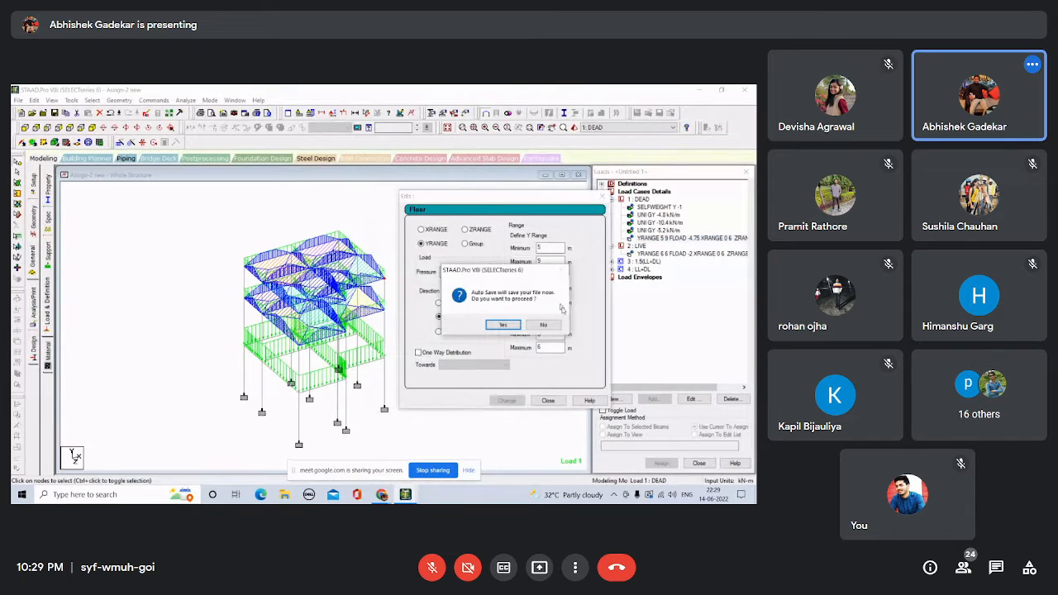
click(504, 326)
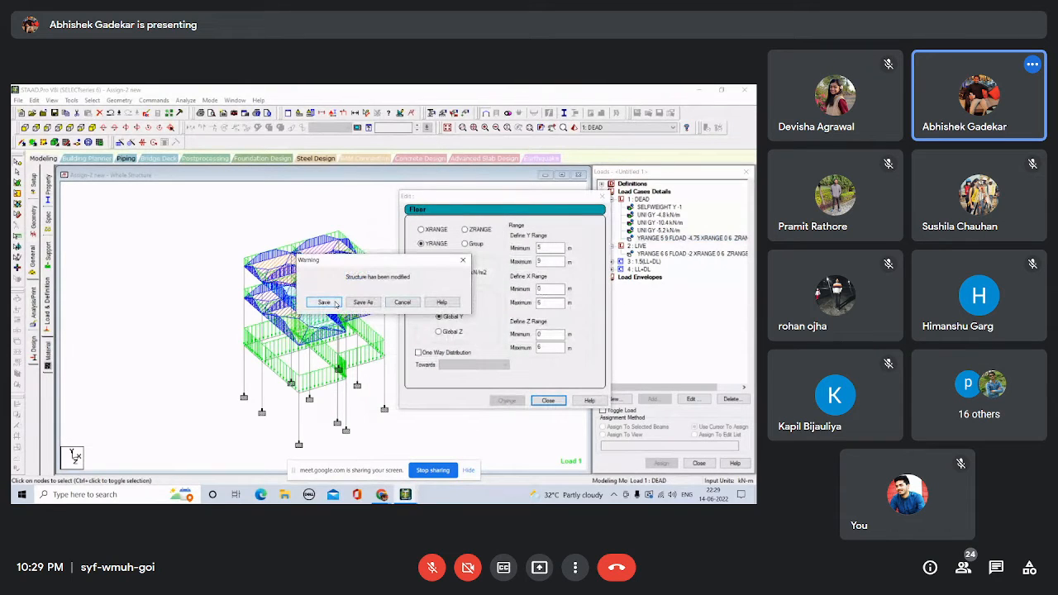
click(335, 304)
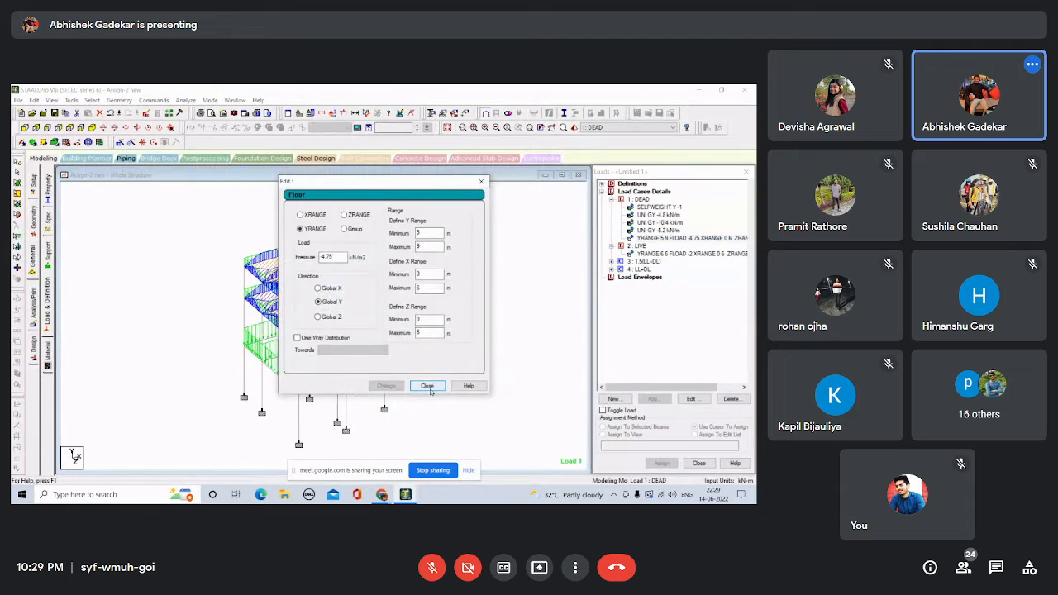
Close the DEAD floor load and start a new YRANGE floor load in the LIVE case with a pressure of -1.5 kN/m2.
click(428, 387)
click(638, 246)
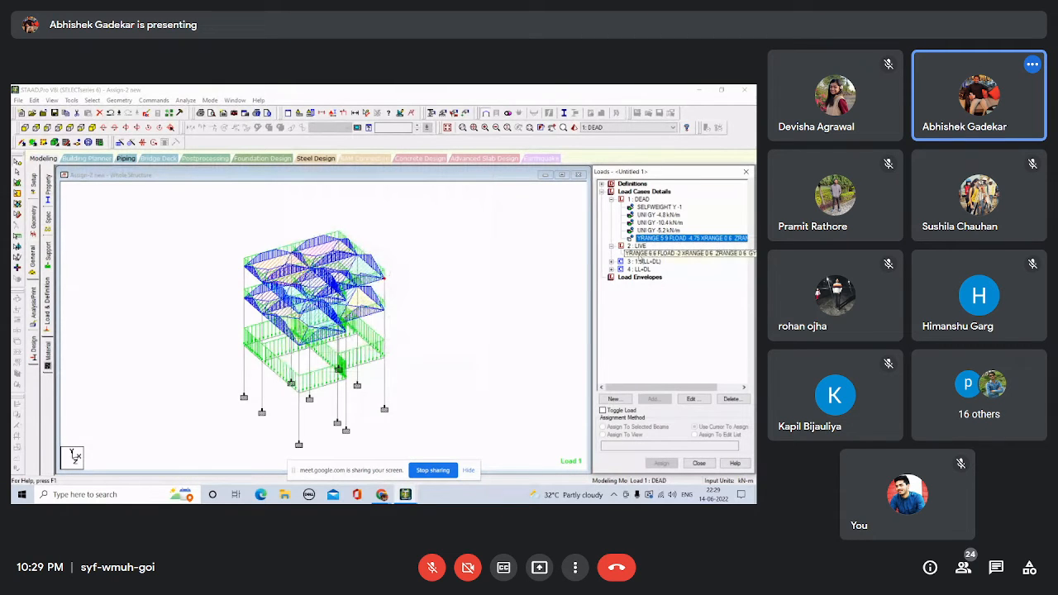
click(645, 253)
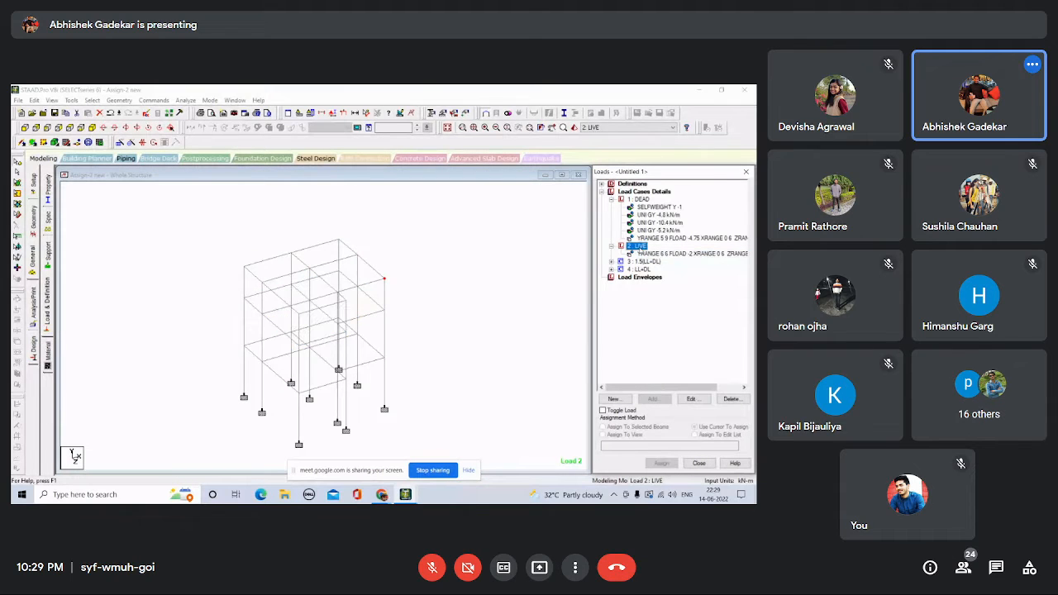
click(641, 246)
click(653, 399)
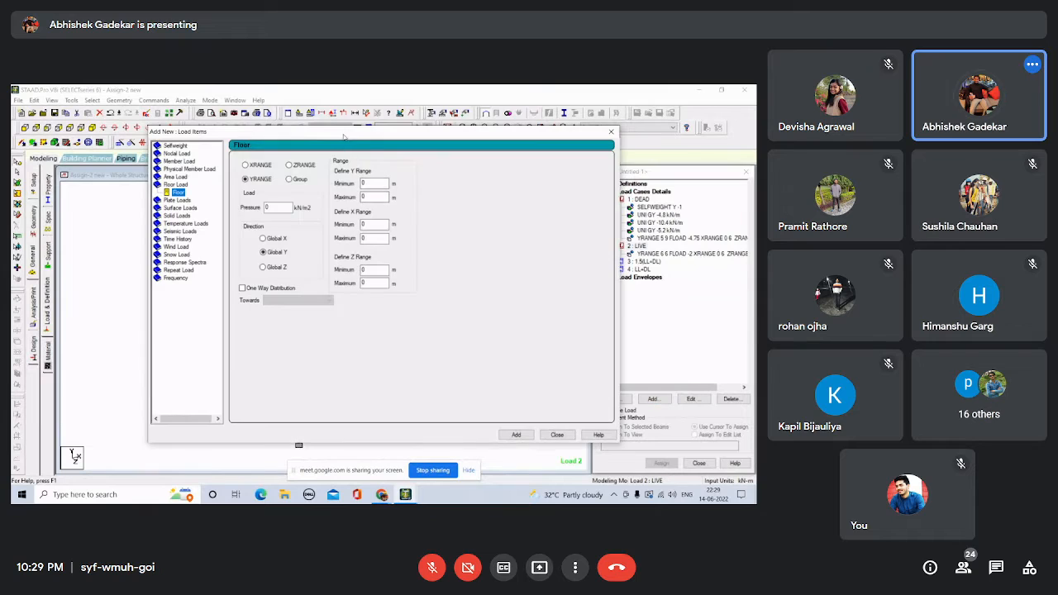
drag(340, 127, 571, 140)
click(503, 213)
text(-)
key(BackSpace)
key(BackSpace)
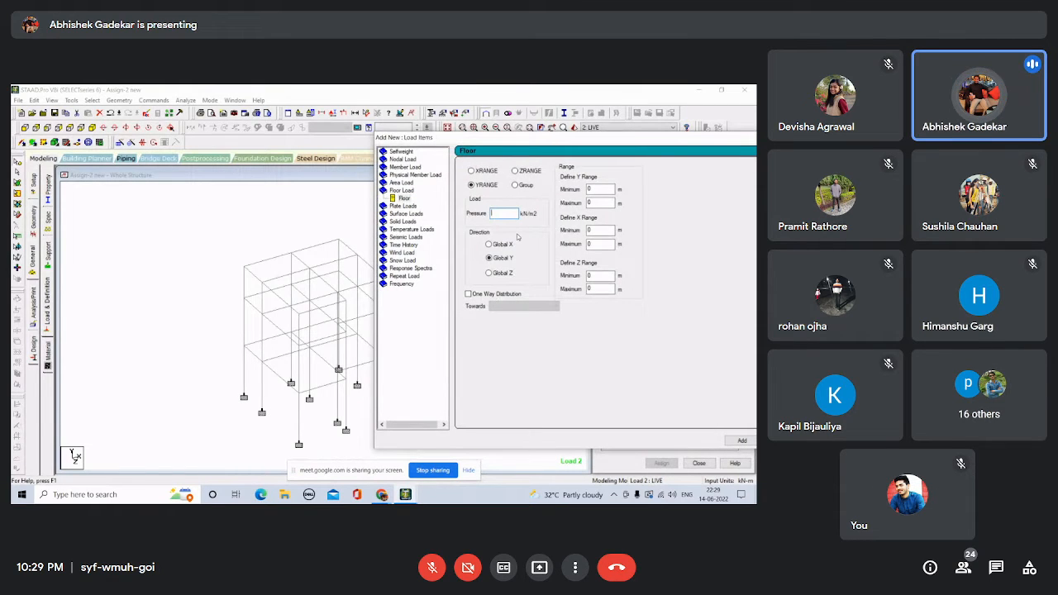
text(-1.5)
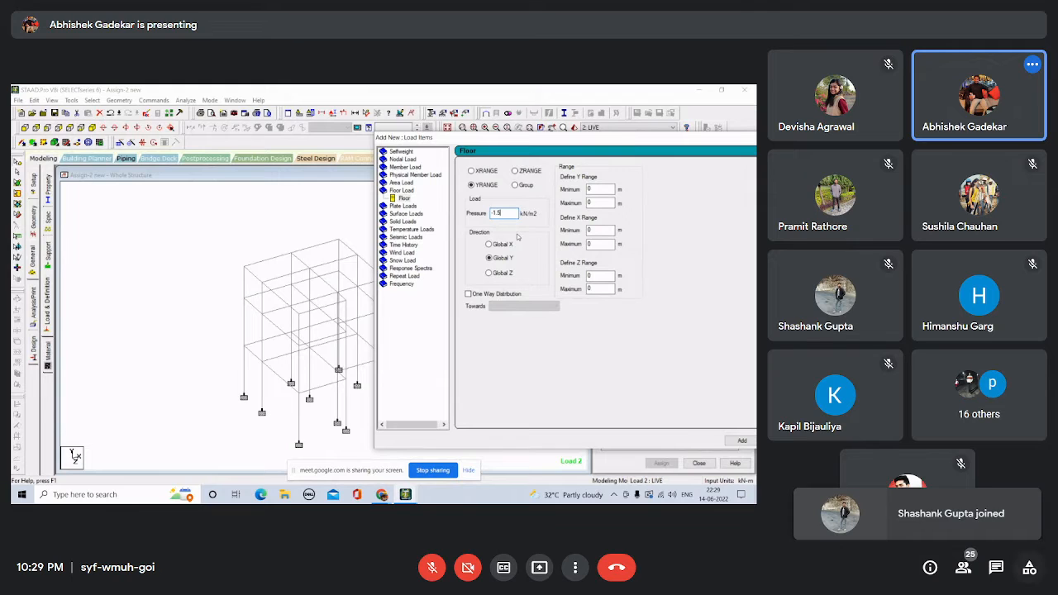
Look up the coordinates of the leftmost roof corner node and open the new floor load's minimum Y range for editing.
middle_drag(227, 248, 129, 248)
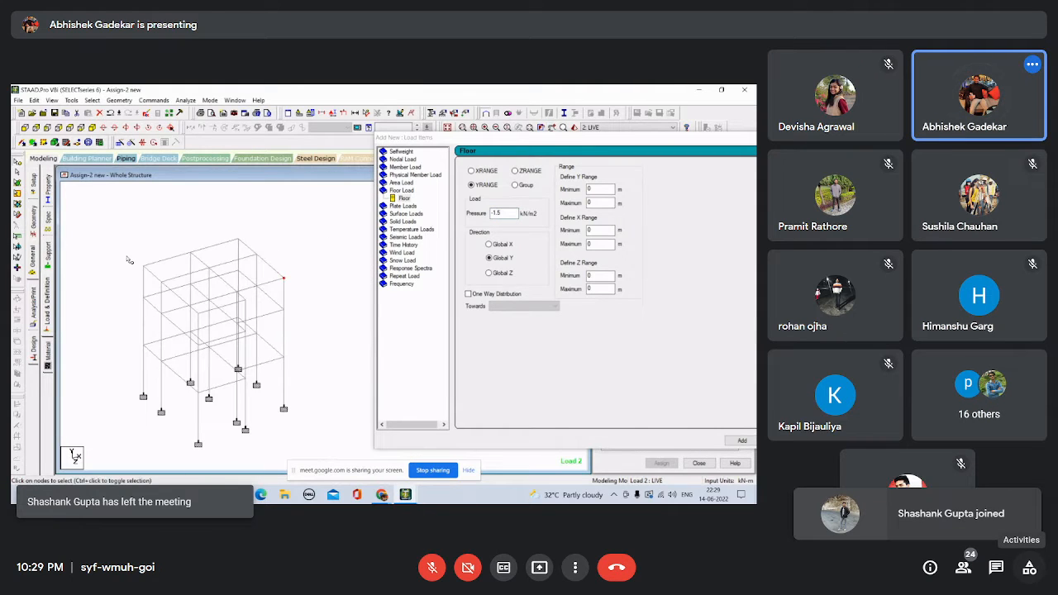
double_click(144, 267)
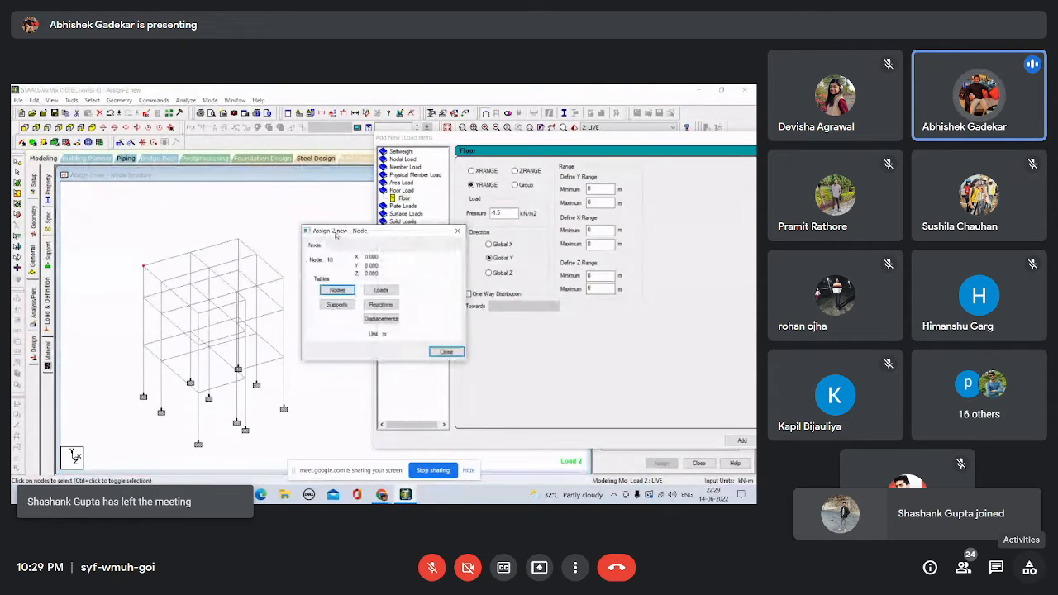
drag(336, 231, 153, 181)
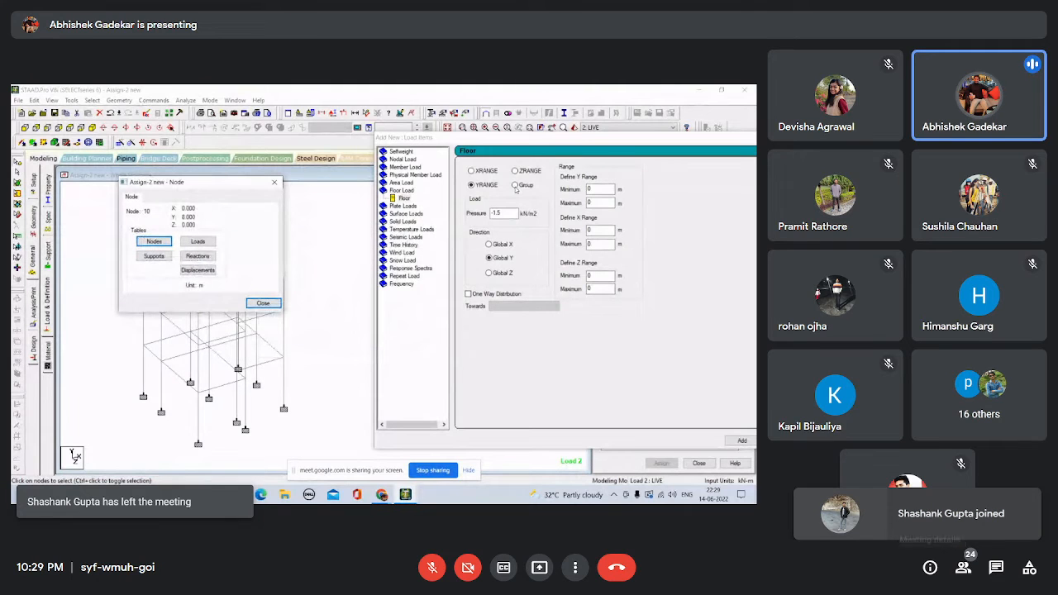
click(599, 190)
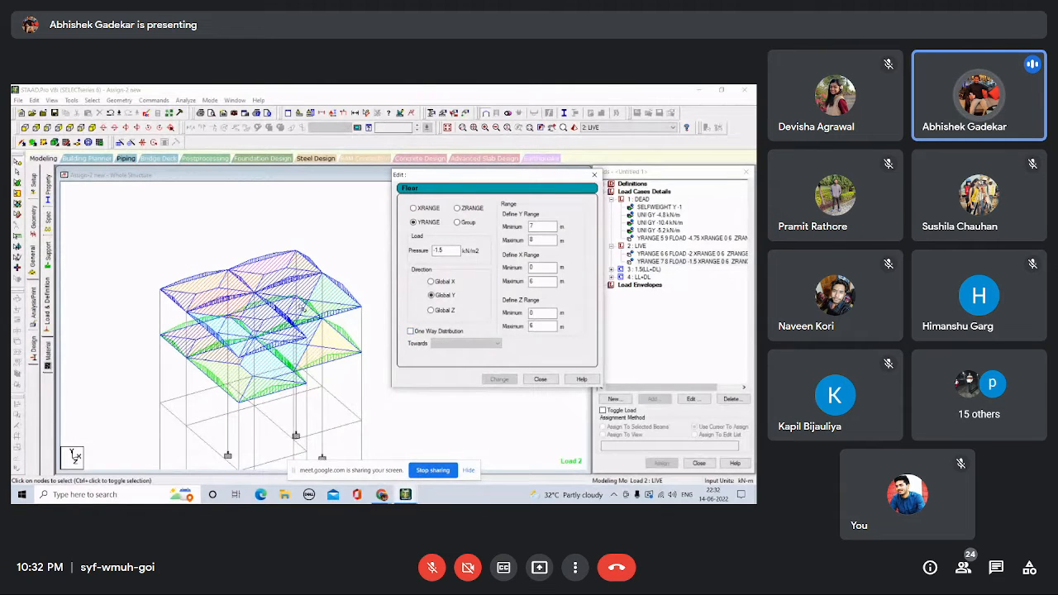
Close the YRANGE 7 8 floor load's settings and highlight each of the LIVE case's two floor loads on the model.
click(540, 379)
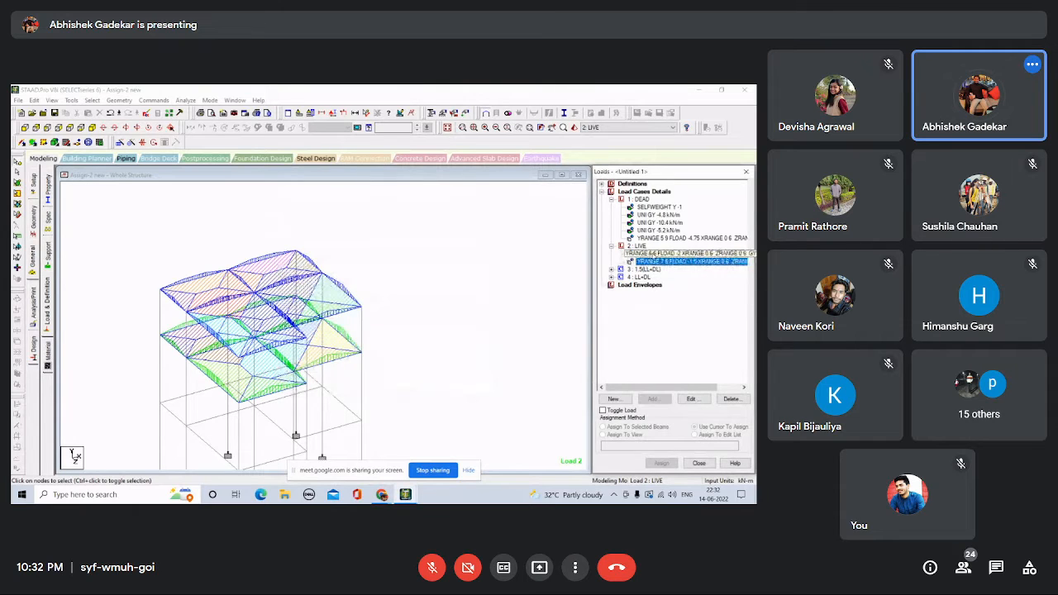
click(653, 253)
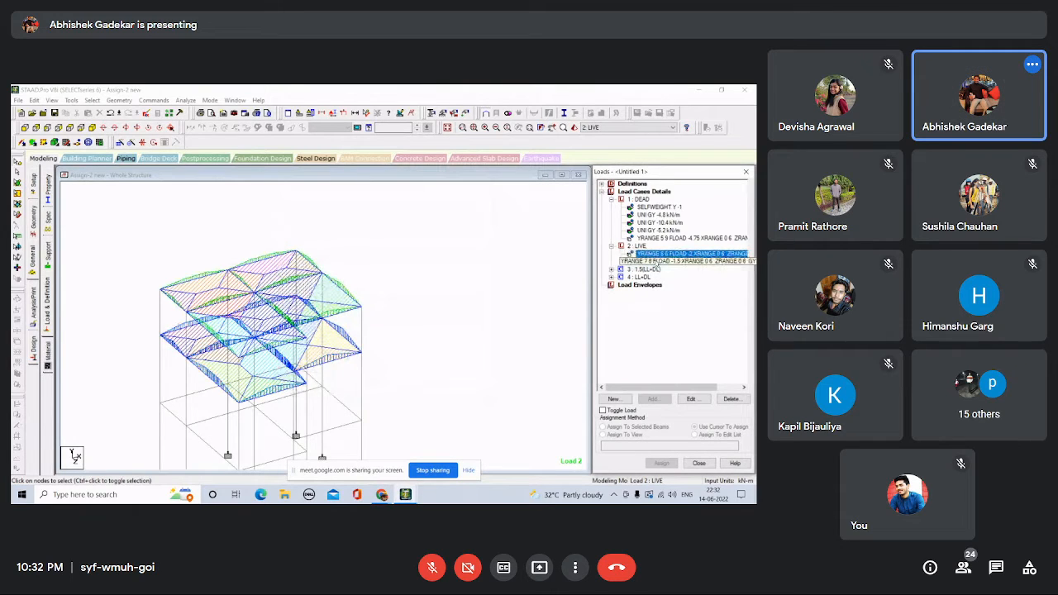
click(656, 261)
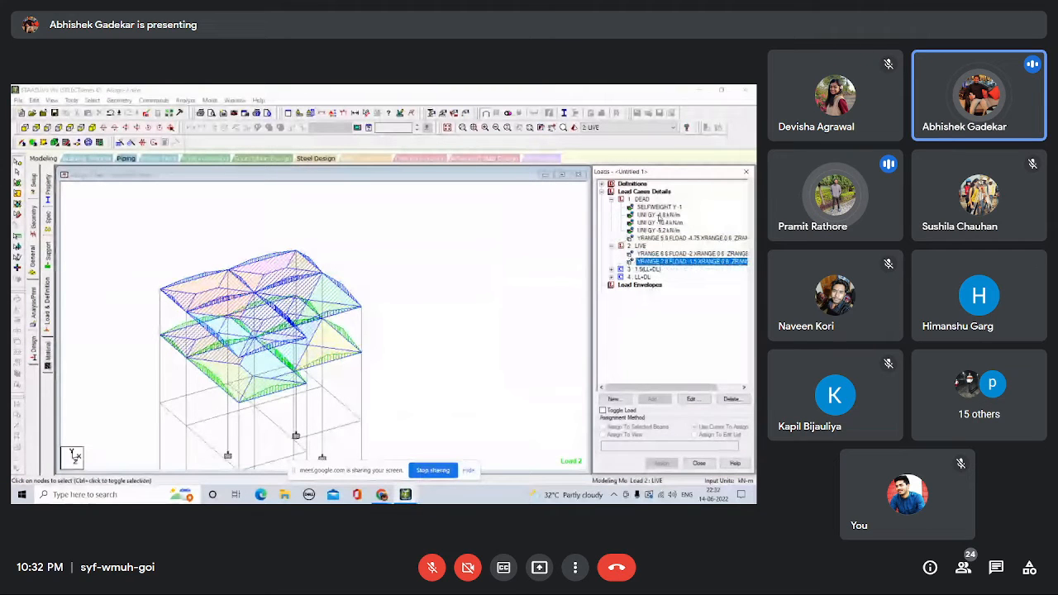
Highlight the DEAD case's selfweight and UNI GY -10.4 kN/m loads on the model, and review the factors in combination 1.5(LL+DL).
click(658, 208)
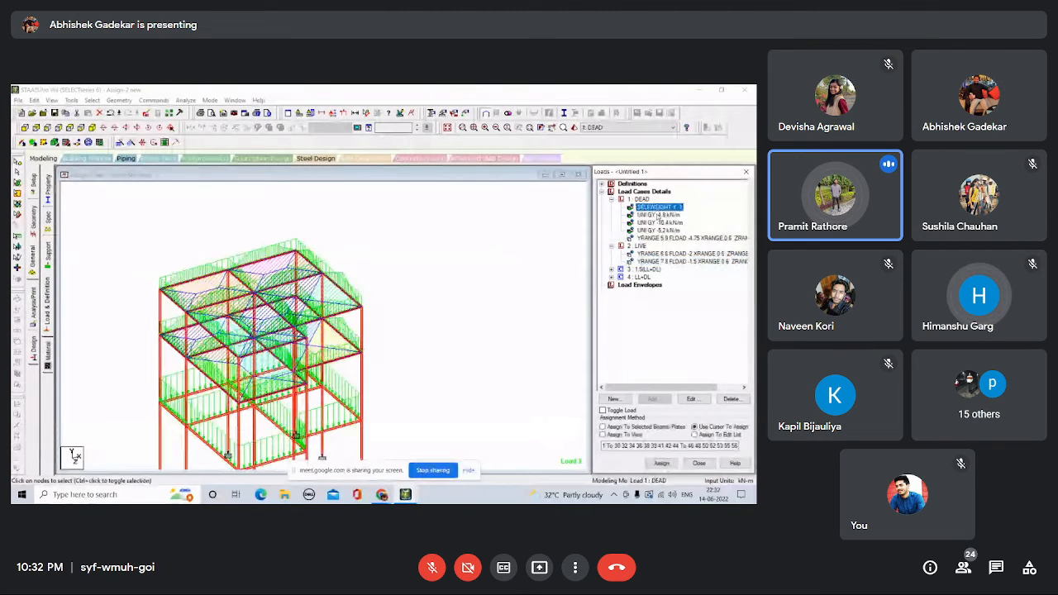
click(657, 222)
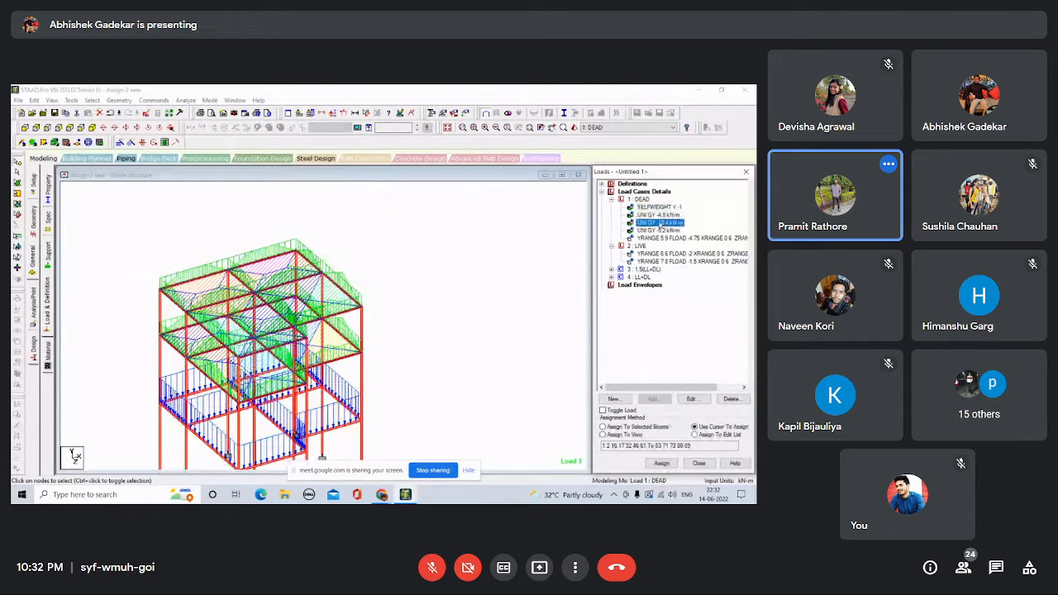
scroll(401, 377, down, 1)
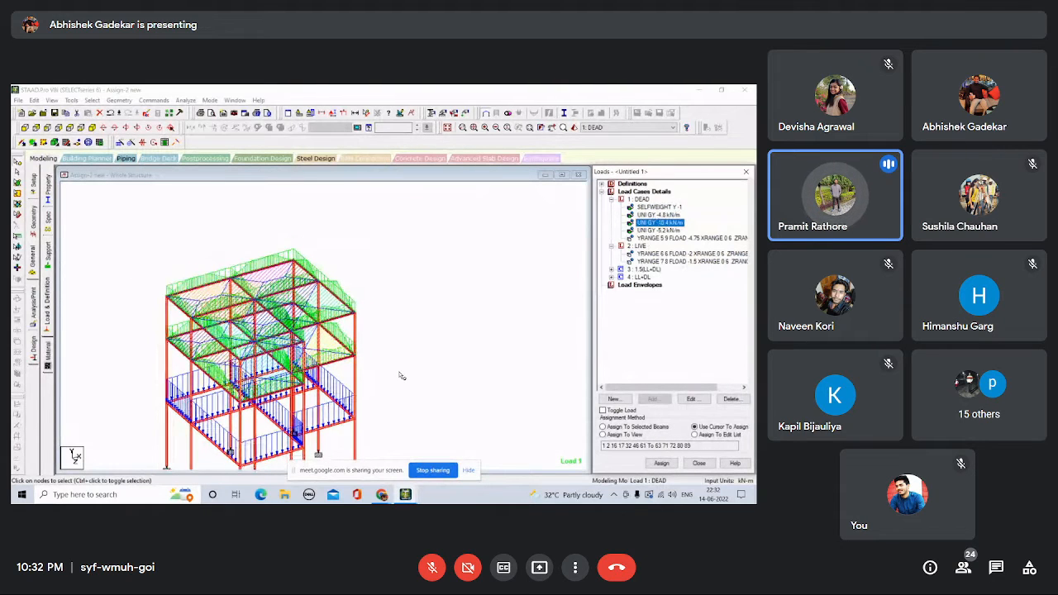
middle_drag(402, 376, 413, 292)
click(611, 270)
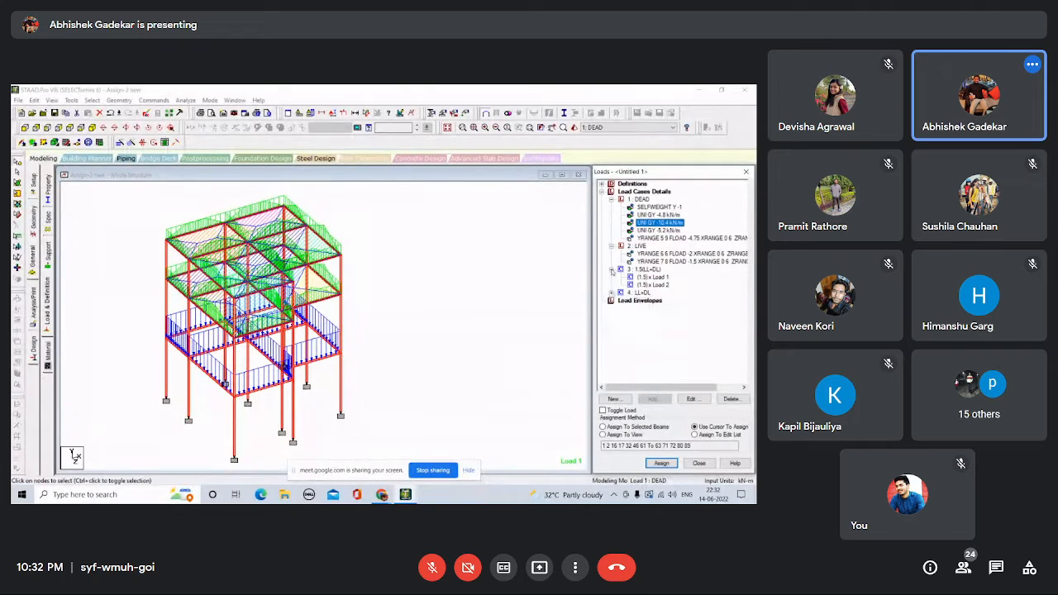
click(612, 269)
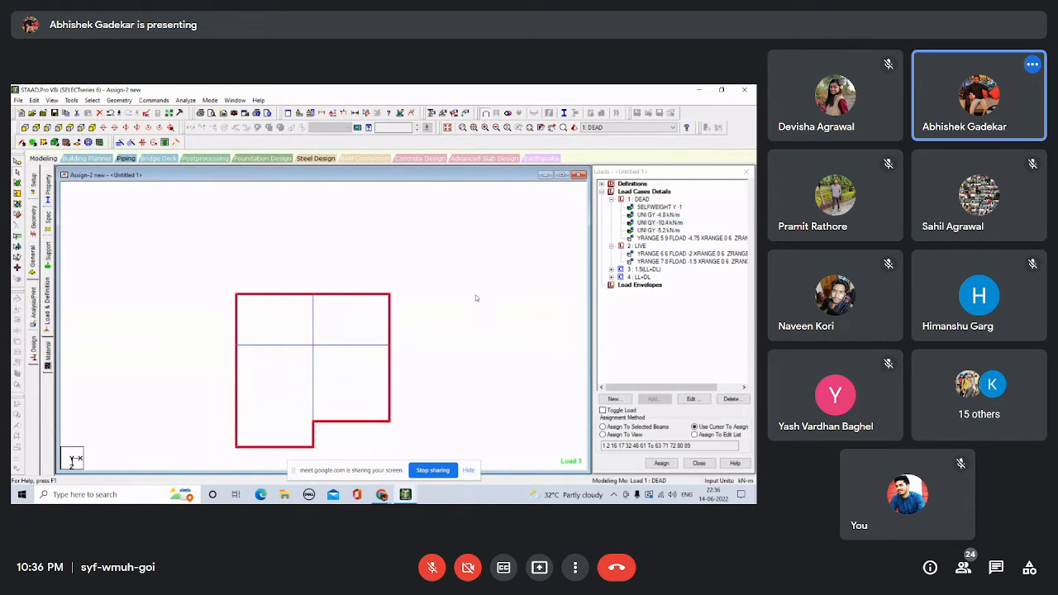
scroll(447, 308, down, 2)
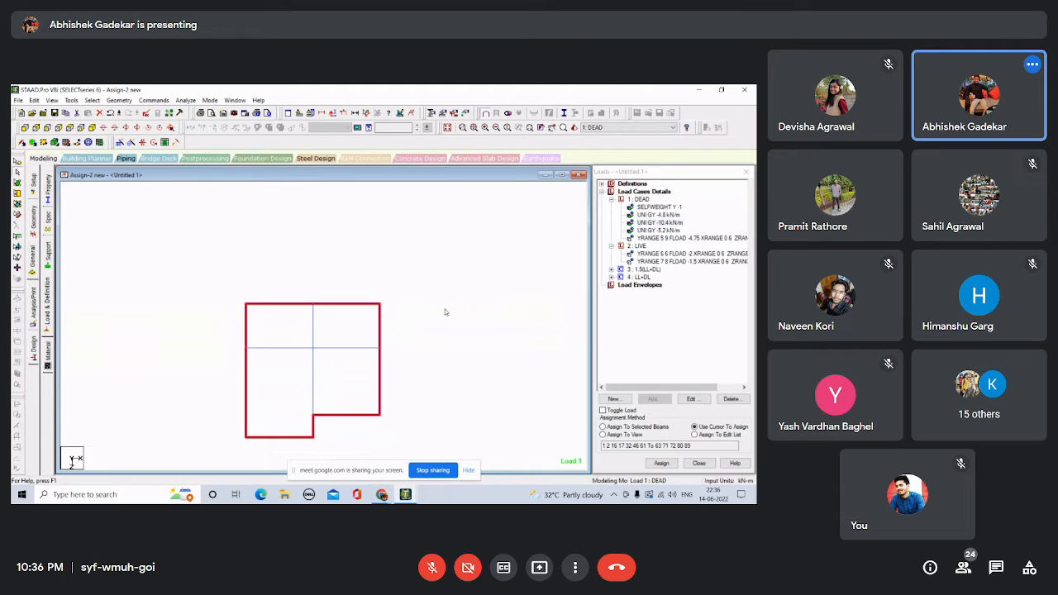
scroll(357, 326, up, 2)
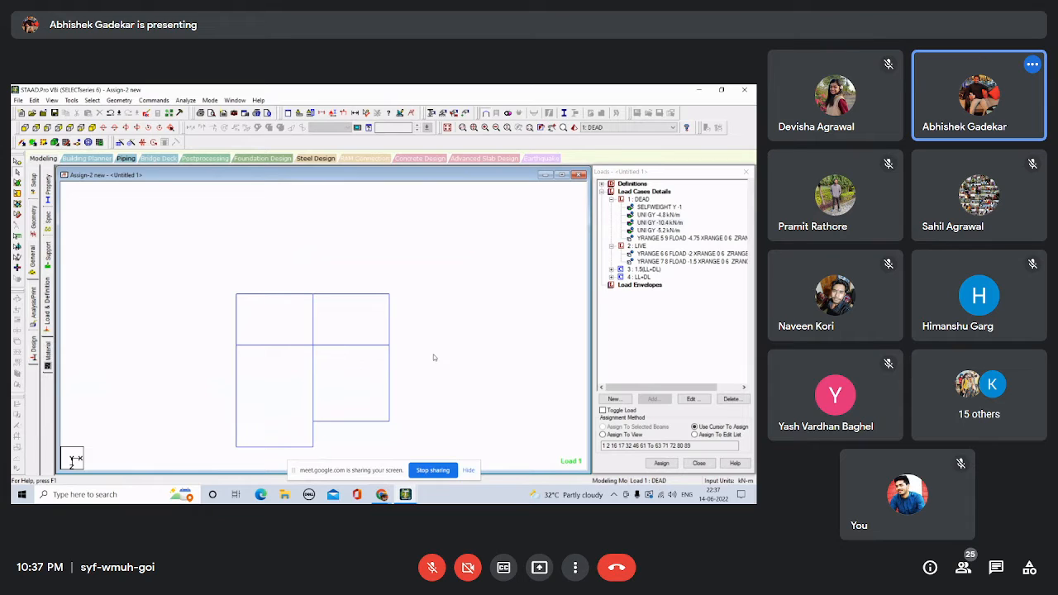
middle_drag(424, 356, 459, 307)
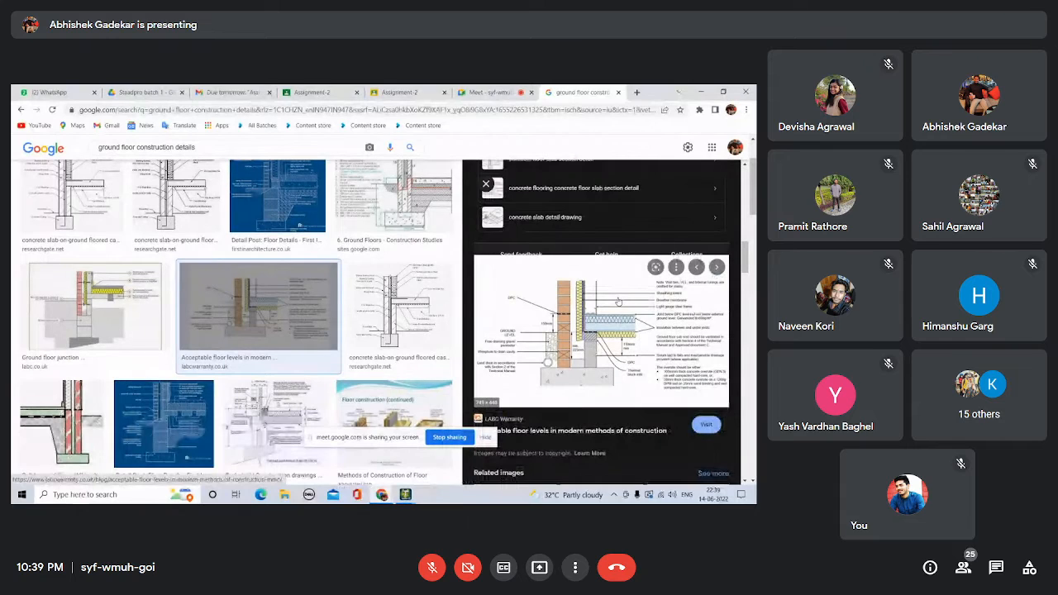
Browse back through the ground floor construction image results to the concrete slab-on-ground floor detail.
scroll(567, 318, up, 1)
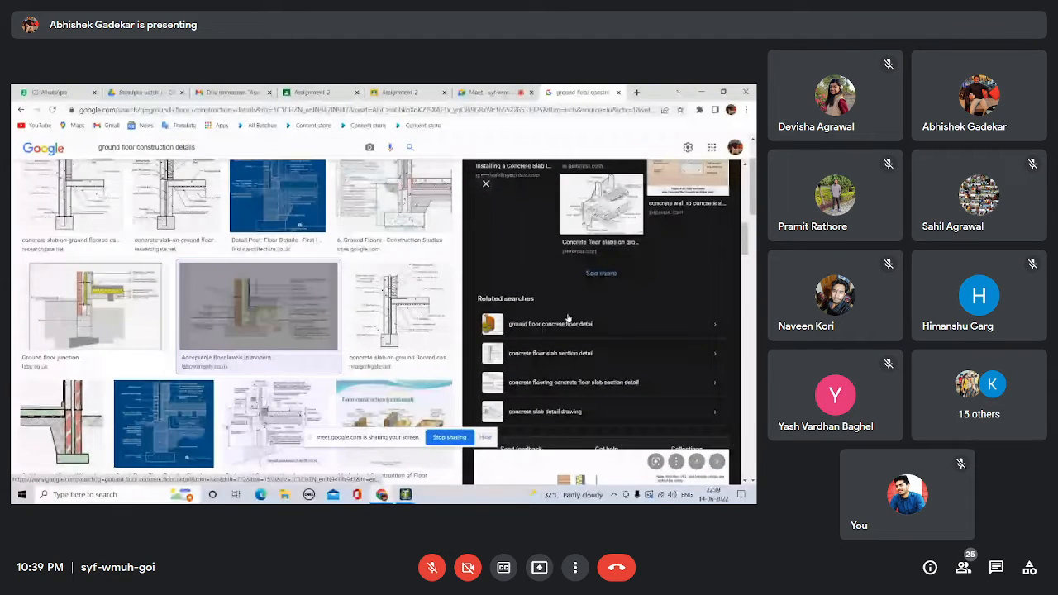
scroll(568, 317, up, 4)
scroll(568, 318, up, 5)
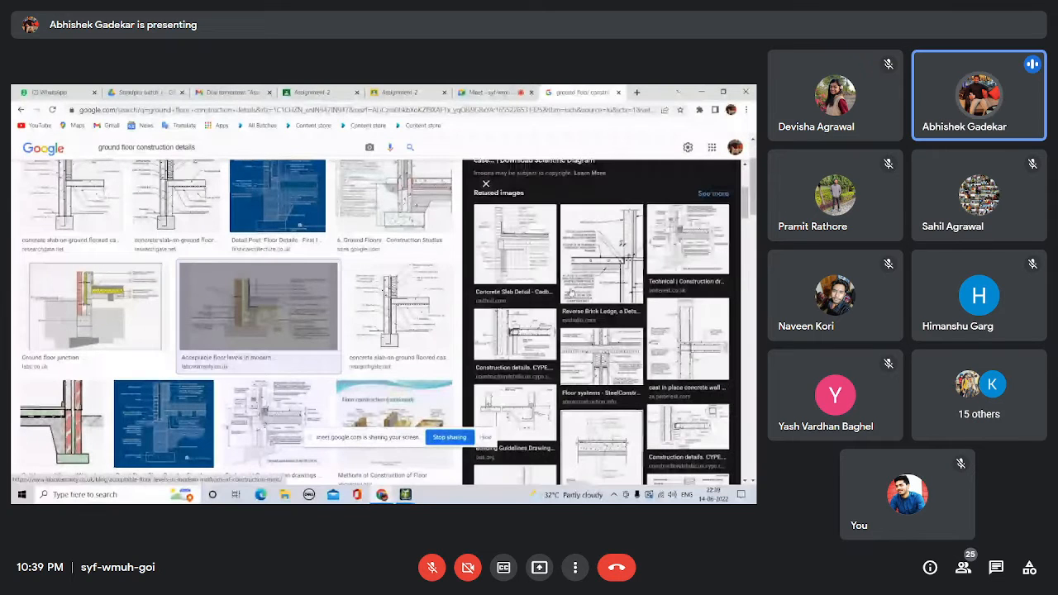
drag(571, 293, 605, 298)
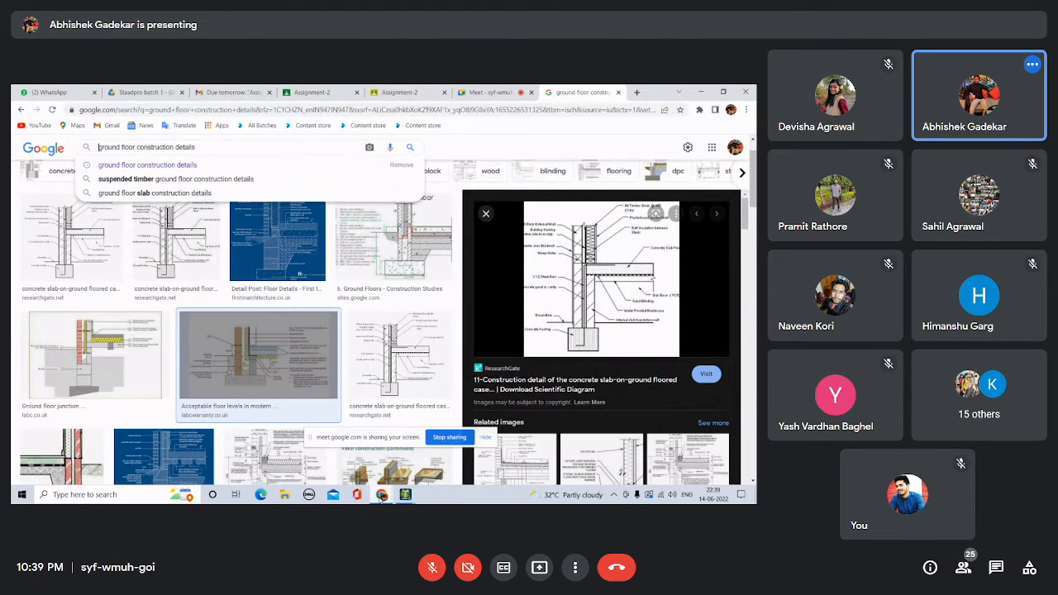
Switch to the Google Meet call, admit the waiting participant, and return to the ground floor construction image results.
mouse_move(381, 495)
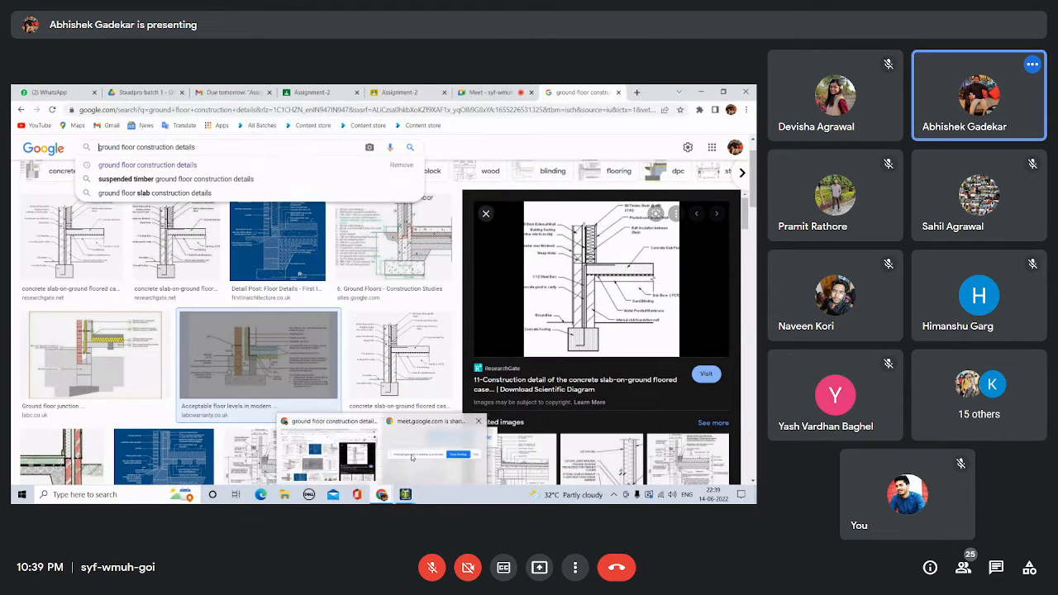
mouse_move(411, 457)
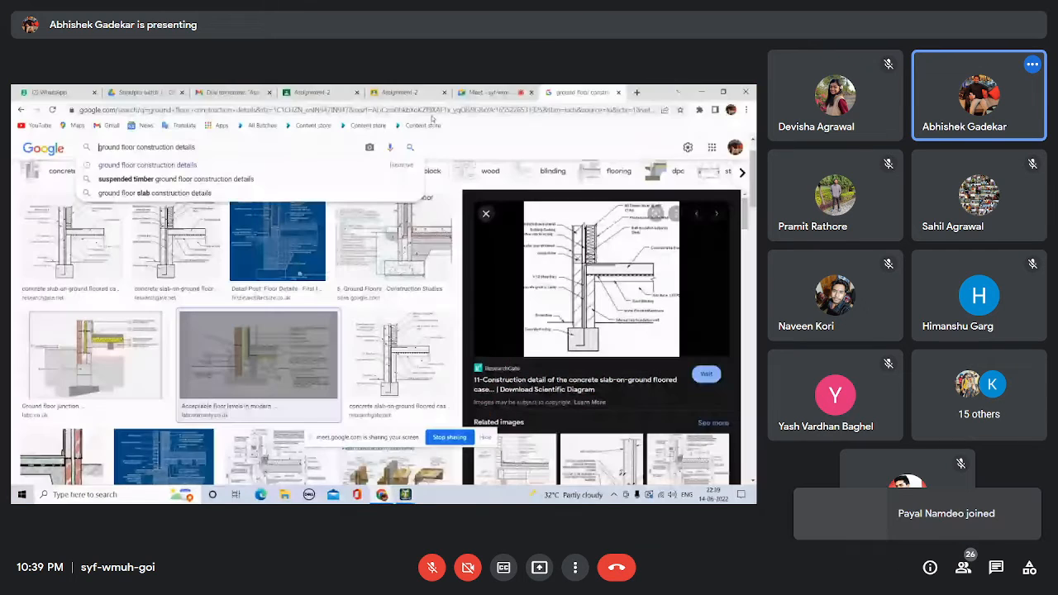
click(484, 92)
click(487, 191)
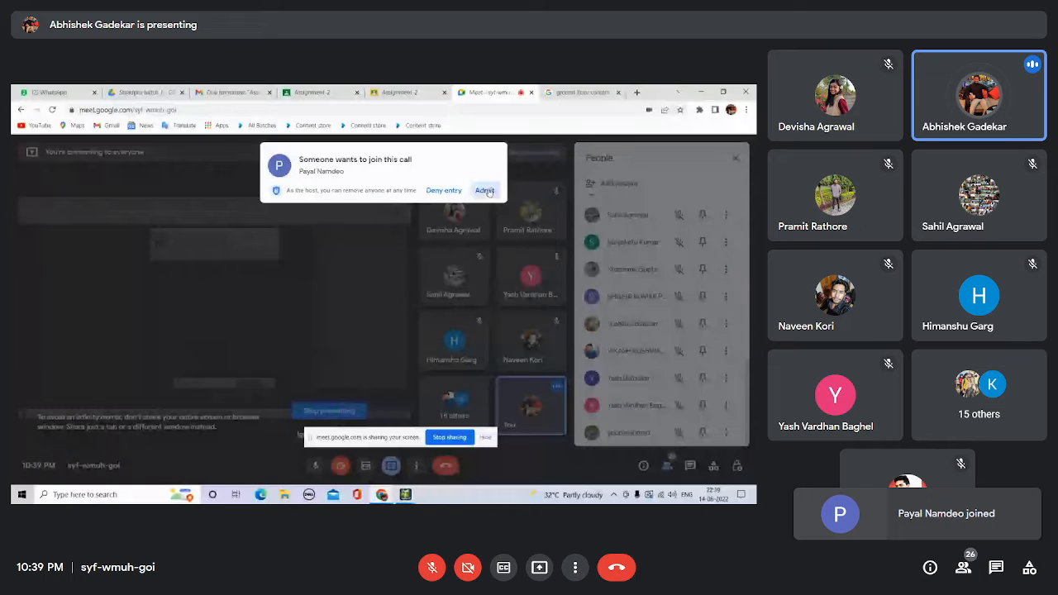
click(583, 94)
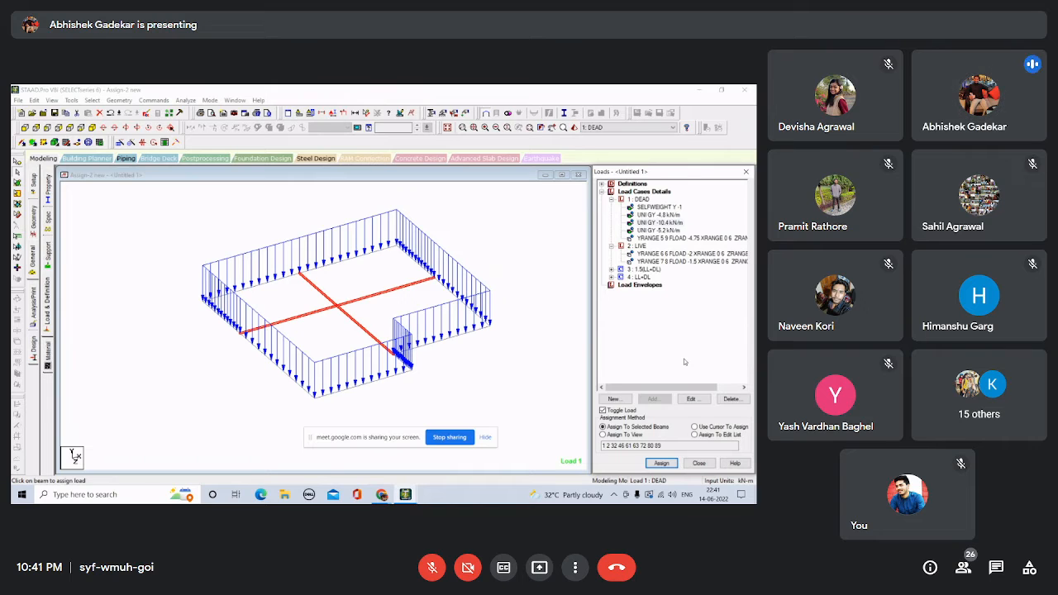
Assign the DEAD case's UNI GY -5.2 kN/m load to the selected interior crossing beams, with Toggle Load turned off.
click(563, 354)
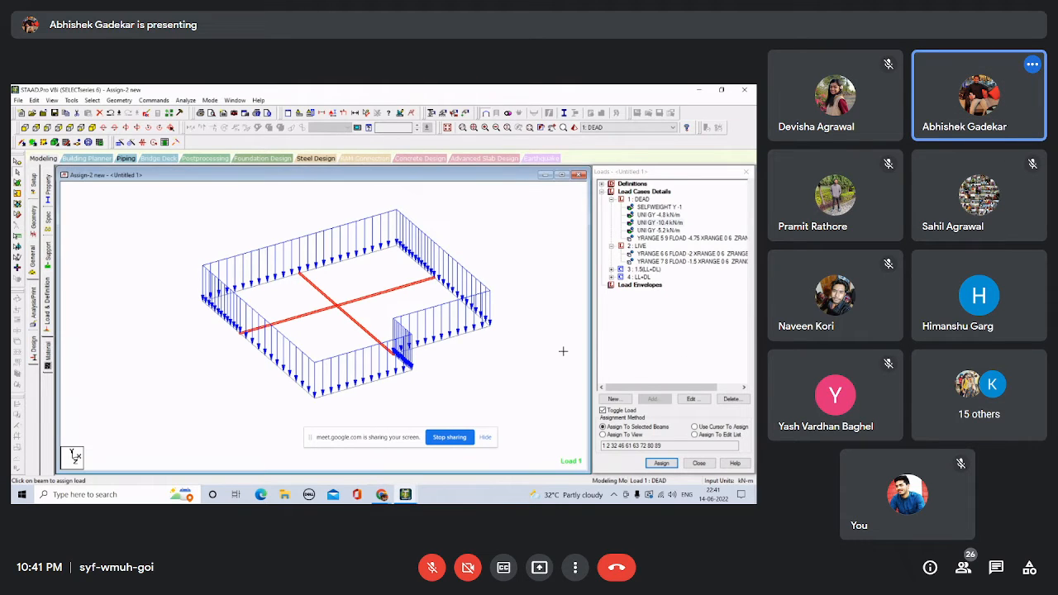
click(669, 232)
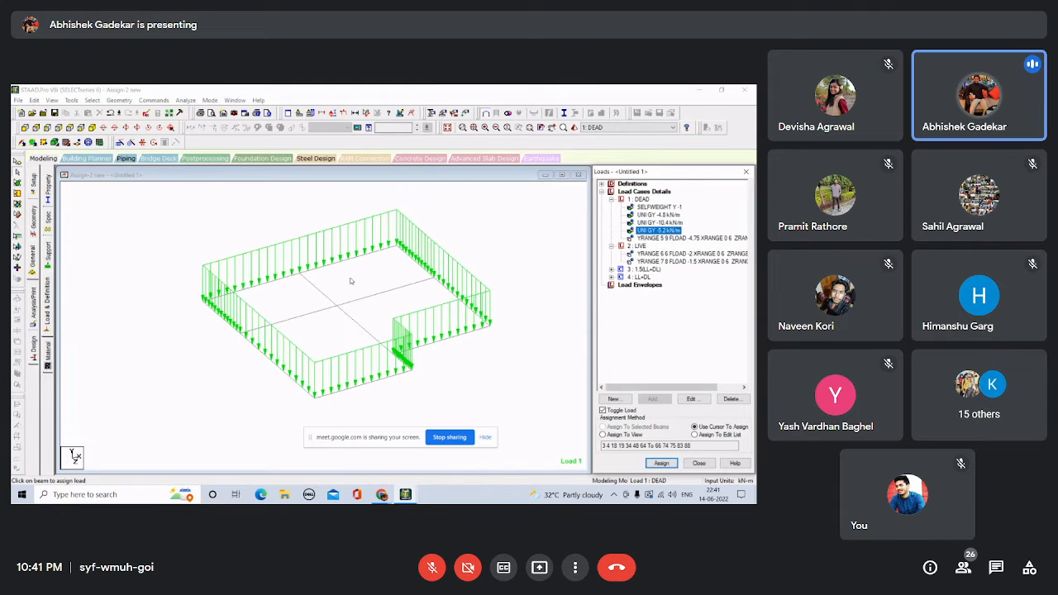
click(329, 300)
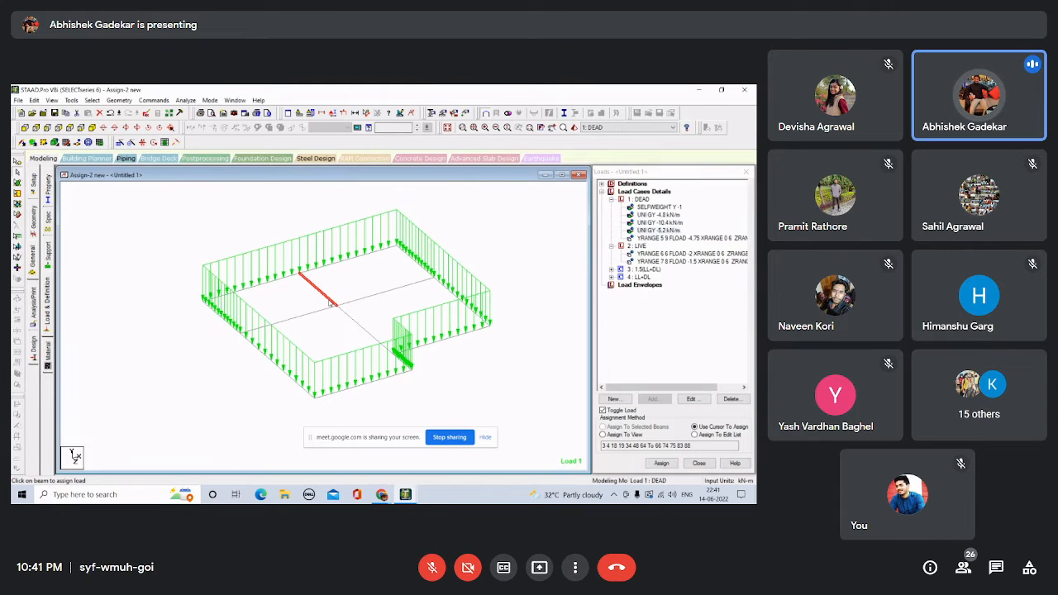
click(389, 295)
click(301, 314)
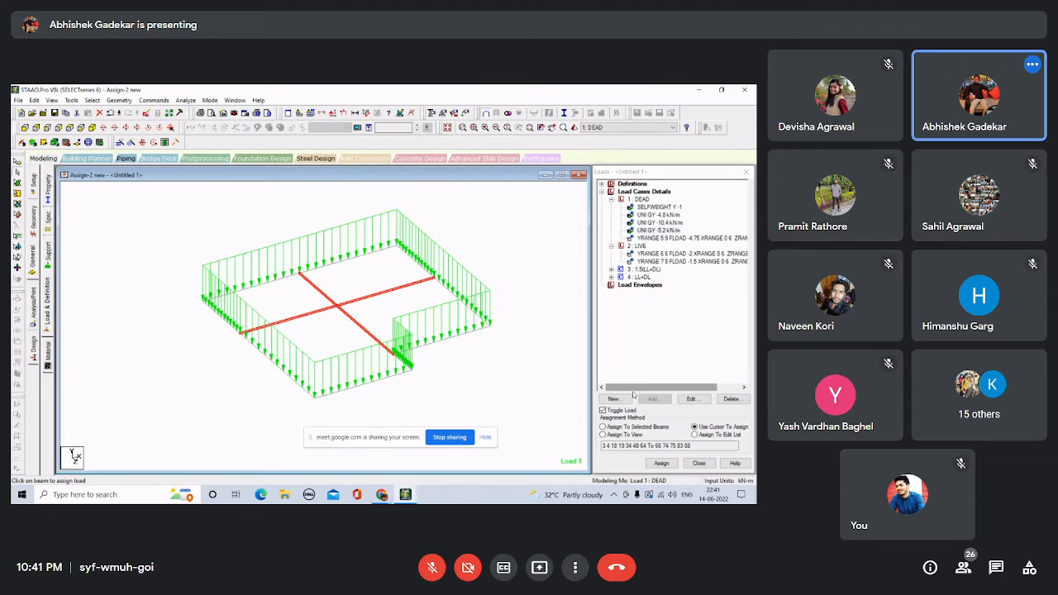
click(603, 410)
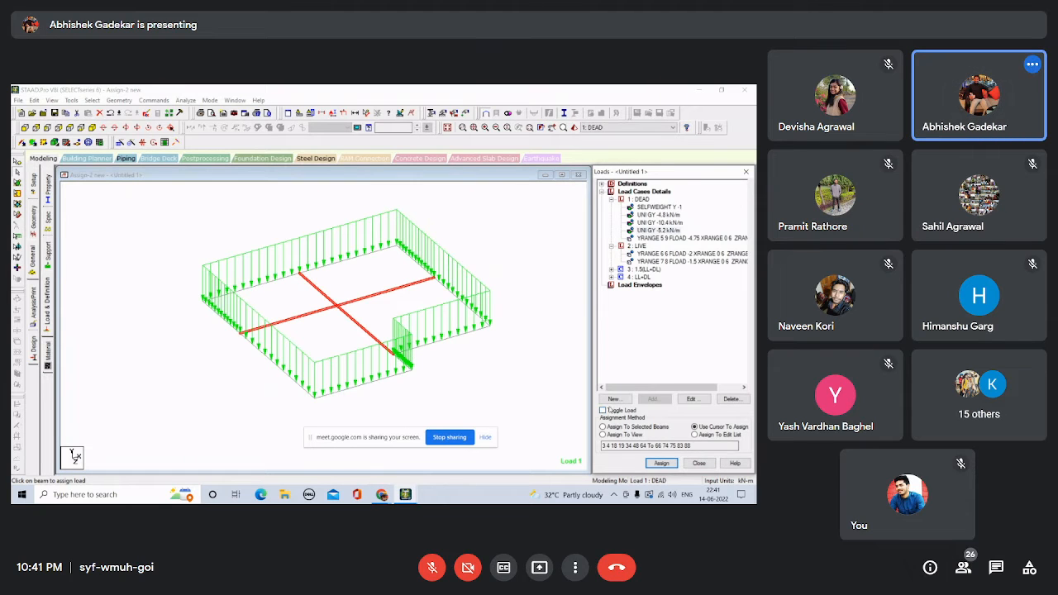
click(603, 427)
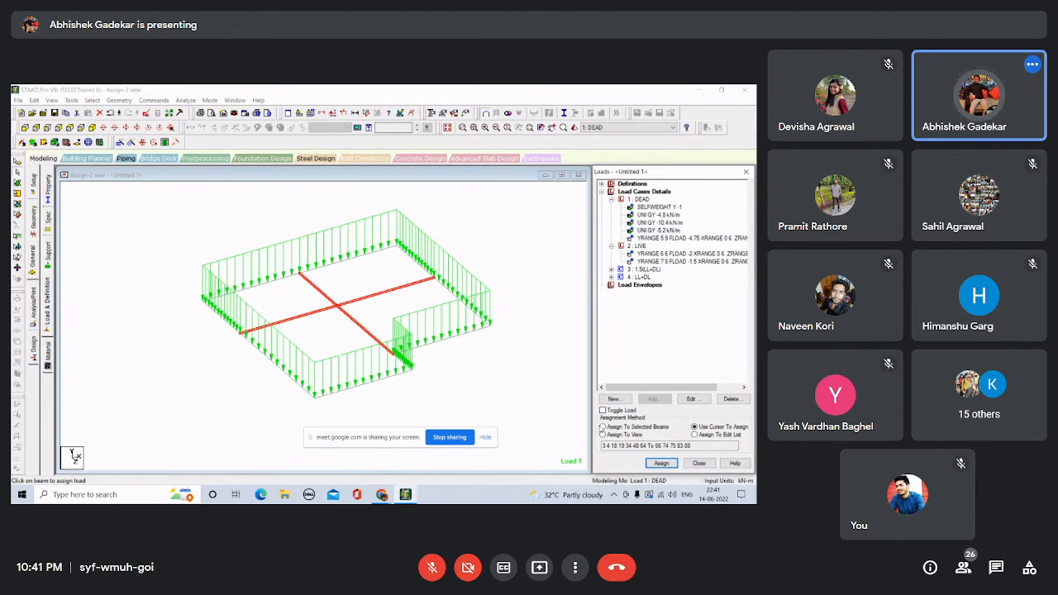
click(662, 462)
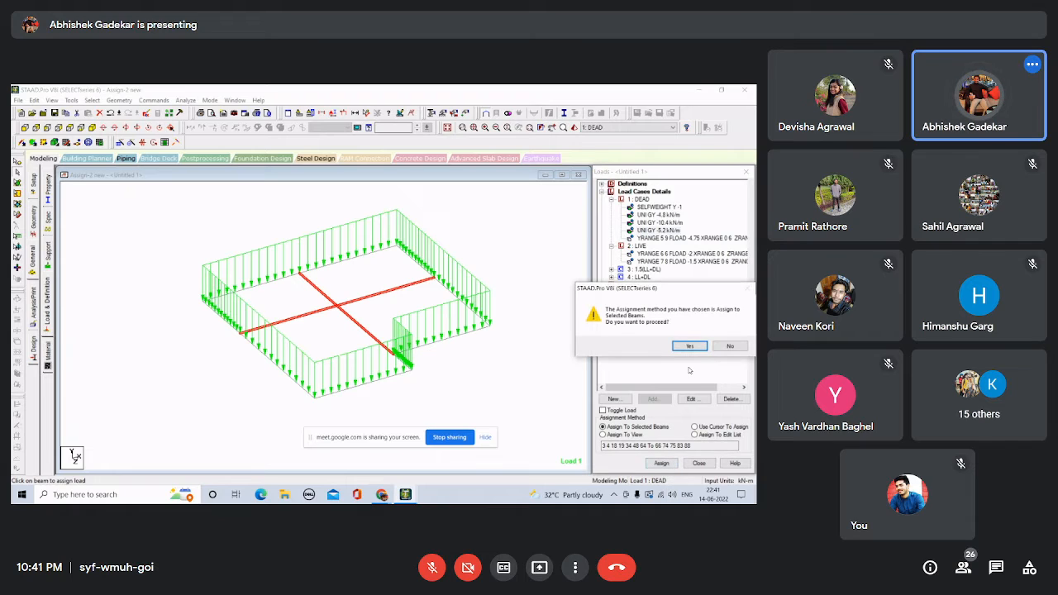
click(686, 350)
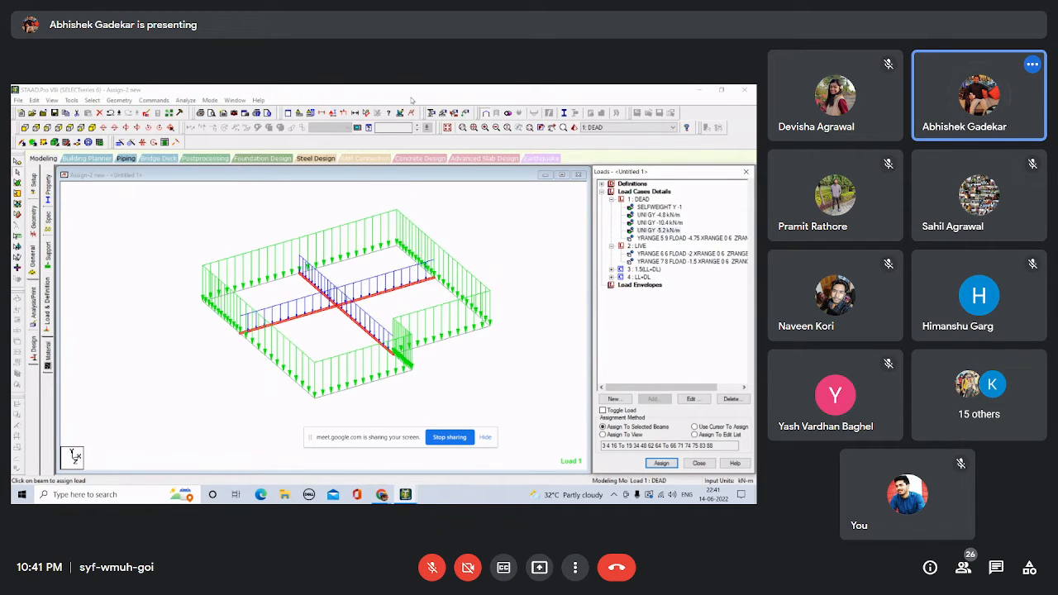
Return to the whole-structure view and close the Assign-2 new model, saving its changes.
click(174, 312)
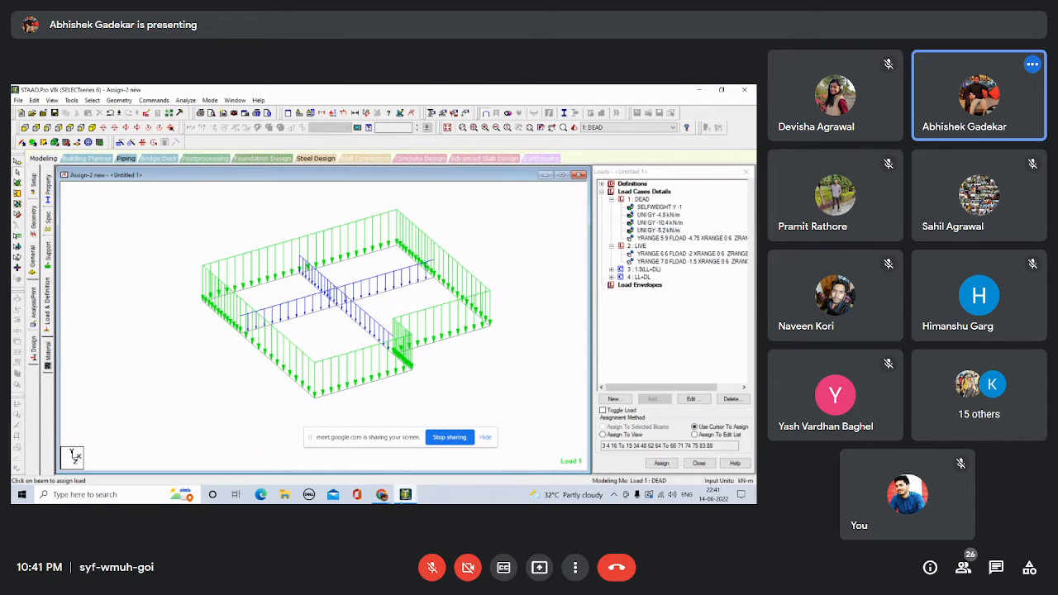
mouse_move(405, 496)
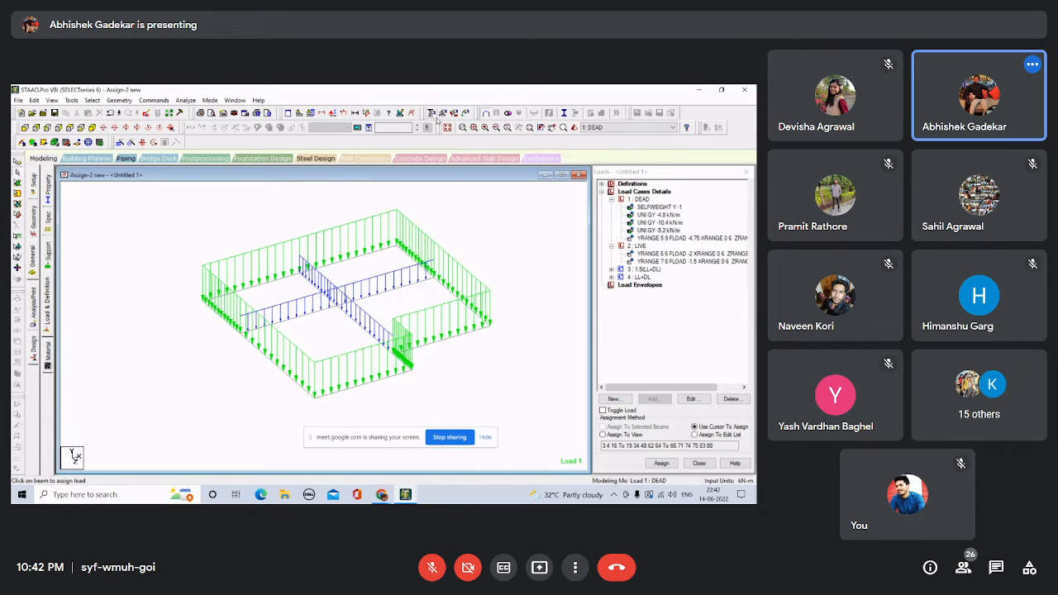
key(F4)
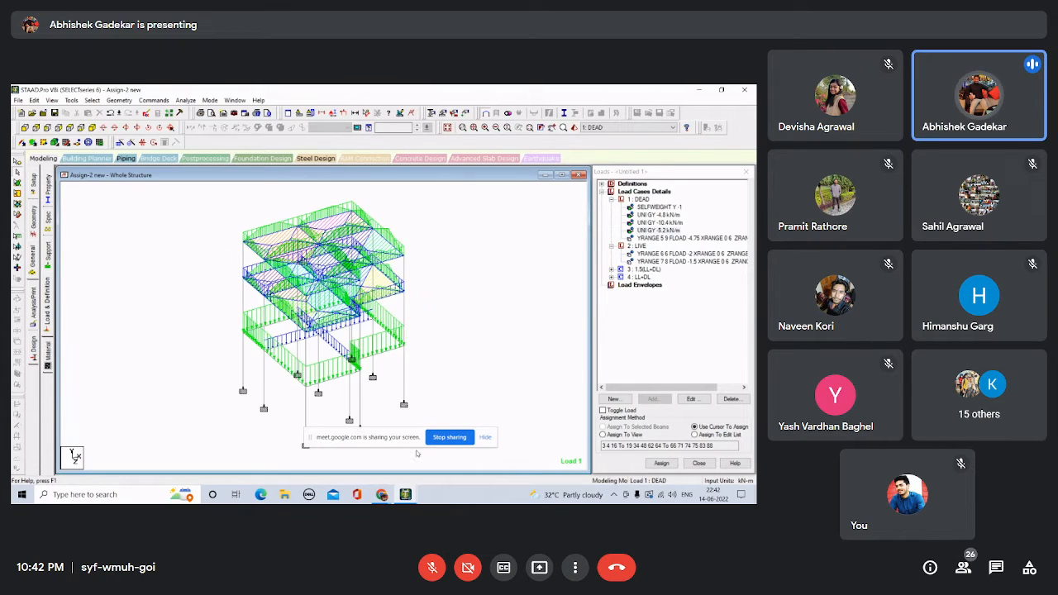
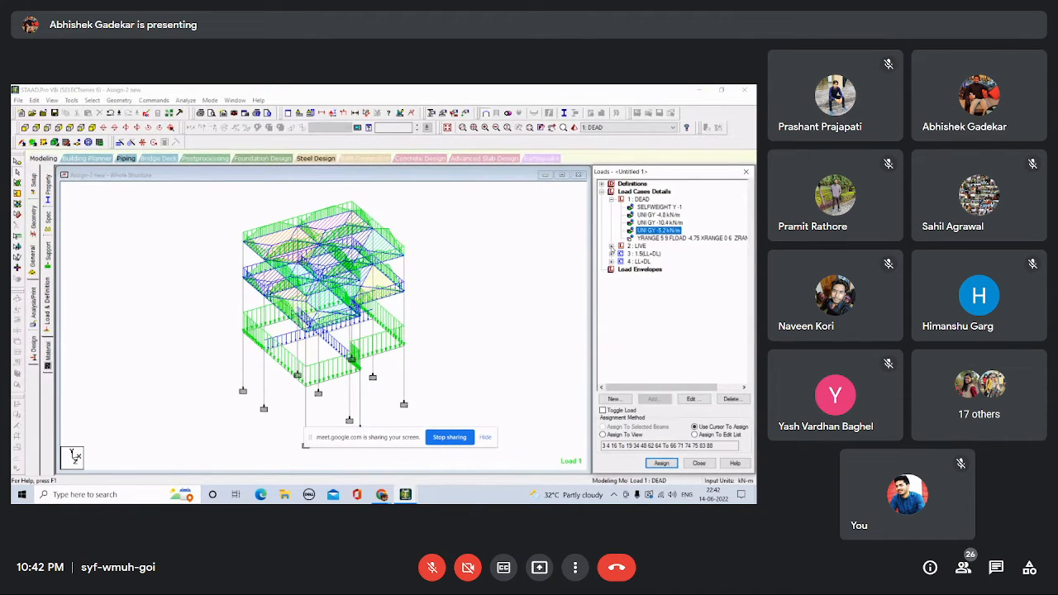
click(202, 253)
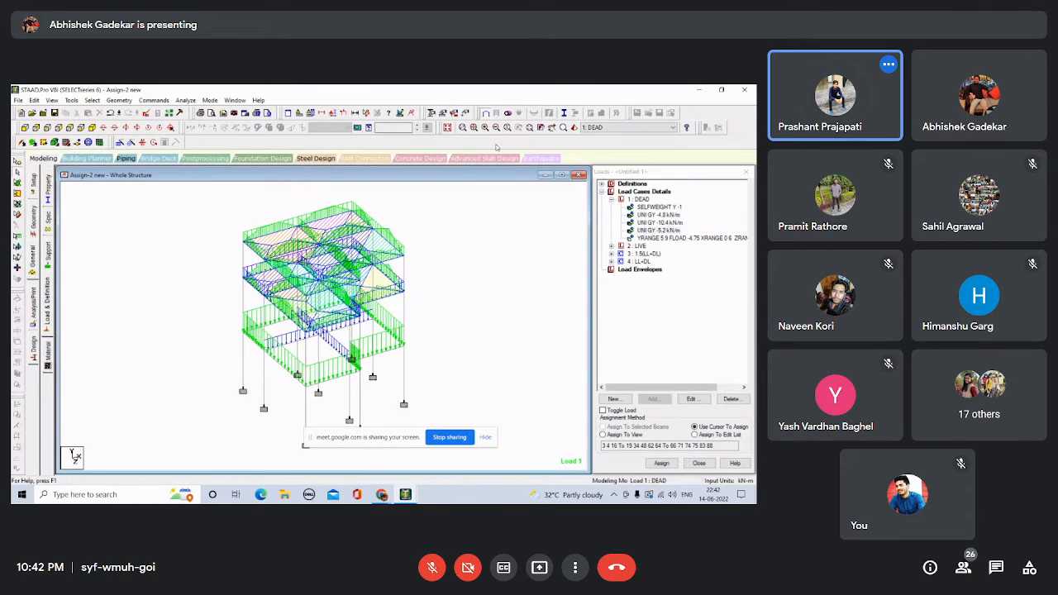
click(748, 90)
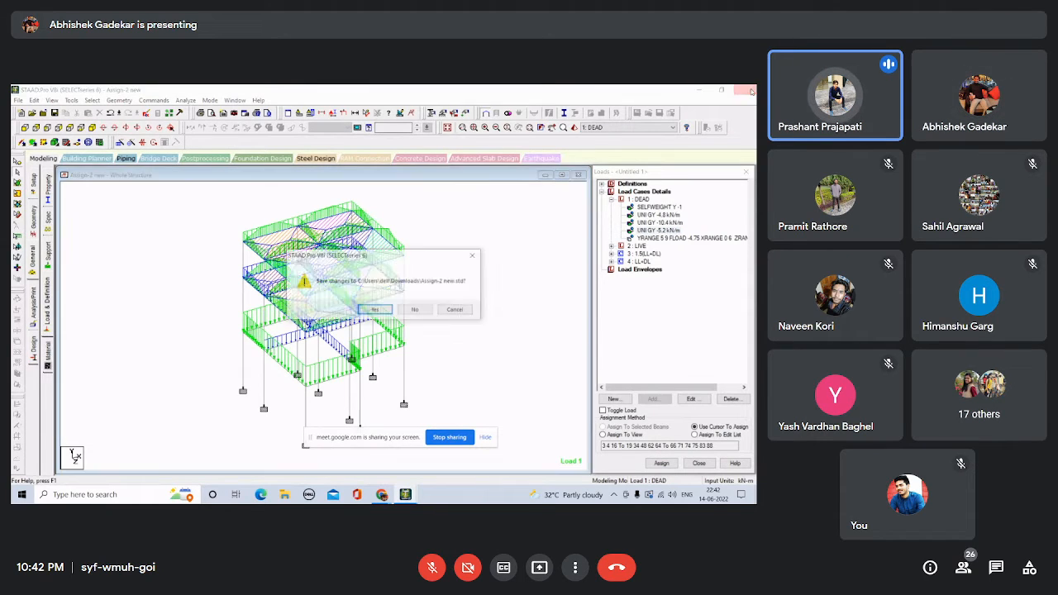
click(375, 310)
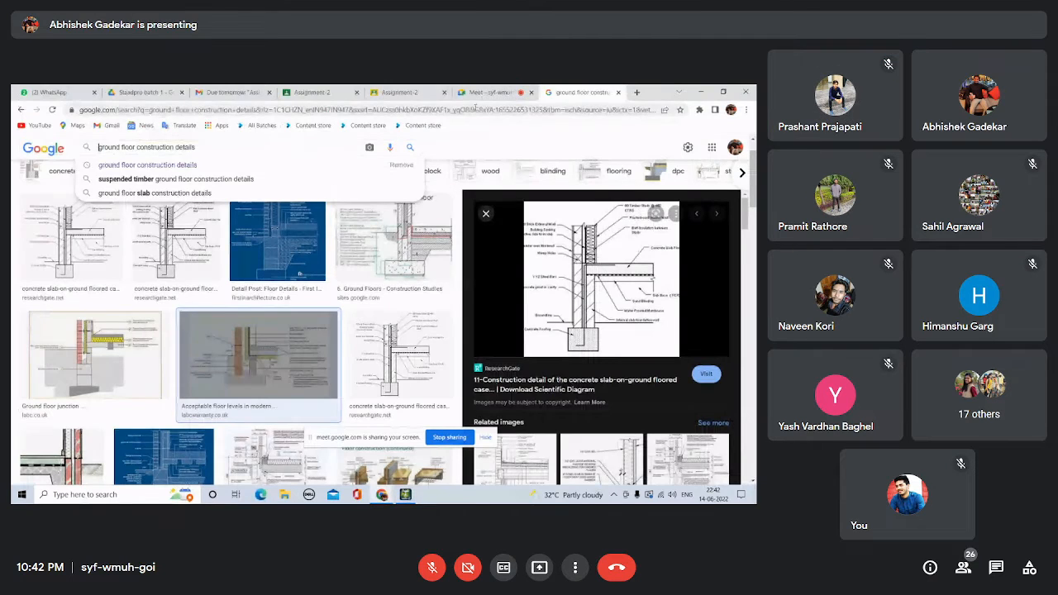
Switch to the student's Assignment-2 submission in Google Classroom, download assignment 2.std and open it, dismissing the error report.
click(484, 93)
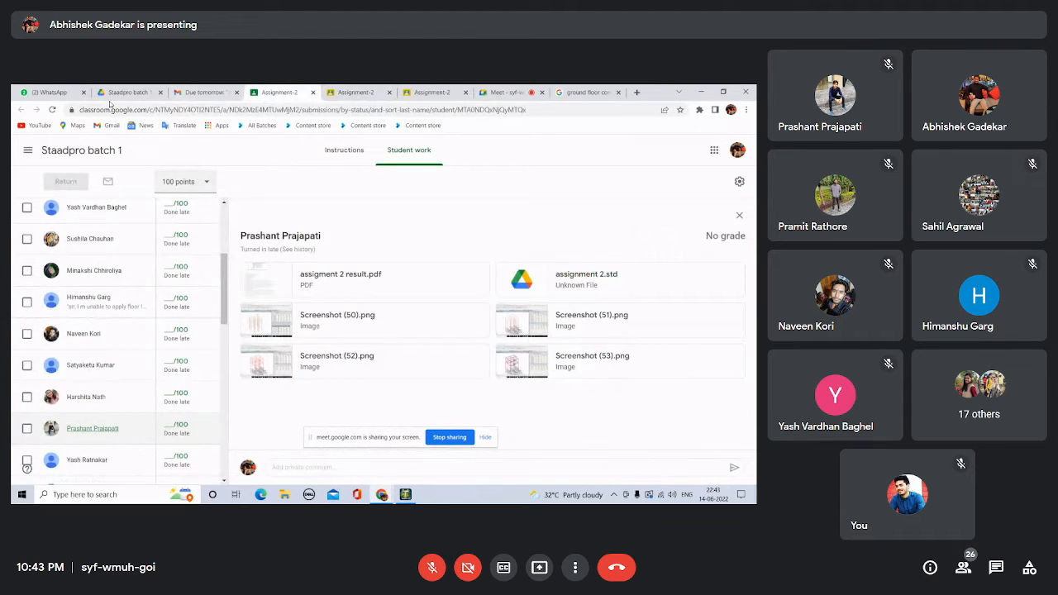
click(356, 93)
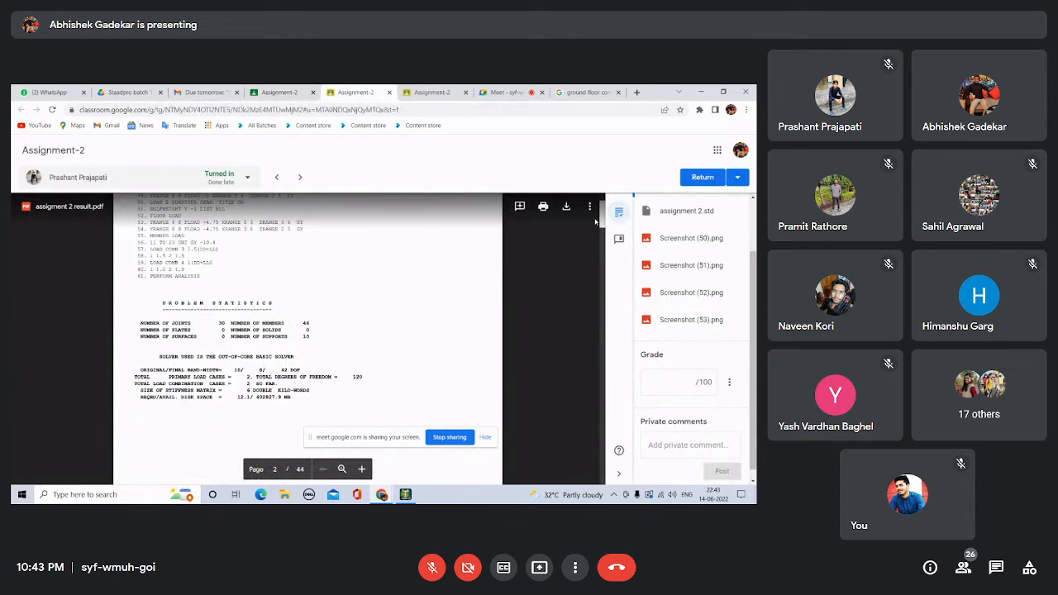
scroll(711, 324, up, 2)
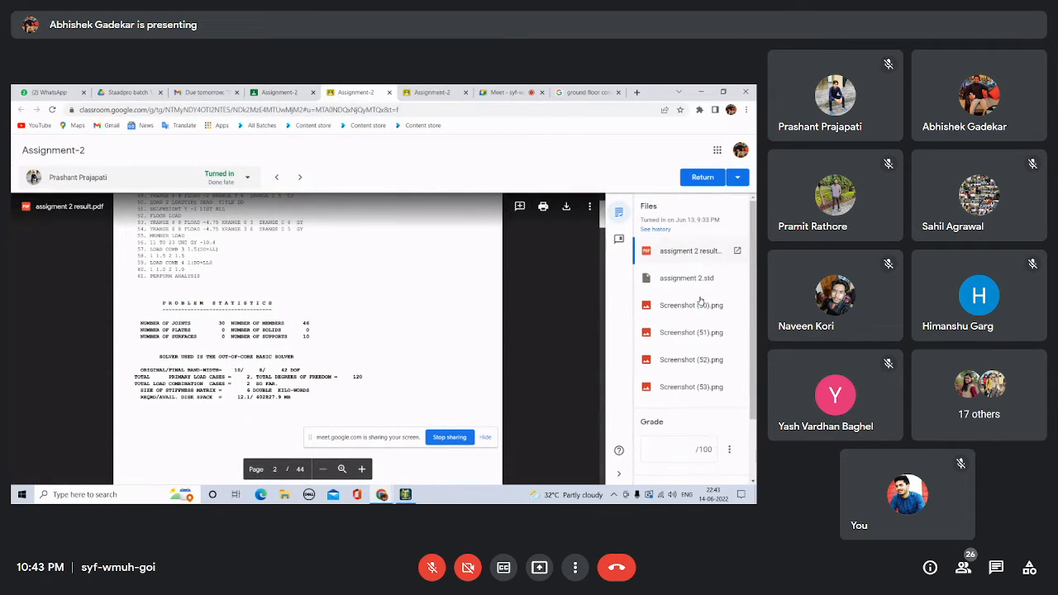
click(699, 279)
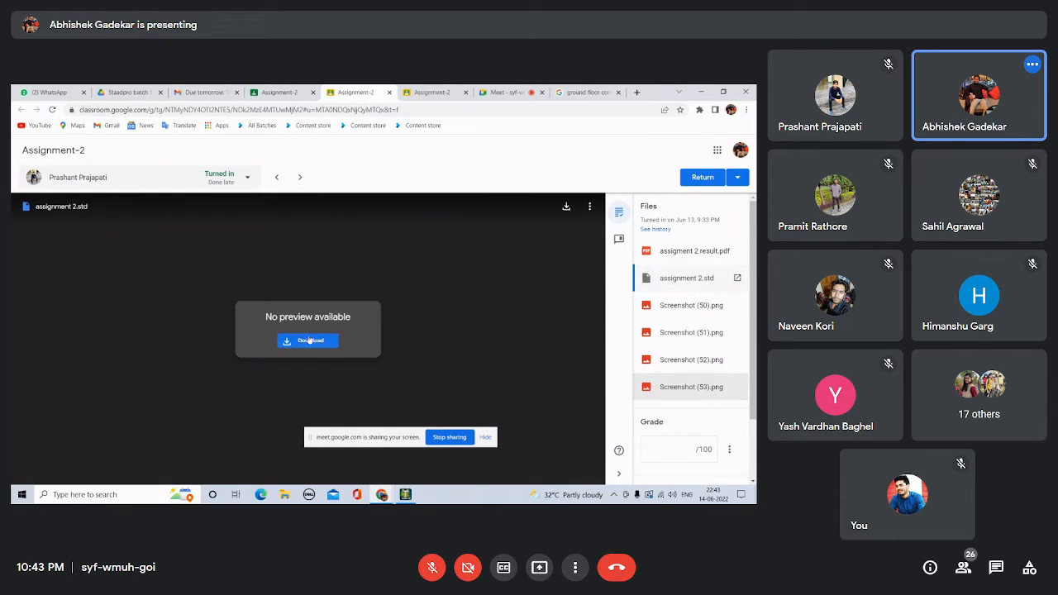
click(310, 339)
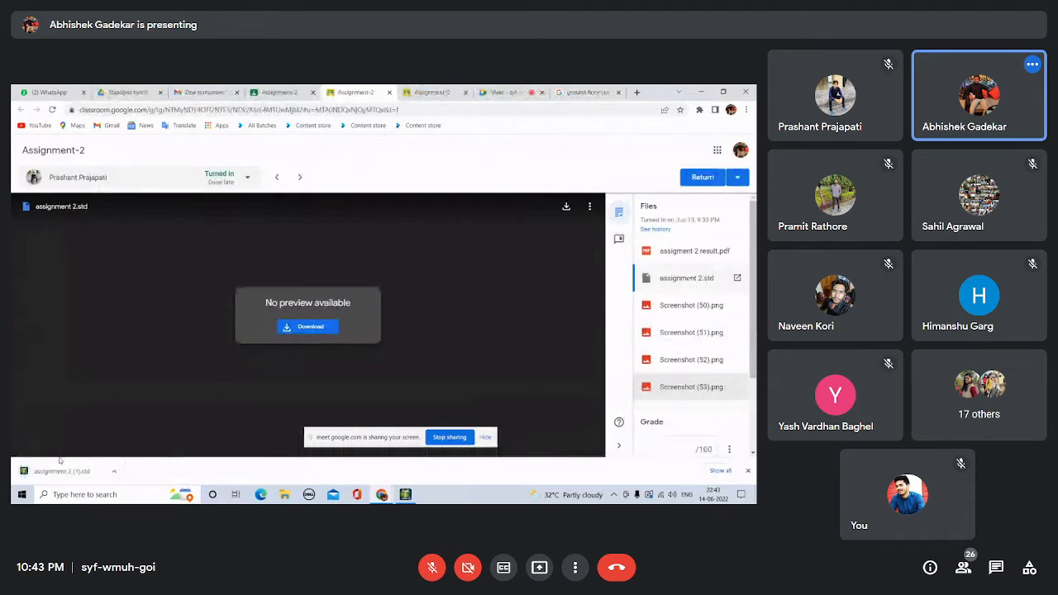
click(67, 471)
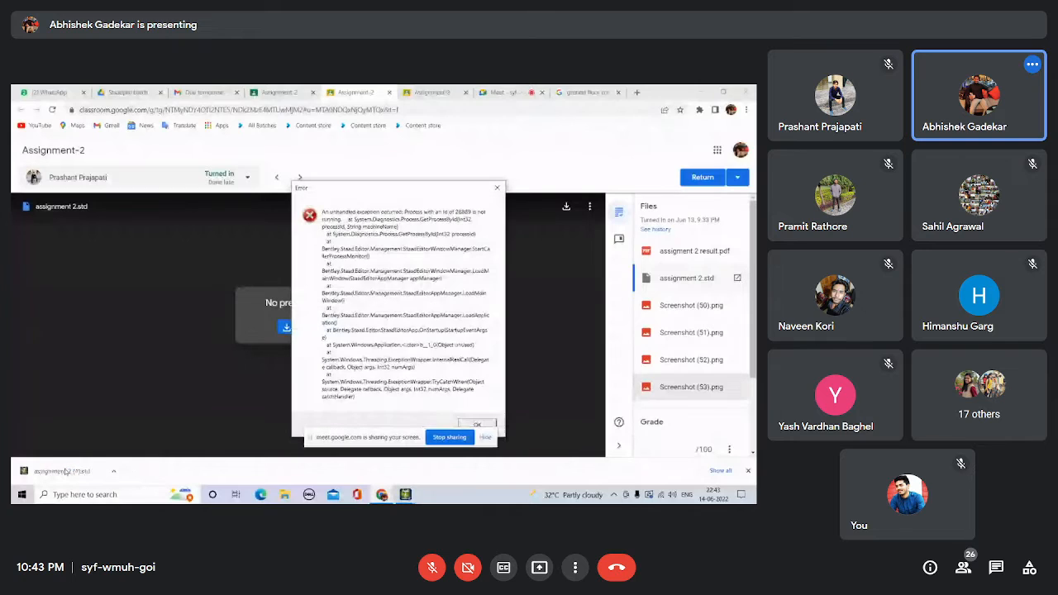
click(477, 425)
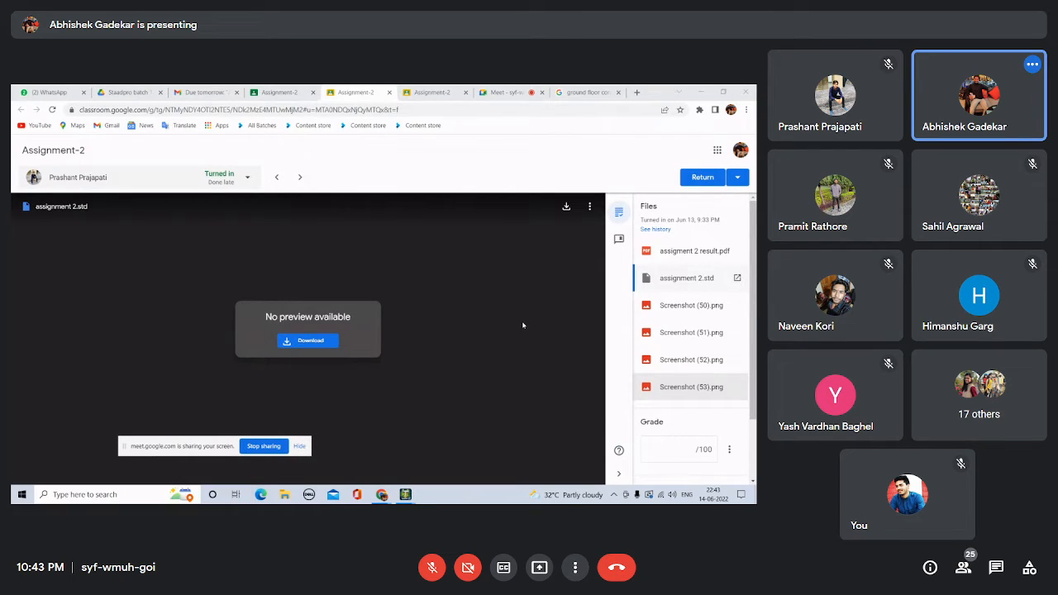
Return to STAAD.Pro, save the modified floor load structure, and bring up the assignment 2 (1) model window.
click(708, 92)
click(384, 310)
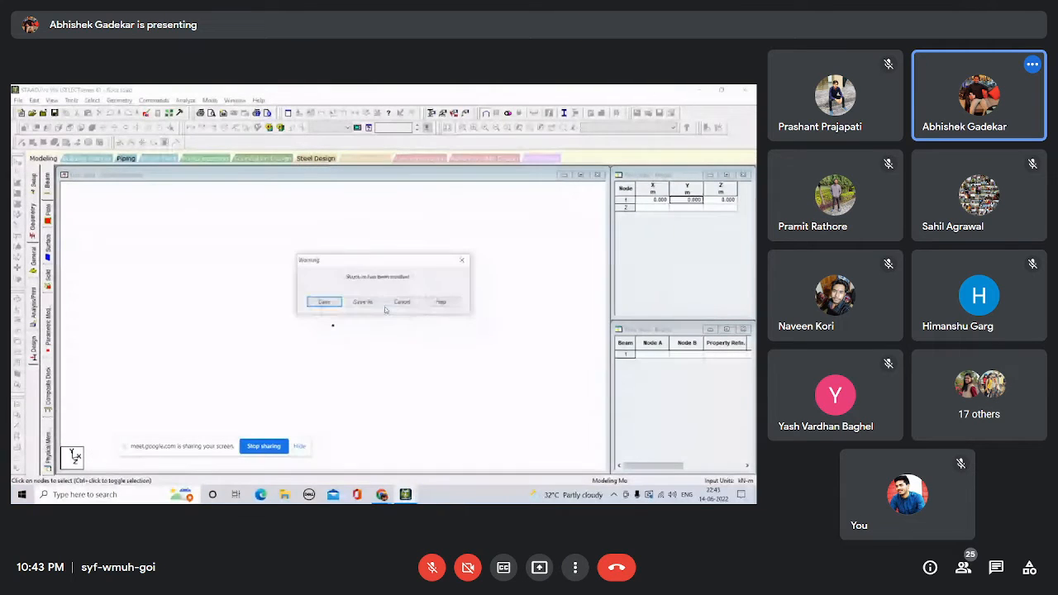
click(334, 301)
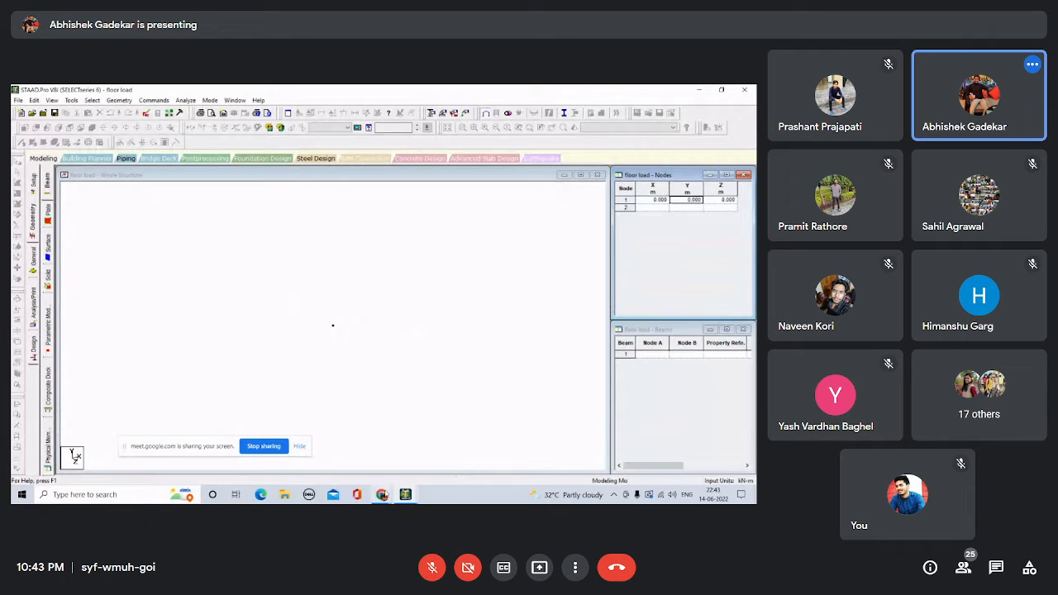
mouse_move(405, 494)
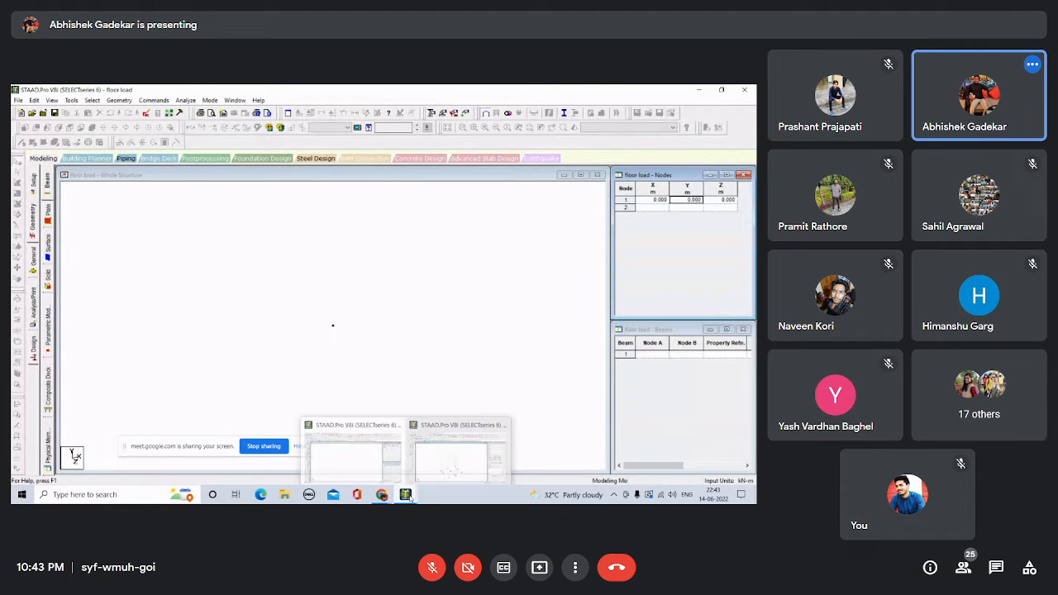
click(451, 459)
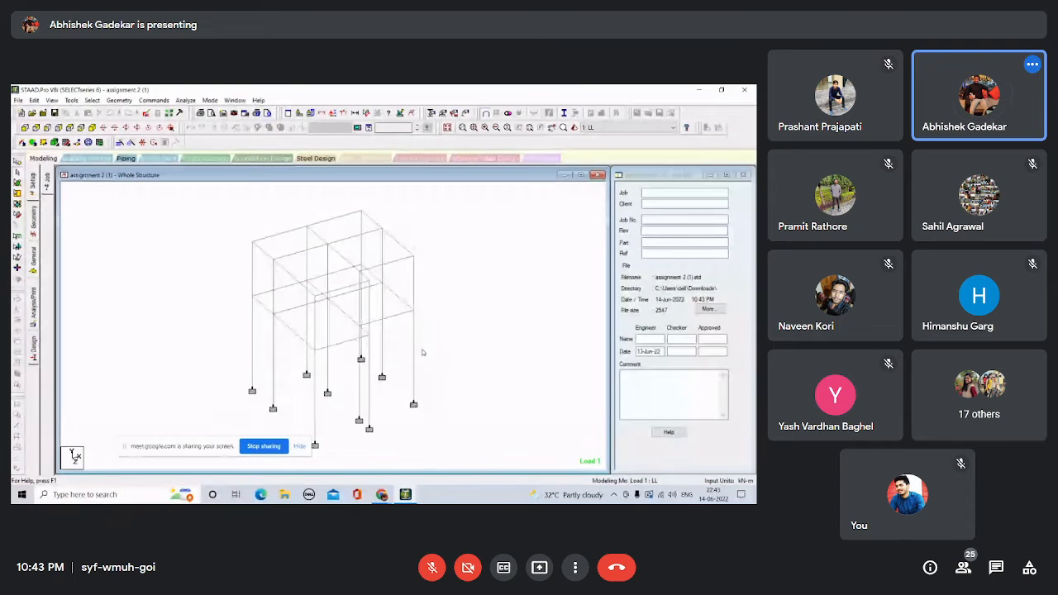
Bring up the model's load definitions and expand the load case details down to the items of case LL.
scroll(464, 259, down, 1)
scroll(474, 257, down, 1)
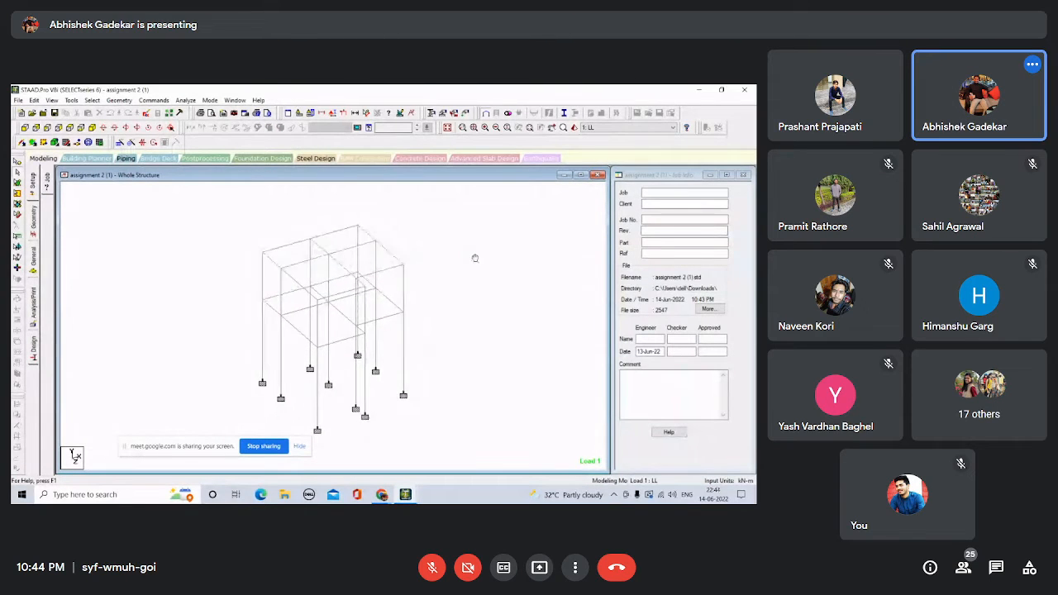
middle_drag(475, 257, 453, 289)
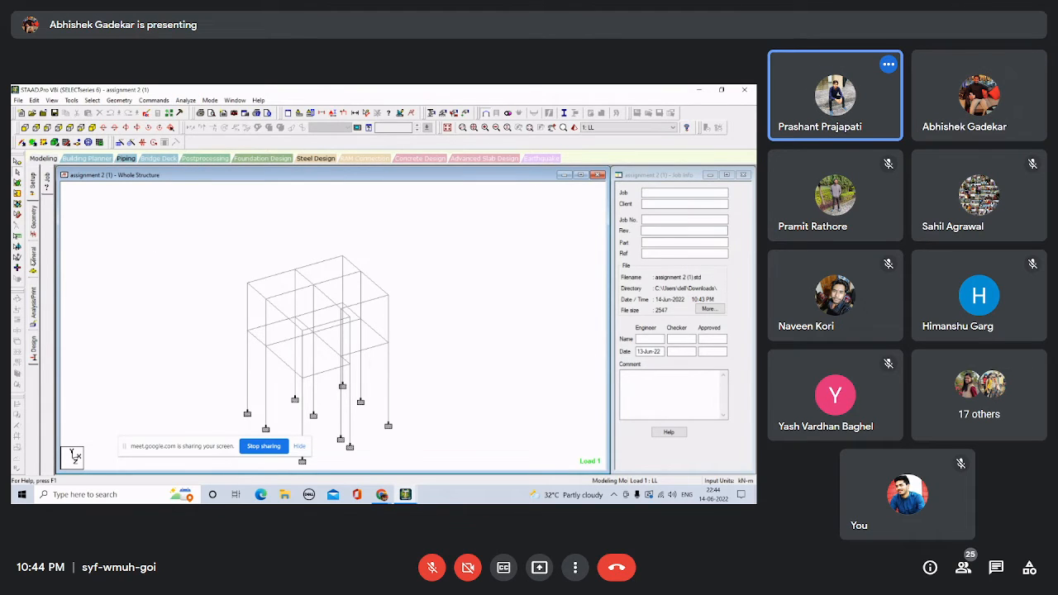
click(33, 261)
click(48, 296)
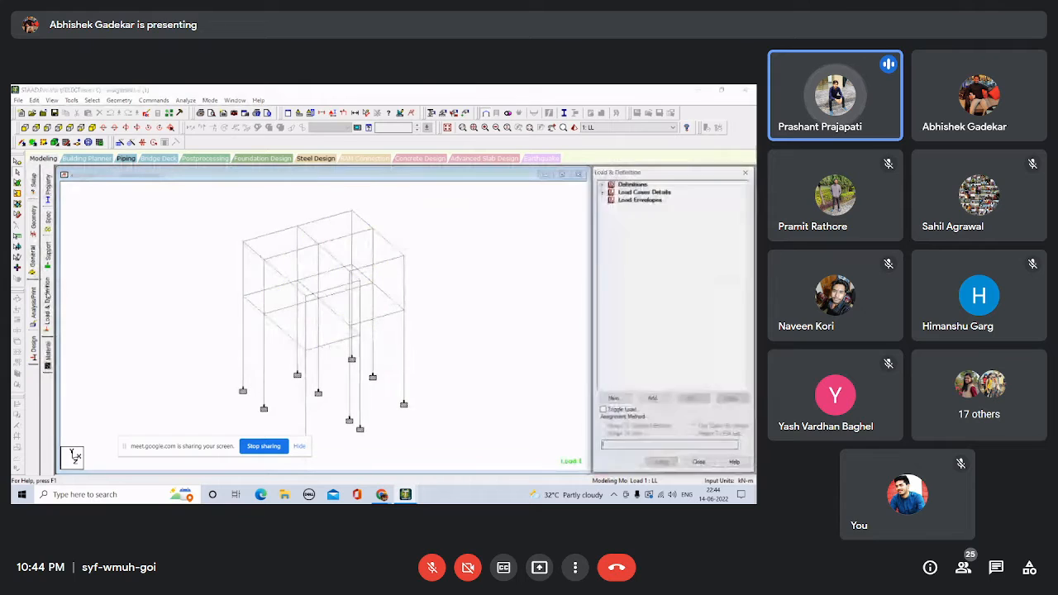
click(602, 192)
click(611, 200)
Review the pressure and X, Y and Z ranges of the LL case's first two floor loads.
click(659, 206)
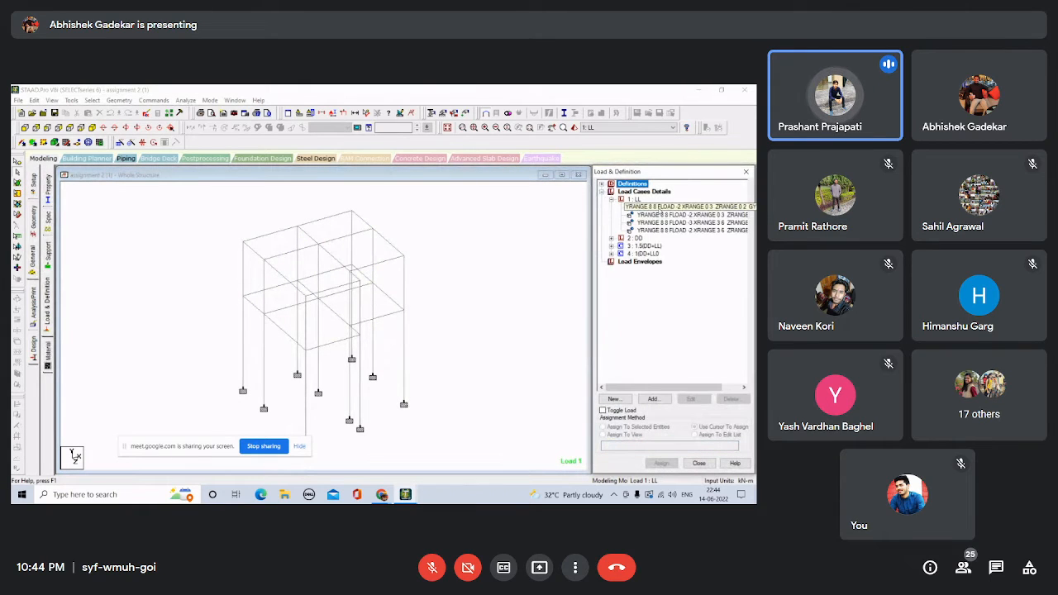
double_click(659, 206)
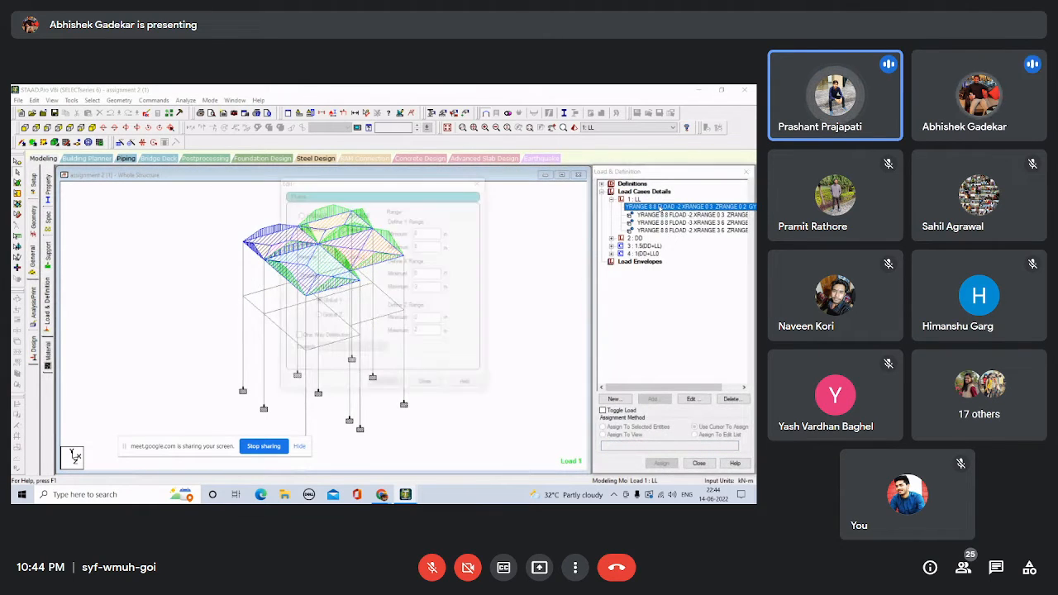
drag(361, 182, 499, 228)
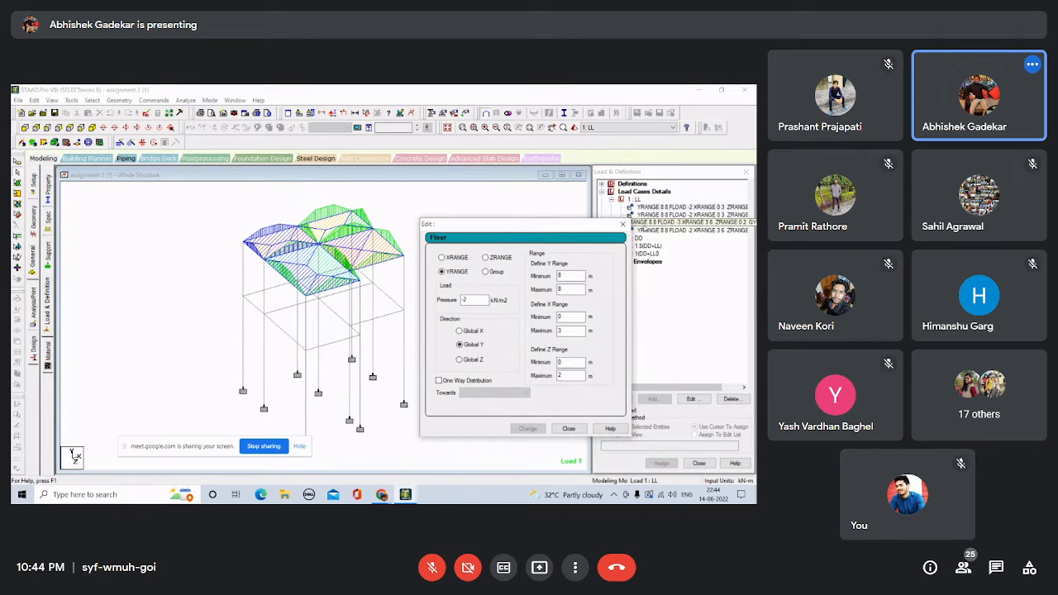
click(625, 224)
double_click(625, 215)
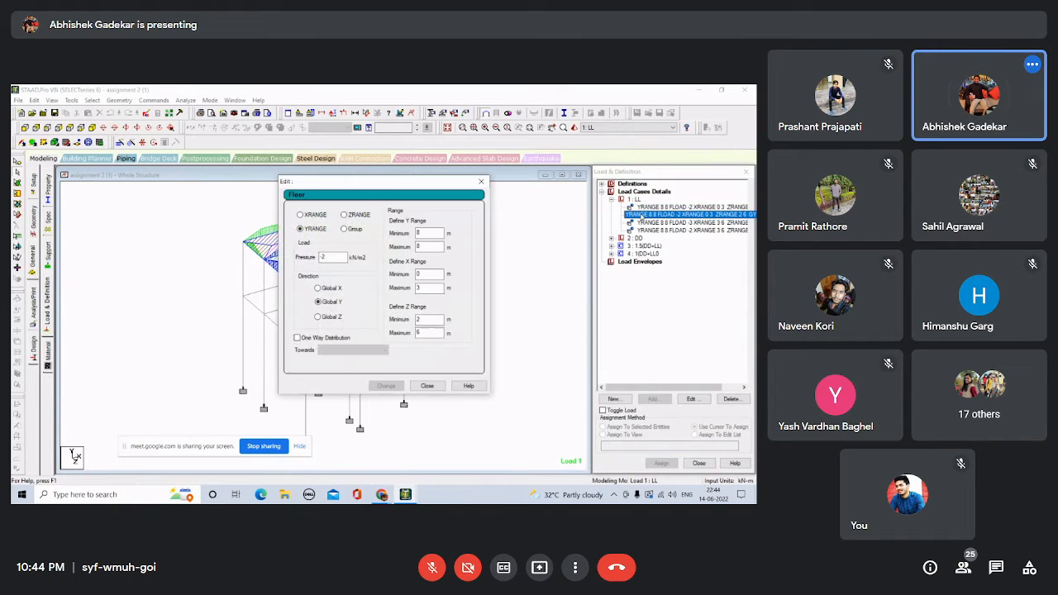
drag(404, 185, 518, 310)
Compare all four LL floor loads by highlighting each one on the roof and checking its pressure and ranges.
click(688, 214)
click(687, 207)
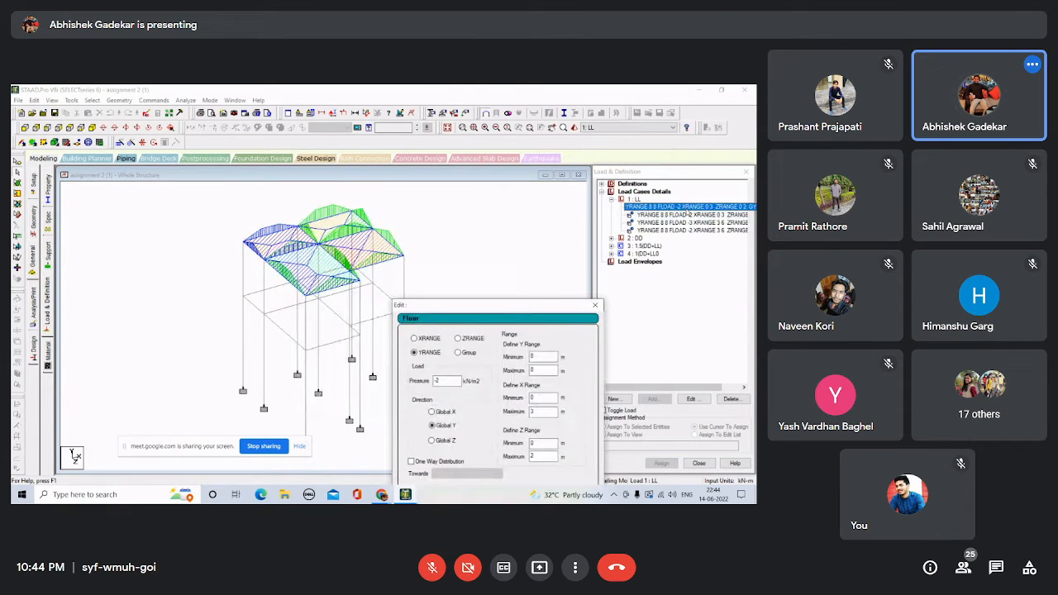
click(684, 215)
click(684, 222)
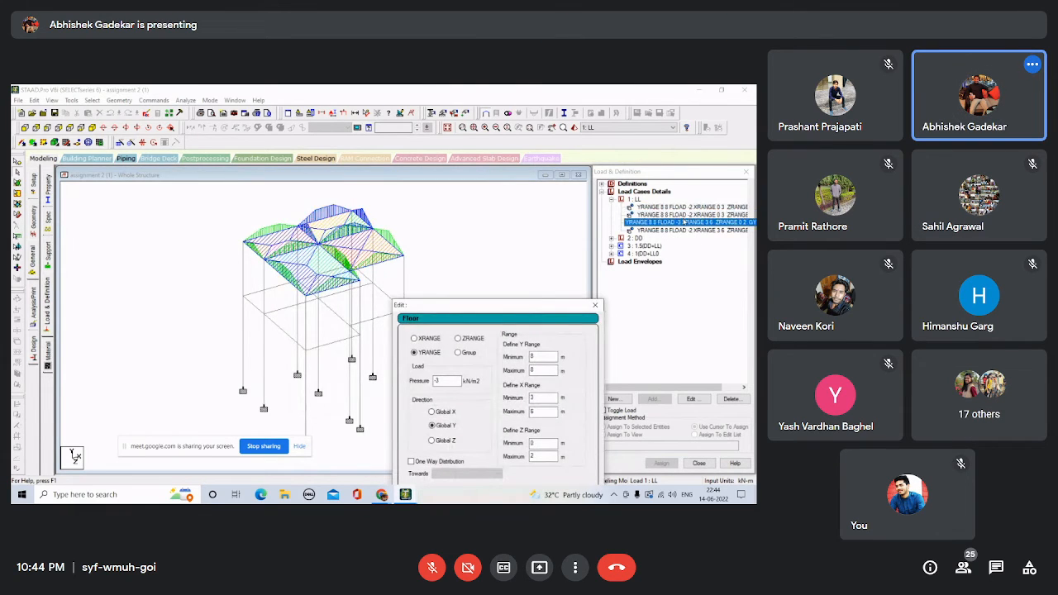
click(683, 231)
double_click(683, 232)
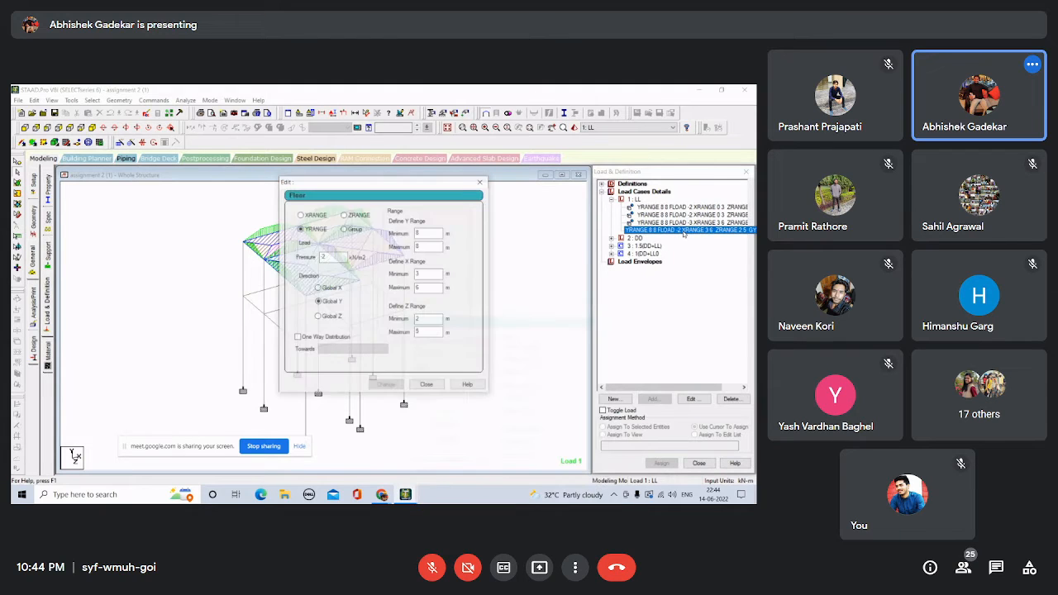
click(481, 181)
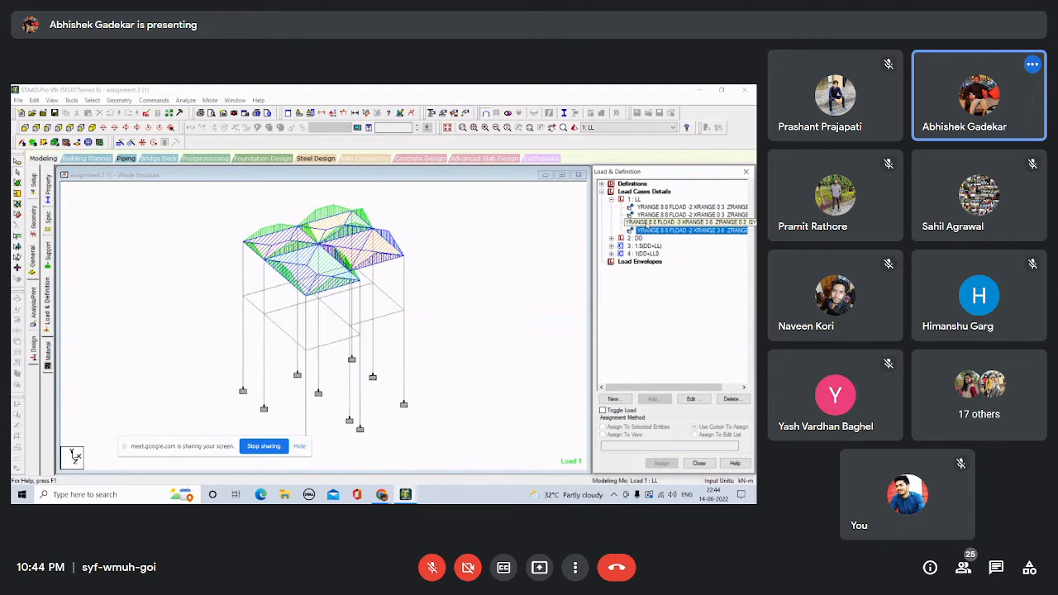
click(655, 215)
click(657, 206)
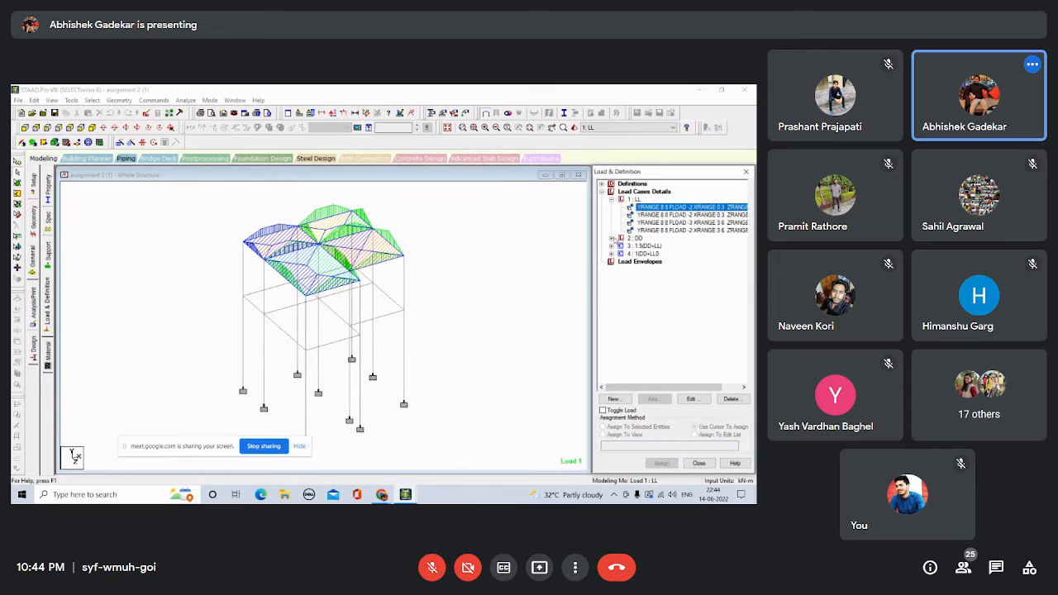
Expand the DD case and highlight its selfweight, -4.75 and -10.4 floor loads one by one on the structure.
click(613, 238)
click(637, 246)
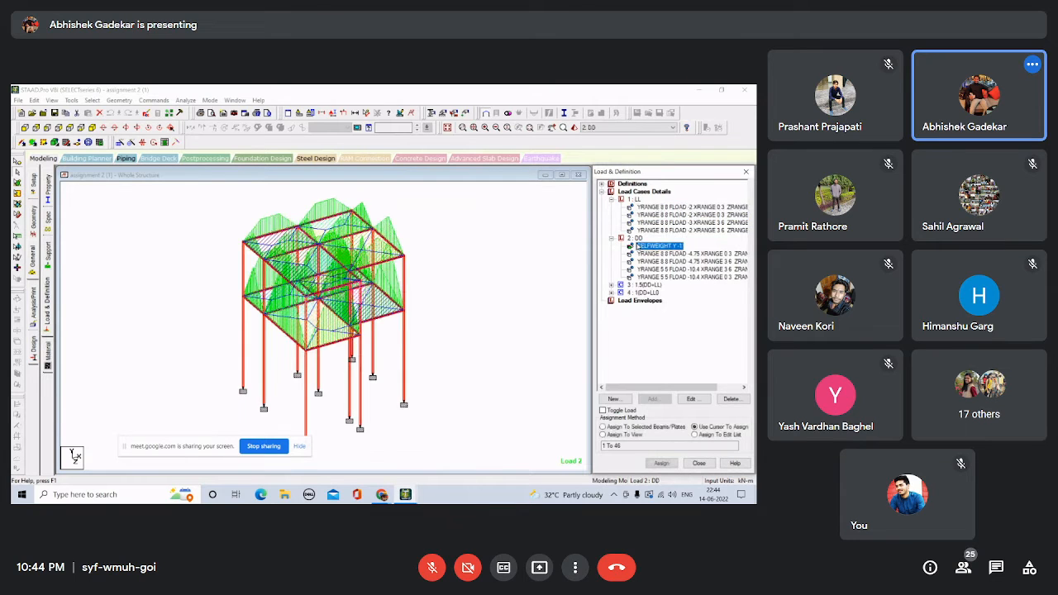
click(661, 253)
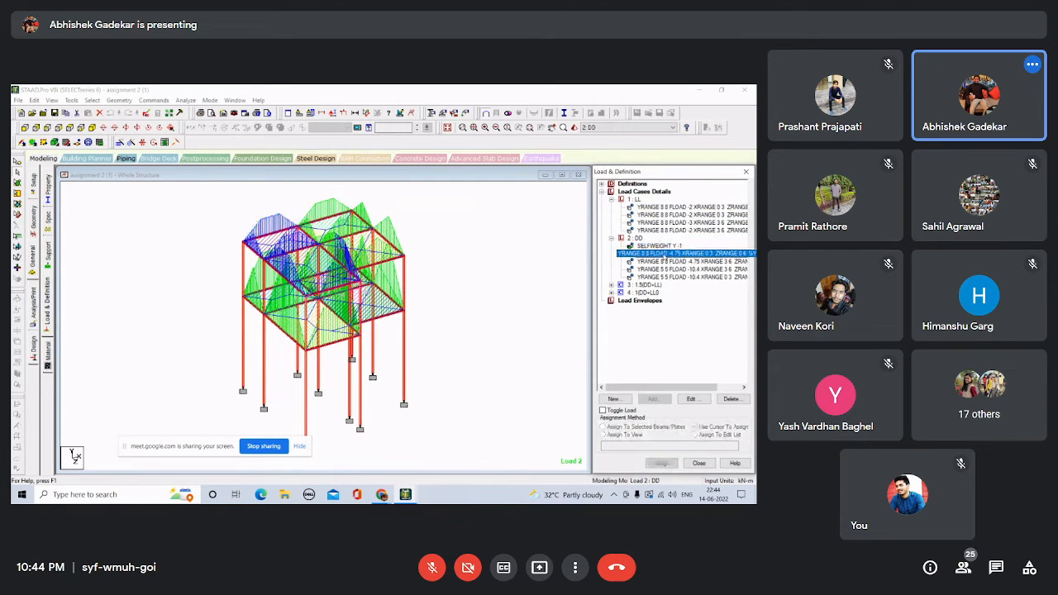
click(666, 261)
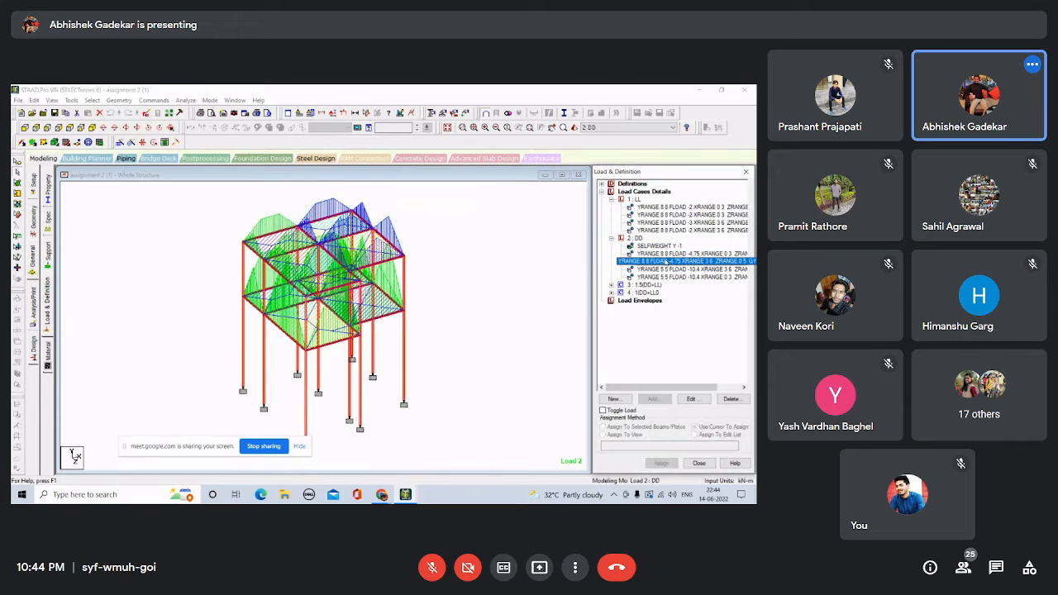
click(667, 269)
click(670, 277)
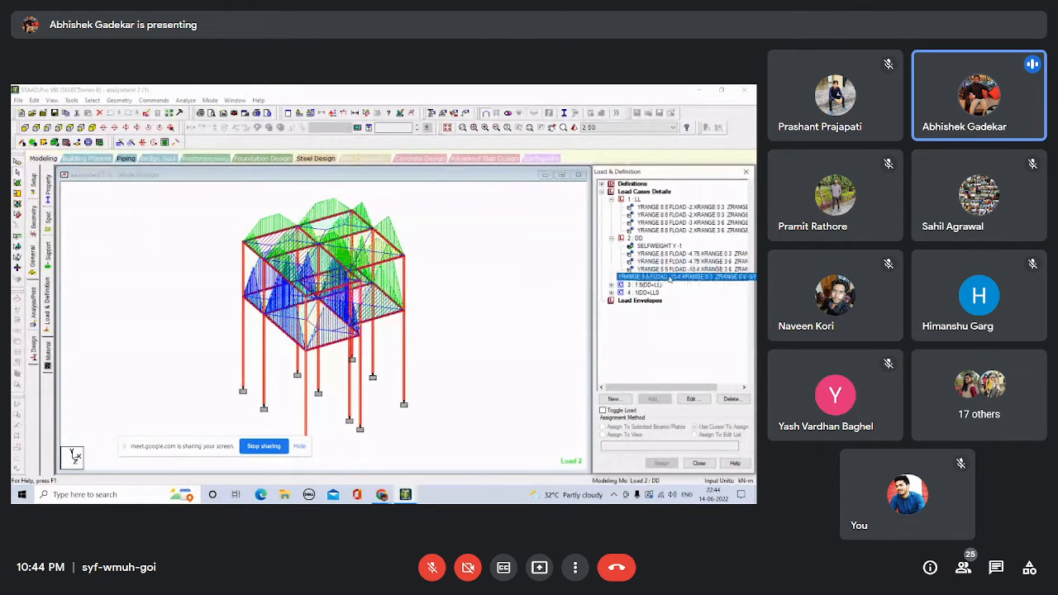
click(669, 268)
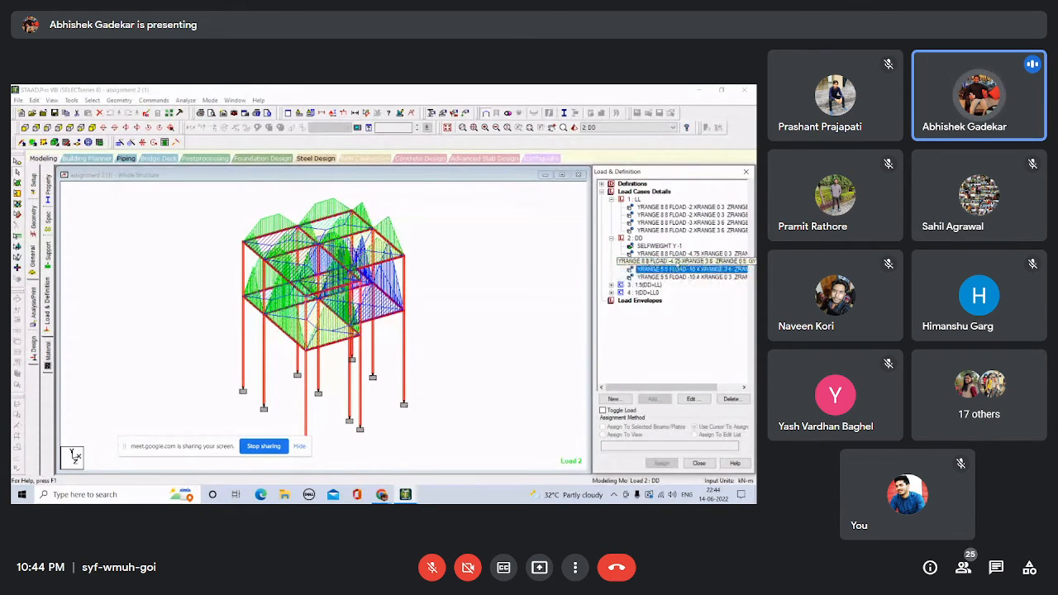
Delete the two -10.4 floor loads from the DD load case and clear the selection on the structure.
click(677, 261)
click(677, 268)
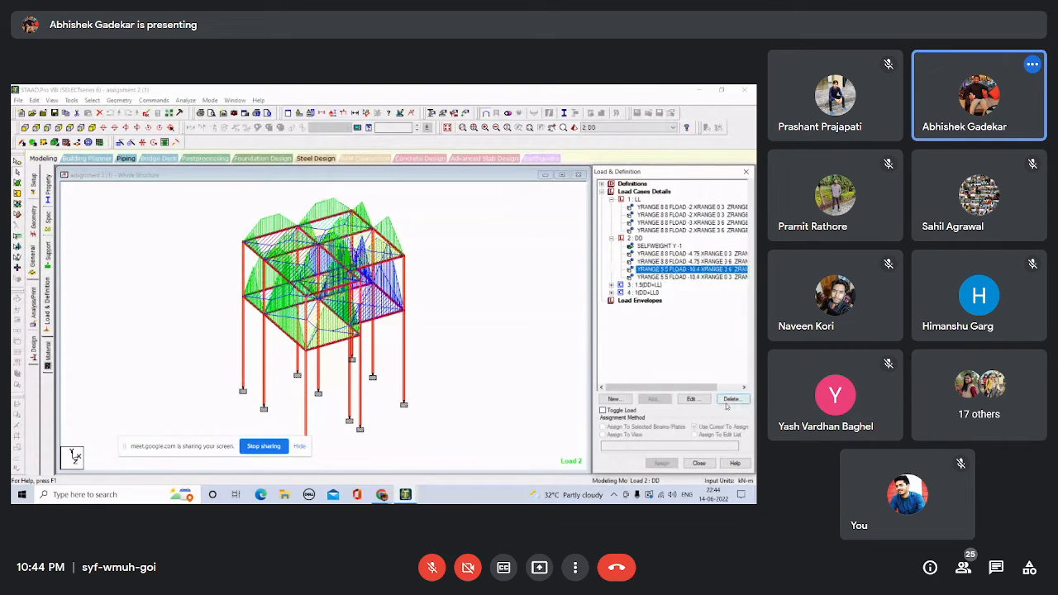
click(730, 399)
click(730, 399)
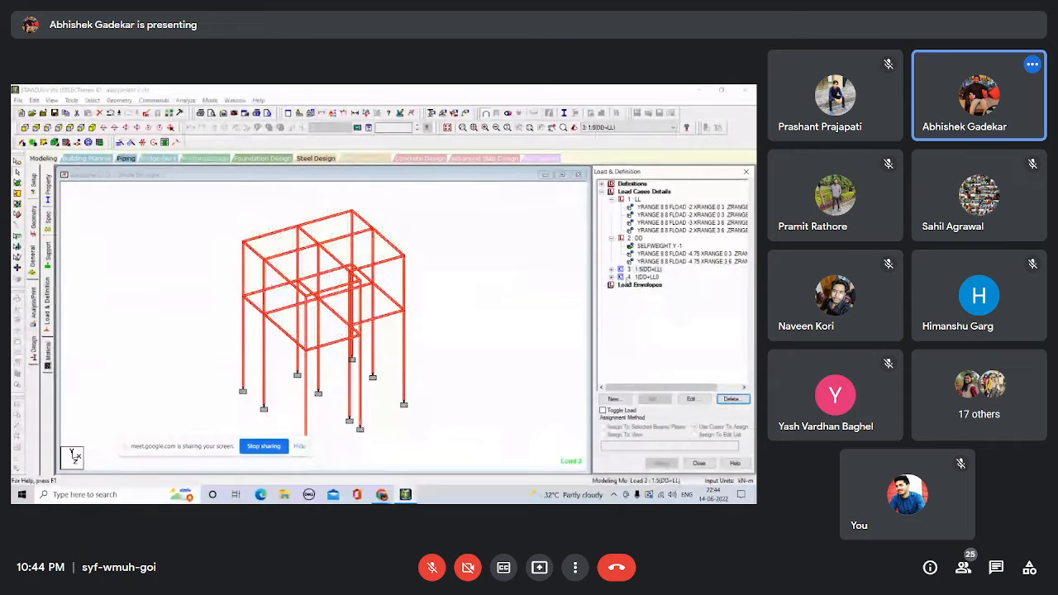
click(476, 251)
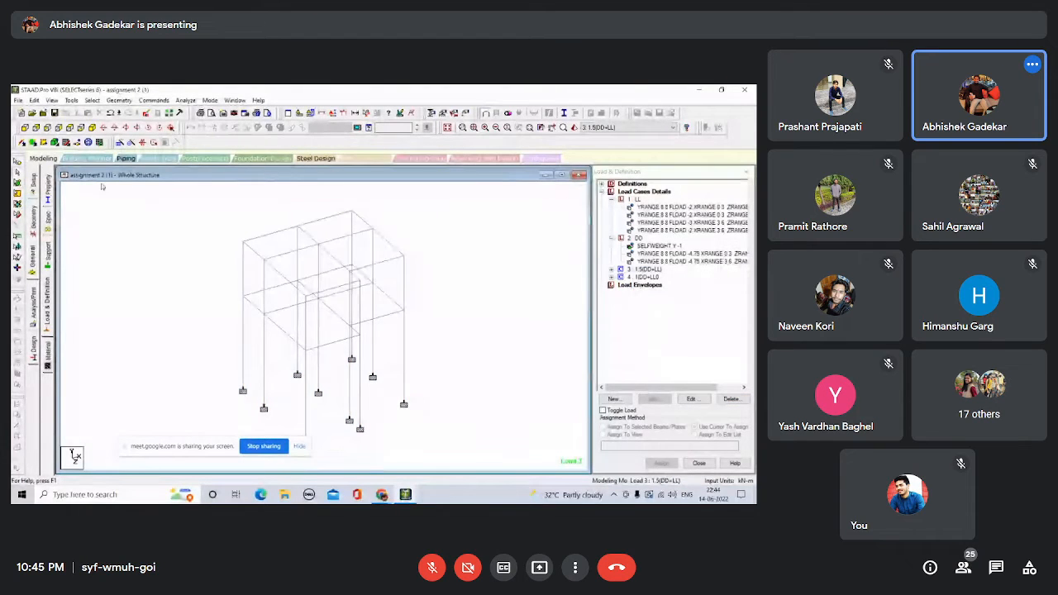
Examine the frame's beam layout in plan and return to the isometric view of the whole structure.
click(69, 127)
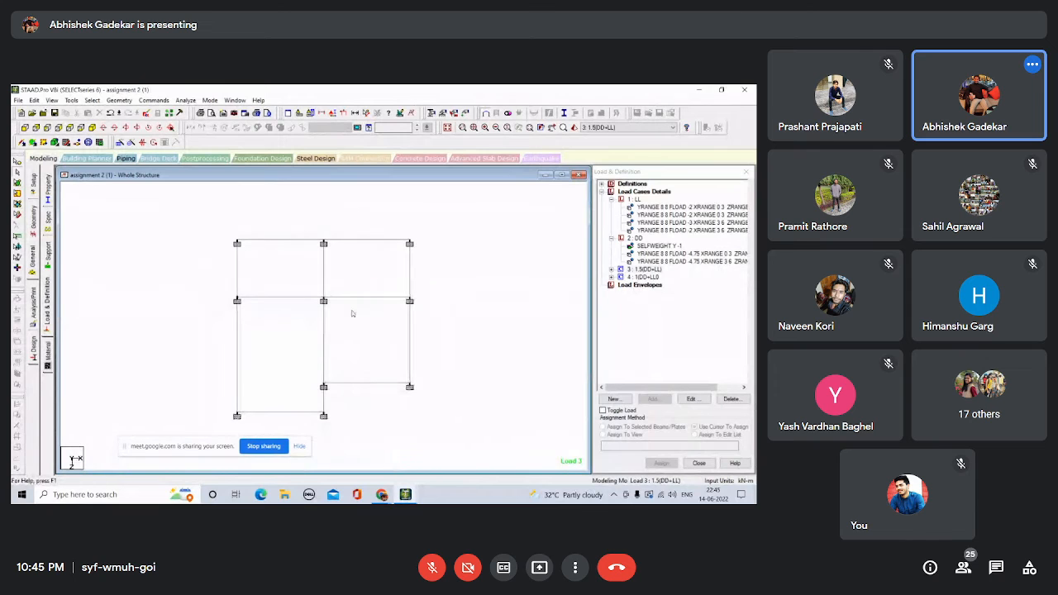
click(91, 127)
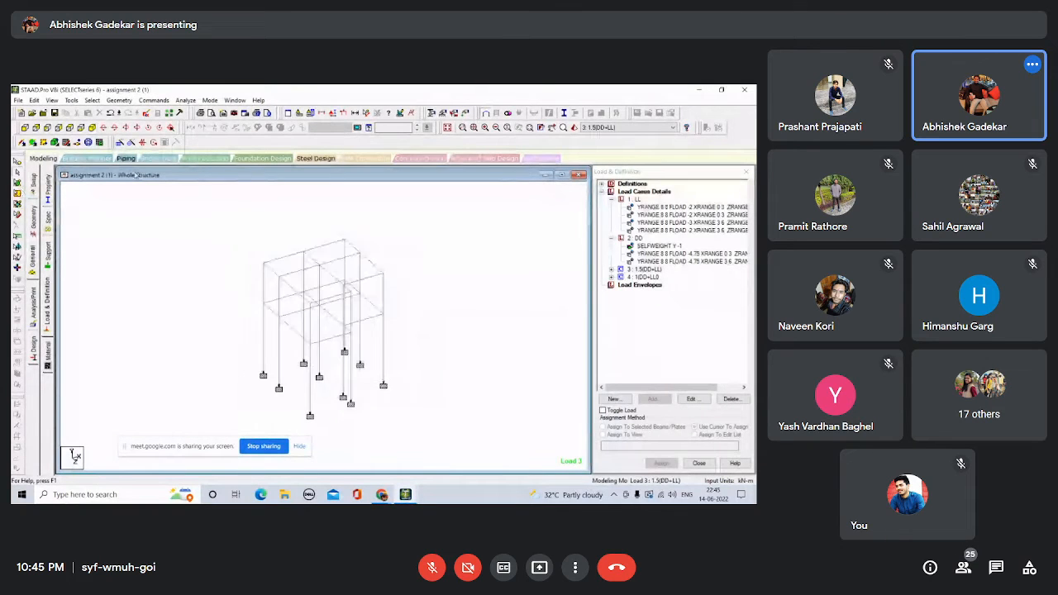
scroll(312, 288, up, 2)
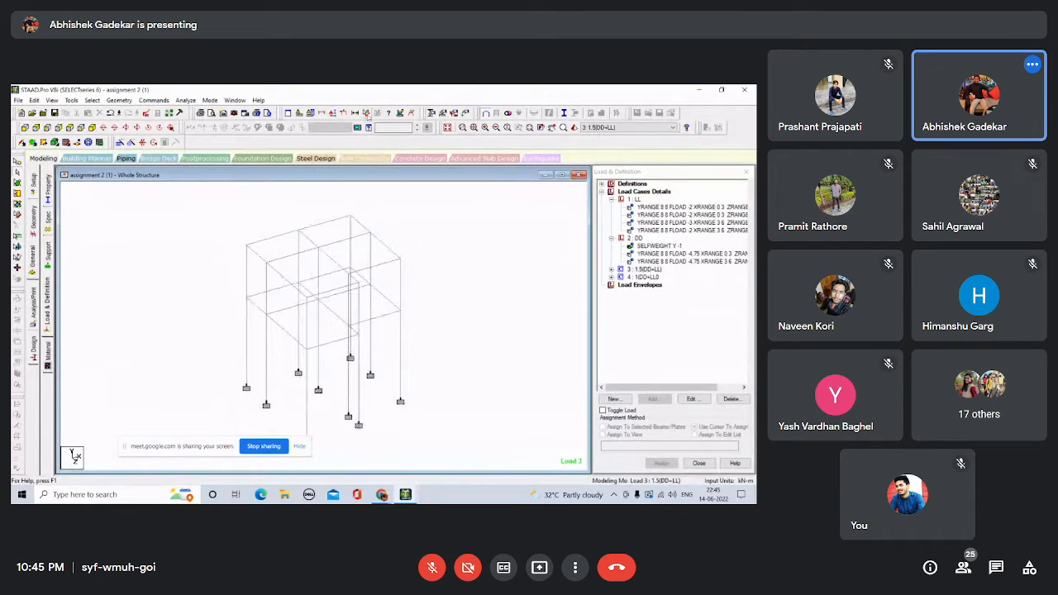
Measure the lower and upper segments of the frame's outer corner column node to node, and clear the displayed dimensions.
click(367, 113)
click(246, 296)
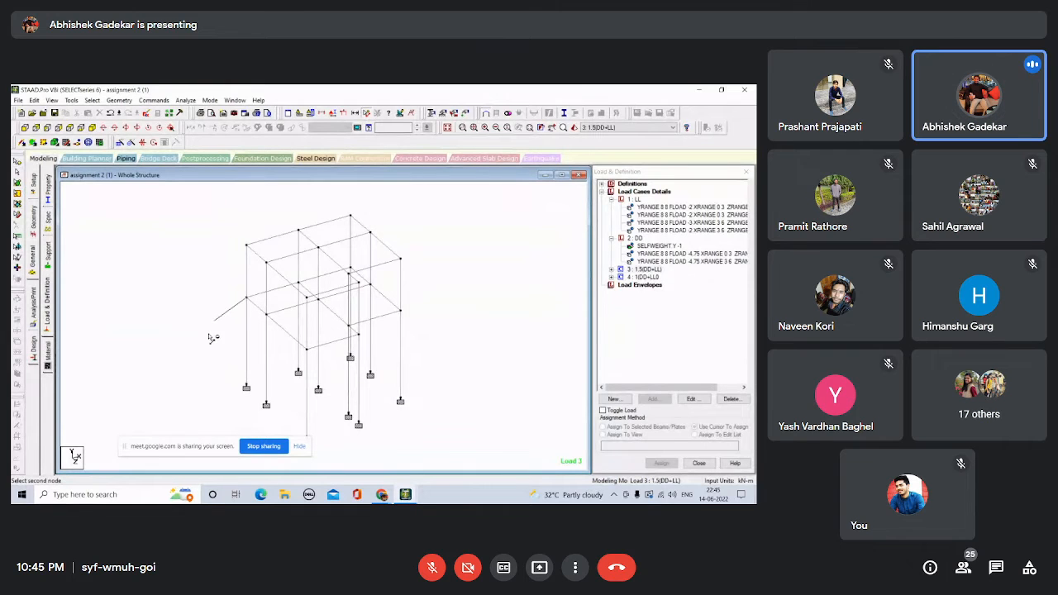
click(246, 387)
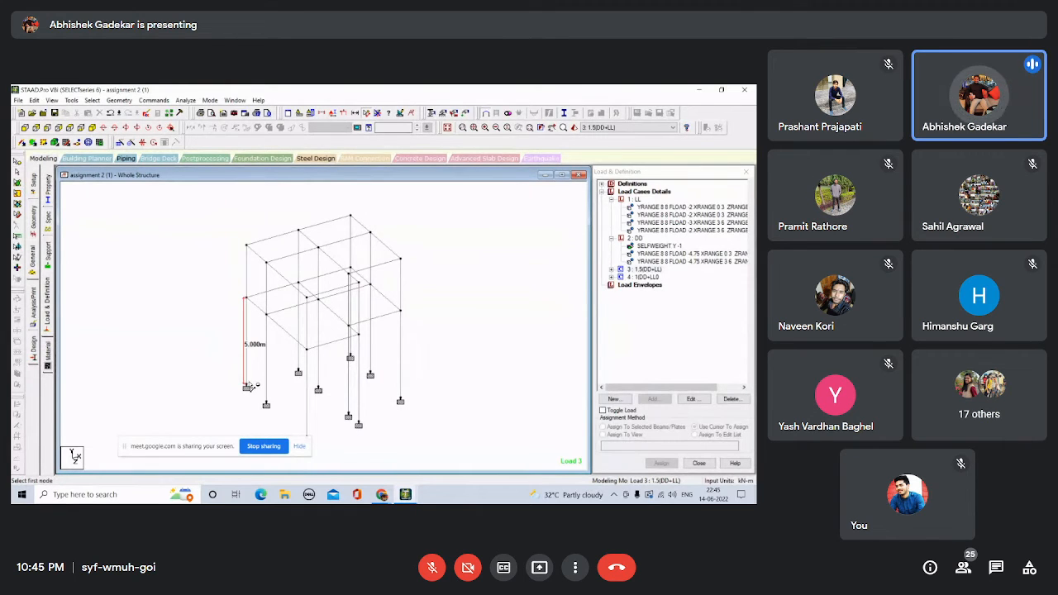
click(247, 296)
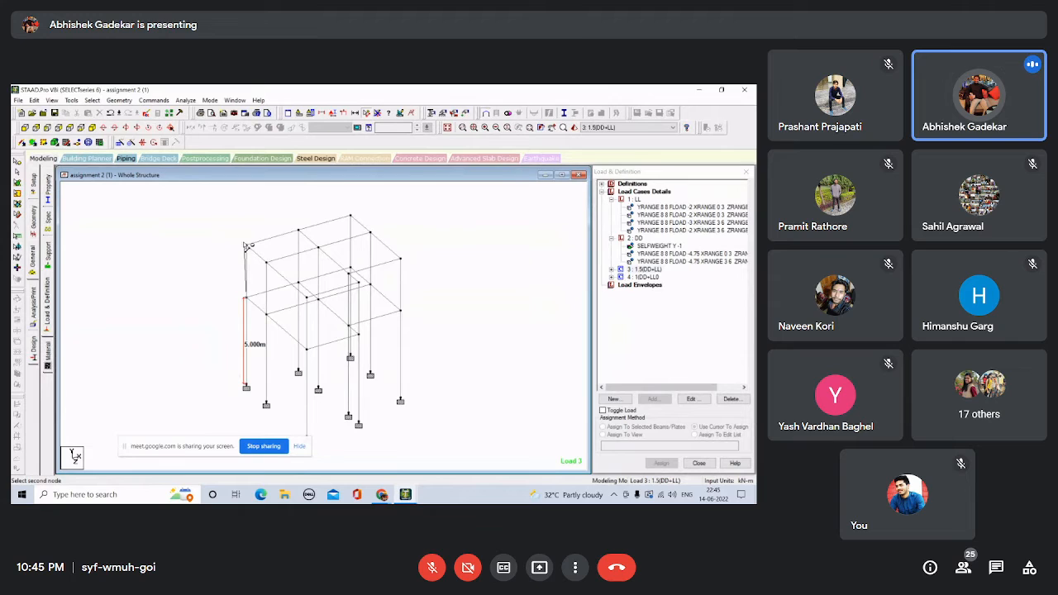
click(247, 245)
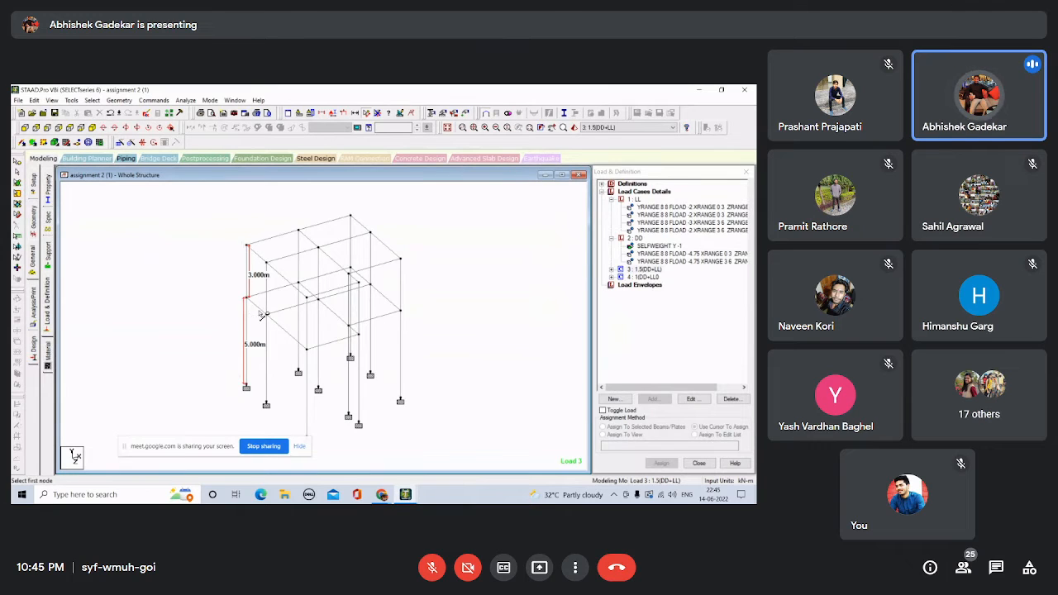
scroll(306, 325, down, 3)
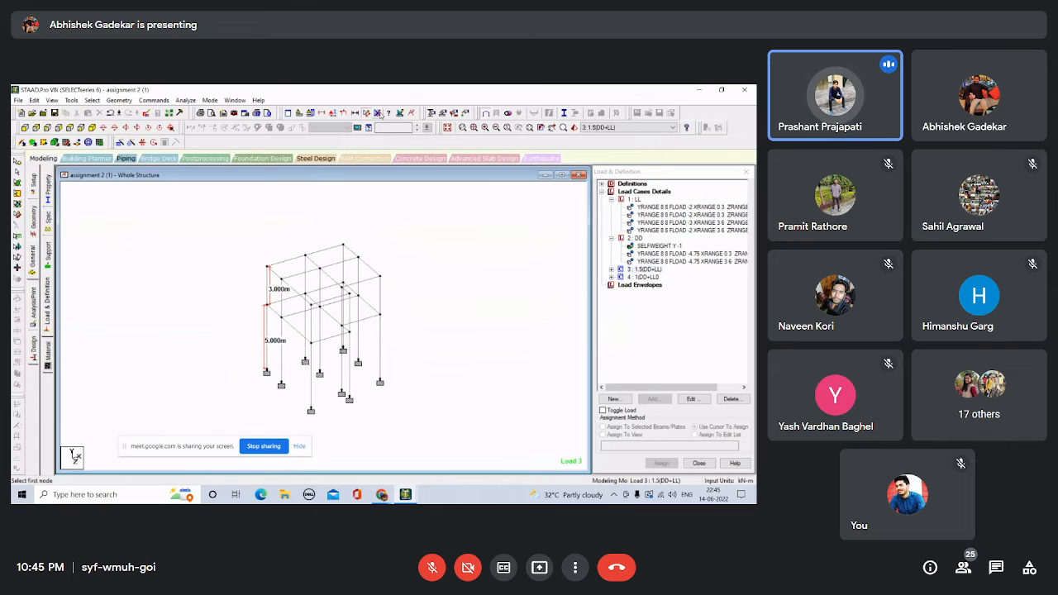
click(379, 114)
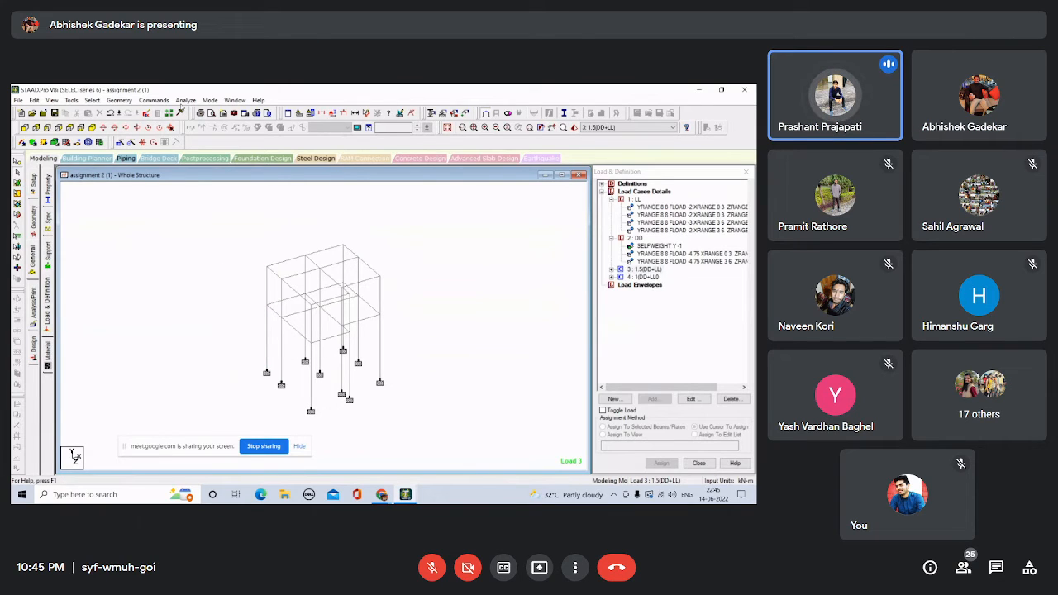
Add a Perform Analysis command with the No Print option to the analysis commands.
click(183, 103)
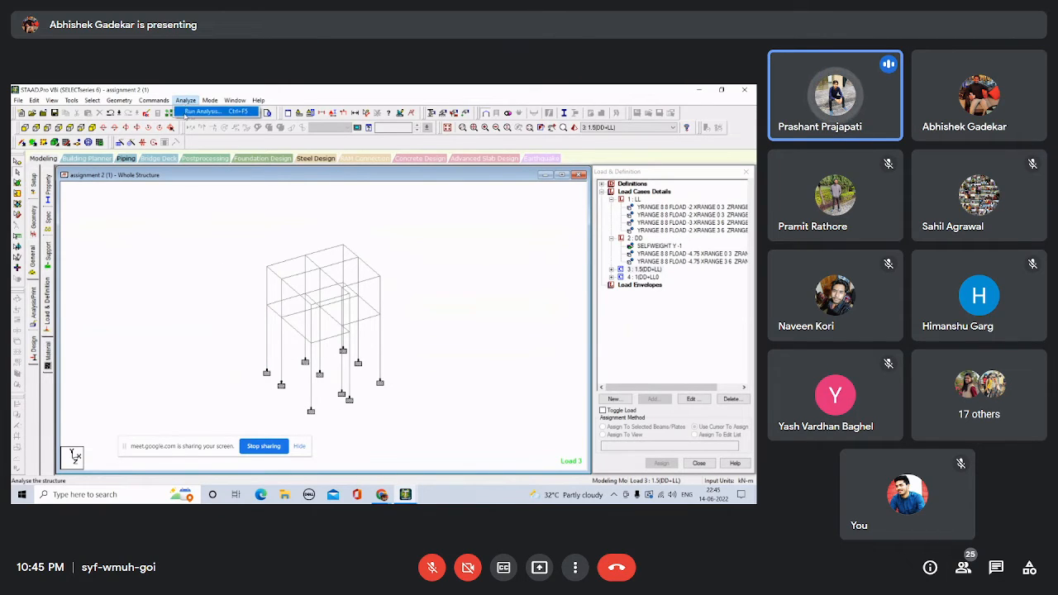
click(147, 302)
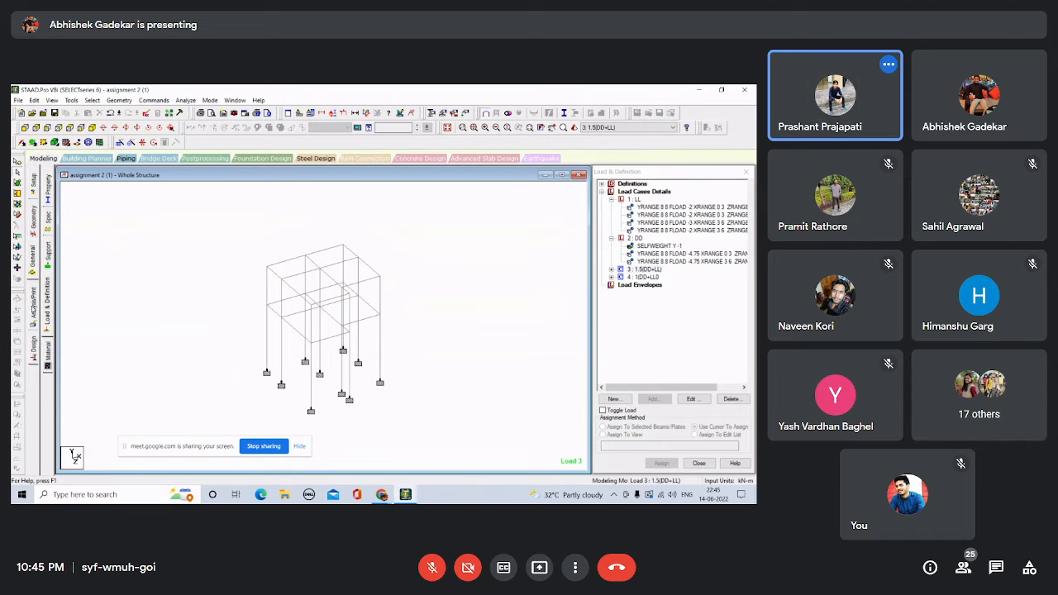
click(34, 307)
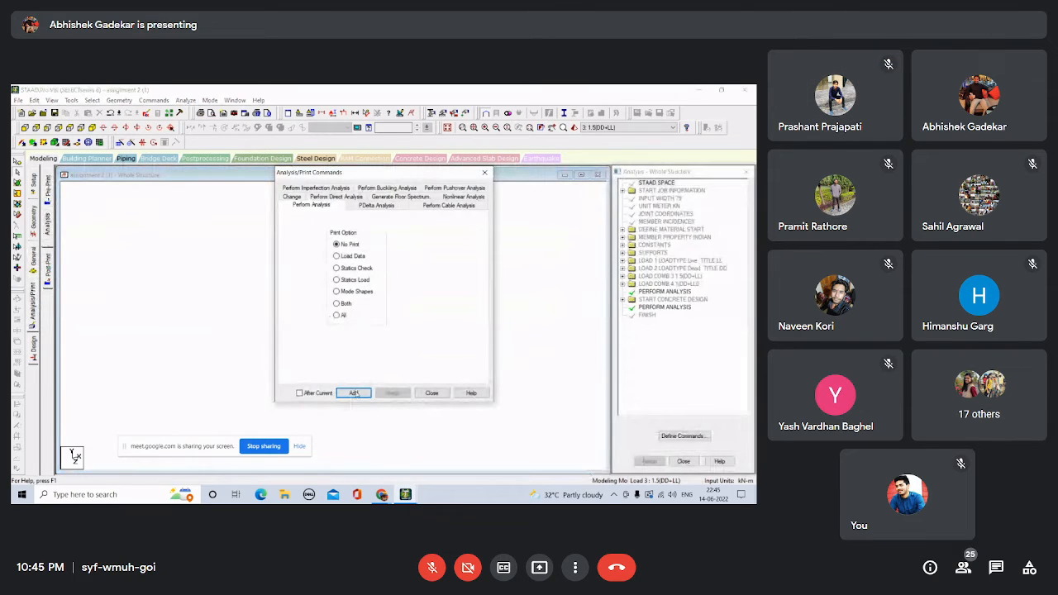
click(354, 393)
click(428, 394)
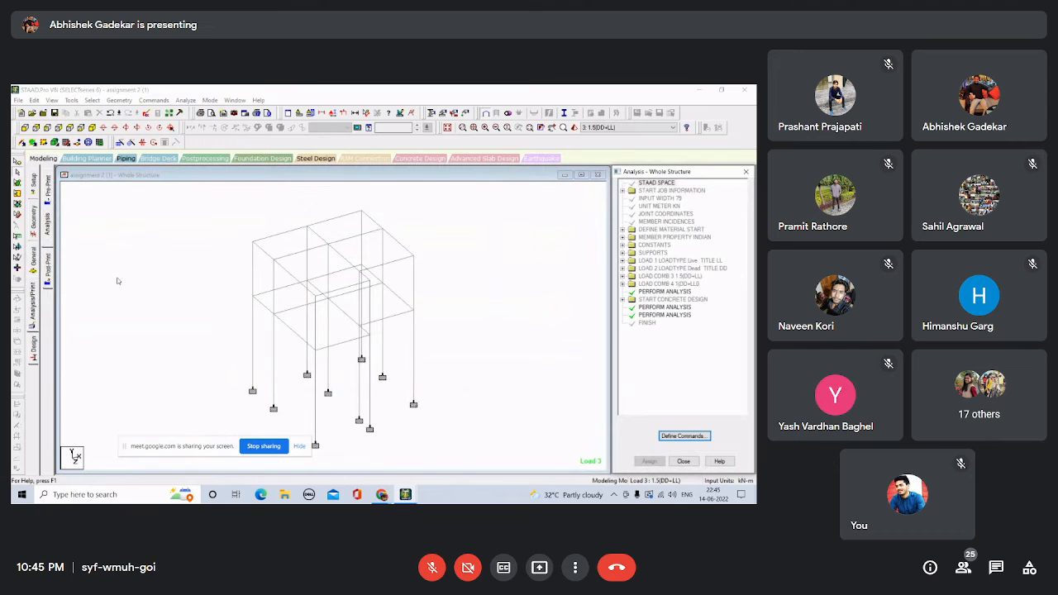
Run the analysis and enter post-processing mode with all four load cases selected for the results.
click(190, 101)
click(219, 111)
click(325, 301)
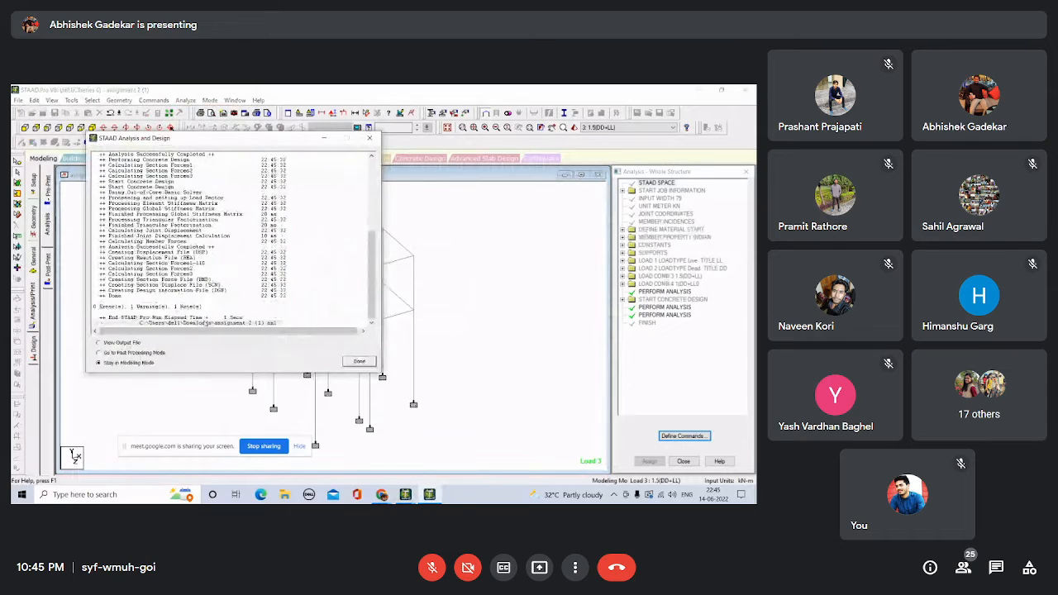
click(116, 353)
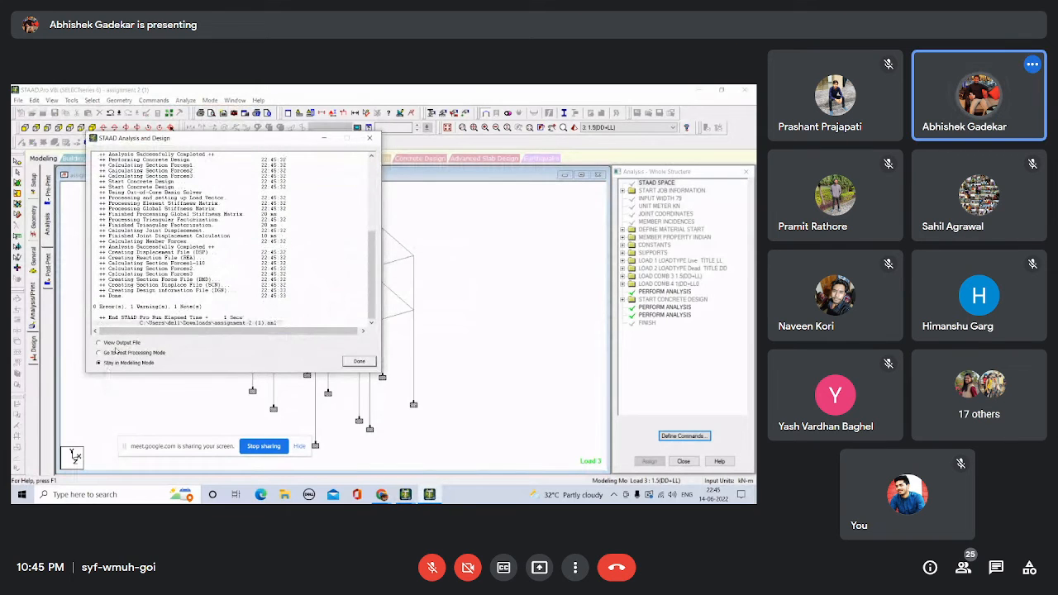
click(358, 361)
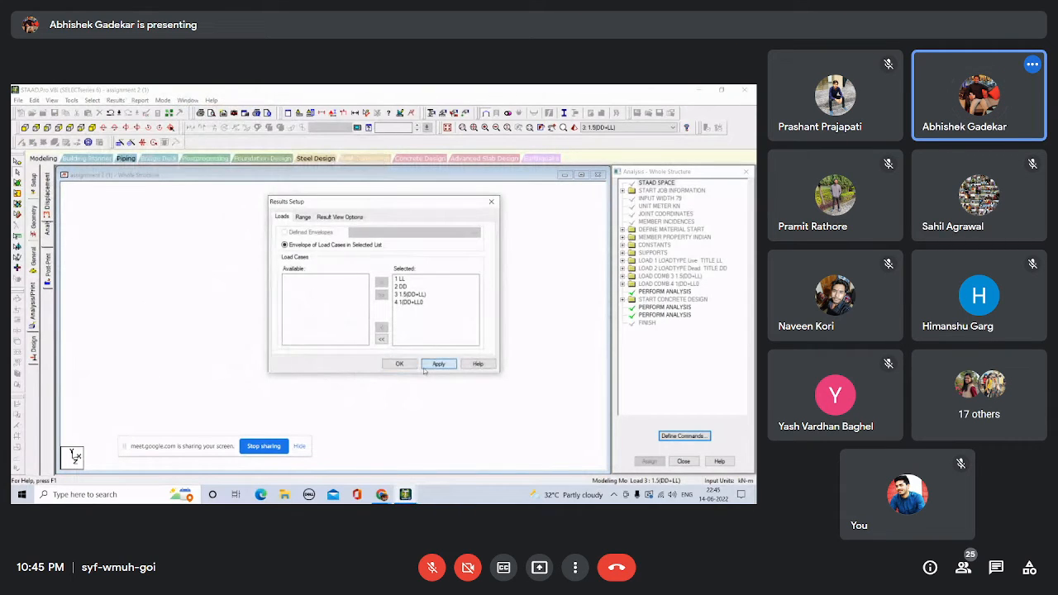
click(399, 363)
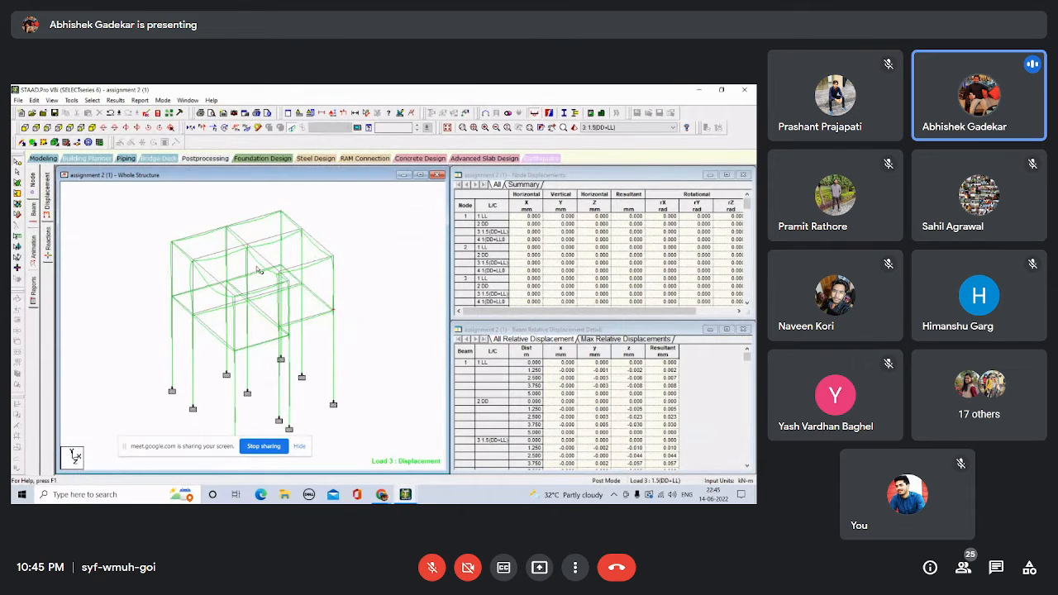
Examine the deflected shape of the structure with the Bending Z, Shear Z and Shear Y diagrams displayed.
scroll(258, 270, up, 1)
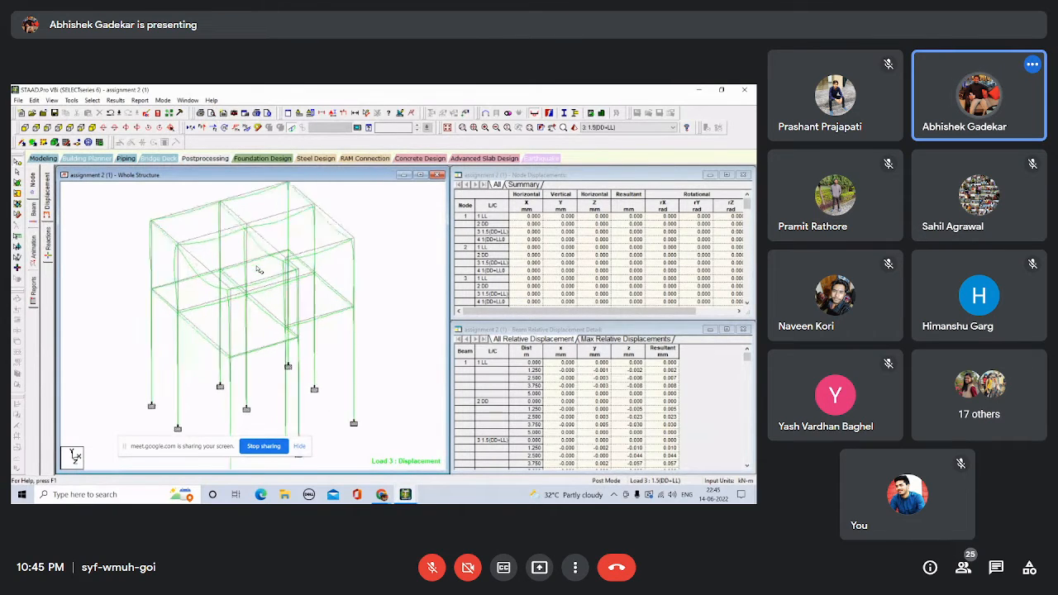
scroll(239, 230, up, 1)
scroll(220, 244, down, 1)
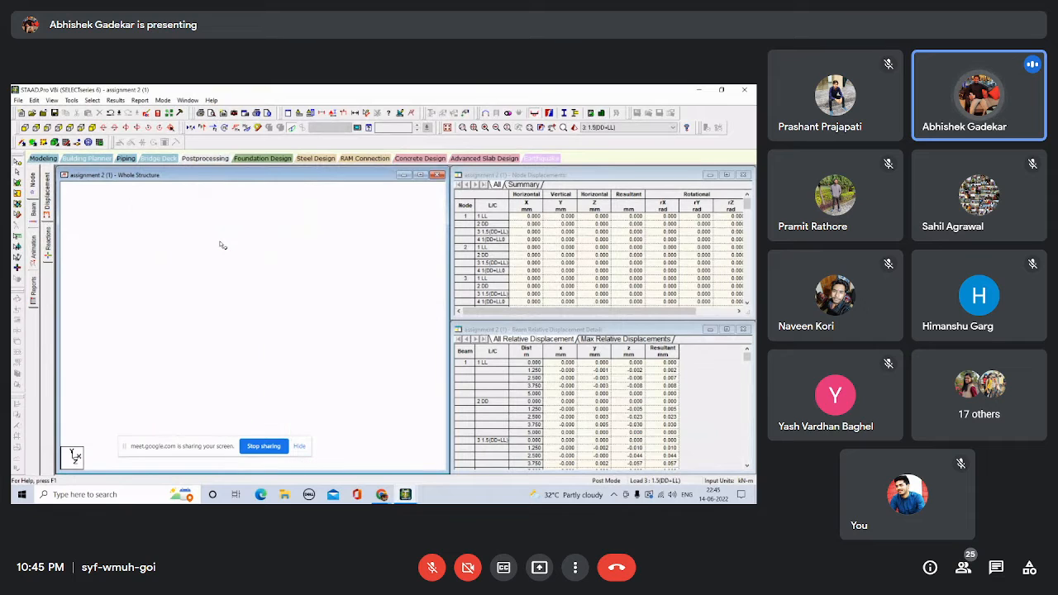
middle_drag(222, 248, 258, 276)
scroll(286, 263, down, 1)
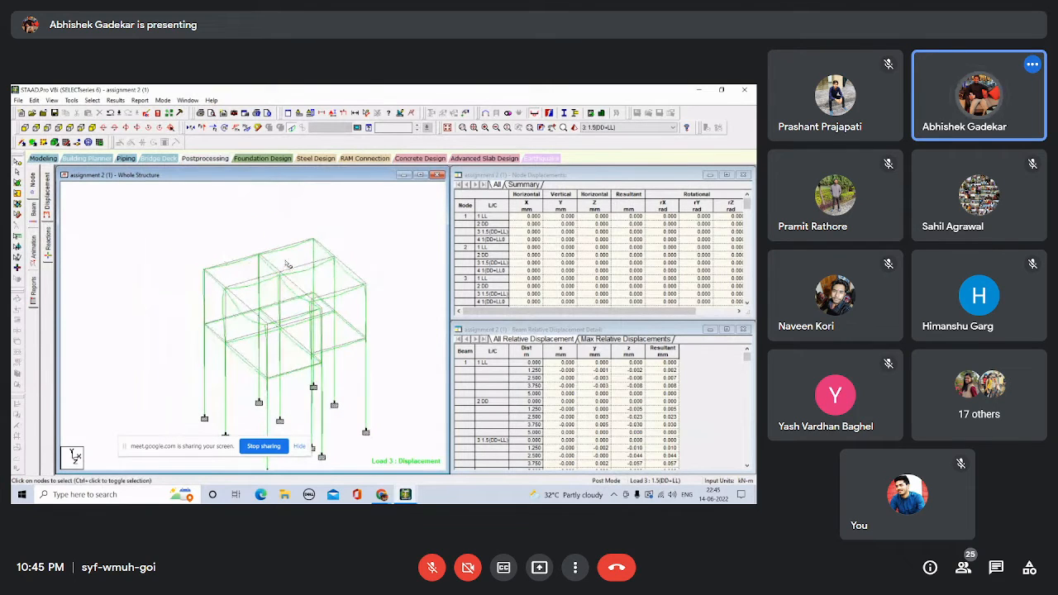
middle_drag(209, 229, 175, 210)
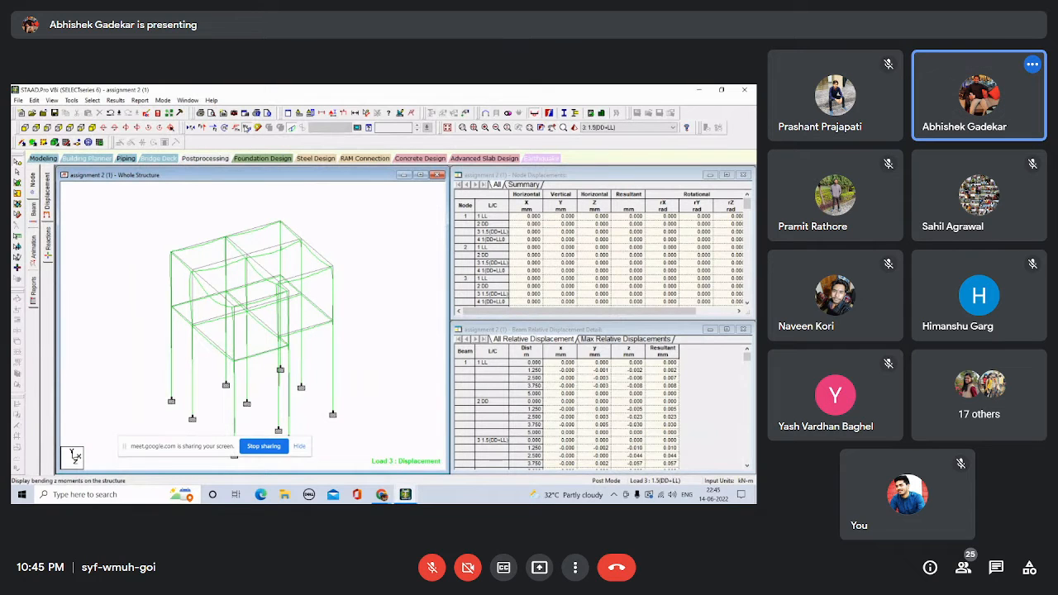
click(247, 128)
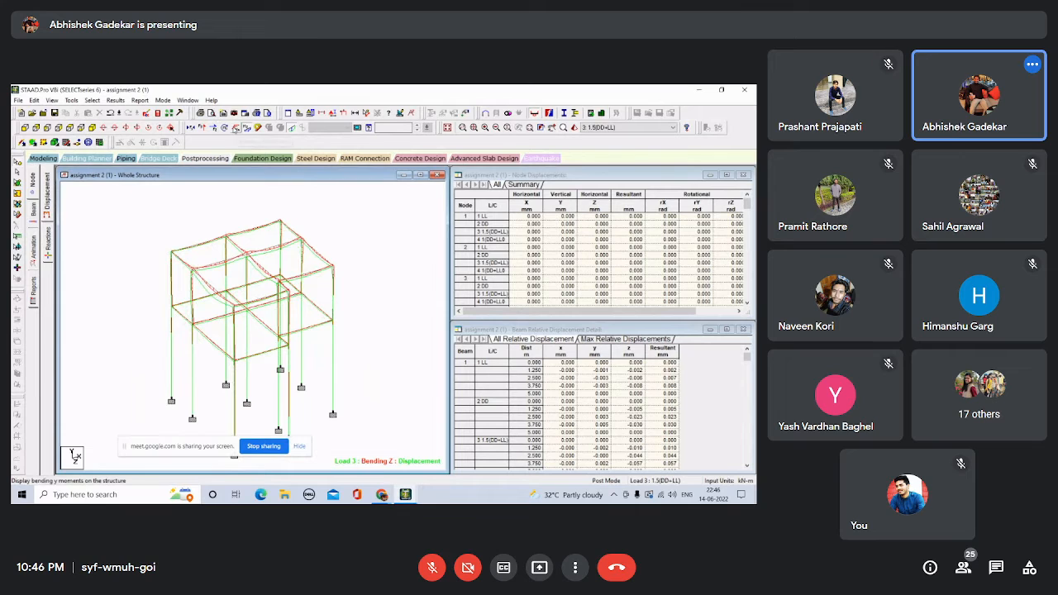
click(217, 128)
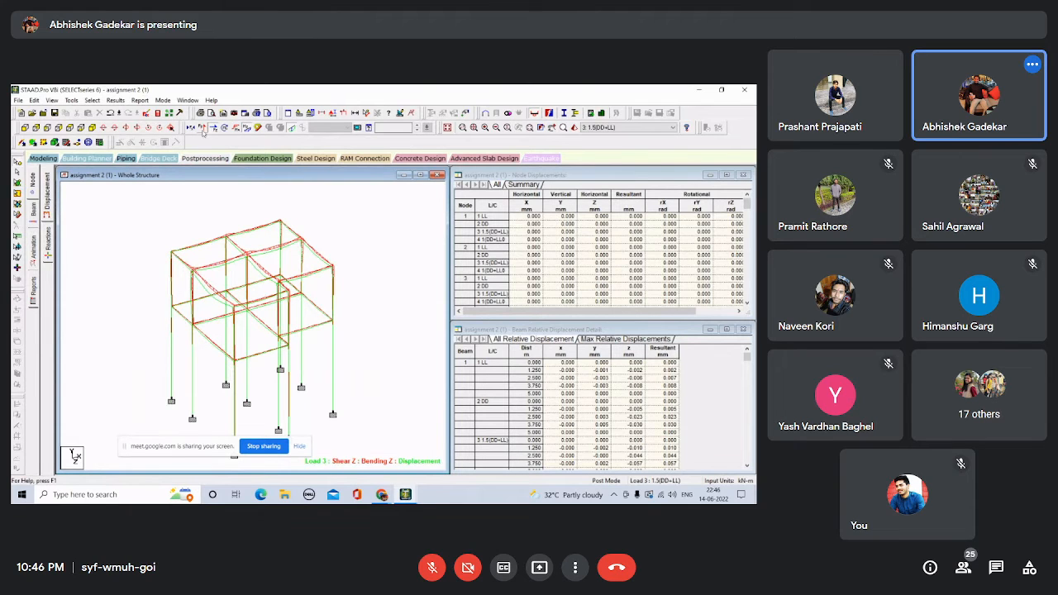
click(202, 128)
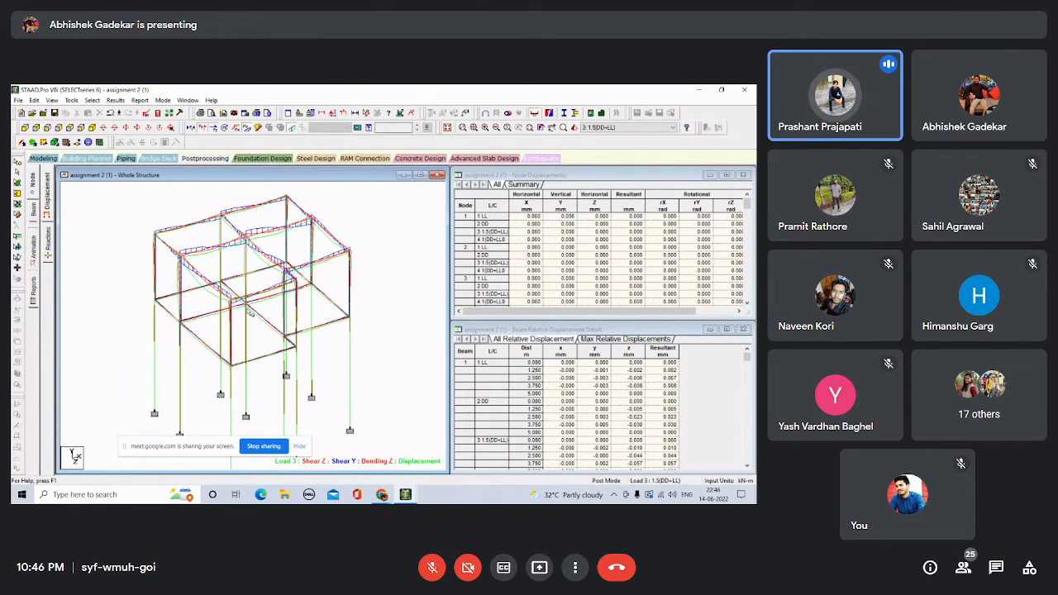
scroll(250, 312, up, 4)
scroll(254, 313, down, 2)
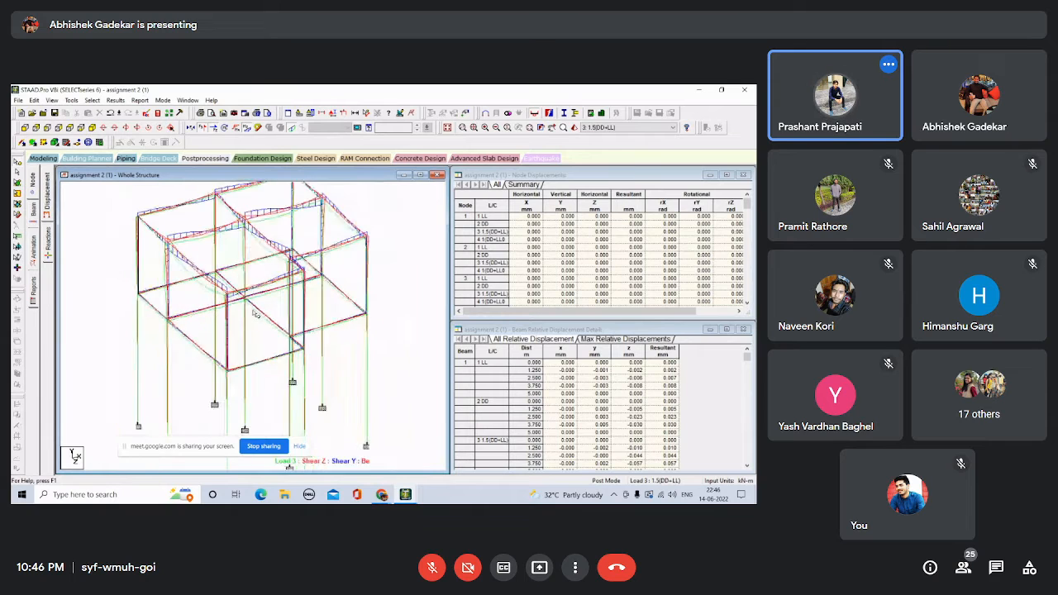
scroll(255, 313, down, 2)
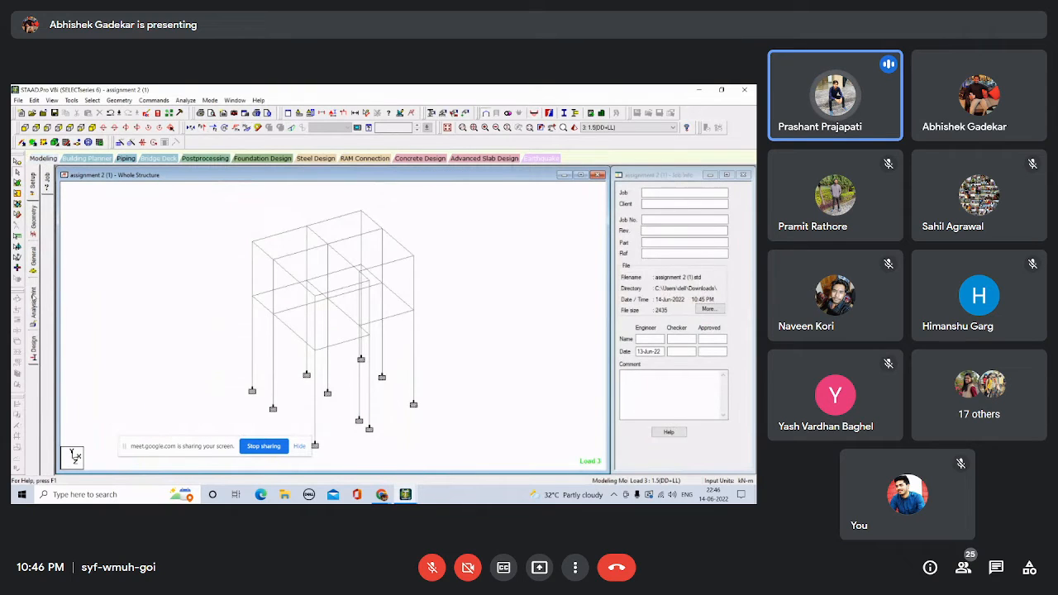
Return to modeling mode and inspect the section properties, loading and shear-bending results of the upper-storey corner column.
double_click(253, 269)
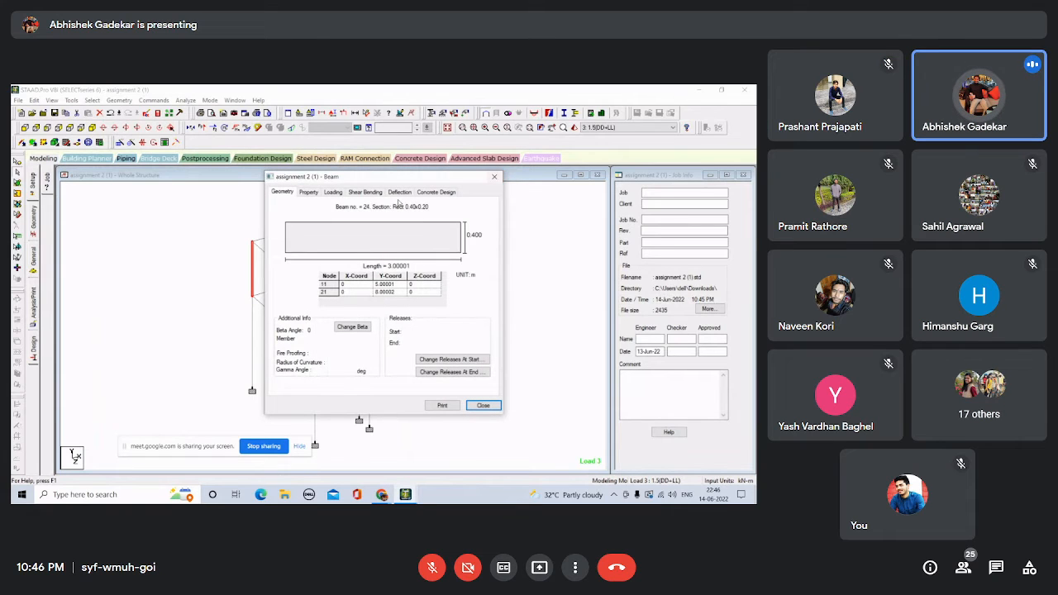
click(308, 191)
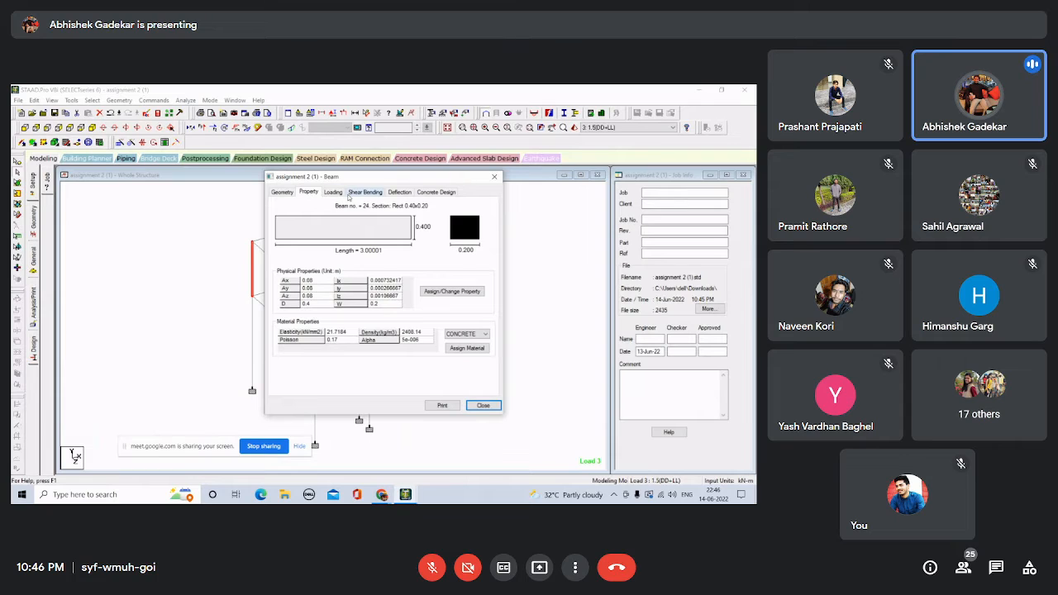
click(333, 192)
click(364, 192)
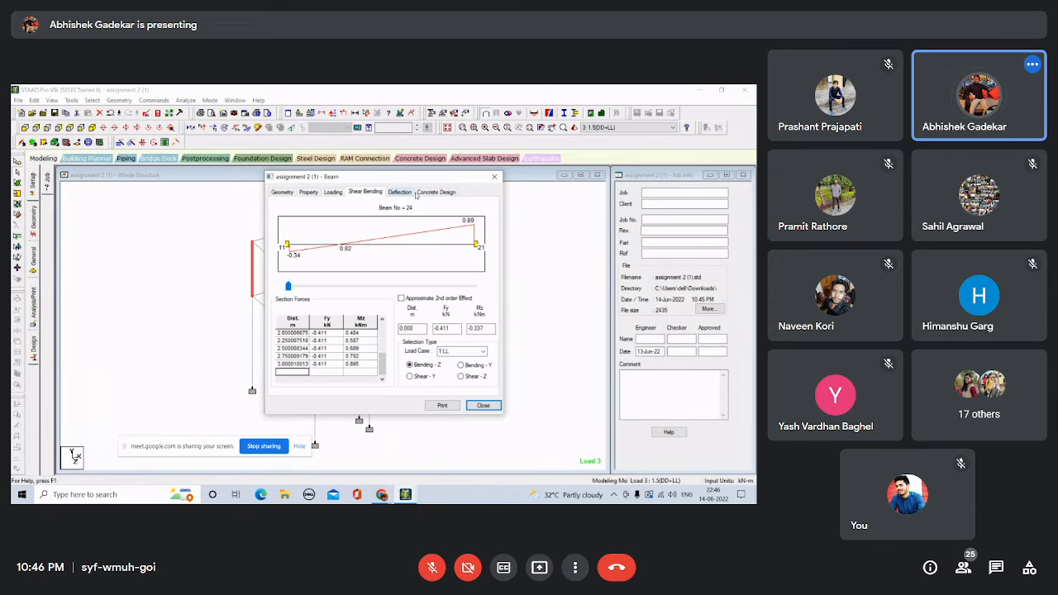
click(494, 176)
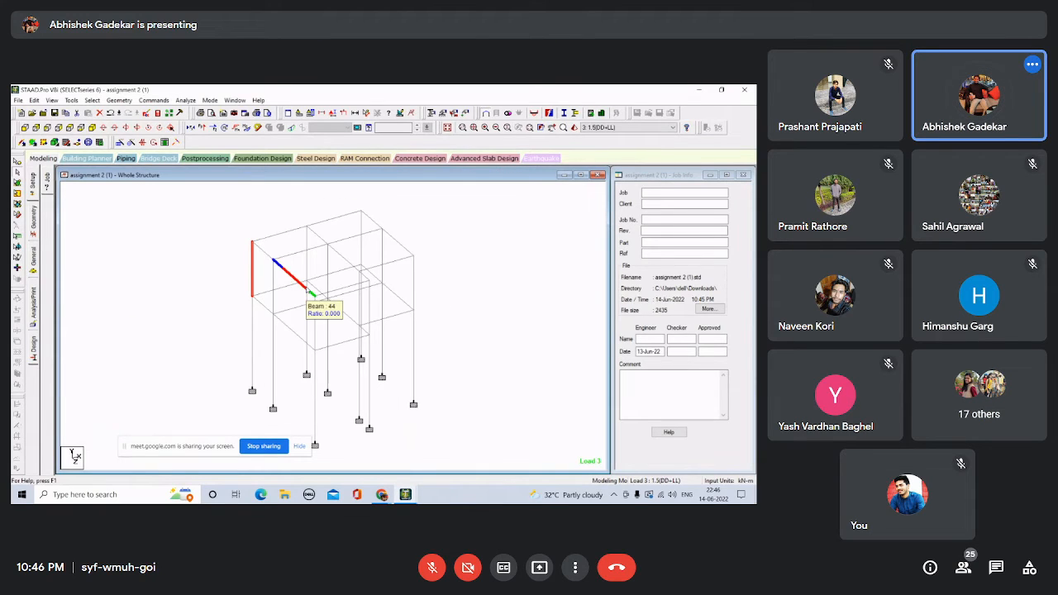
Review the section properties assigned to the members and the structure's concrete design commands.
click(34, 263)
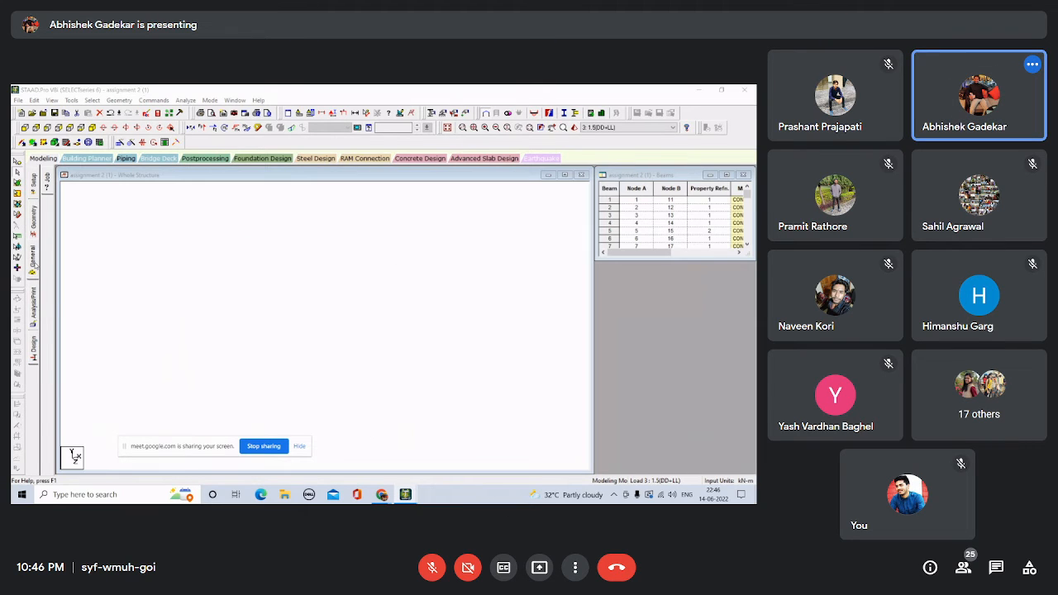
click(48, 302)
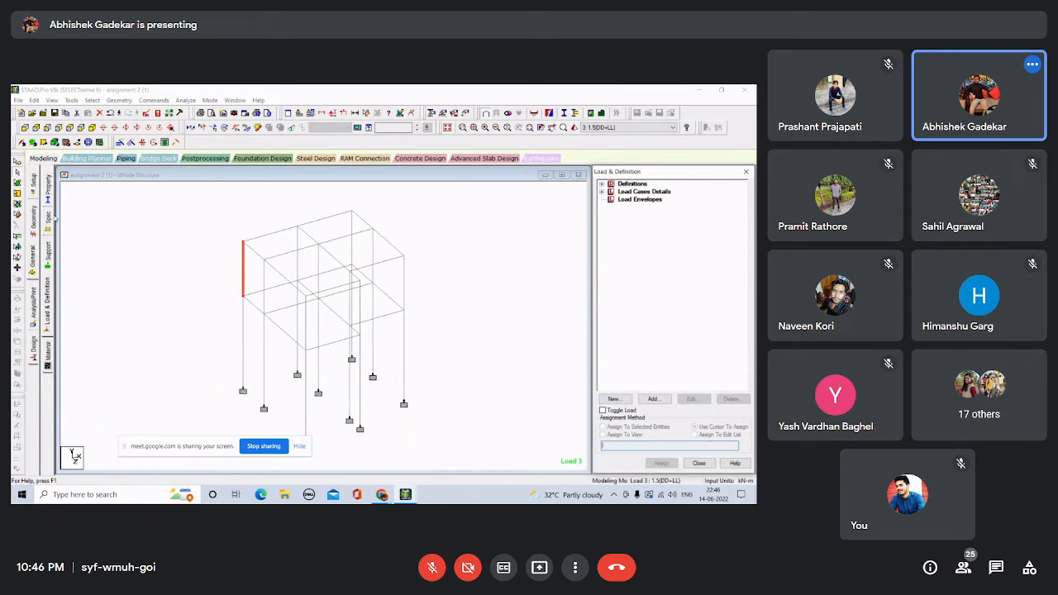
click(48, 188)
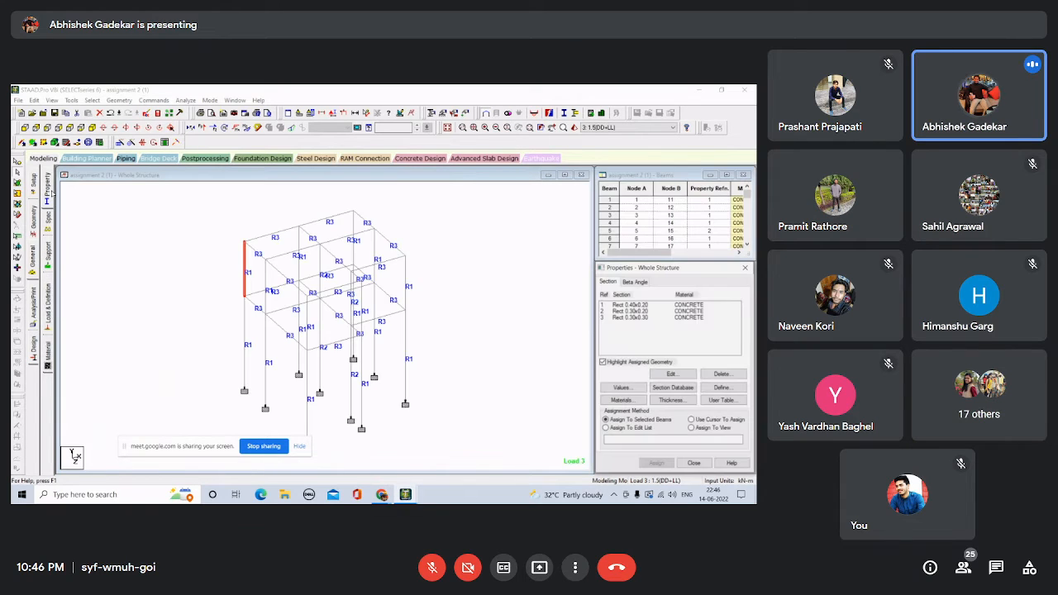
click(36, 348)
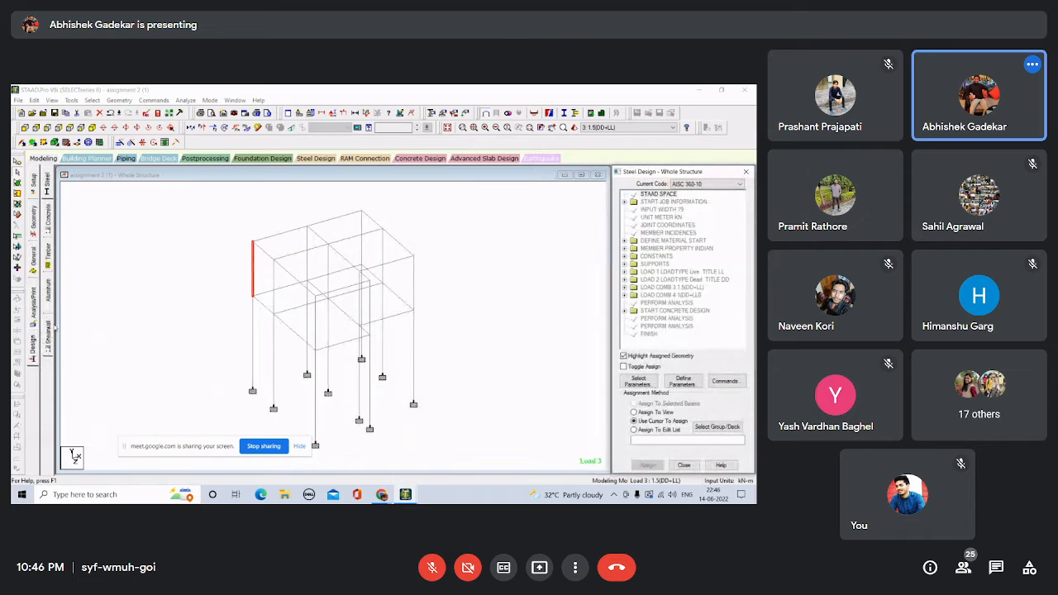
click(49, 221)
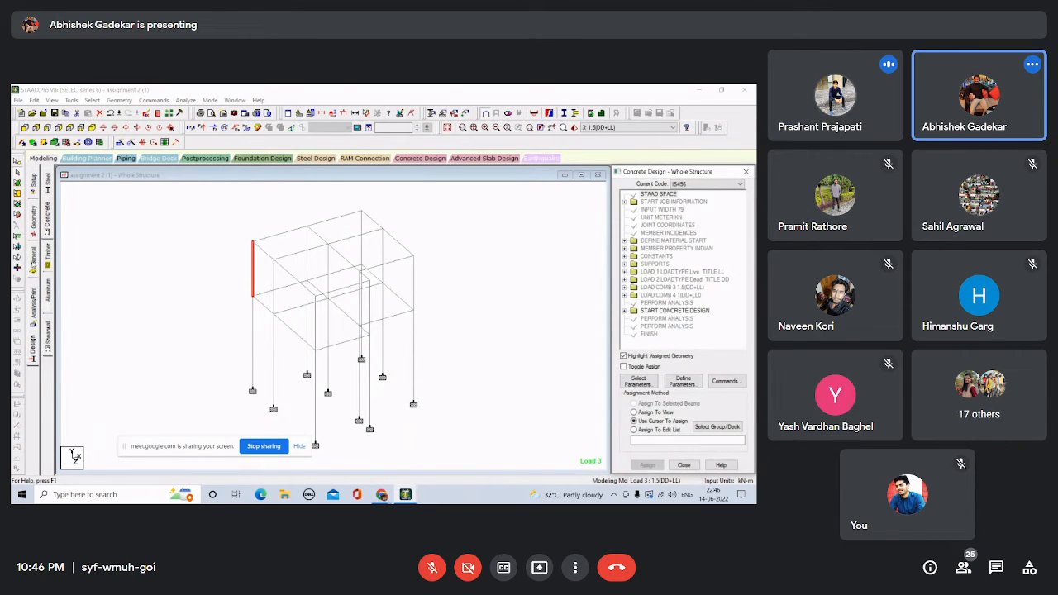
Look over the load definition page and browse the steel design codes available for the structure.
click(32, 263)
click(47, 301)
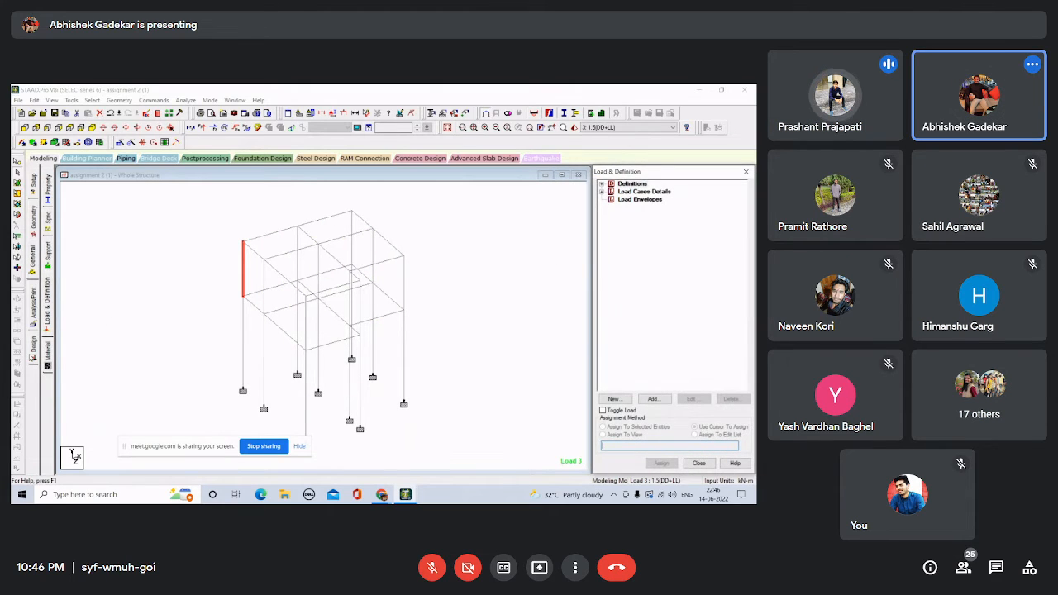
click(33, 356)
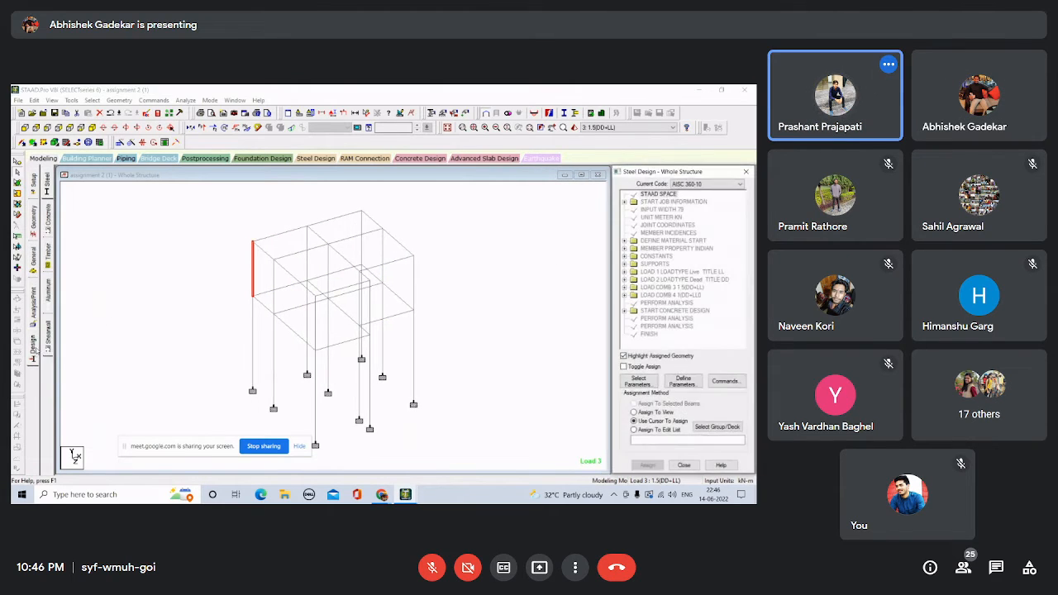
click(723, 183)
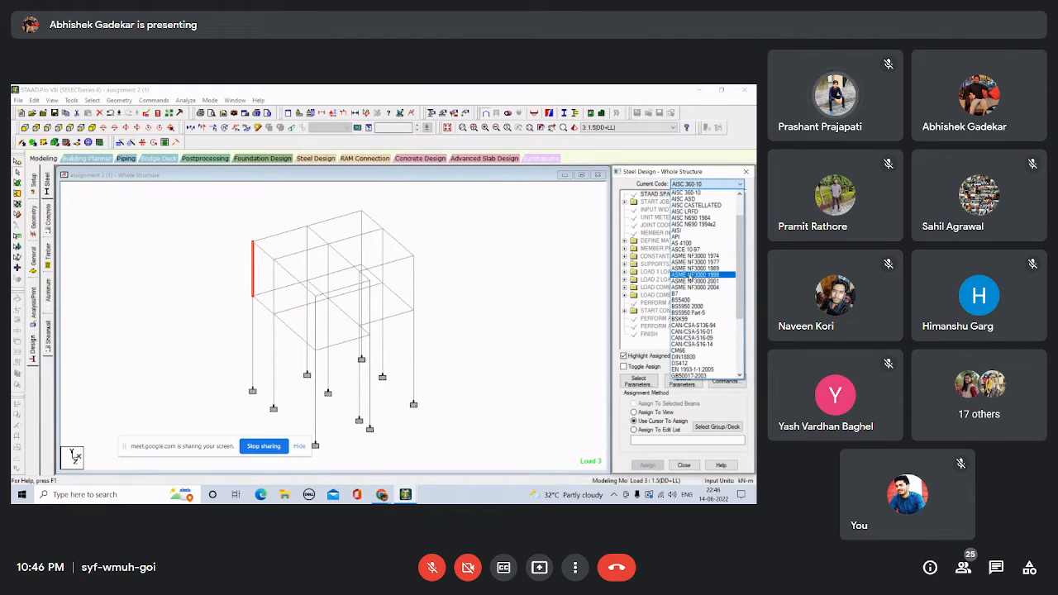
scroll(742, 283, down, 2)
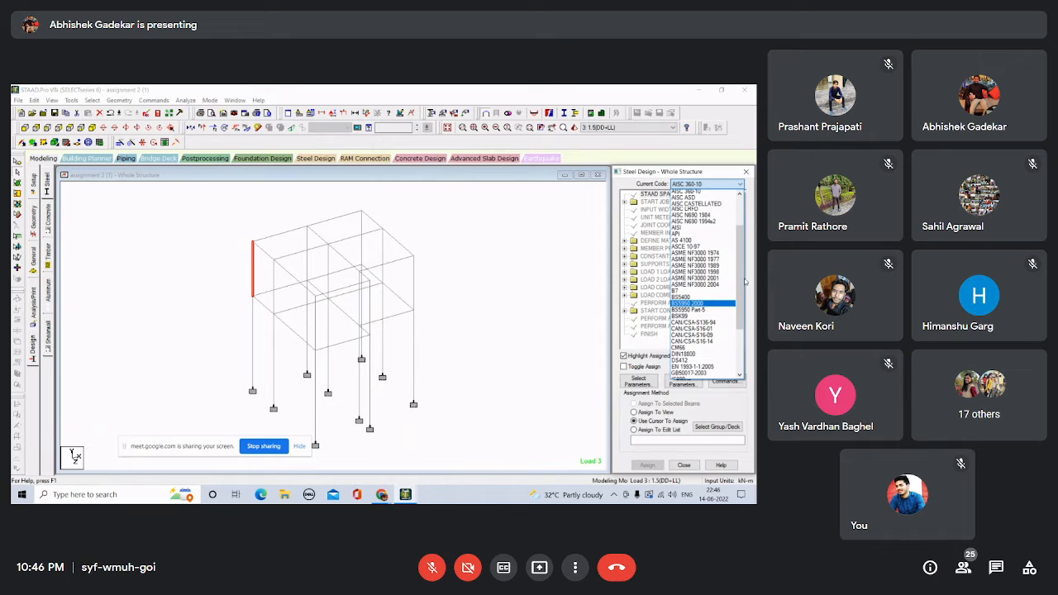
drag(743, 282, 742, 290)
Review the commands under START CONCRETE DESIGN for IS456 and highlight the members assigned the FYSEC parameter.
click(47, 217)
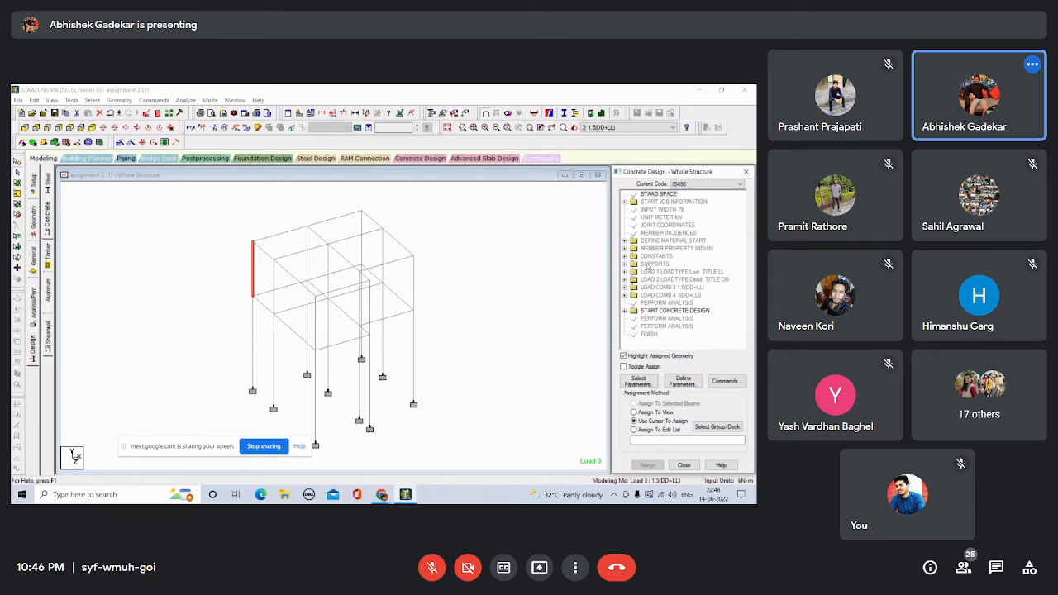
click(625, 311)
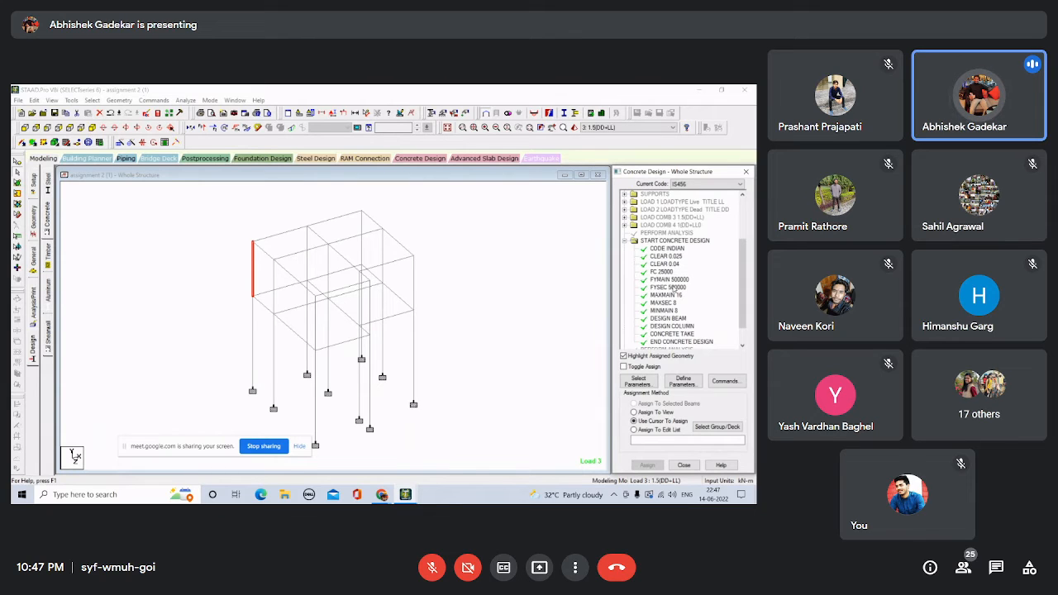
scroll(749, 291, down, 1)
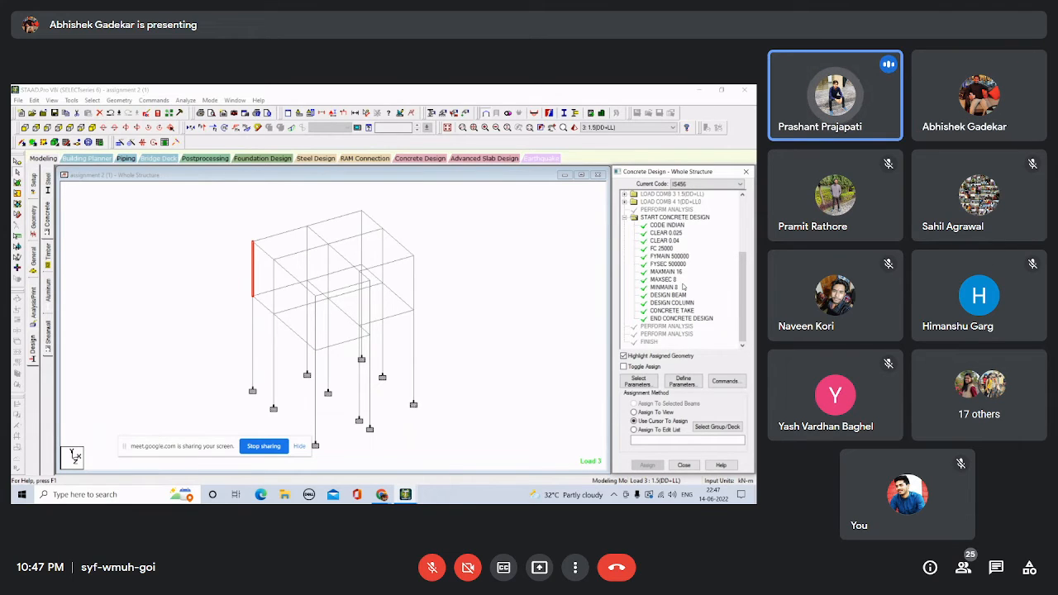
click(671, 256)
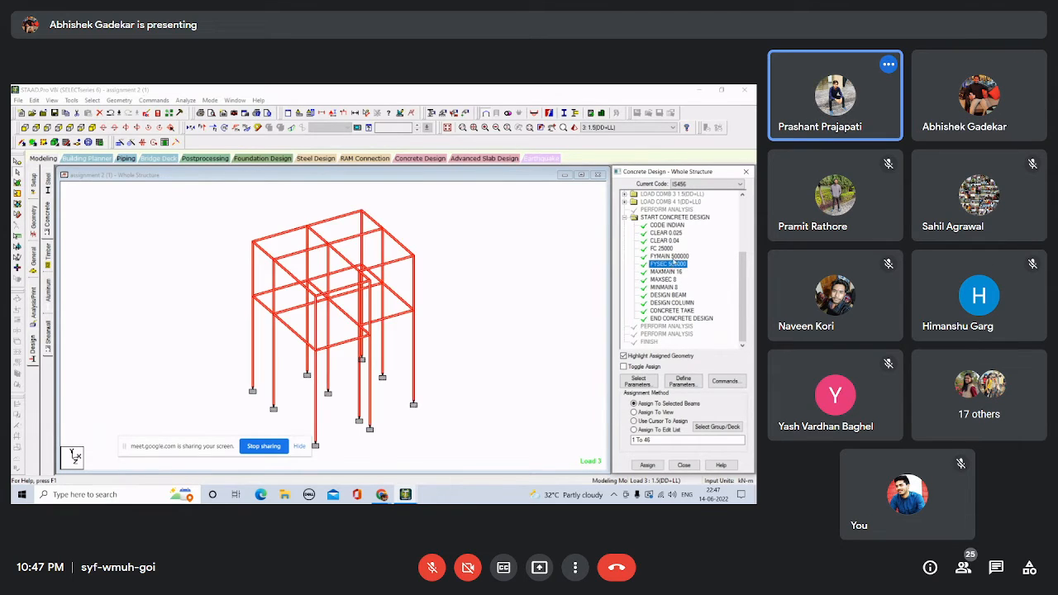
click(582, 278)
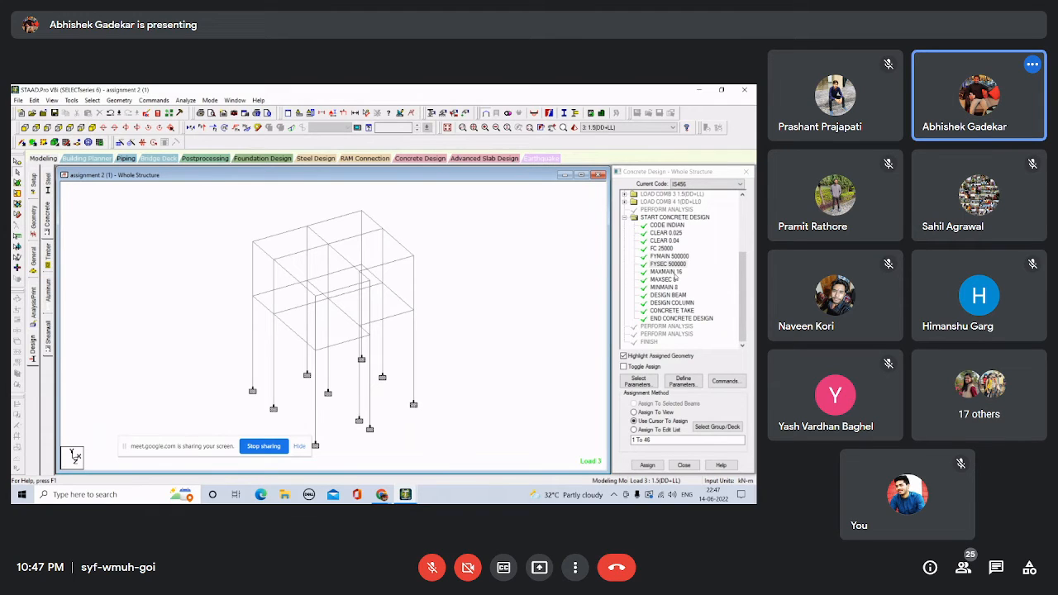
click(626, 217)
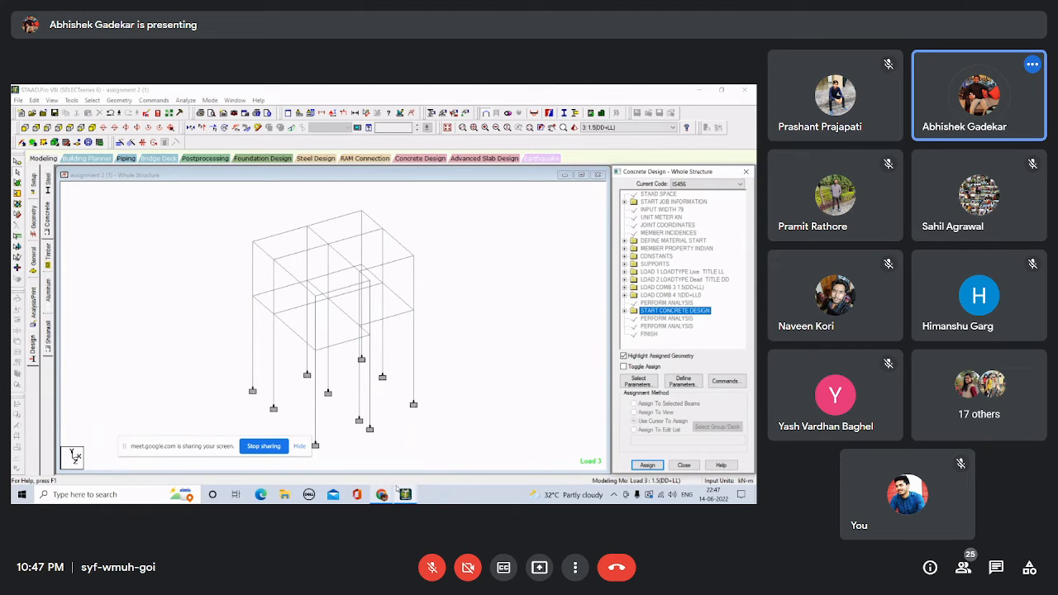
Close the assignment 2 and floor load models and switch to Chrome.
mouse_move(405, 494)
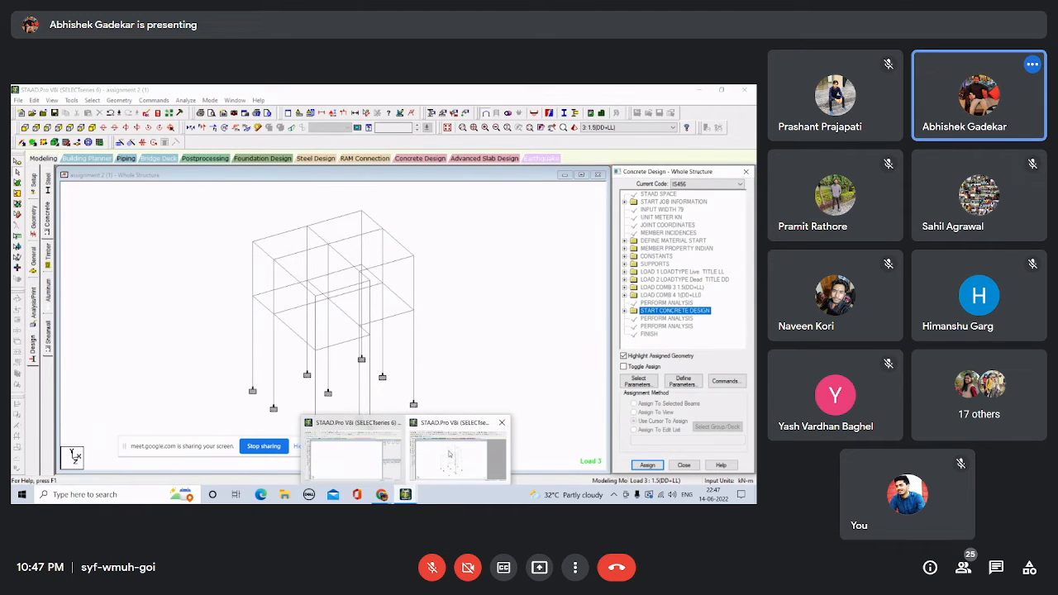
click(500, 424)
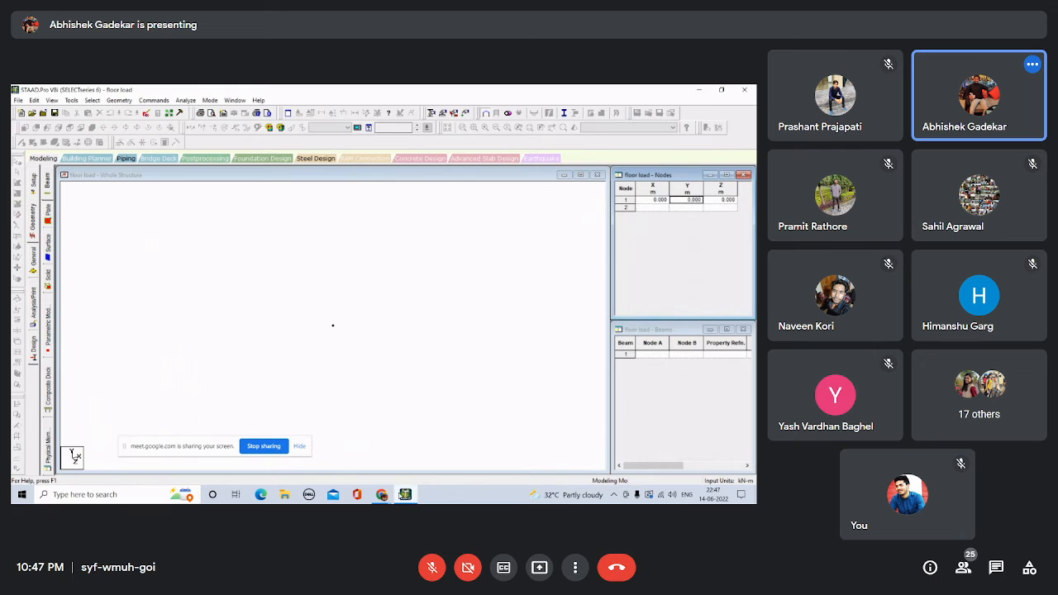
mouse_move(403, 494)
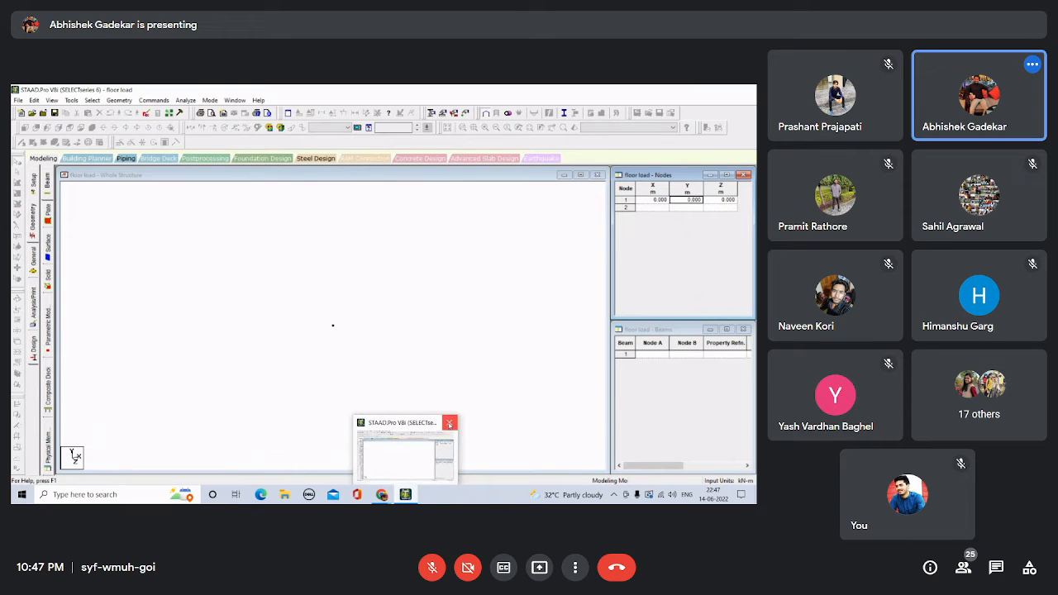
click(449, 423)
click(449, 424)
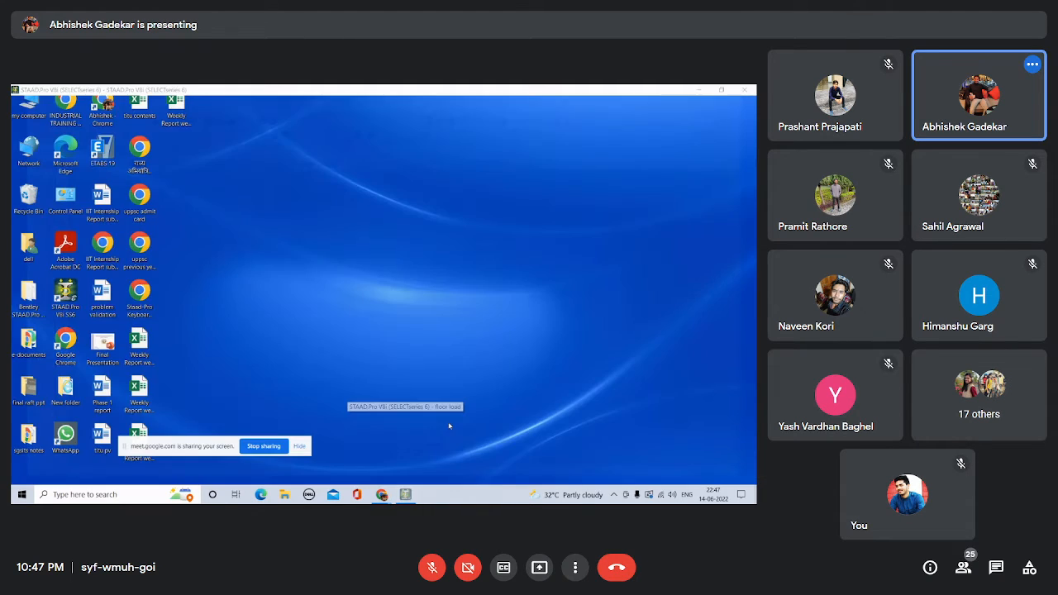
mouse_move(381, 495)
click(333, 457)
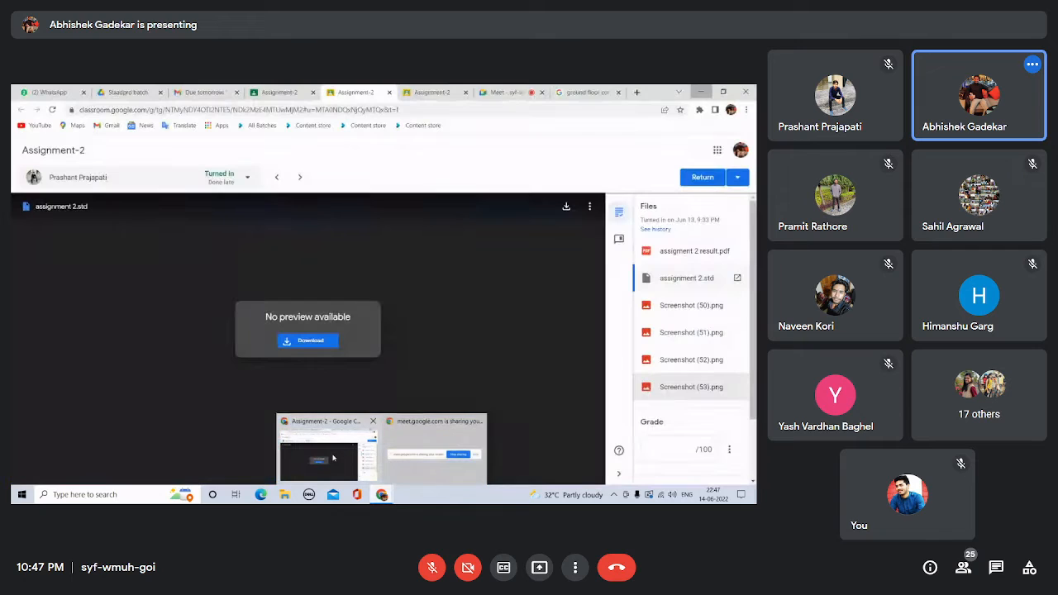
click(509, 92)
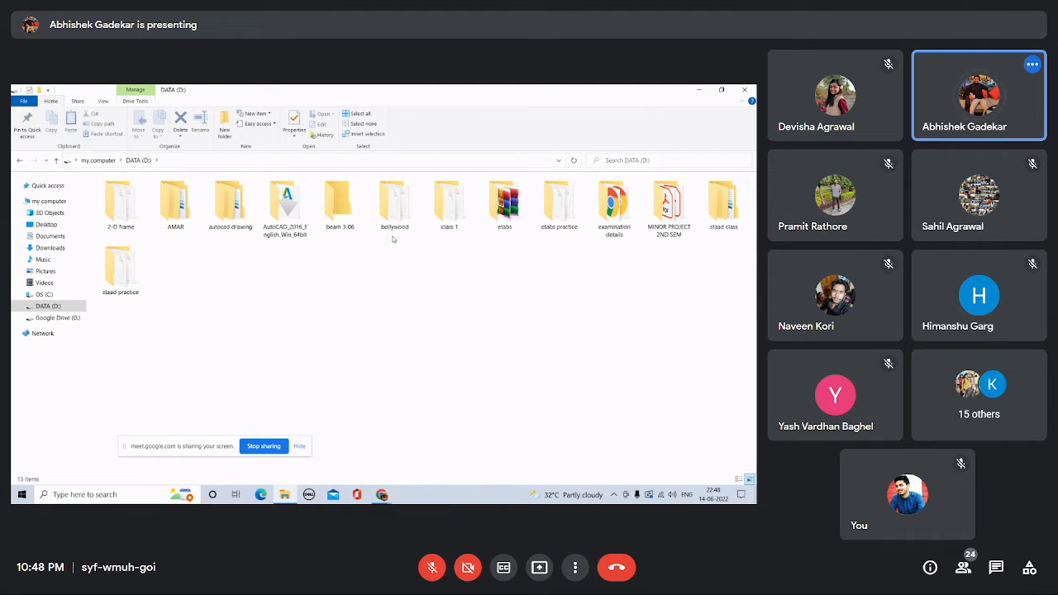
Look through the MINOR PROJECT 2ND SEM folder on the DATA (D:) drive and return to the desktop, refreshing it.
click(373, 233)
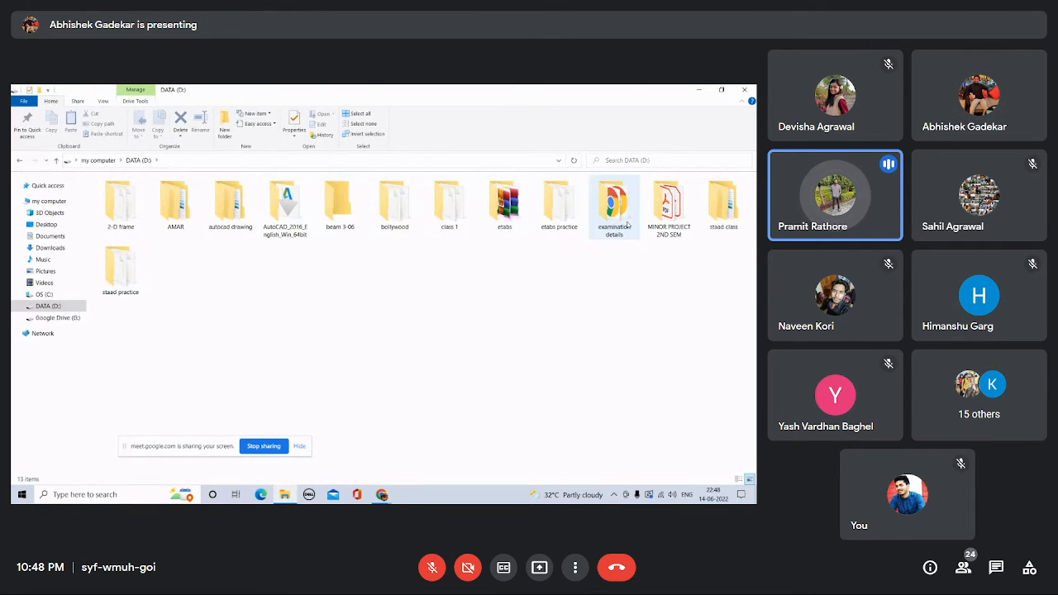
double_click(669, 205)
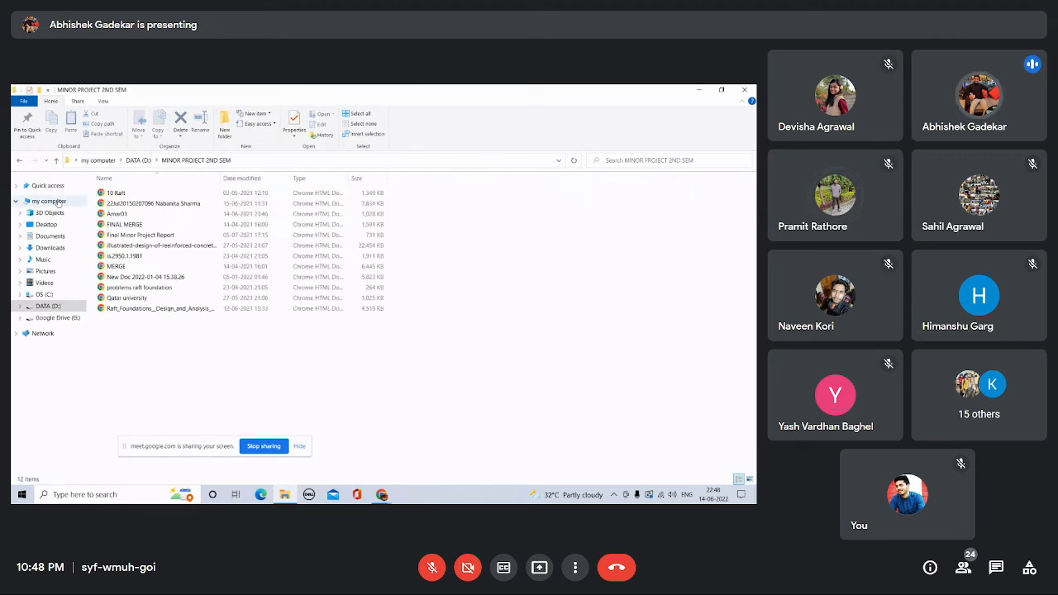
click(20, 161)
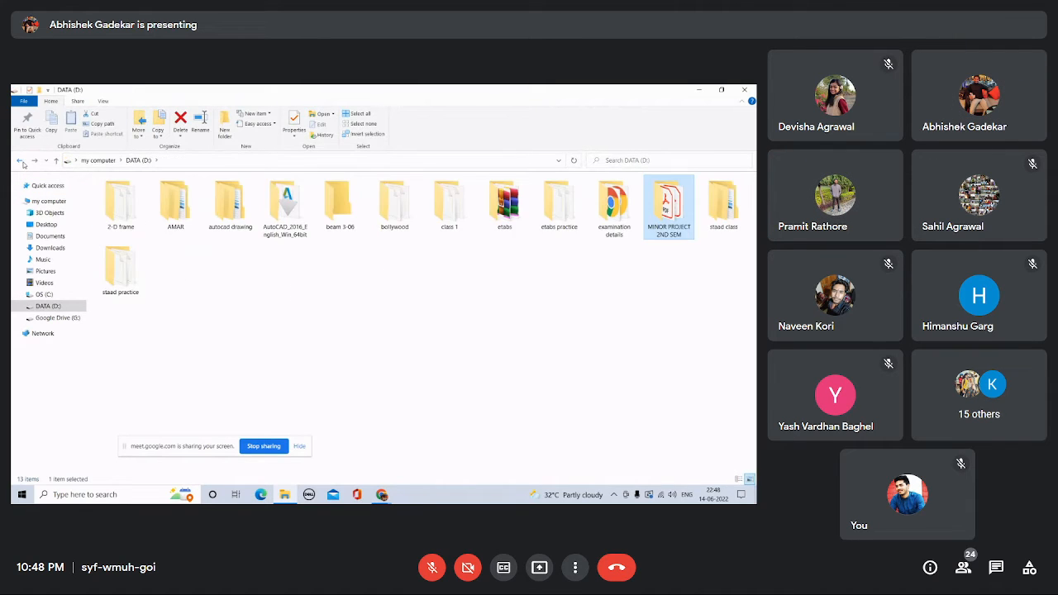
click(20, 162)
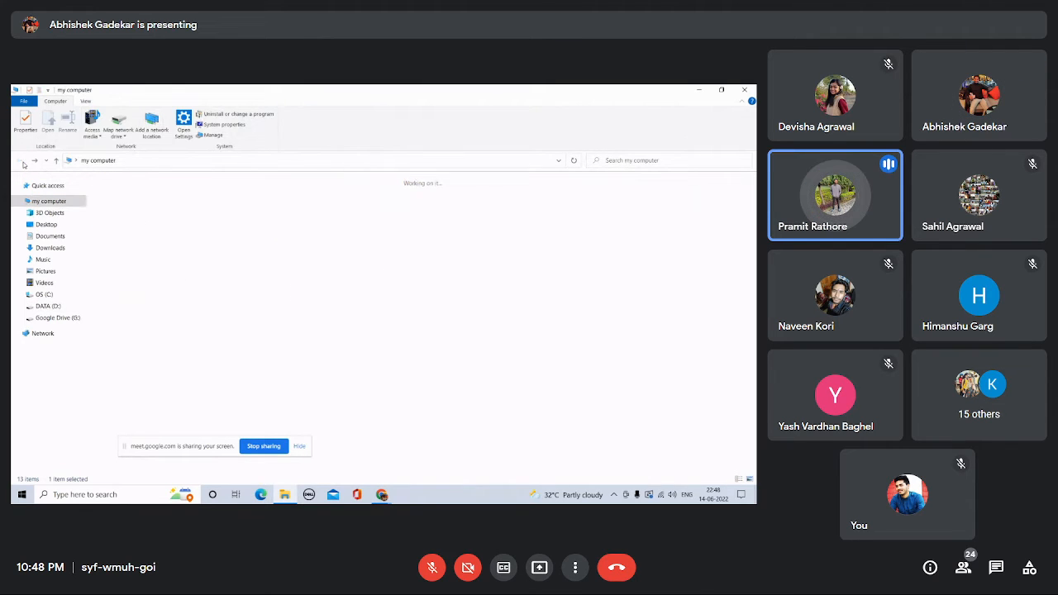
click(699, 90)
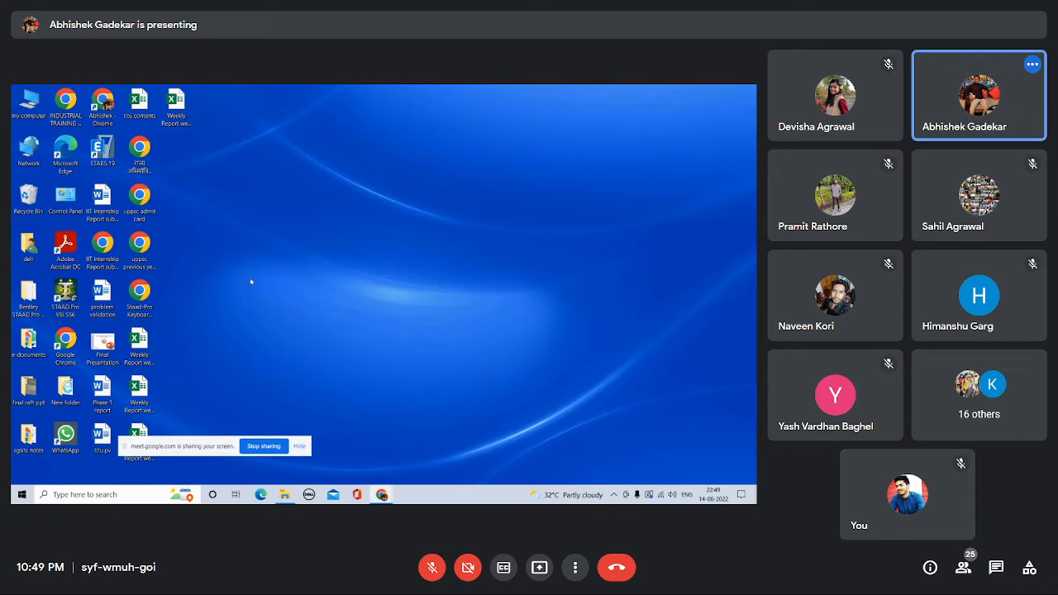
right_click(251, 161)
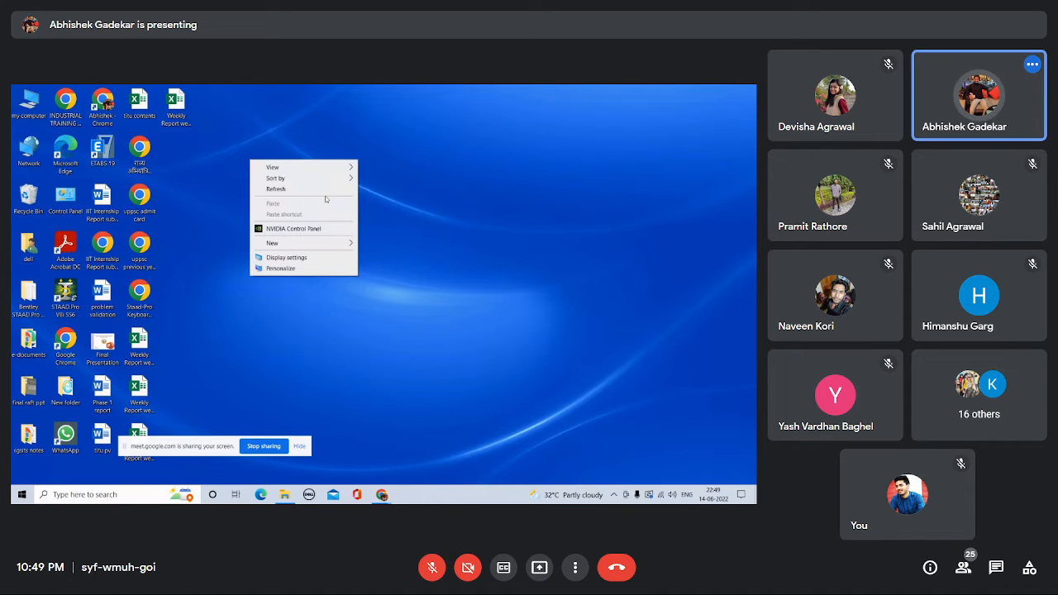
click(323, 190)
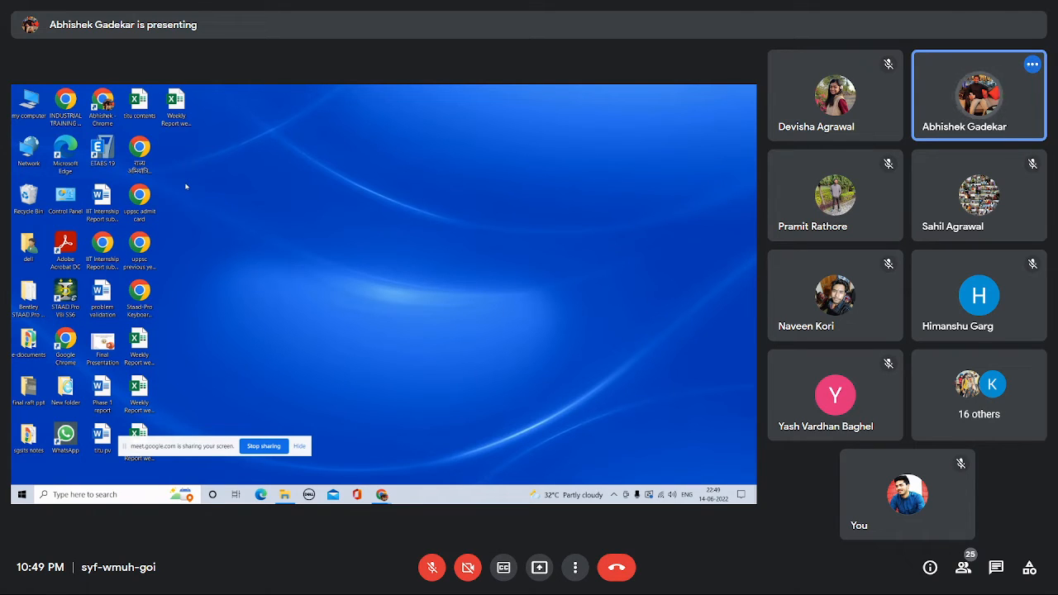
Open the IS 13920 - 2016 document from the IS CODES folder inside the sgsits notes desktop folder.
double_click(28, 437)
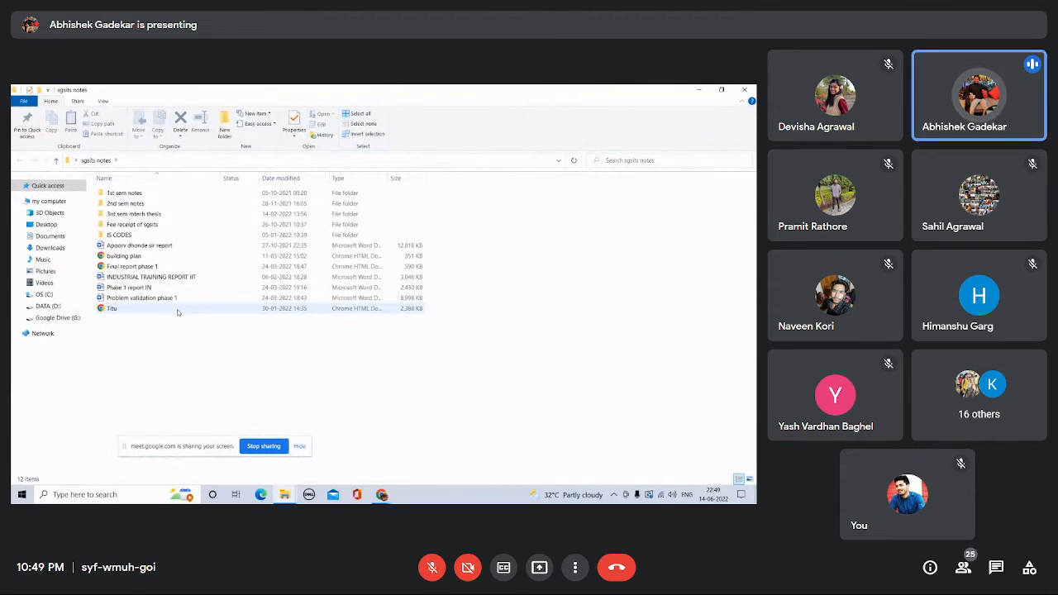
click(133, 236)
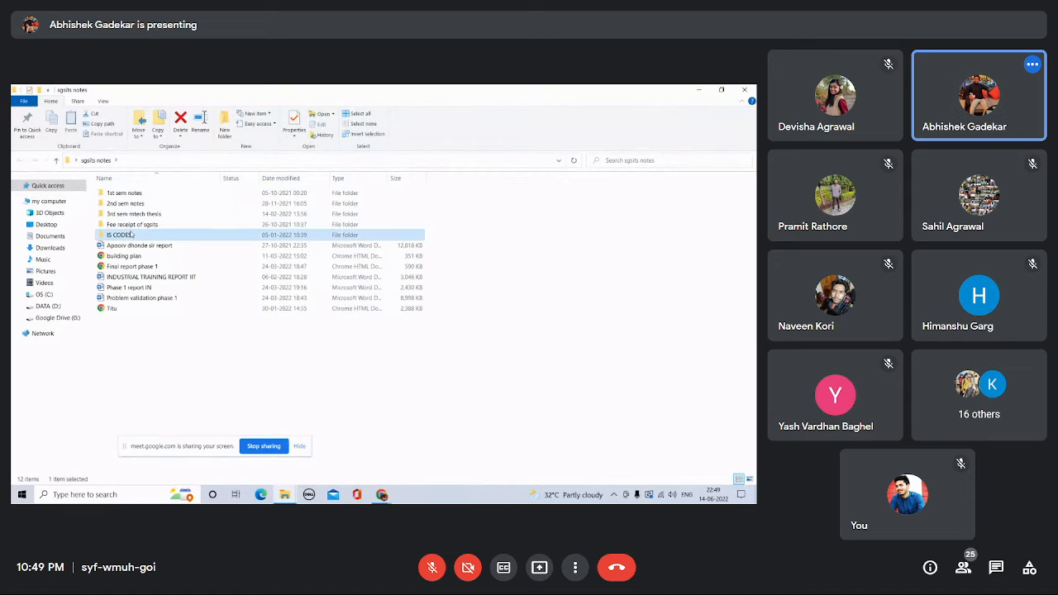
double_click(132, 236)
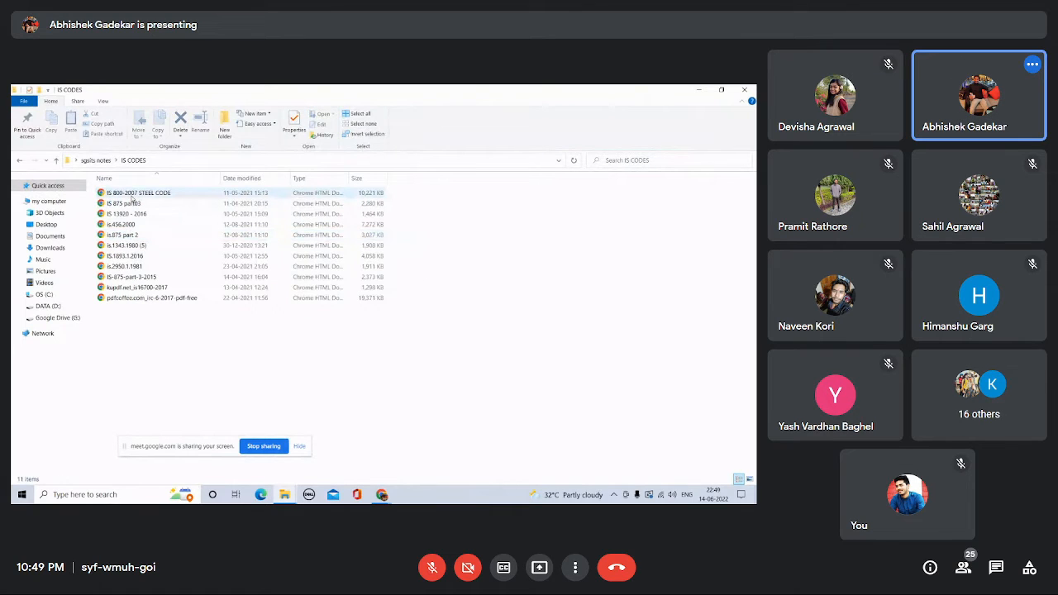
double_click(131, 216)
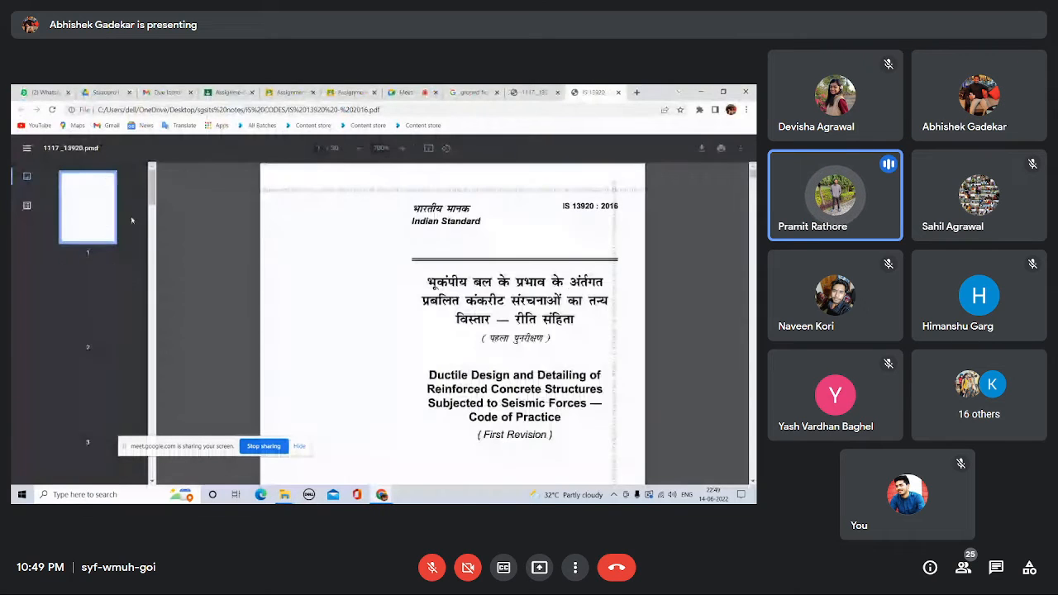
Look through the IS 13920 : 2016 code from its cover and foreword to the beam reinforcement and splicing provisions.
scroll(574, 297, down, 2)
scroll(574, 296, down, 4)
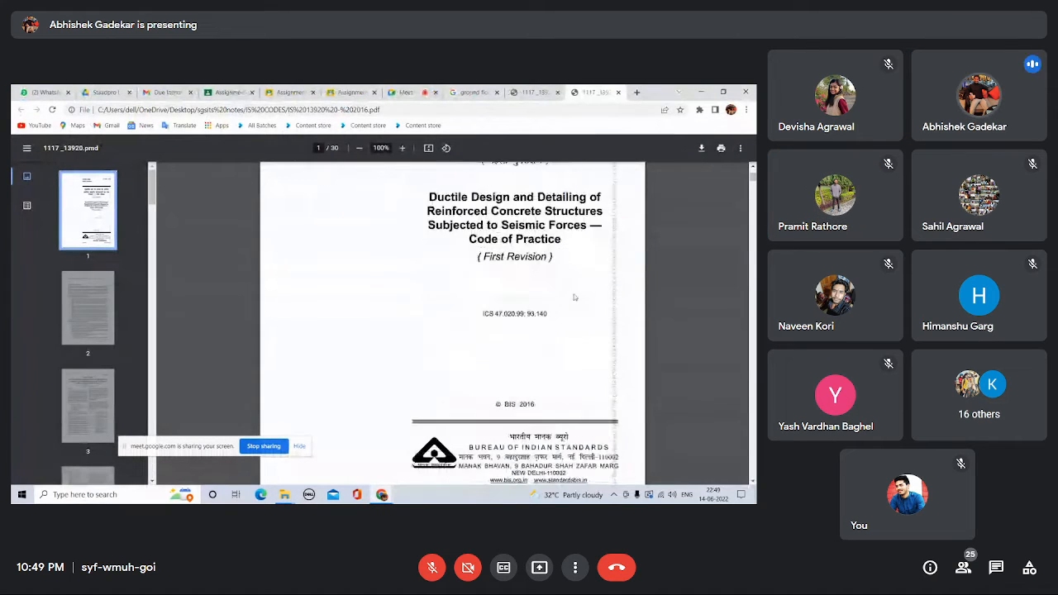
scroll(590, 310, down, 1)
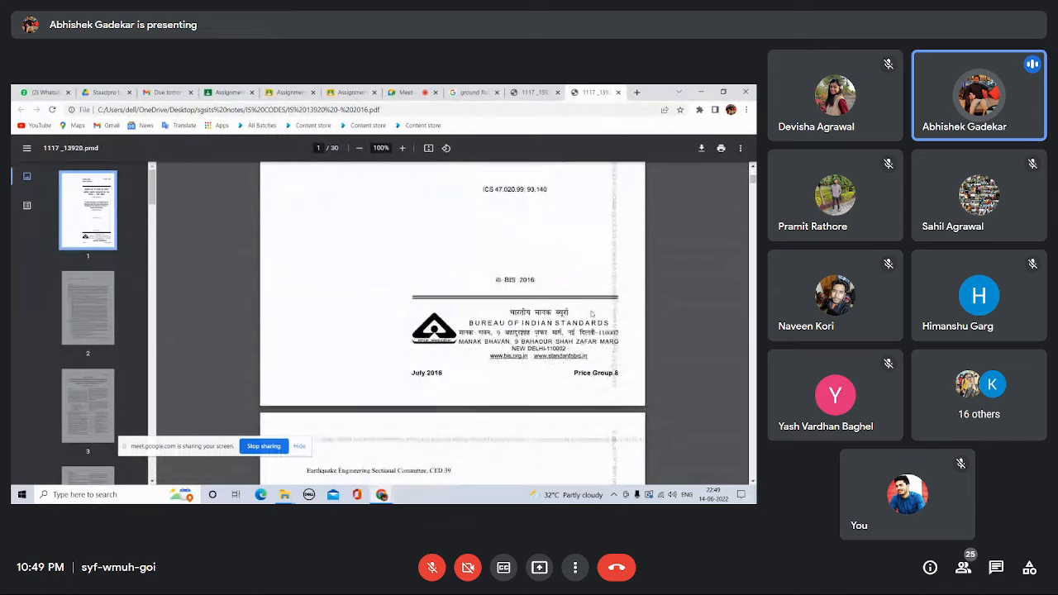
scroll(591, 312, down, 4)
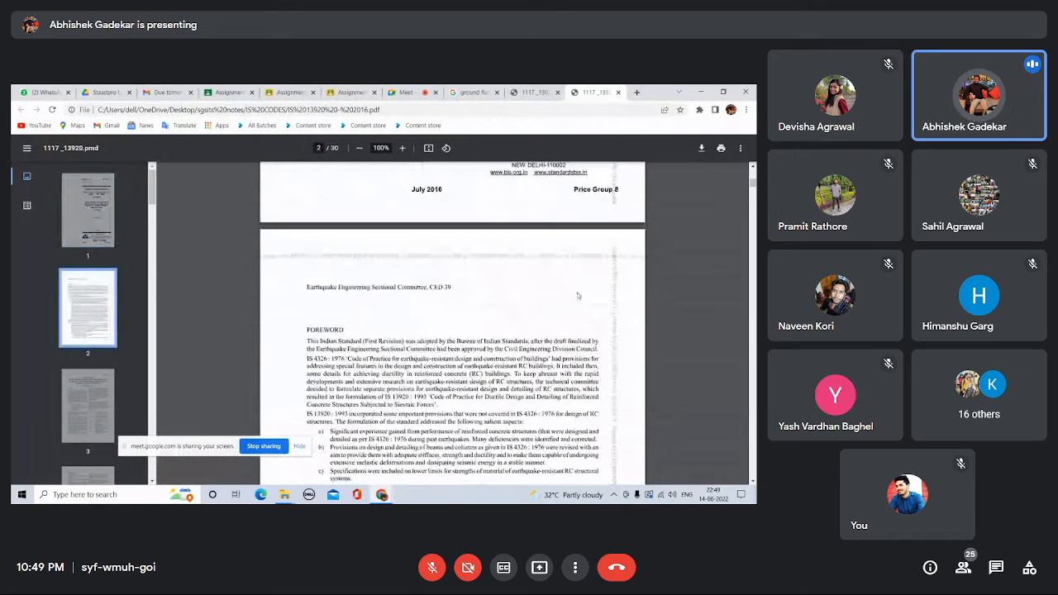
scroll(578, 295, down, 3)
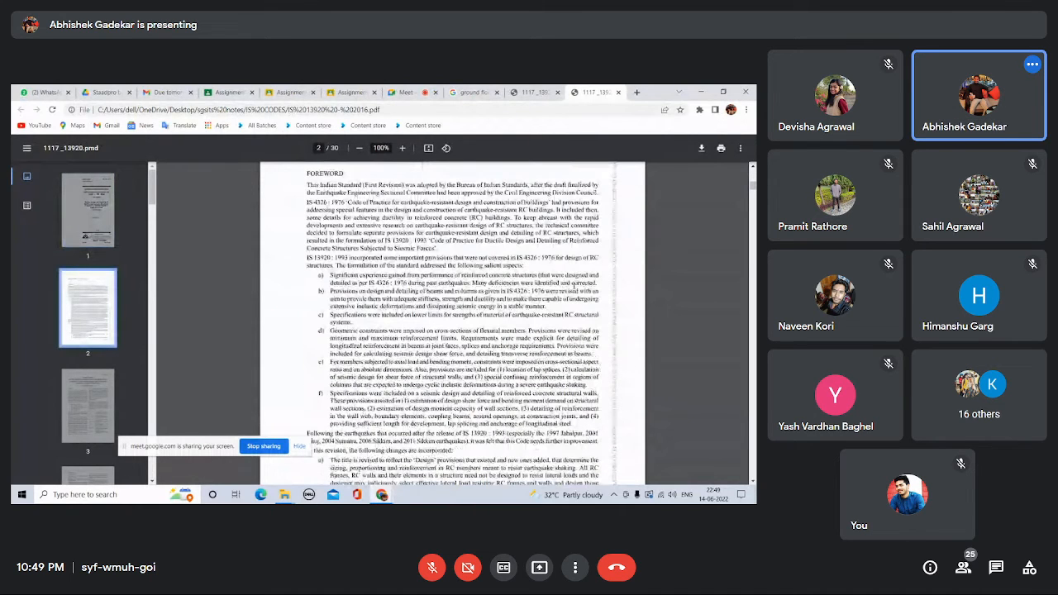
scroll(576, 282, down, 8)
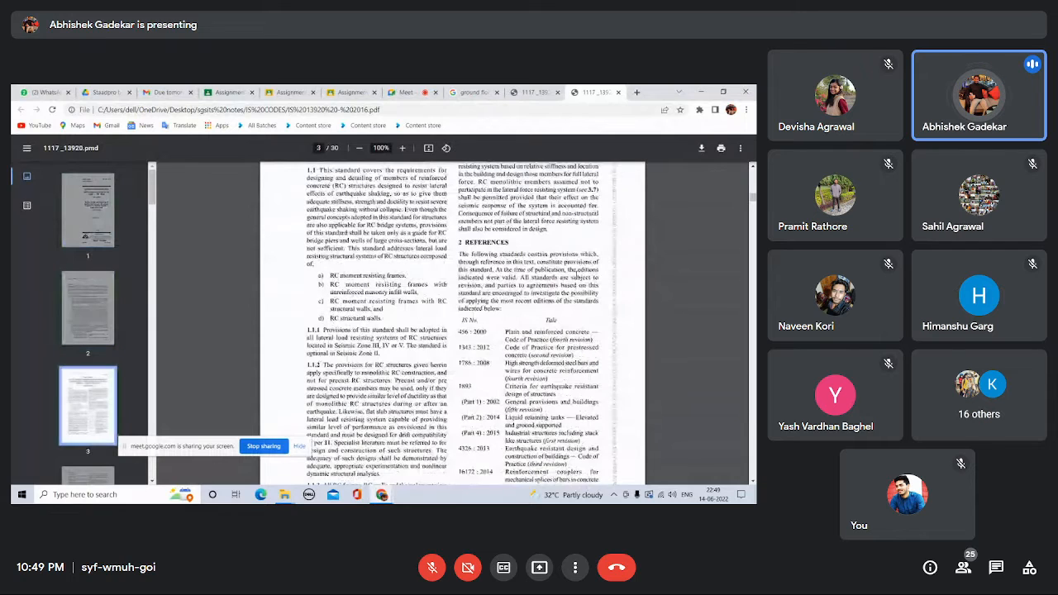
scroll(576, 281, down, 8)
scroll(576, 278, down, 15)
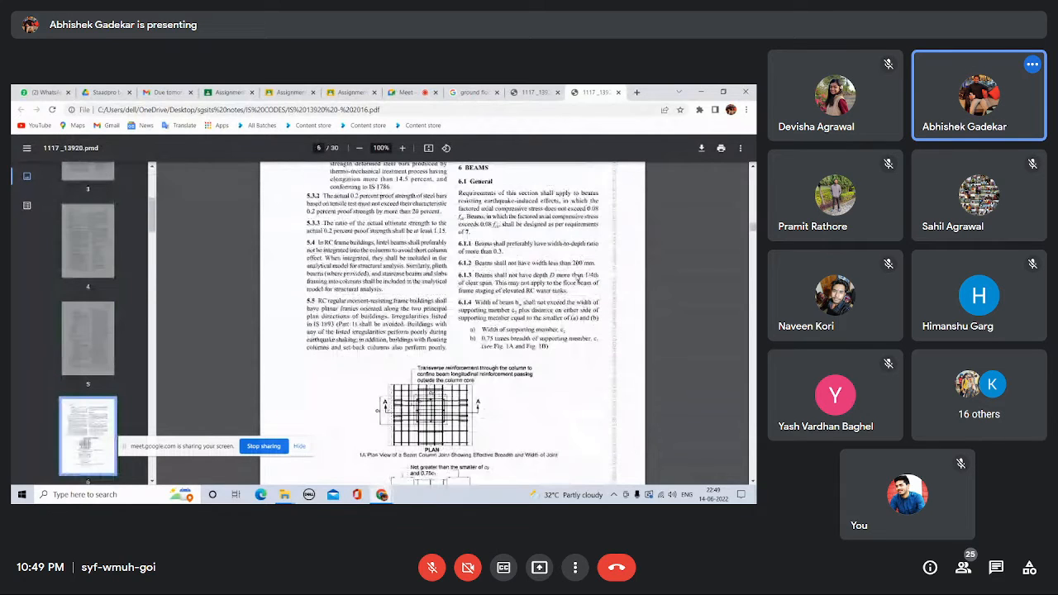
scroll(577, 278, down, 8)
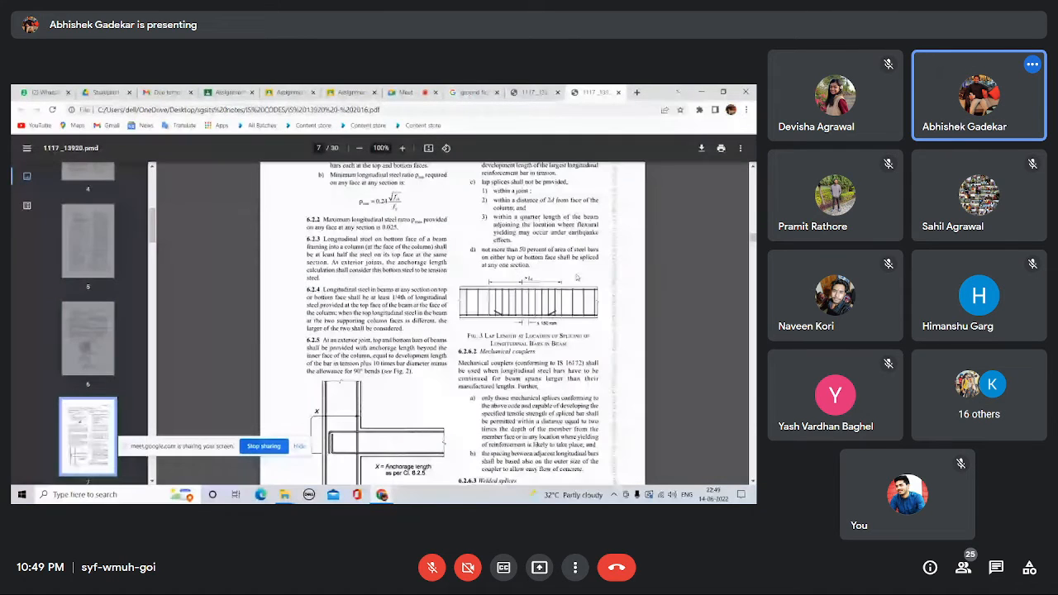
scroll(577, 279, down, 5)
scroll(576, 274, up, 15)
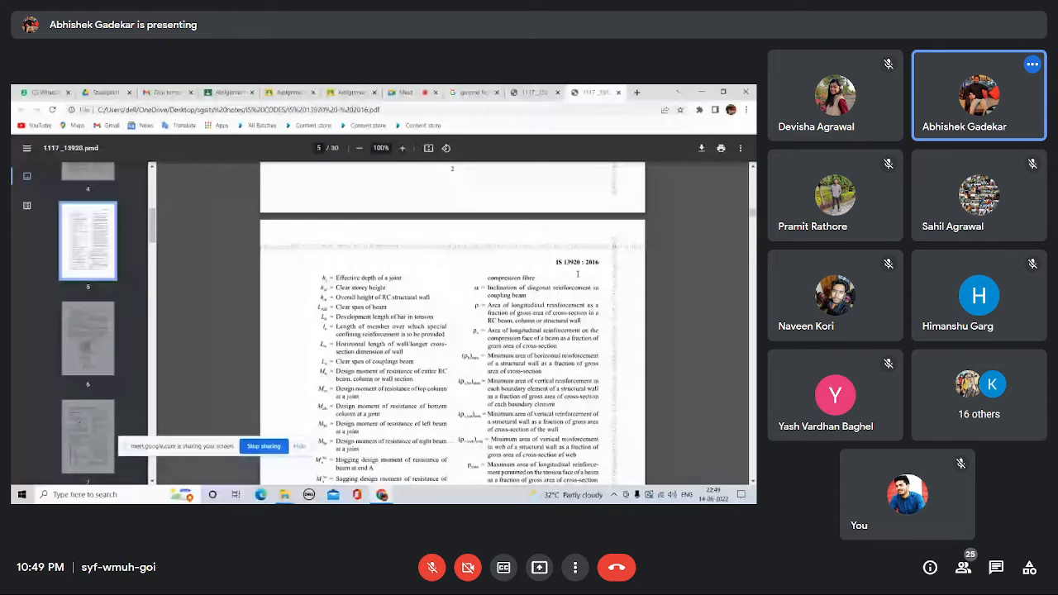
scroll(577, 274, up, 20)
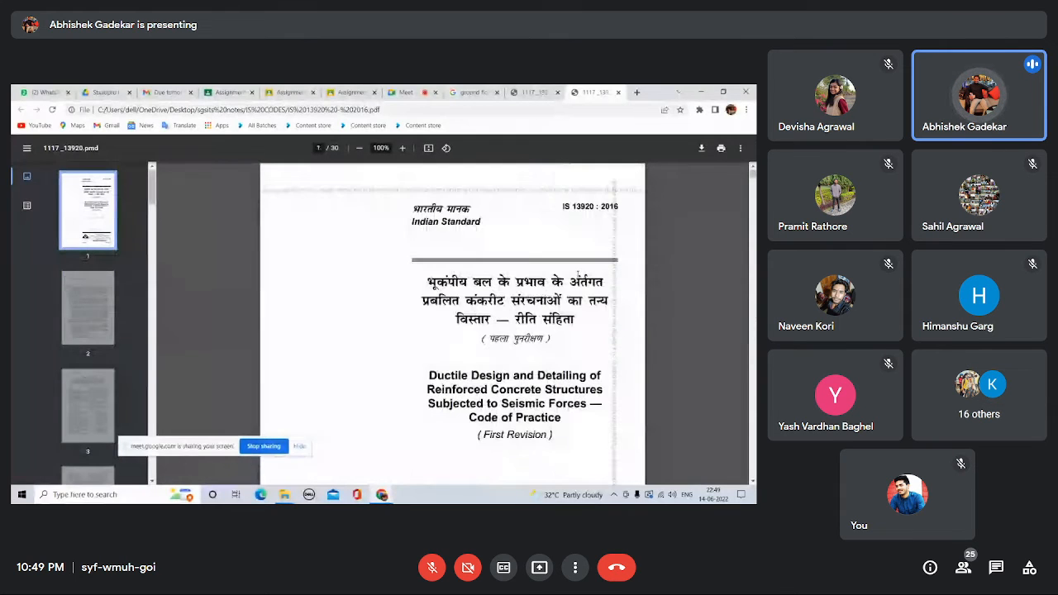
scroll(577, 275, down, 5)
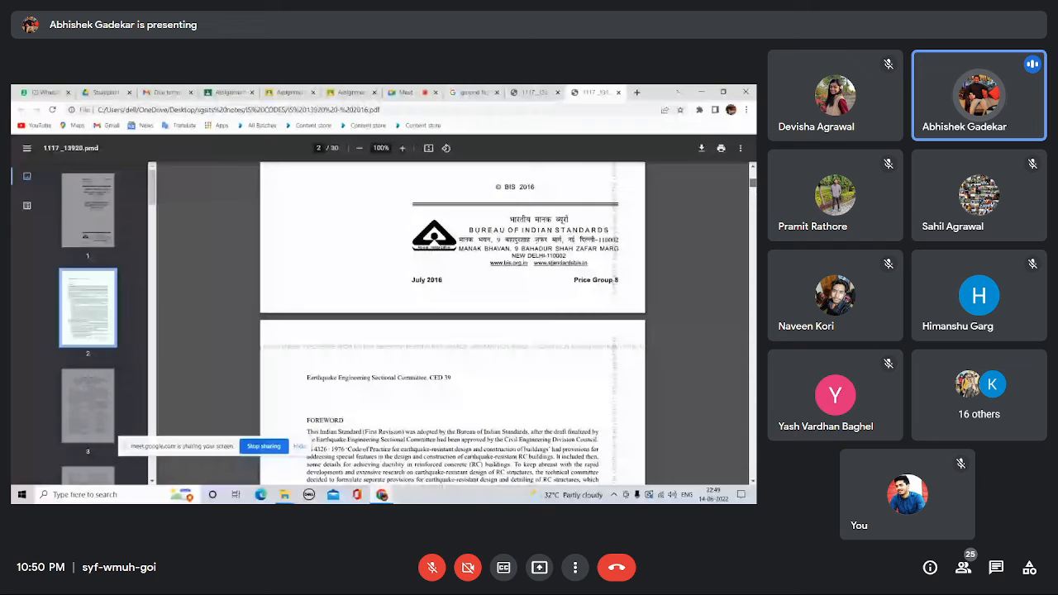
scroll(577, 274, down, 20)
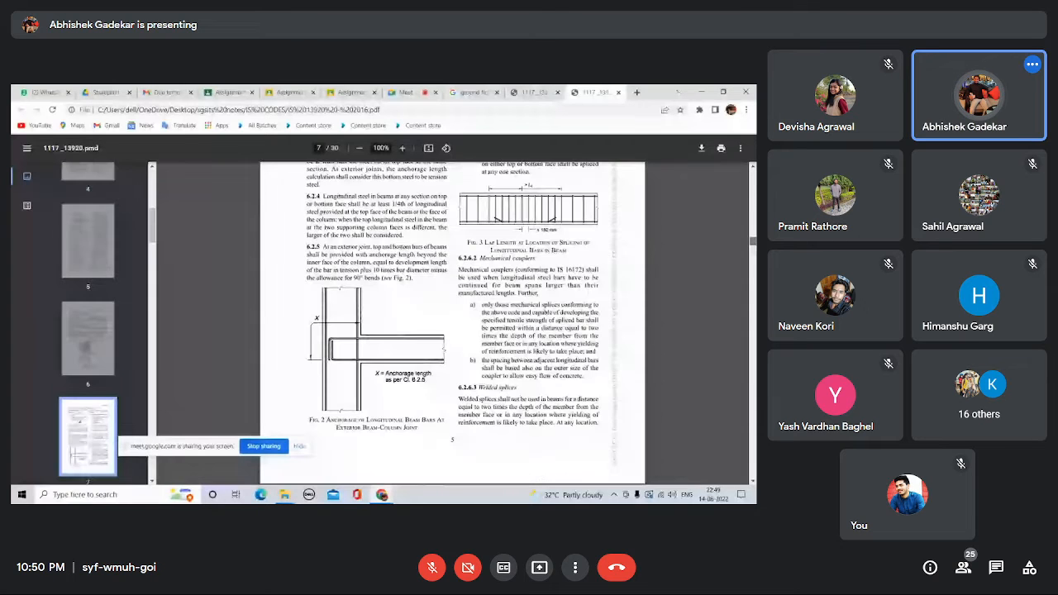
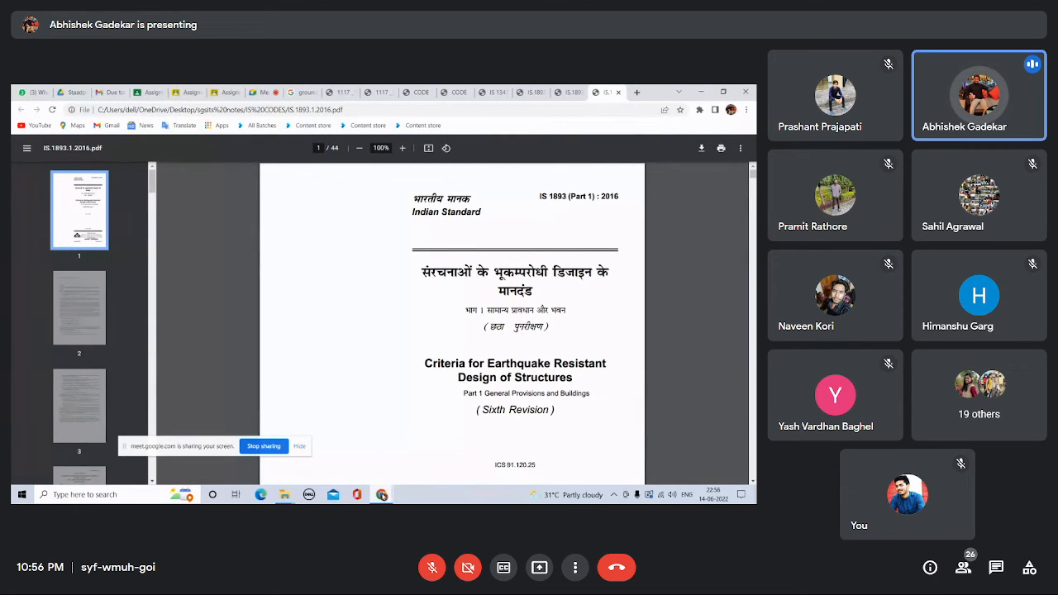
Check the Google Meet call from the IS 1893 document and return to the desktop.
mouse_move(377, 486)
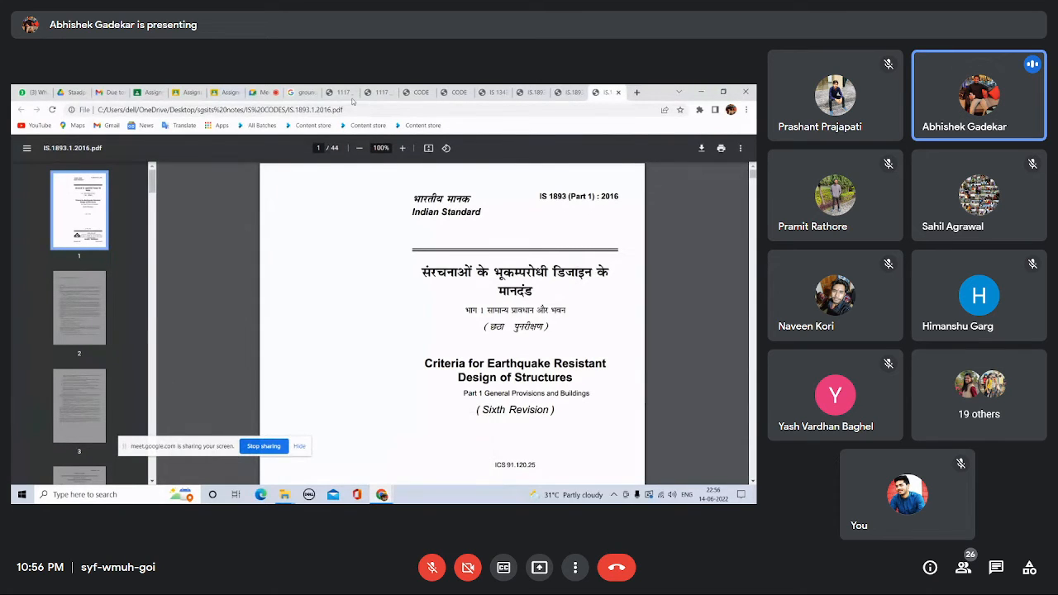
click(261, 92)
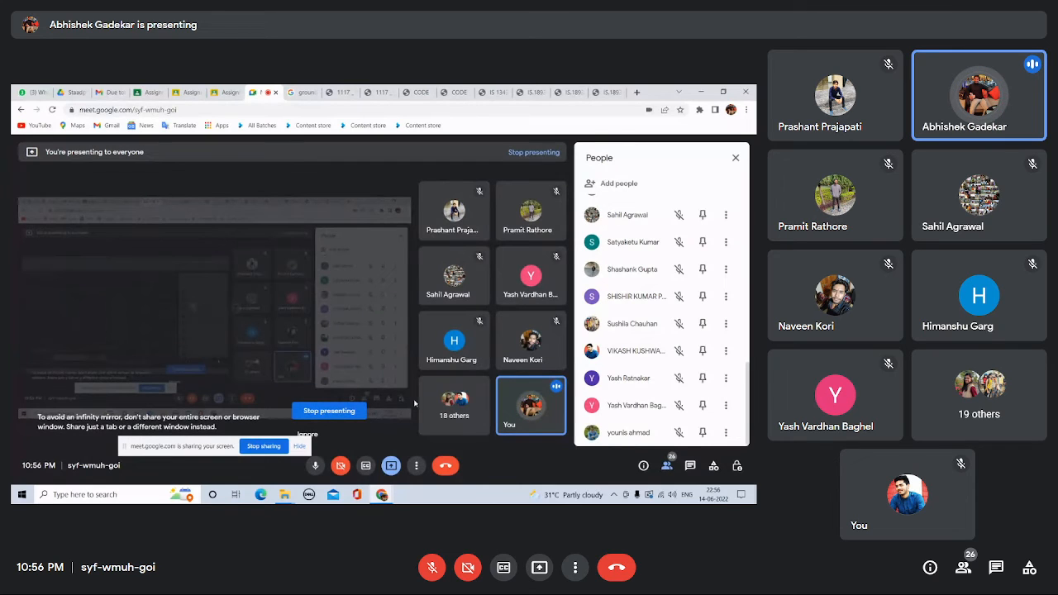
mouse_move(389, 499)
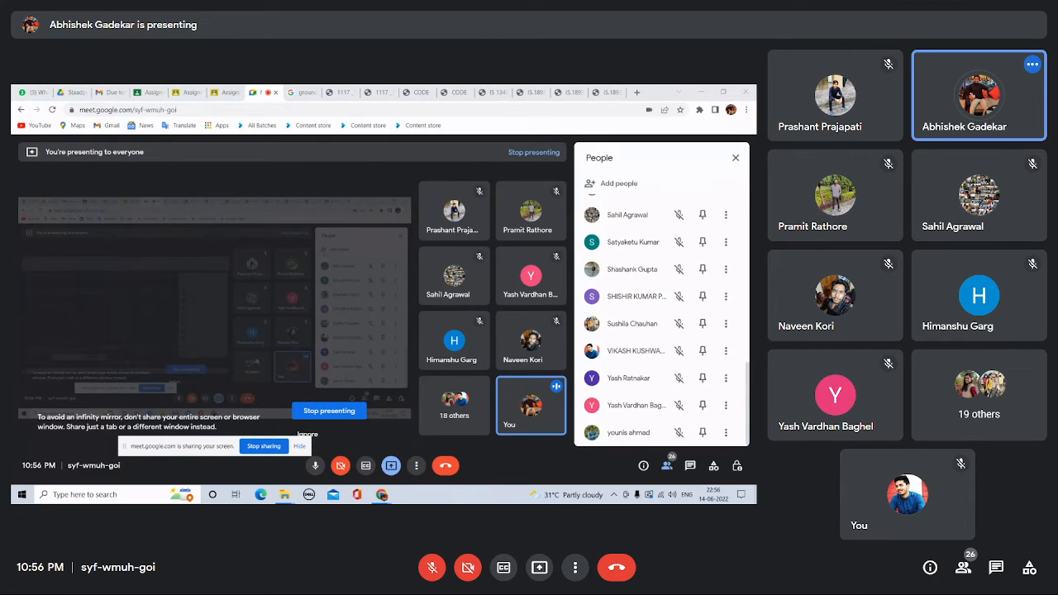
key(super+d)
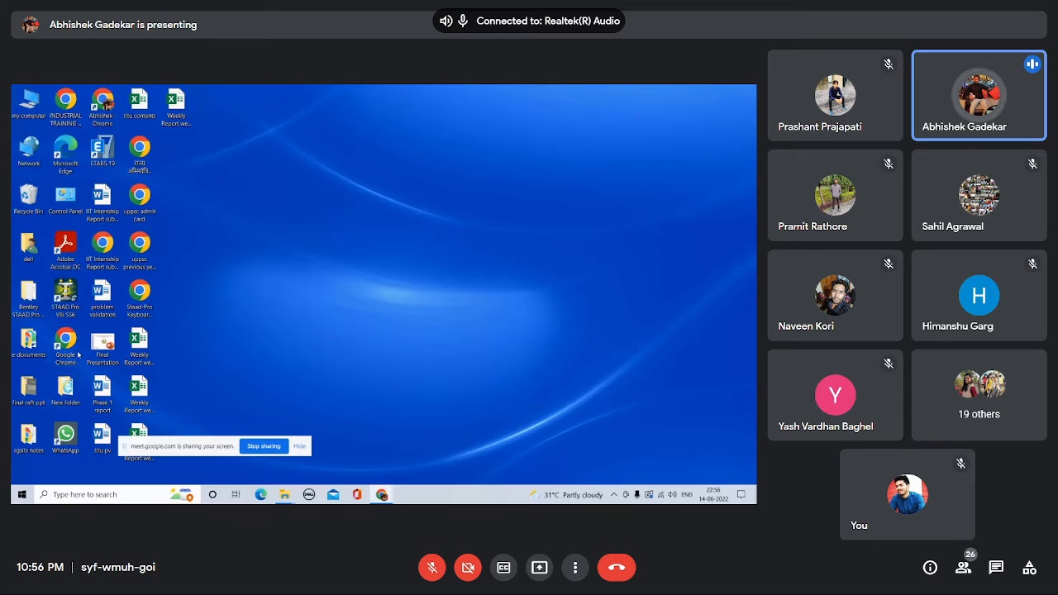
Launch STAAD.Pro V8i and create a new model named secondary beam, keeping metre and kilonewton units.
double_click(66, 294)
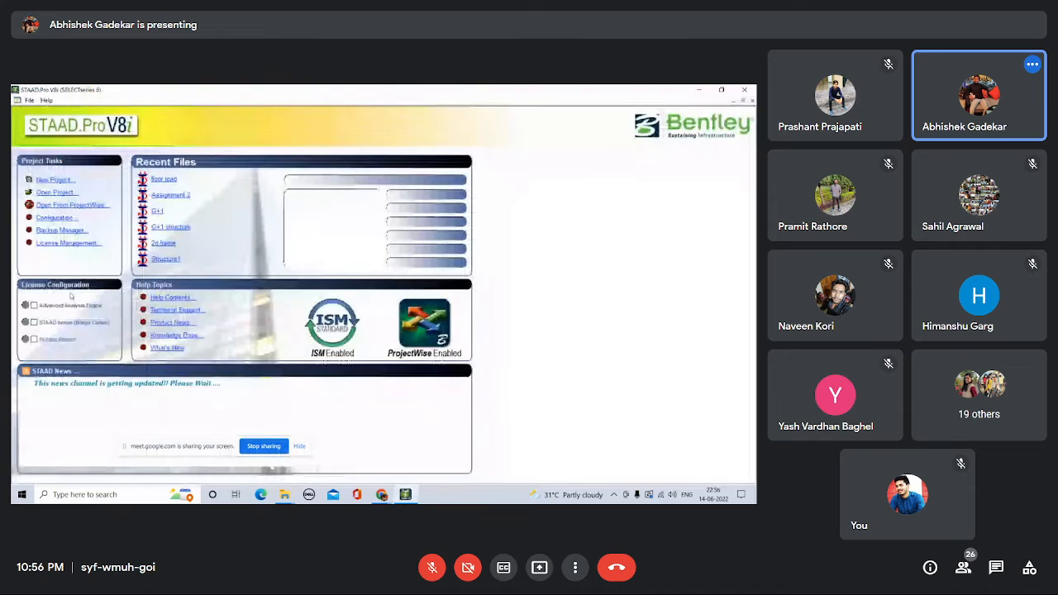
click(53, 179)
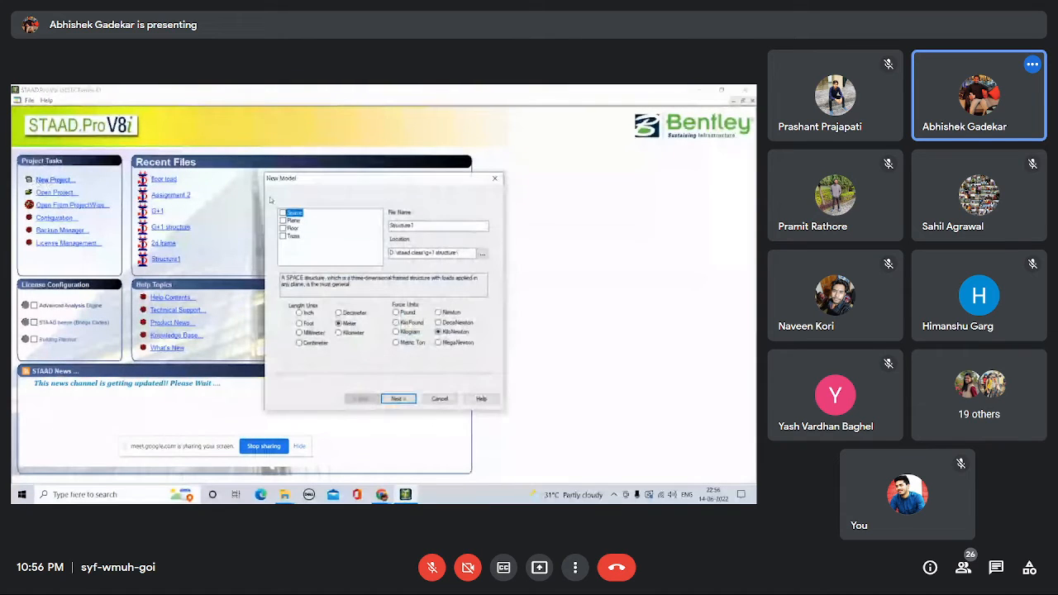
drag(420, 225, 326, 224)
text(secondary beam)
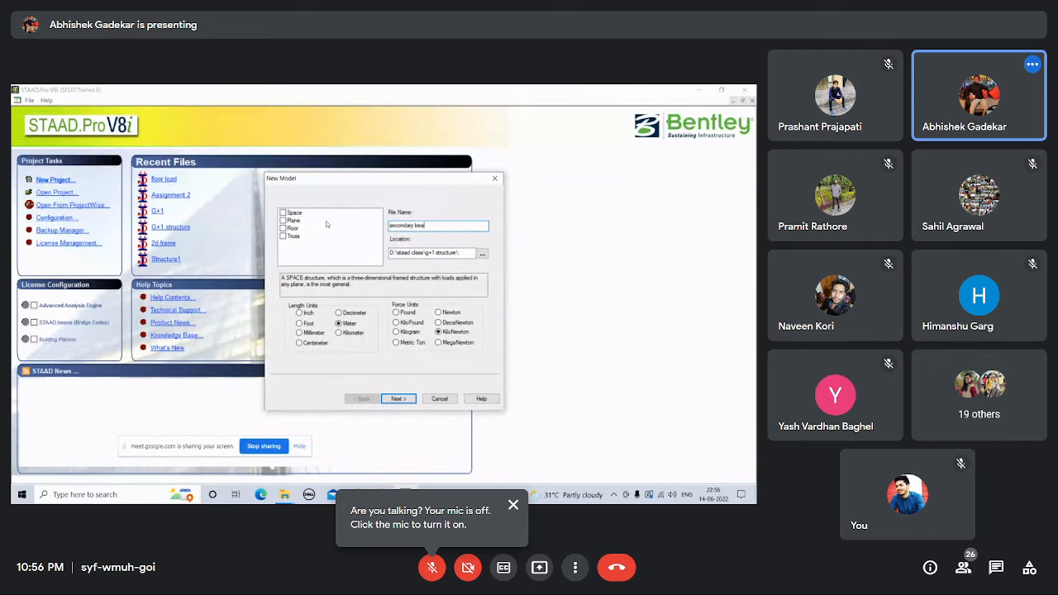
click(398, 399)
click(399, 398)
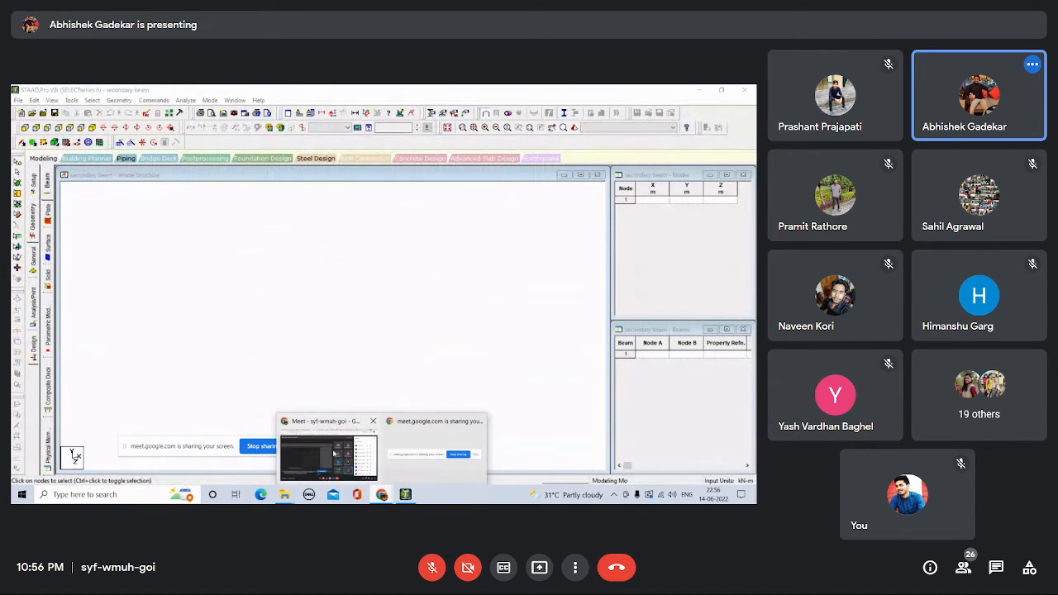
Switch to the Google Meet call in Chrome and look through its participant list.
click(333, 453)
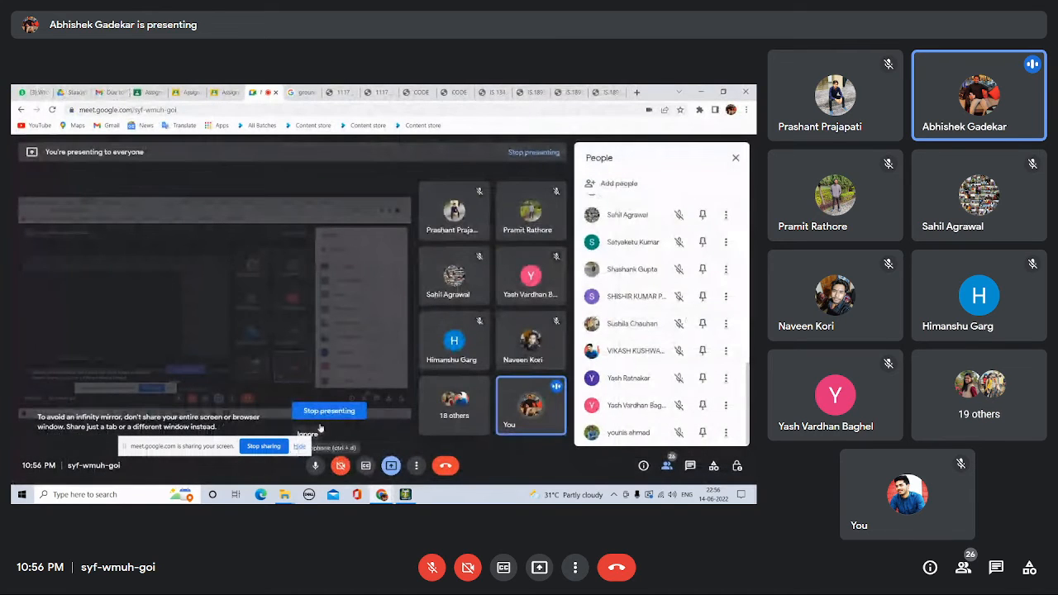
scroll(665, 312, up, 3)
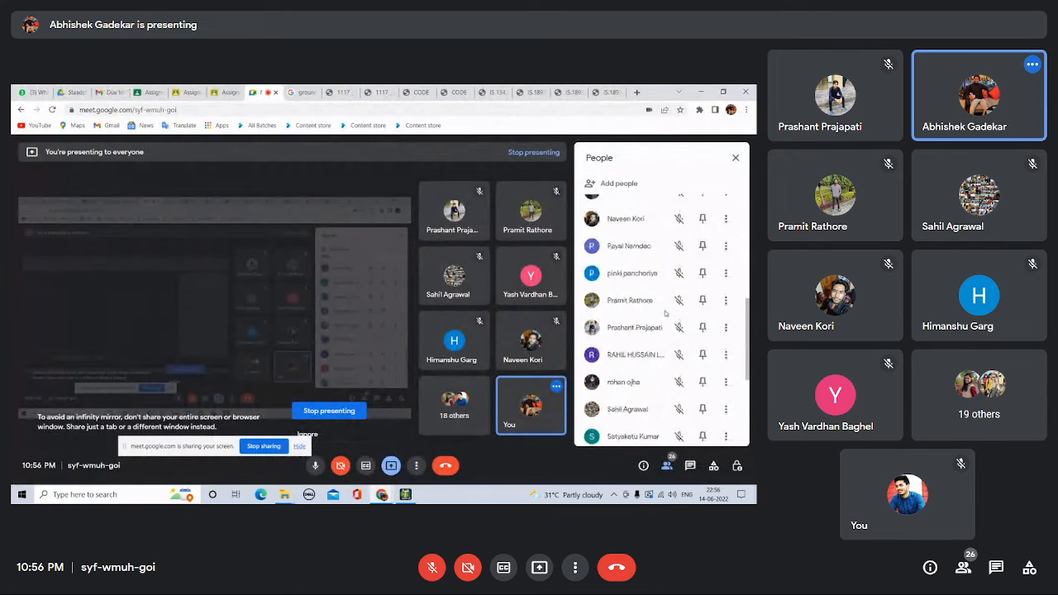
scroll(665, 312, up, 5)
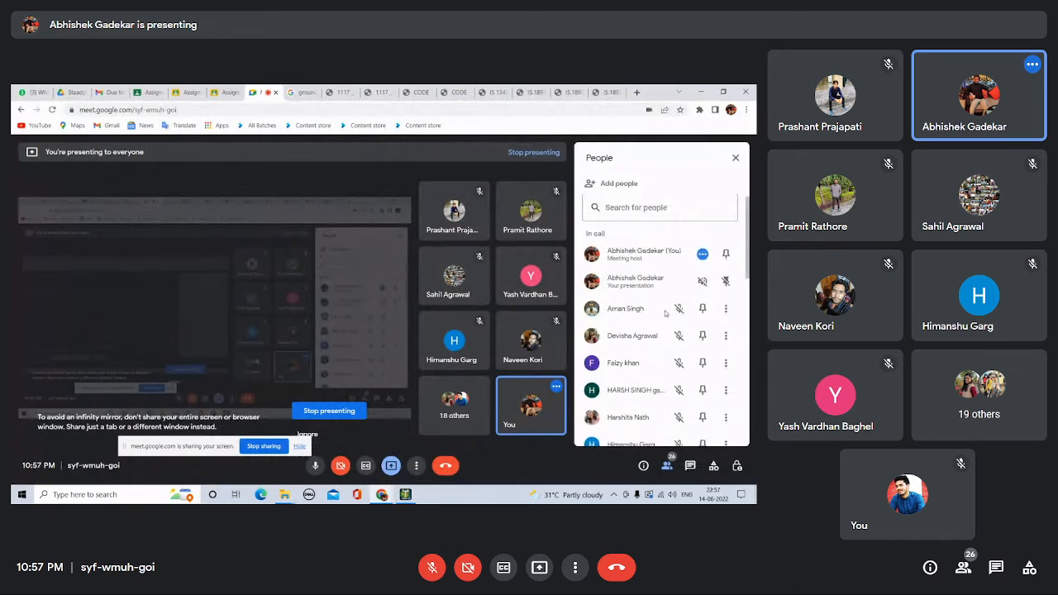
scroll(665, 312, down, 3)
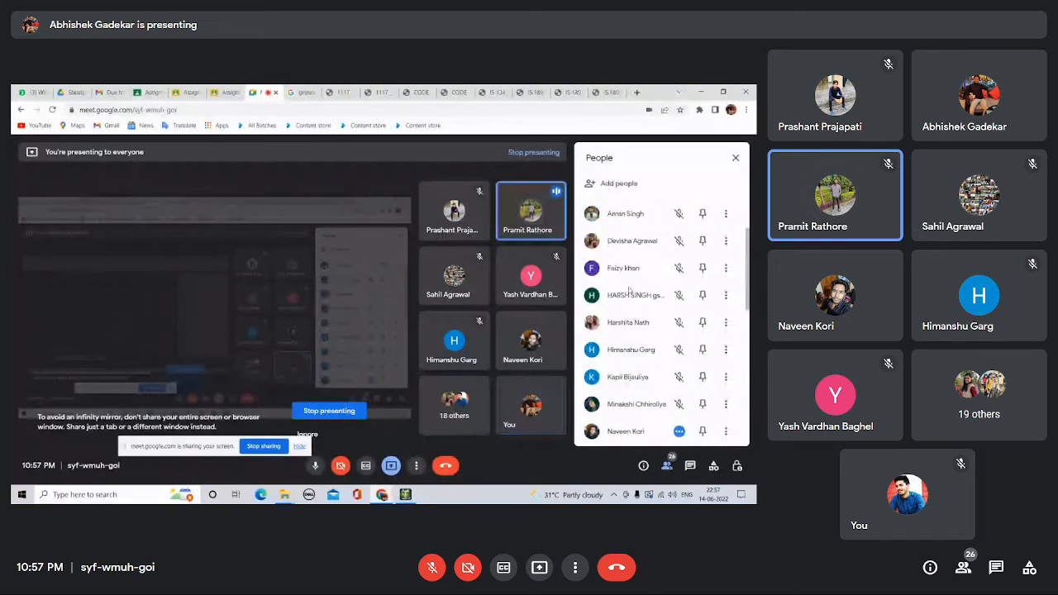
scroll(636, 301, up, 3)
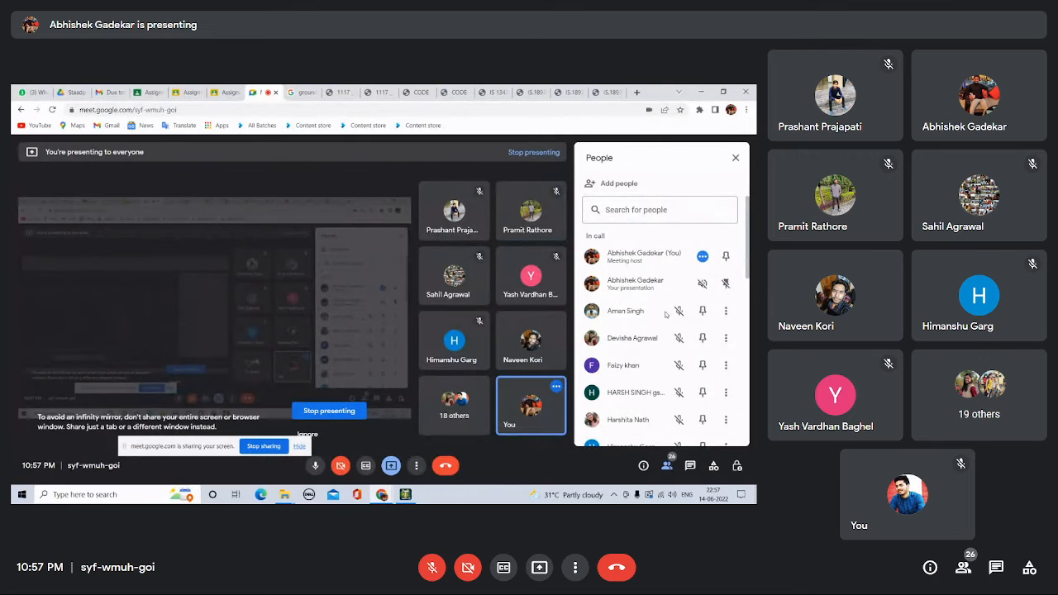
scroll(661, 314, down, 2)
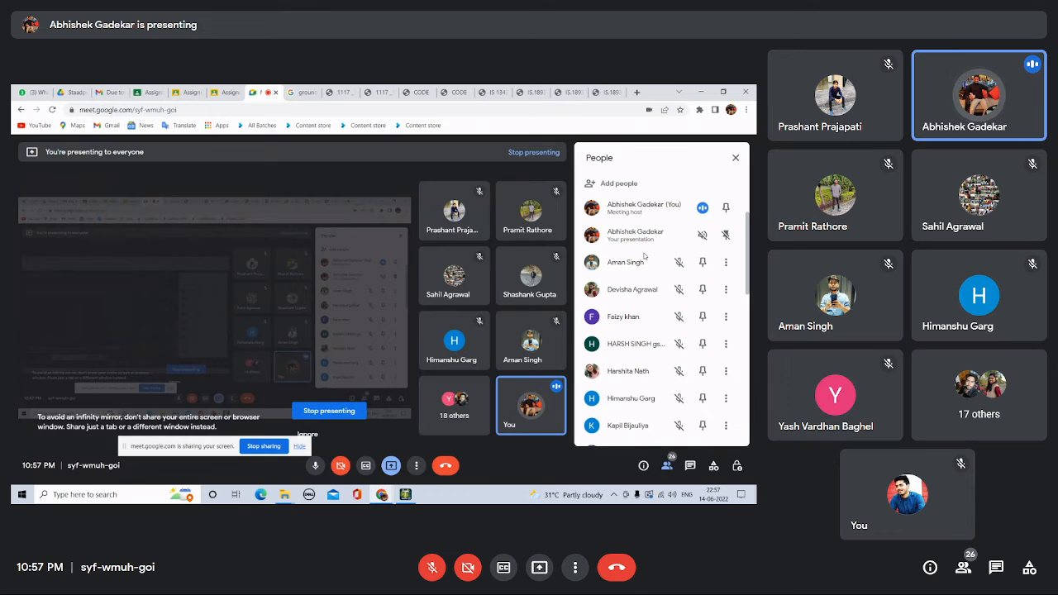
scroll(643, 300, down, 3)
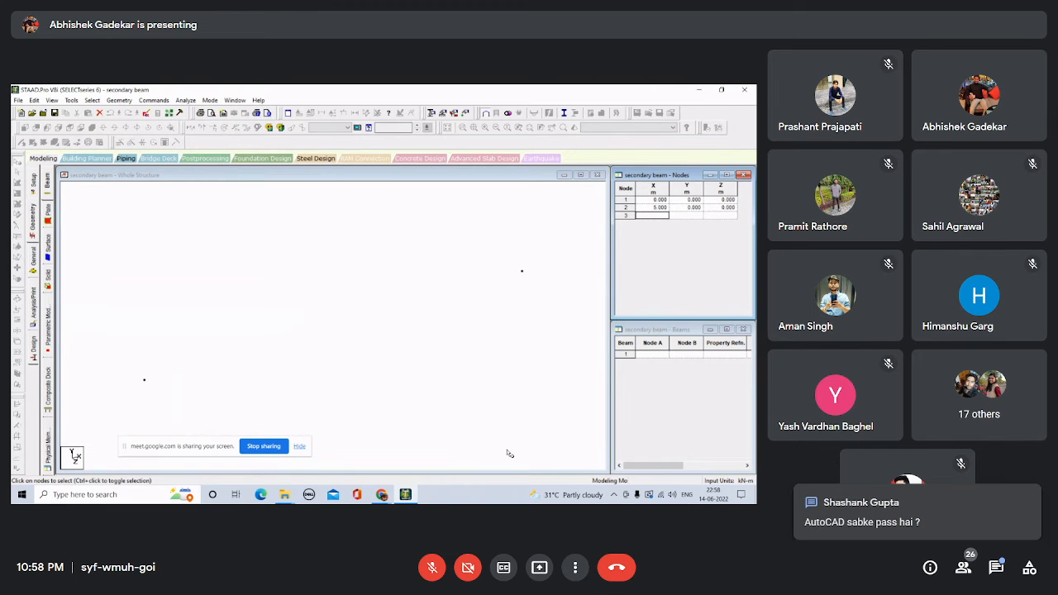
Reply "yes sir" to the AutoCAD question in the meeting's in-call messages and close the chat.
click(996, 567)
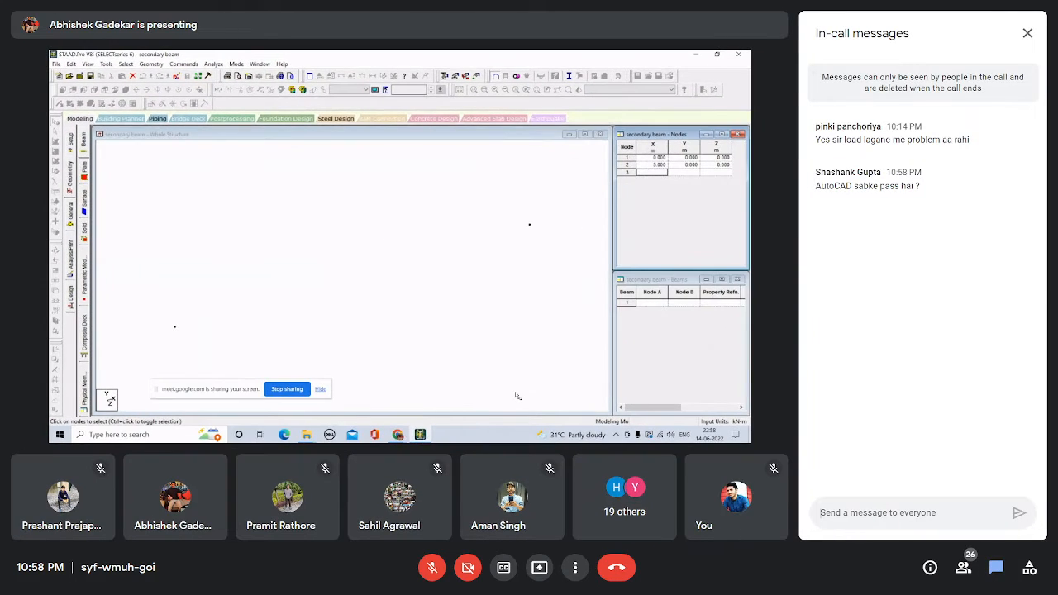
text(yes)
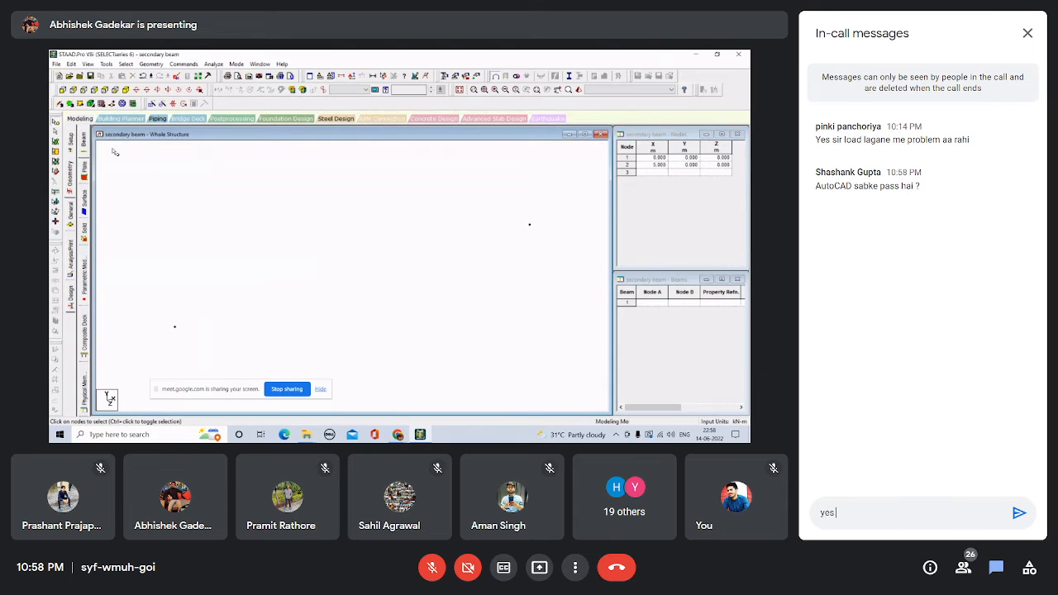
text( sir)
key(Return)
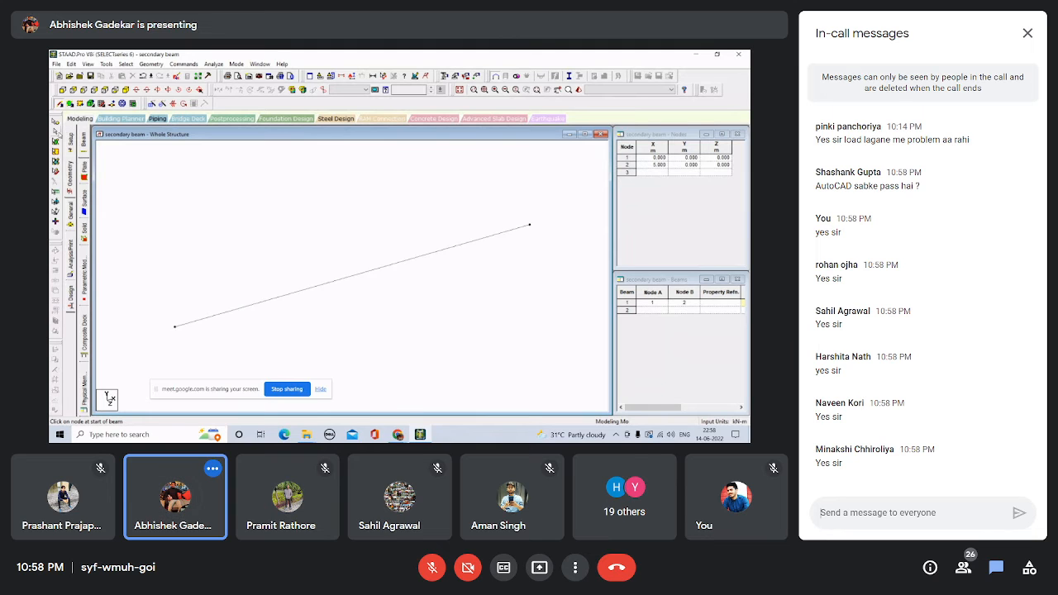
click(1027, 33)
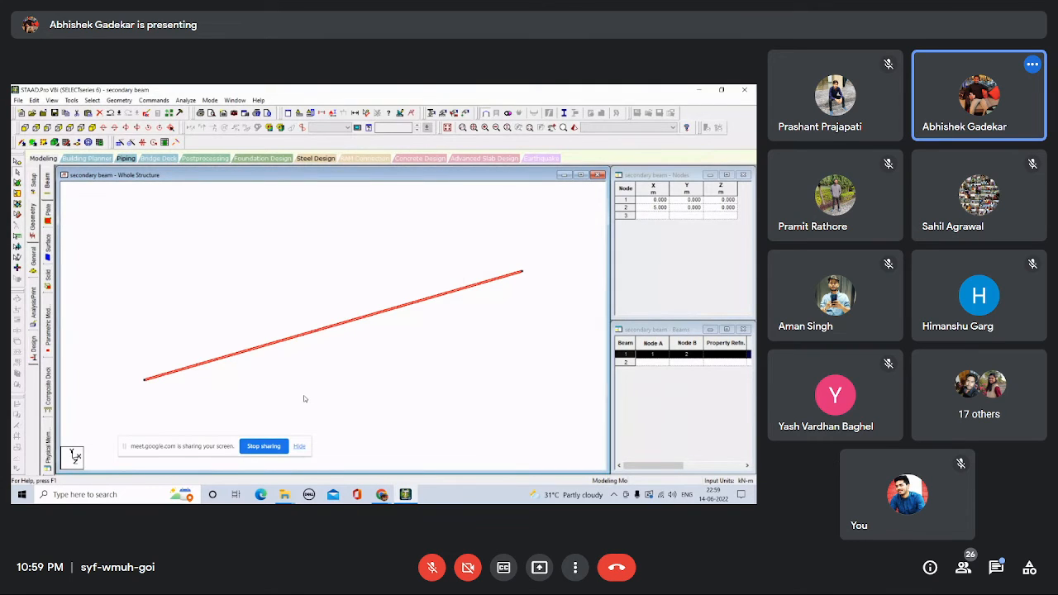
Paste a copy of the beam moved 5 m along Z, with X and Y offsets of 0.
key(ctrl+v)
drag(347, 323, 322, 326)
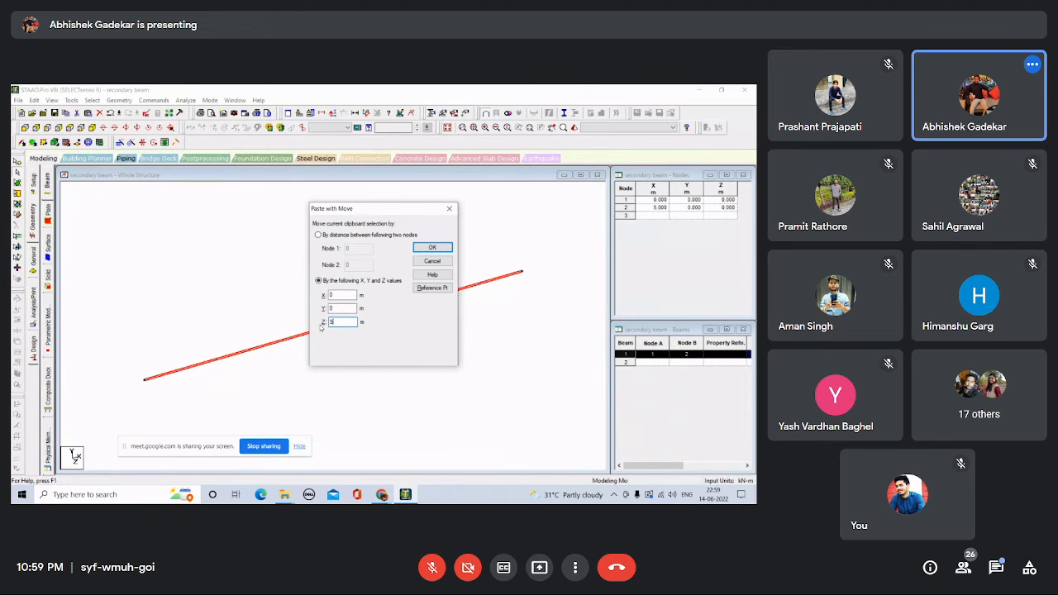
text(5)
key(Return)
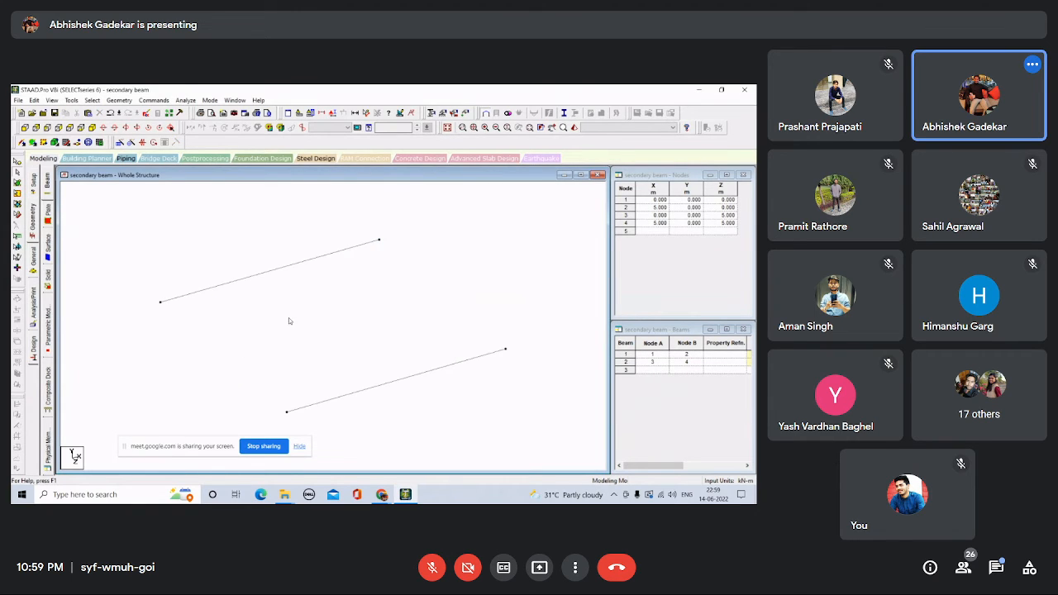
Try pasting both parallel beams with a 5 m offset along Z, and undo the paste.
click(269, 277)
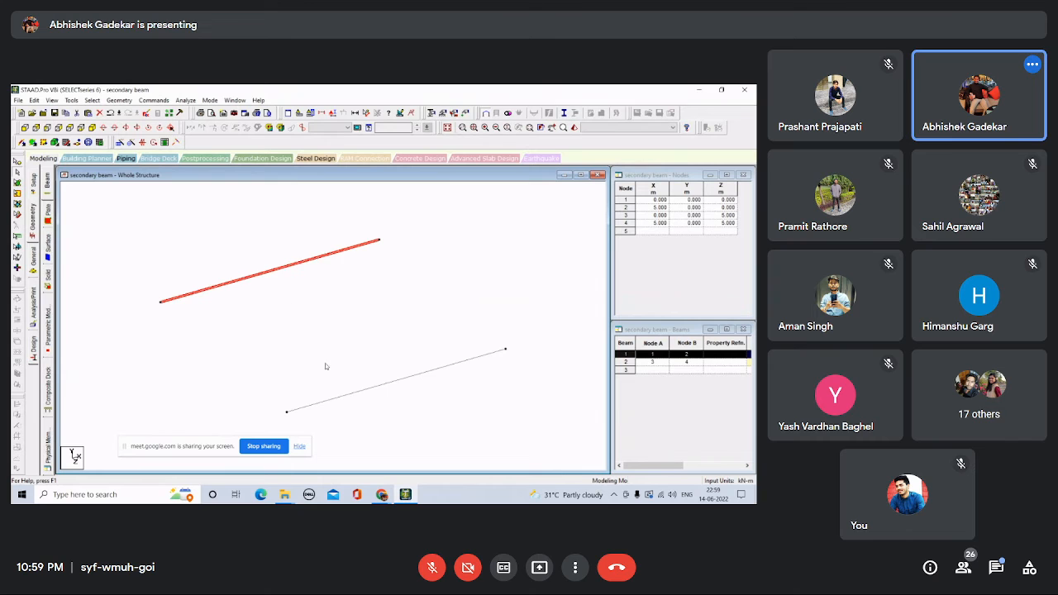
ctrl+click(359, 396)
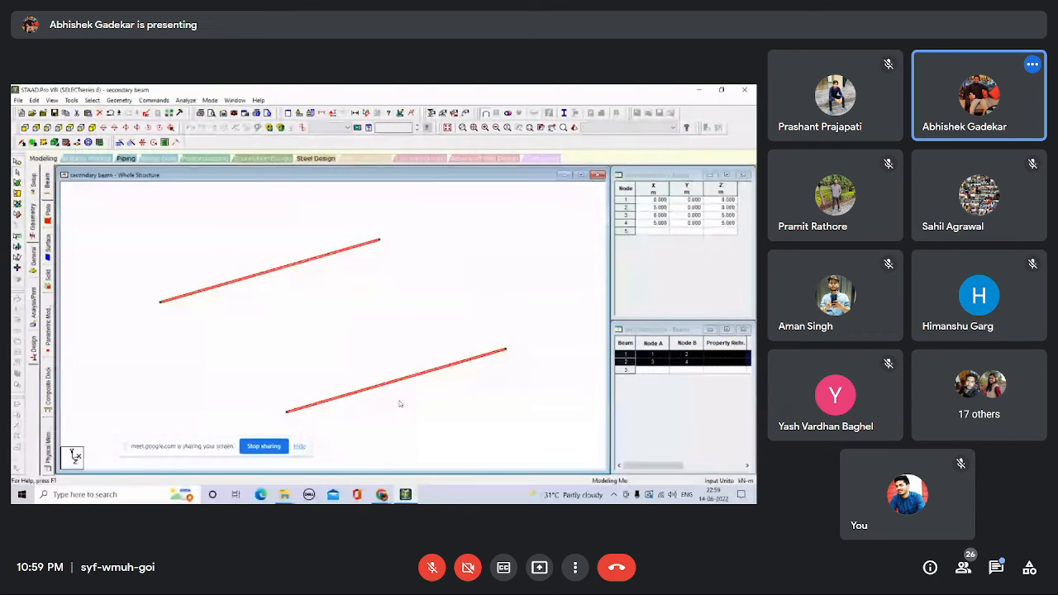
key(ctrl+v)
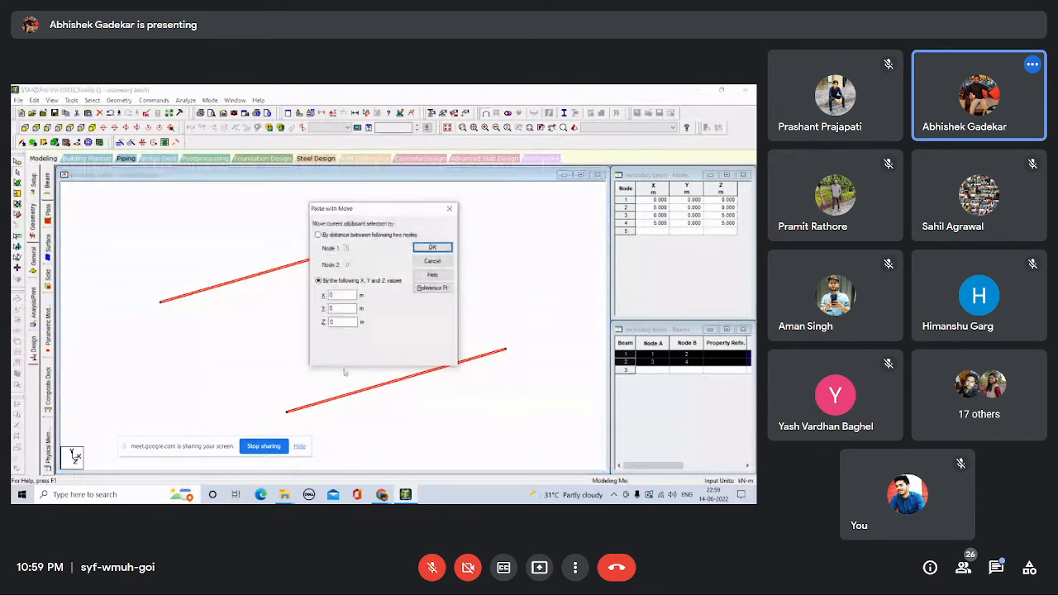
double_click(334, 323)
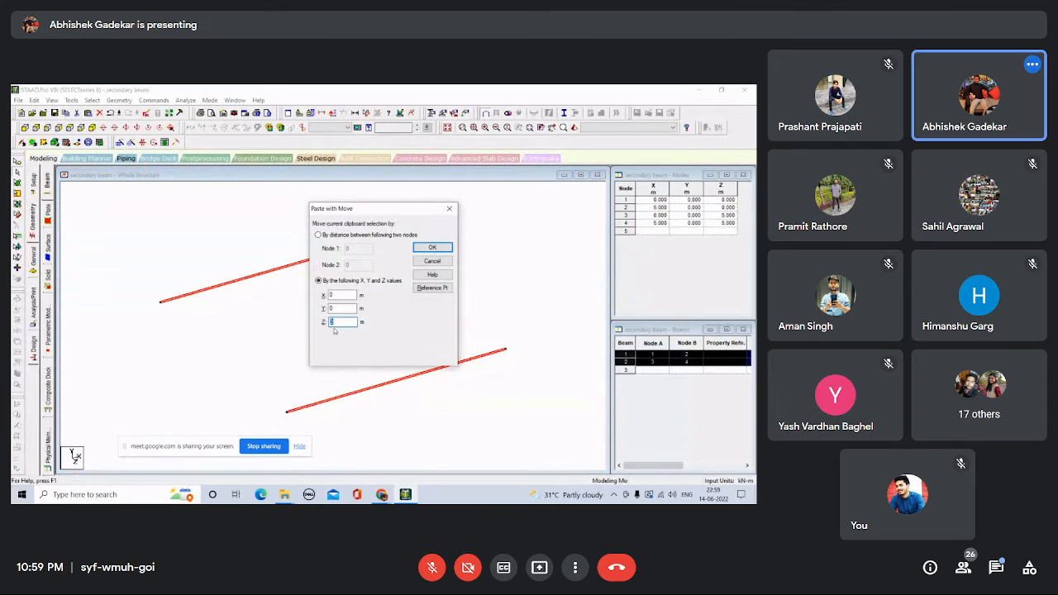
text(5)
key(Return)
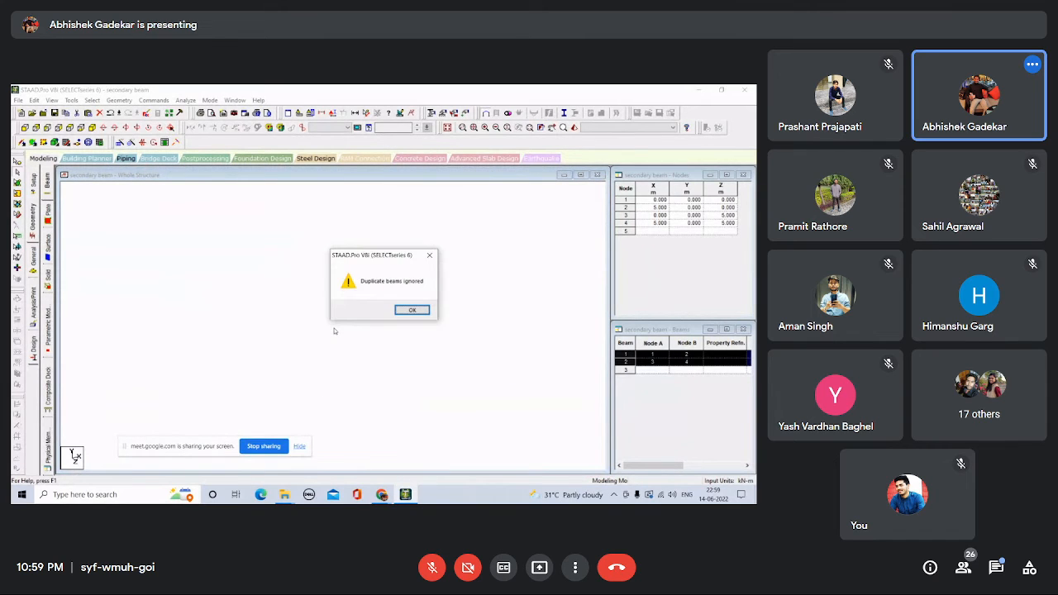
click(411, 311)
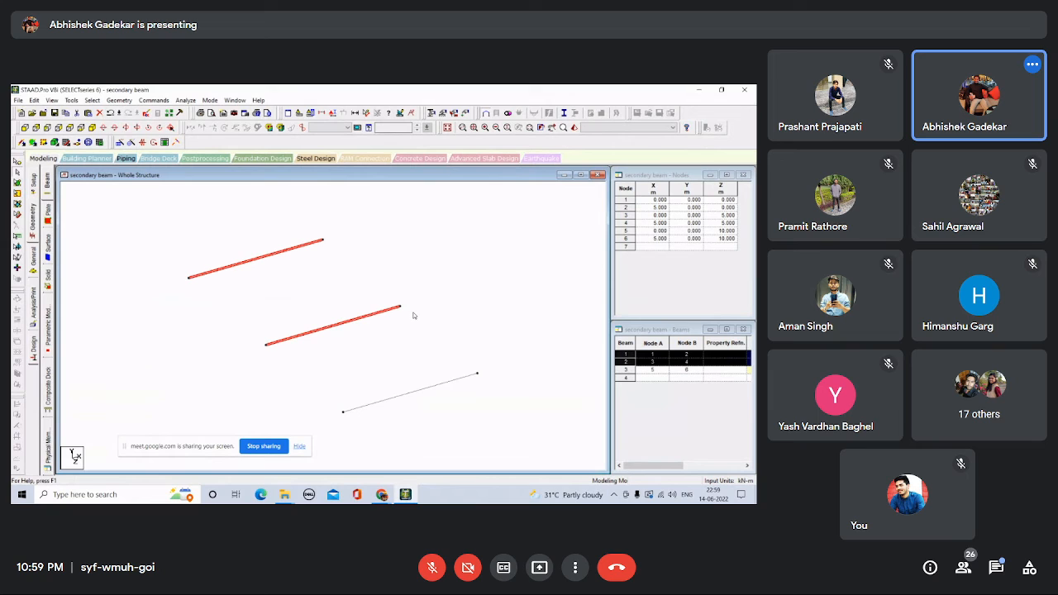
key(ctrl+z)
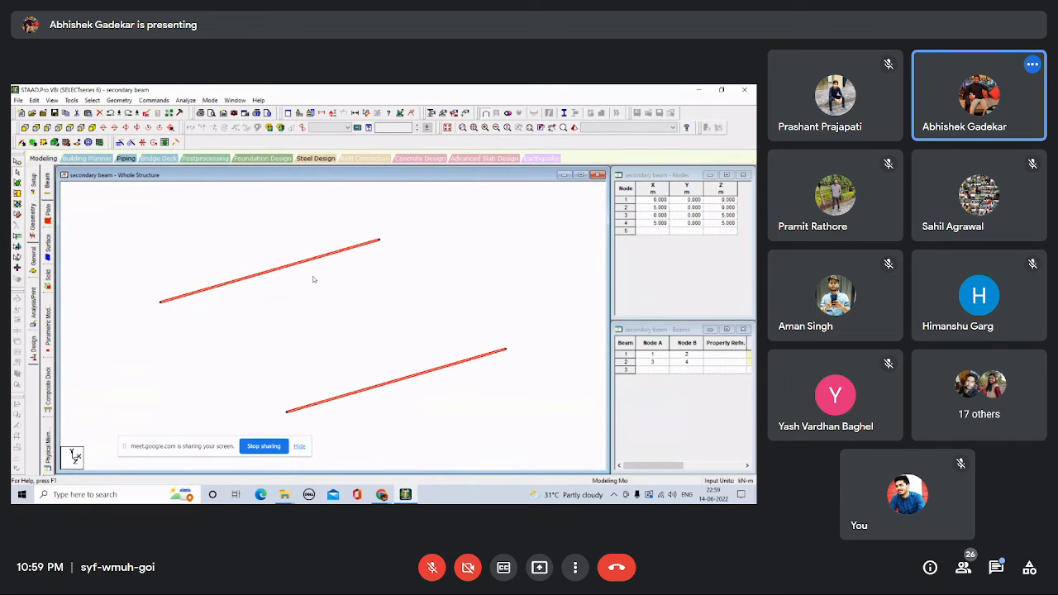
Paste a copy of the two beams moved 5 m along Y, leaving X and Z offsets at 0.
key(ctrl+v)
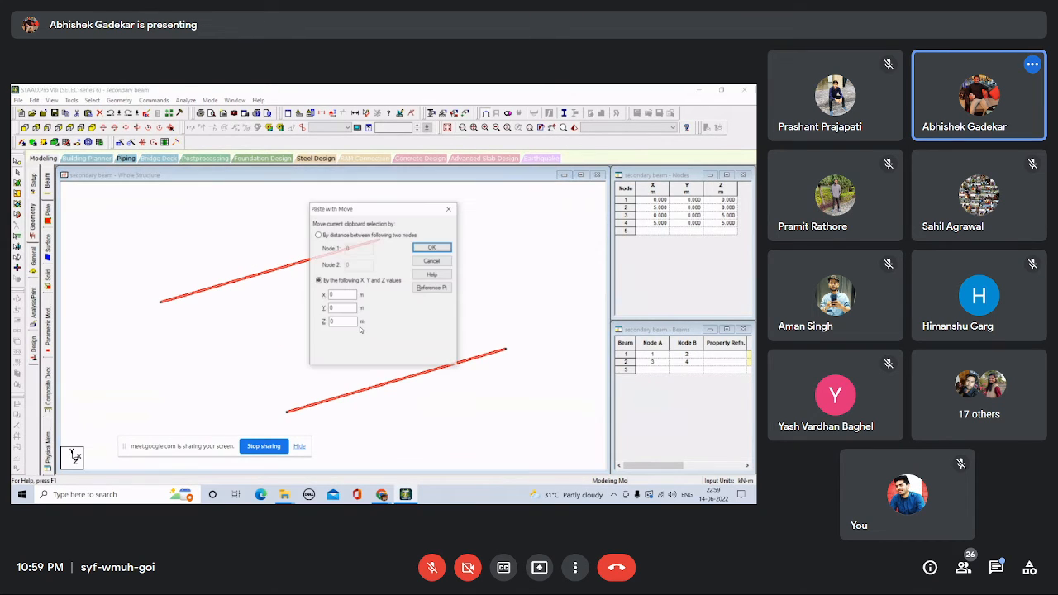
key(shift+Tab)
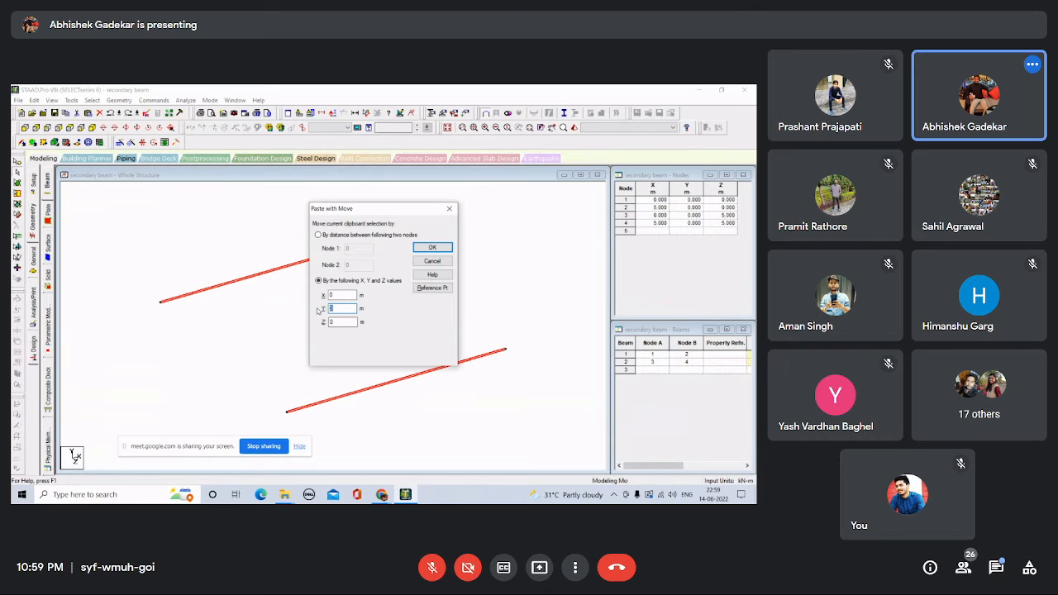
click(432, 247)
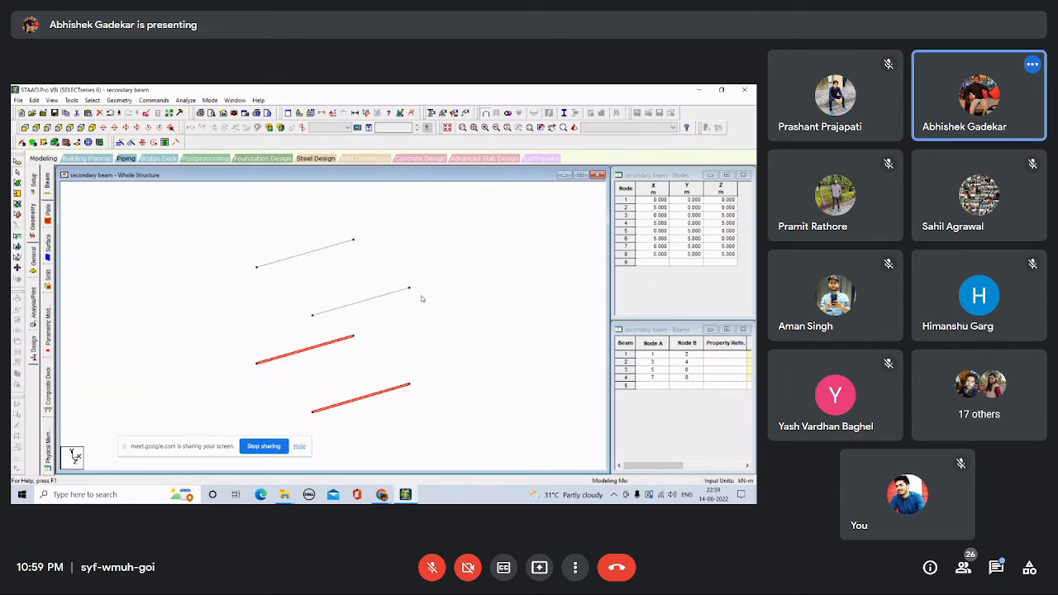
click(424, 319)
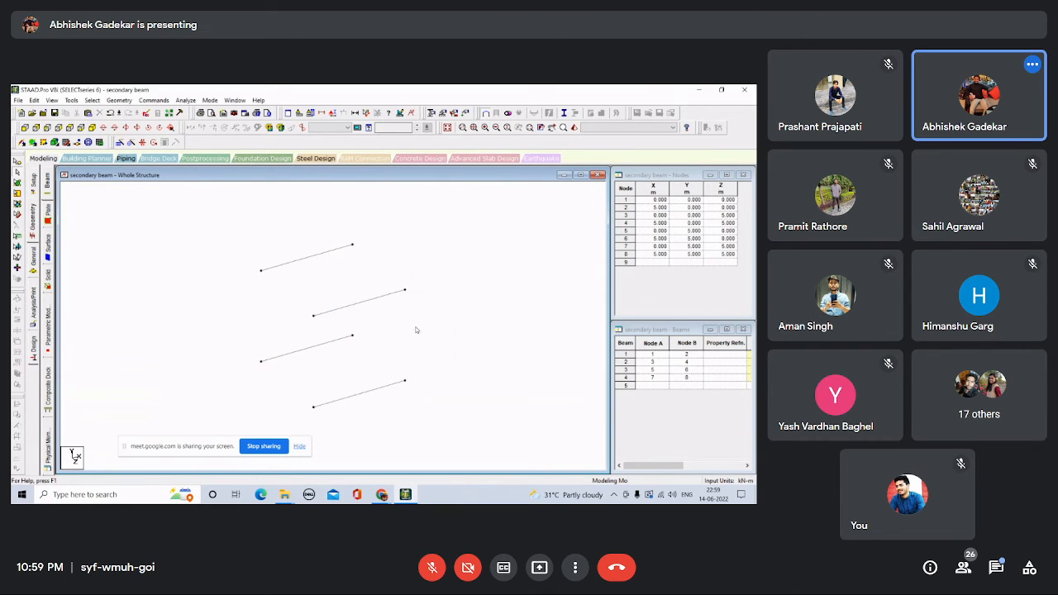
Delete the two lower beams at Y = 0 together with their orphan nodes.
click(318, 347)
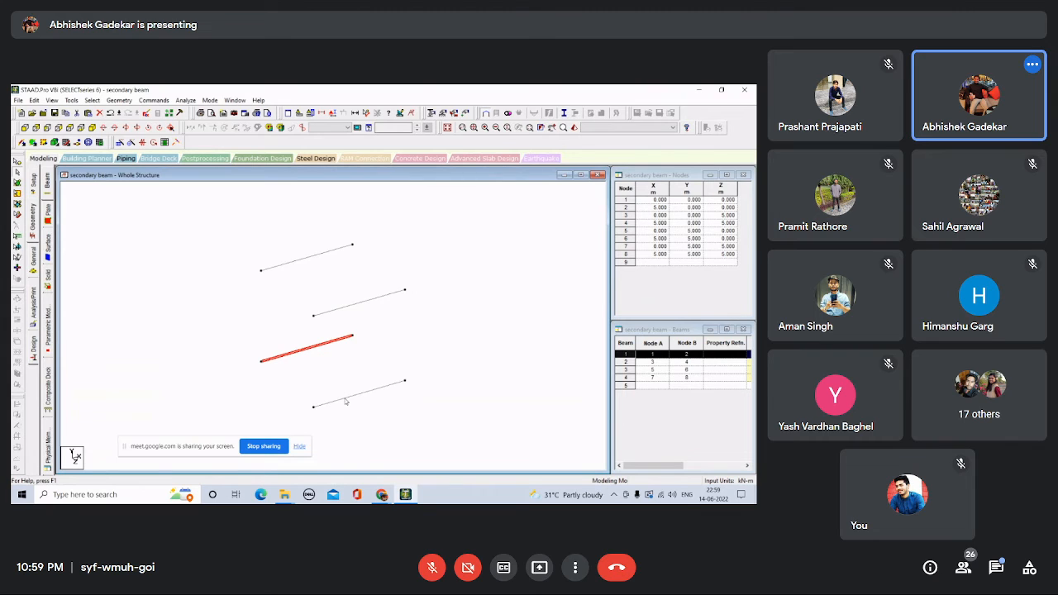
ctrl+click(345, 399)
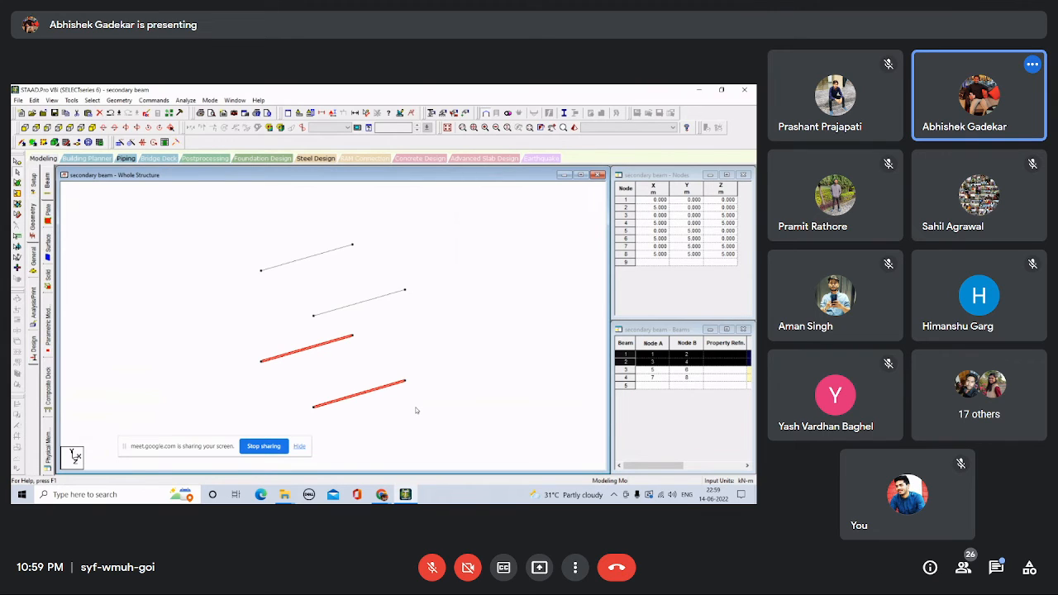
key(Delete)
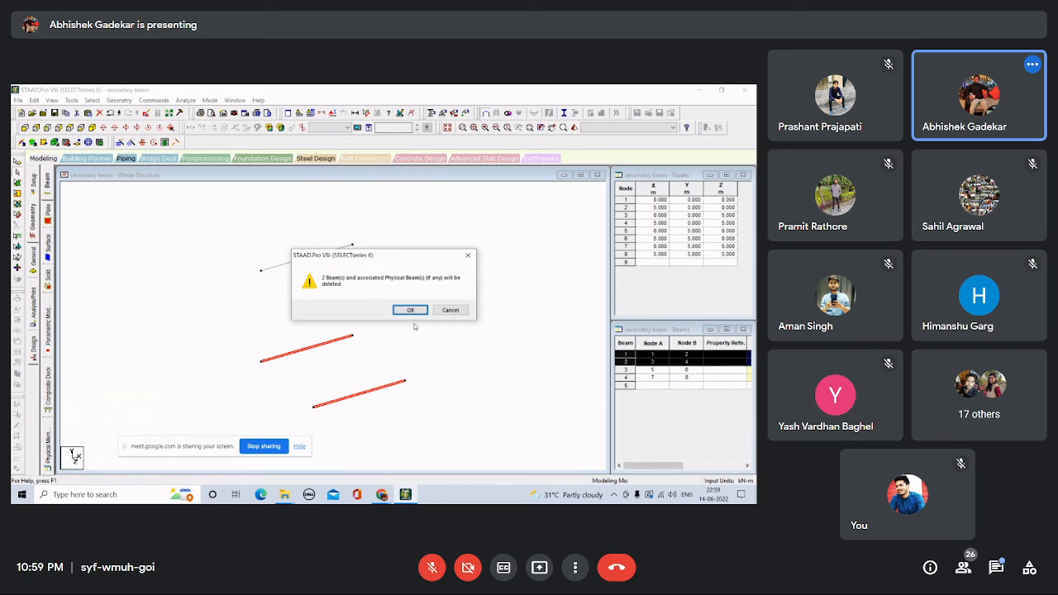
click(408, 309)
click(410, 311)
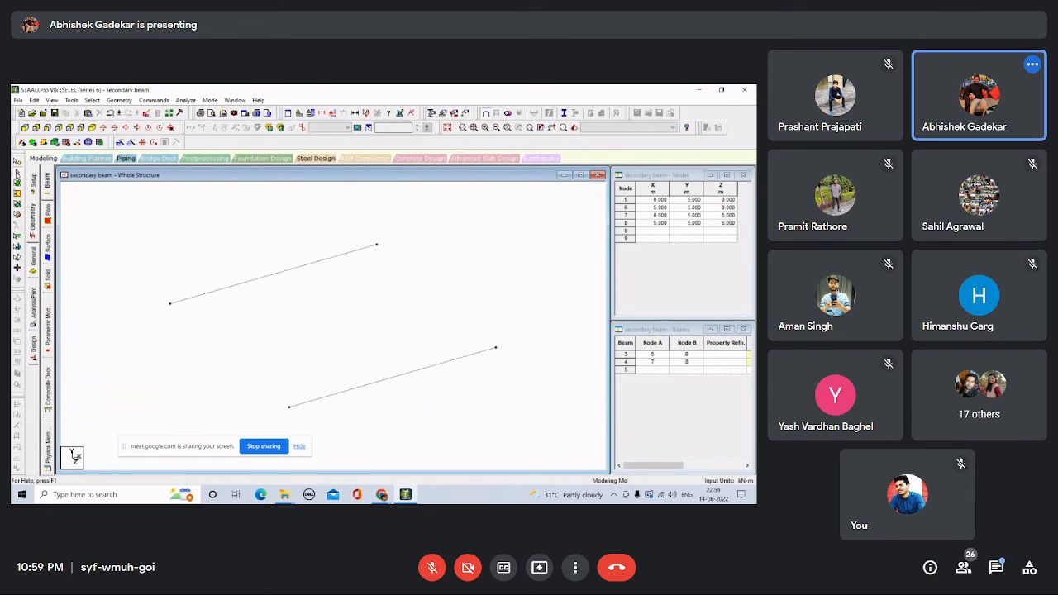
Copy the four end nodes of the remaining beams and paste them moved -5 m along Y.
click(17, 172)
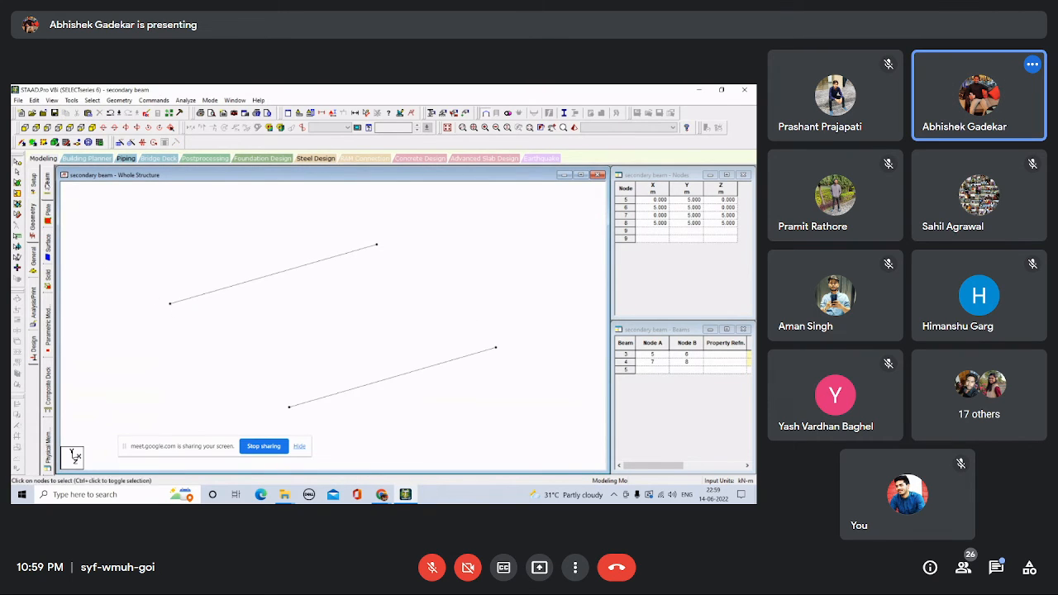
click(171, 304)
ctrl+click(376, 245)
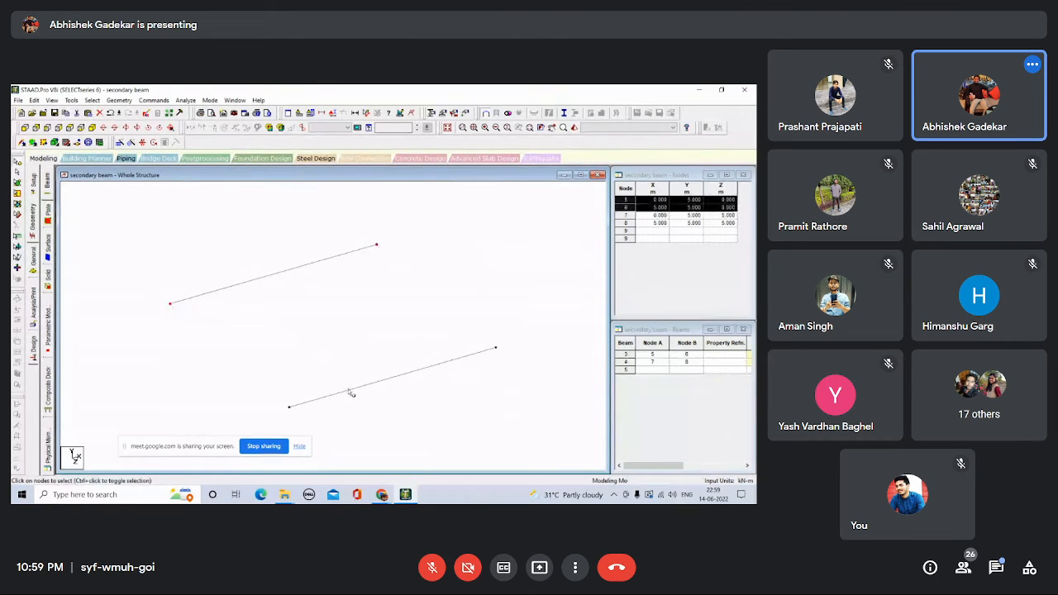
ctrl+click(289, 407)
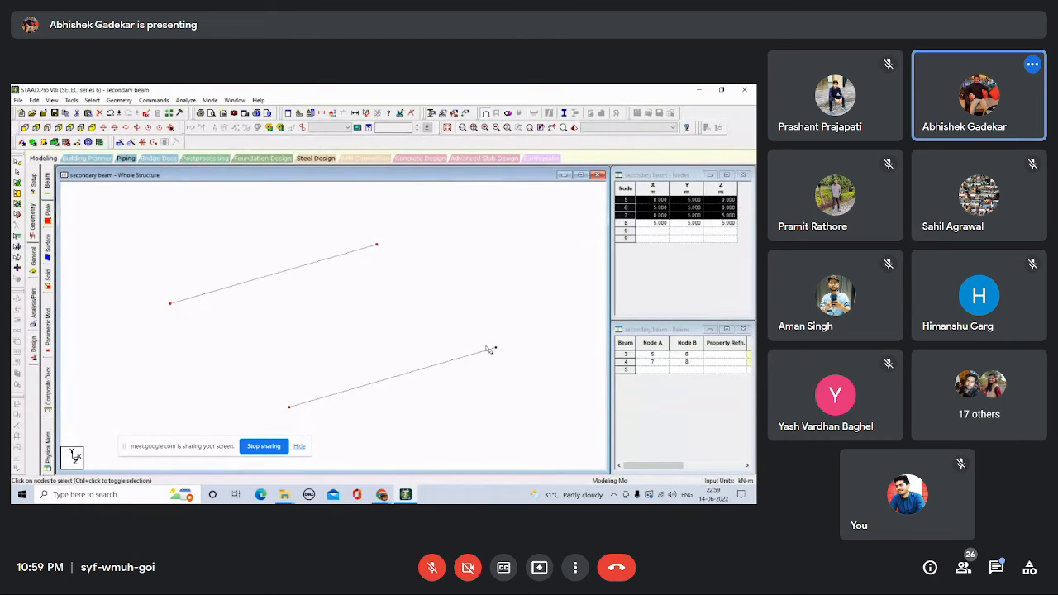
ctrl+click(495, 348)
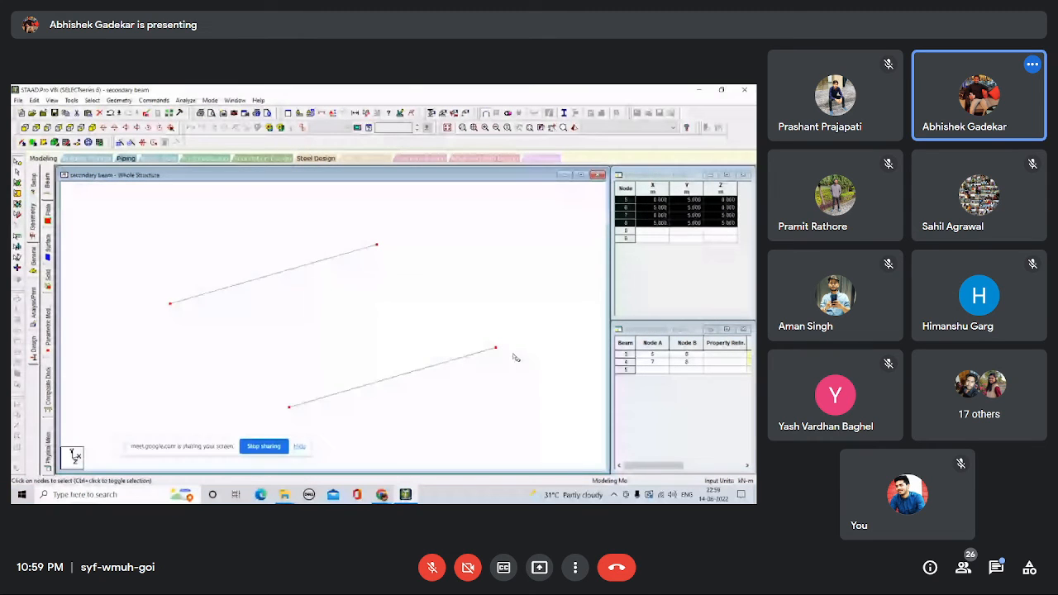
key(ctrl+c)
key(ctrl+v)
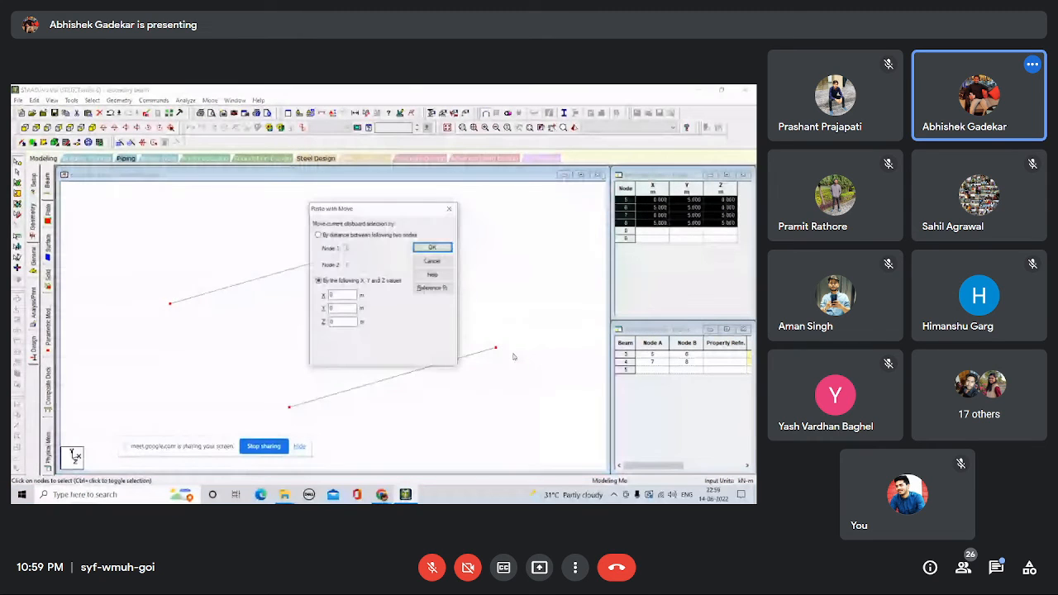
double_click(344, 309)
text(5)
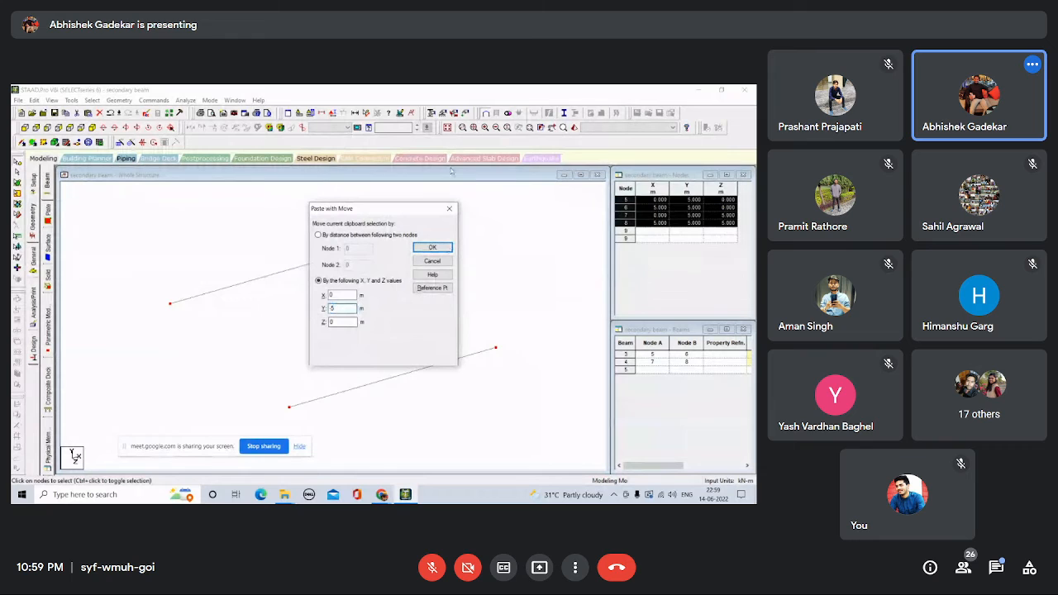
click(432, 248)
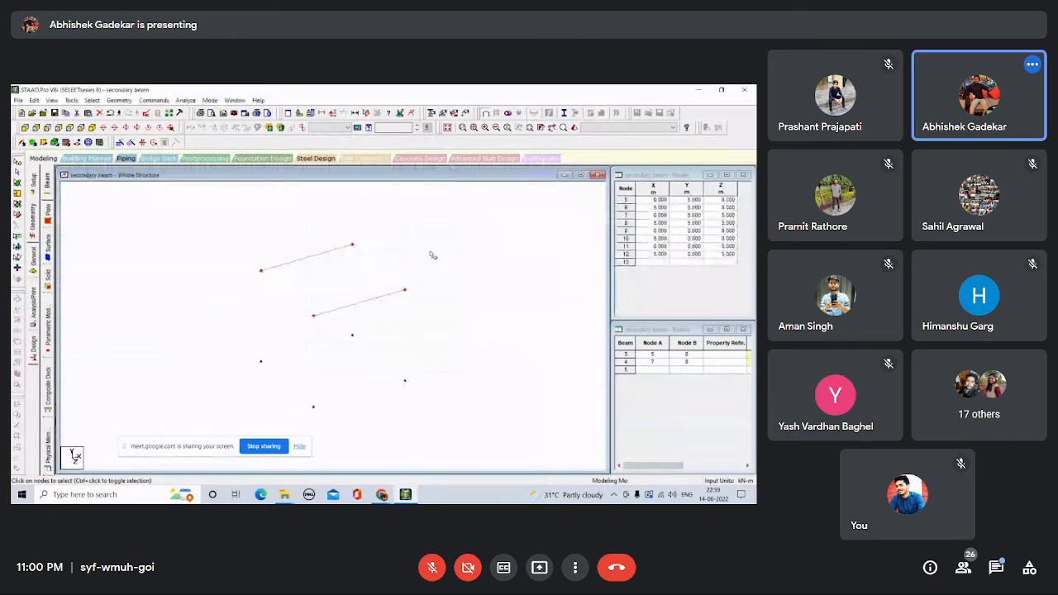
Add four vertical columns connecting each upper beam node to the node directly below it.
click(24, 142)
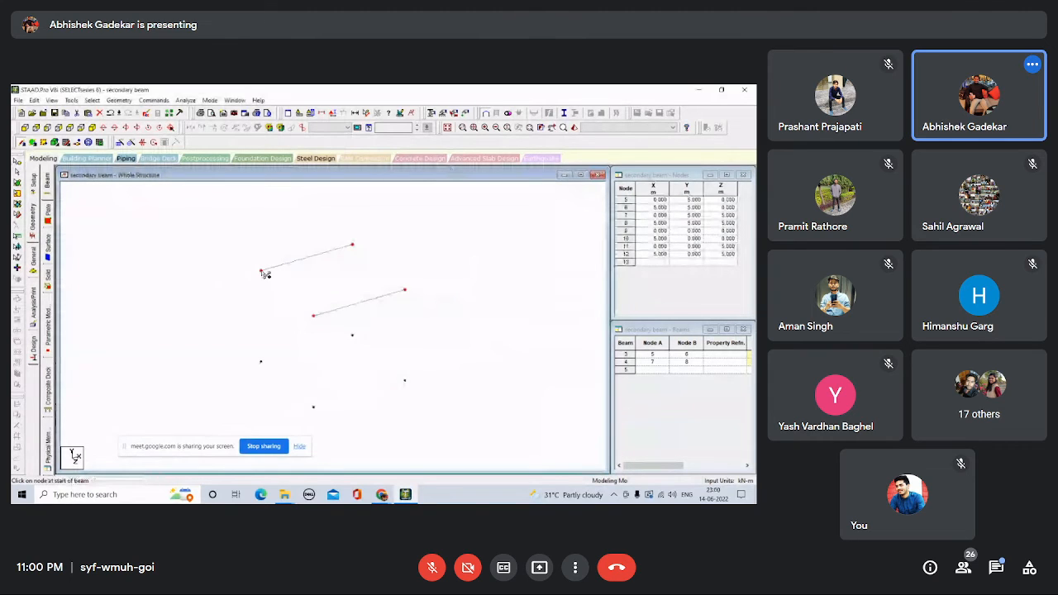
drag(265, 274, 263, 361)
drag(313, 316, 314, 406)
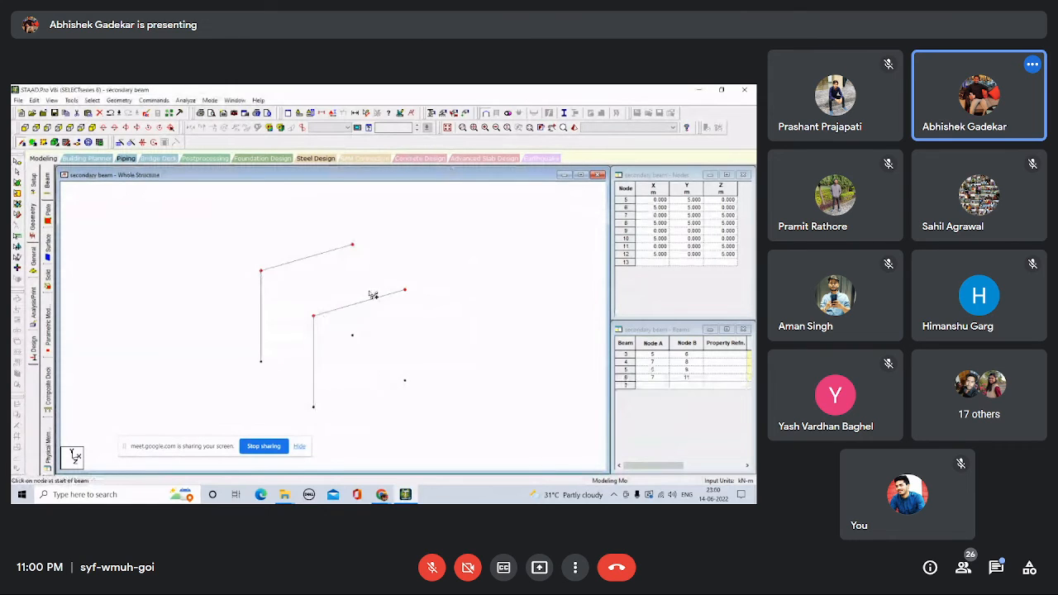
drag(353, 244, 352, 335)
mouse_move(405, 291)
mouse_down()
mouse_move(421, 381)
mouse_move(404, 380)
mouse_up()
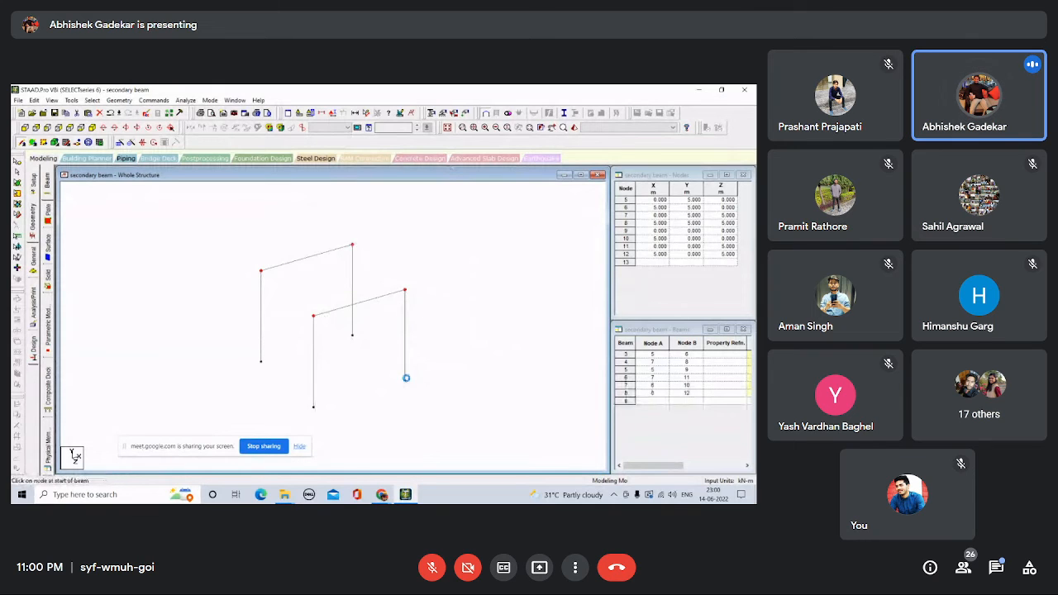
click(18, 171)
double_click(313, 254)
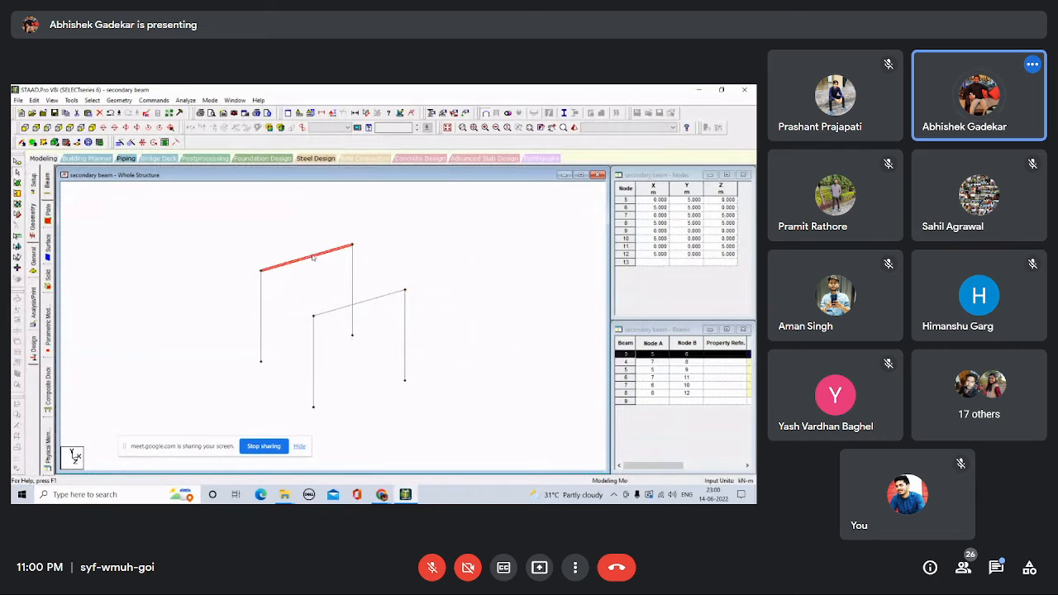
click(494, 185)
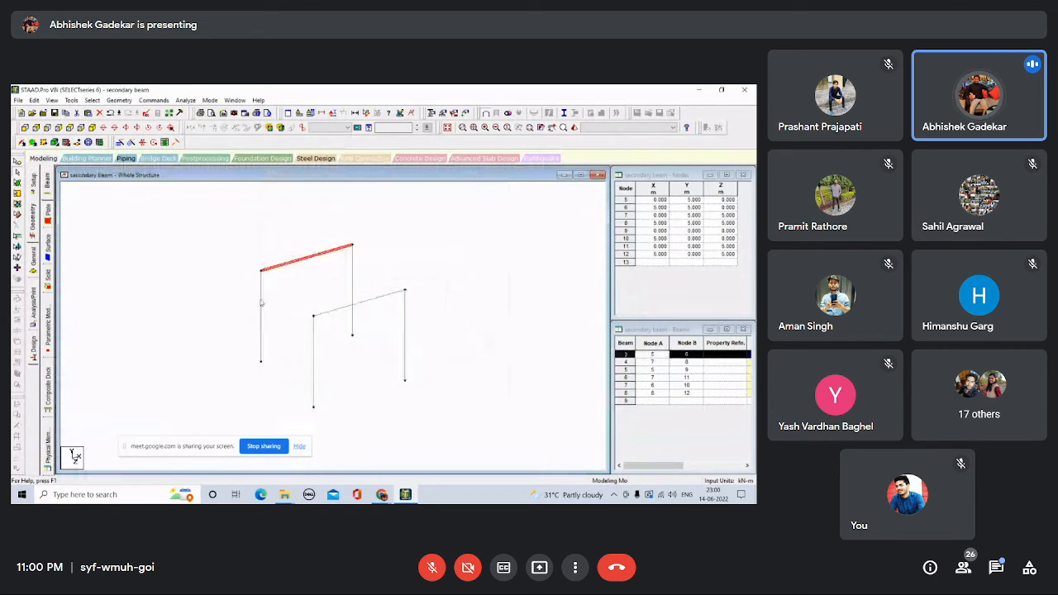
click(261, 306)
click(338, 310)
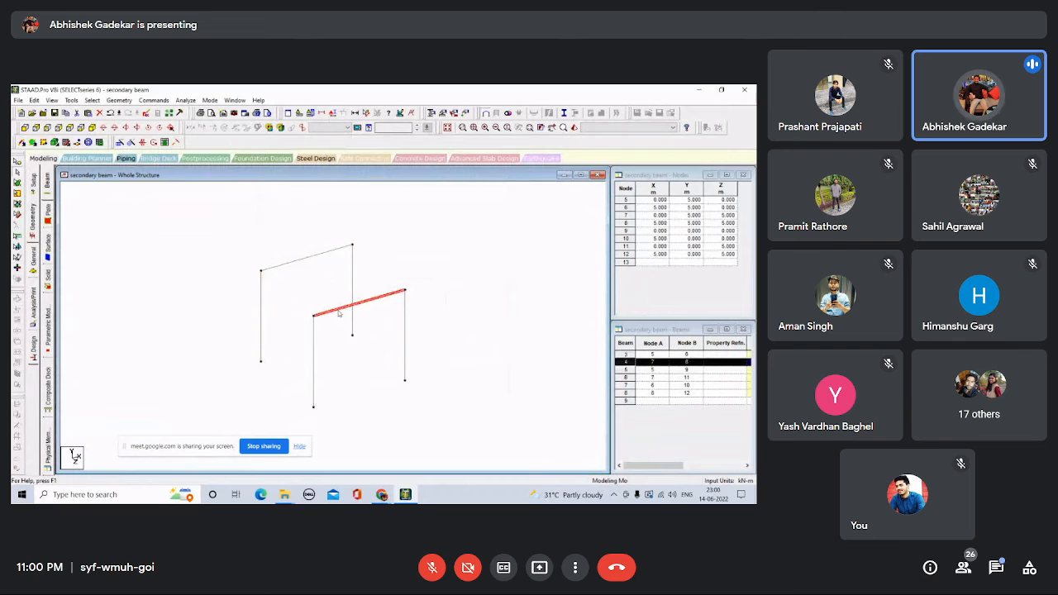
click(313, 349)
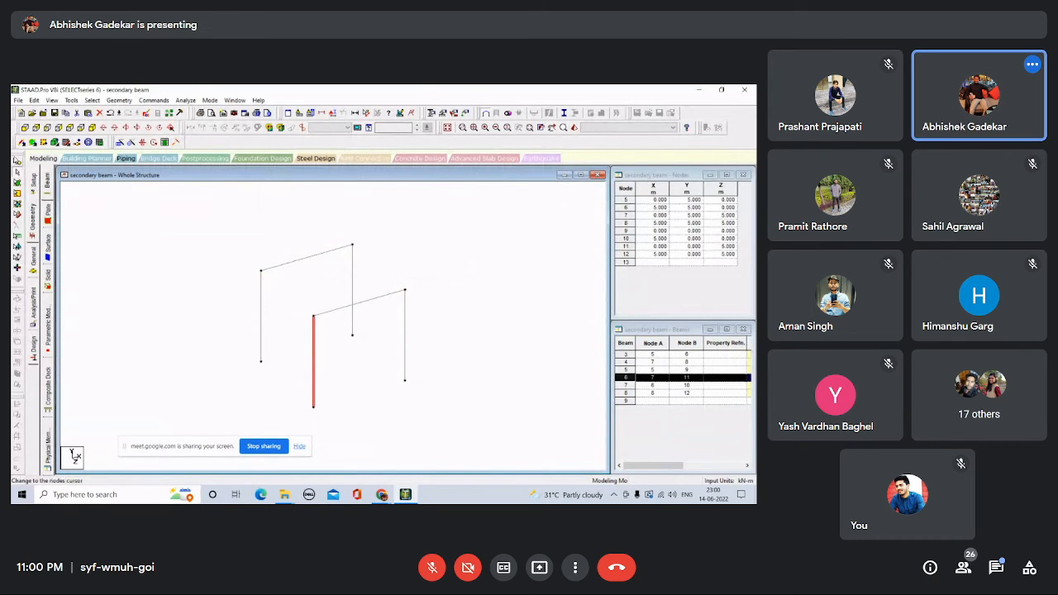
Add two beams along Z joining the ends of the parallel upper beams to close the top frame.
click(23, 142)
drag(261, 271, 314, 317)
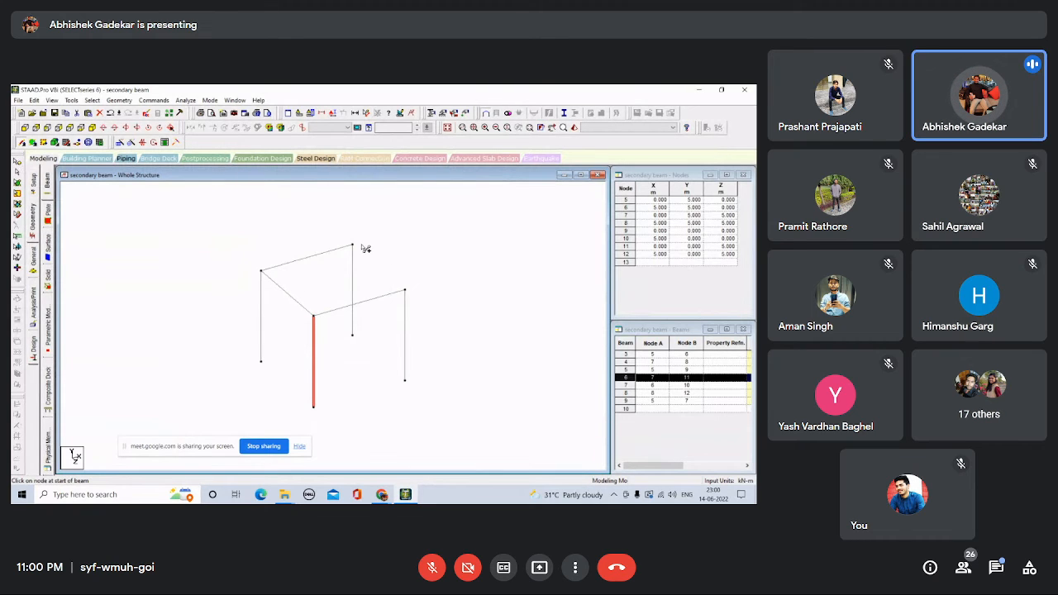
drag(353, 246, 405, 291)
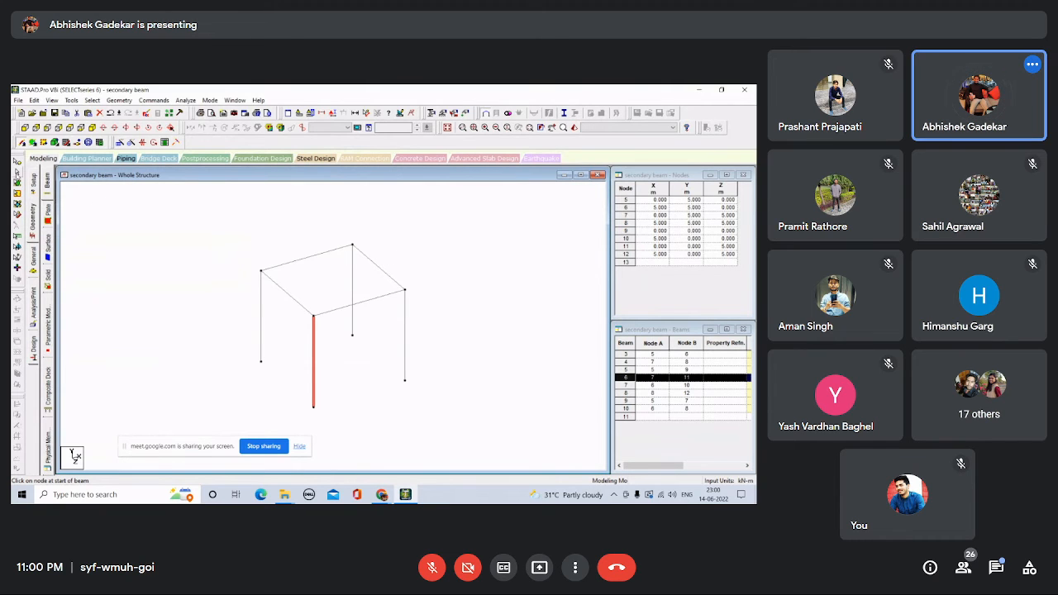
click(17, 174)
click(313, 257)
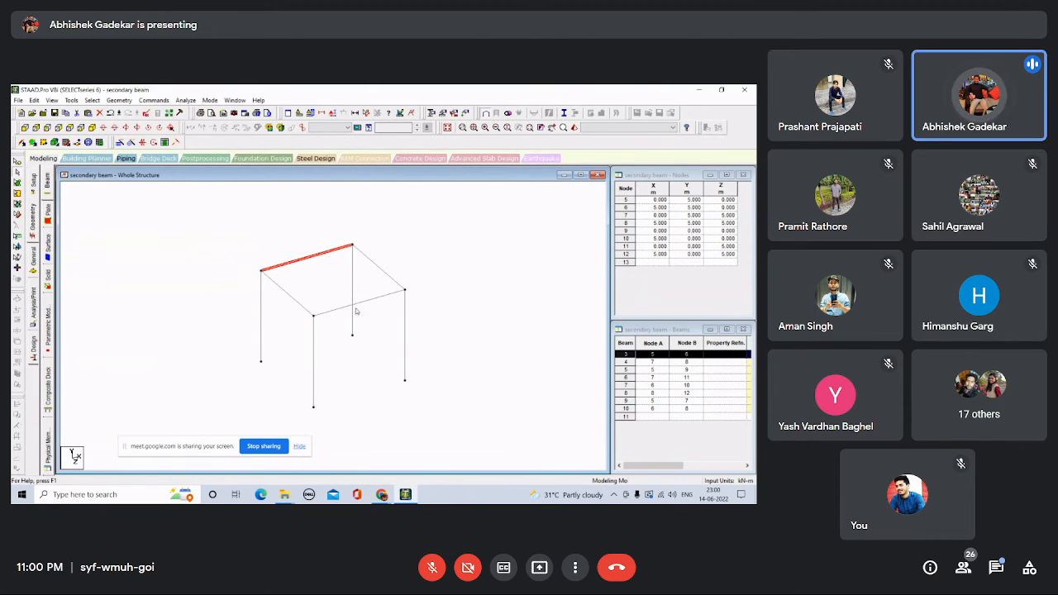
click(353, 304)
click(311, 274)
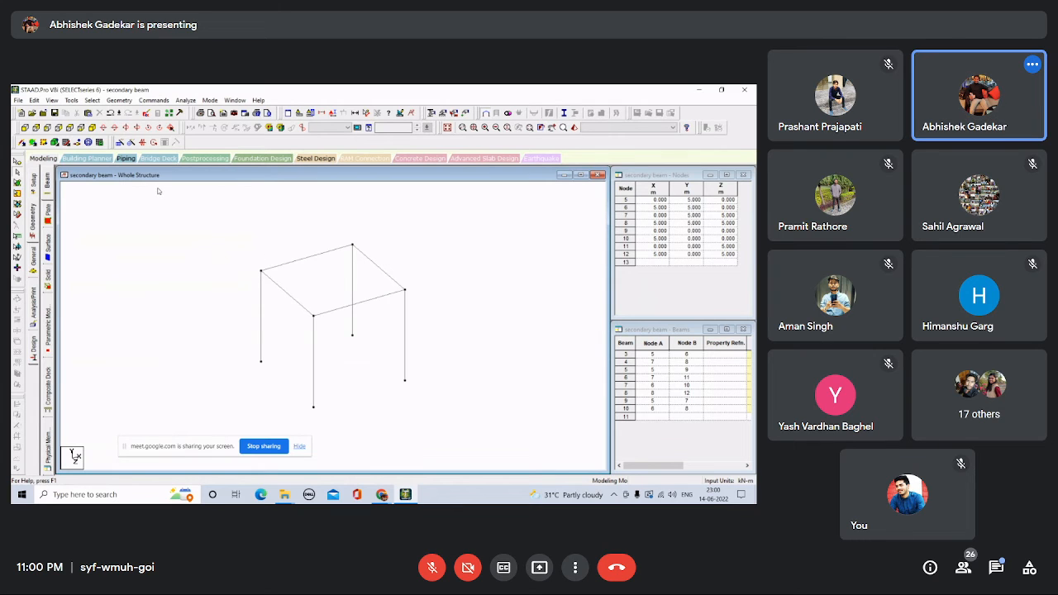
Add a beam between the mid-points of the two top beams running along X.
right_click(191, 224)
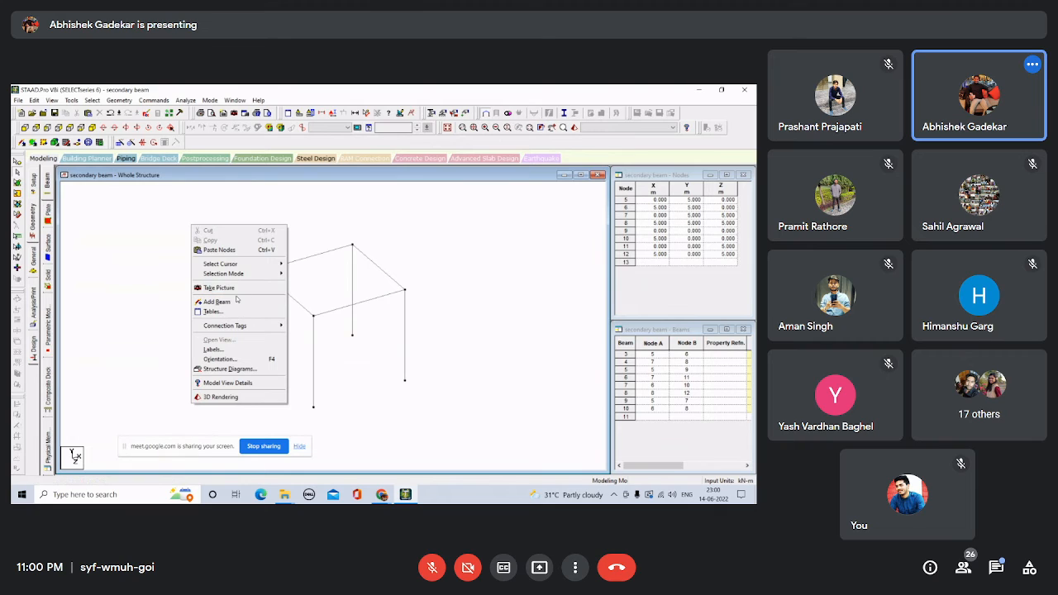
click(236, 301)
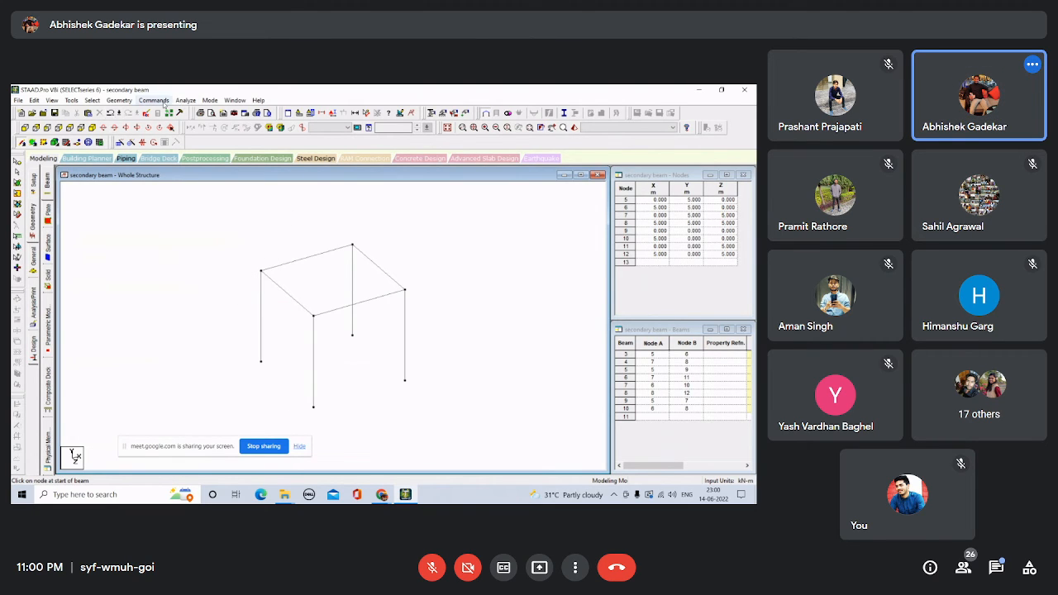
click(119, 100)
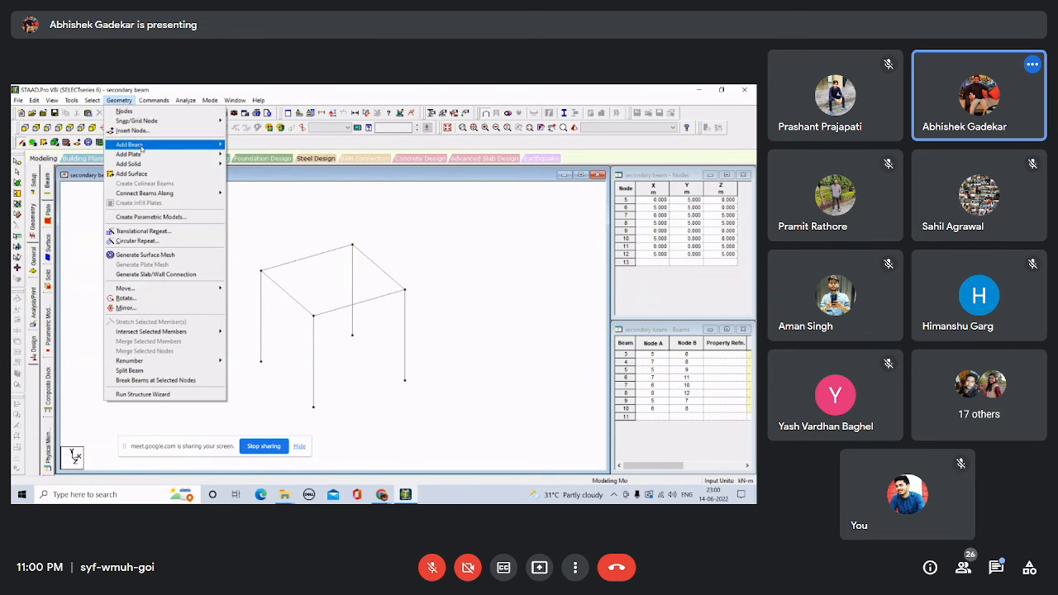
mouse_move(142, 148)
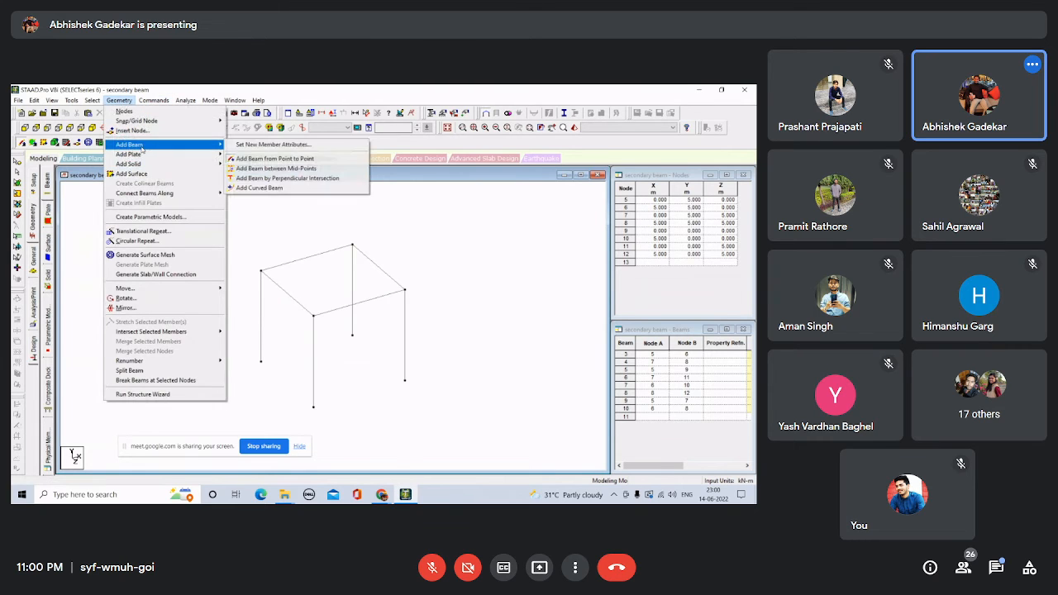
click(291, 169)
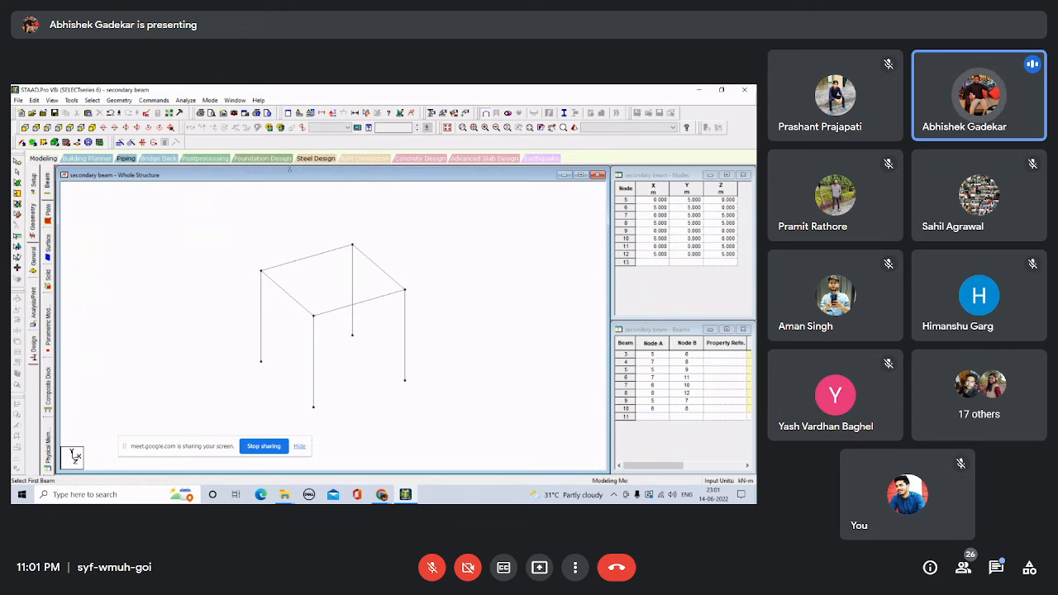
click(317, 261)
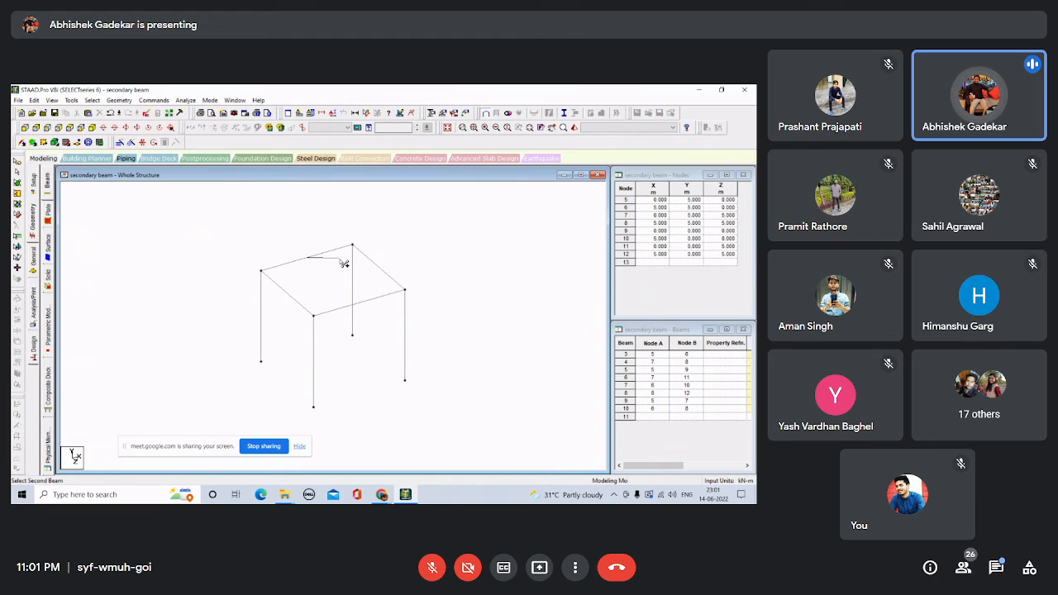
click(357, 304)
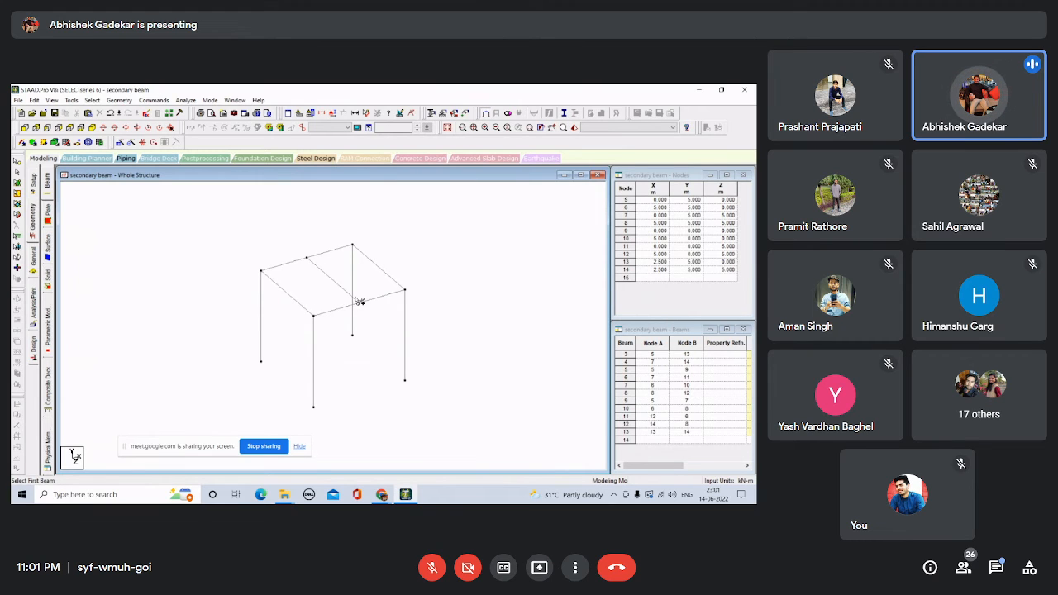
Undo the mid-point beam and the splits it made in both X-direction top beams.
key(ctrl+z)
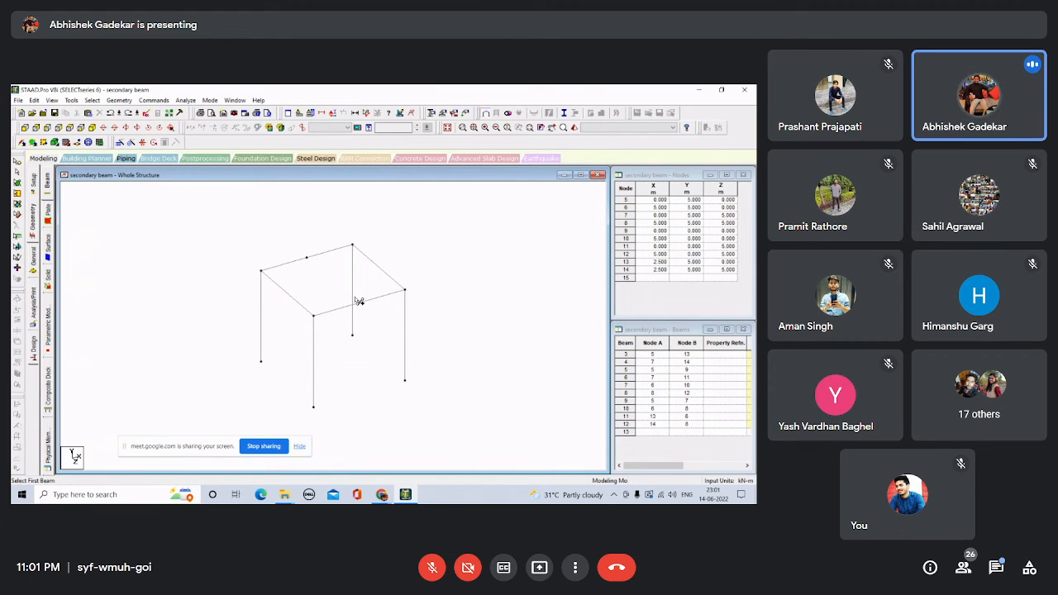
key(ctrl+z)
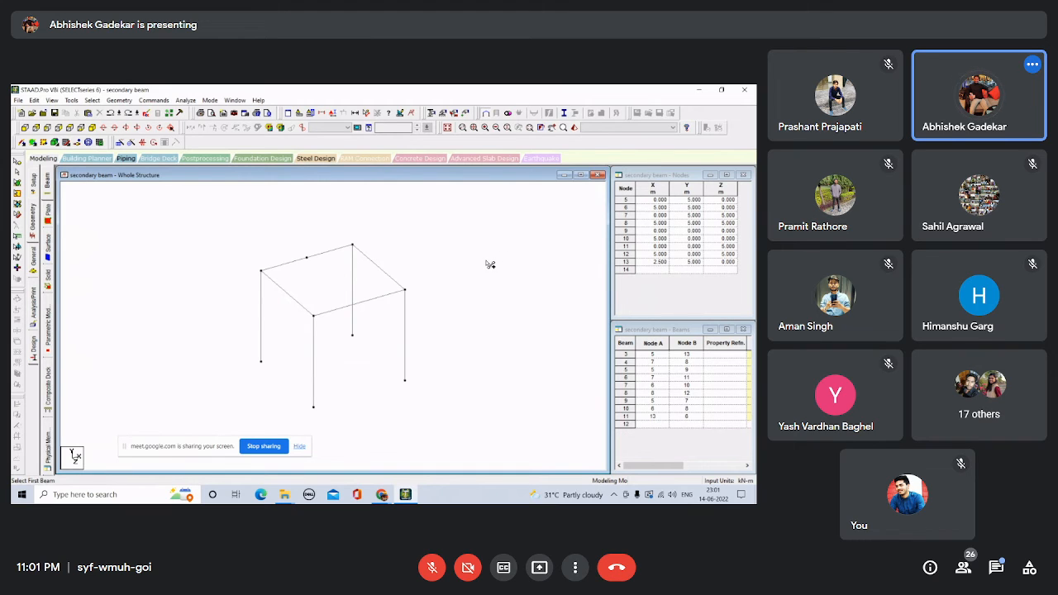
key(ctrl+z)
key(ctrl+z)
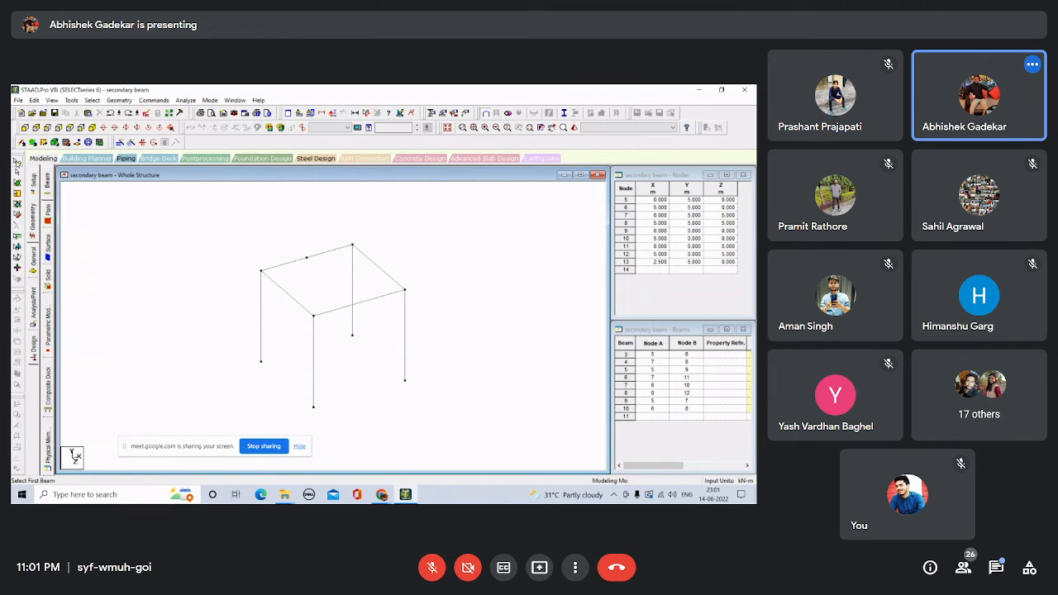
click(24, 143)
key(ctrl+z)
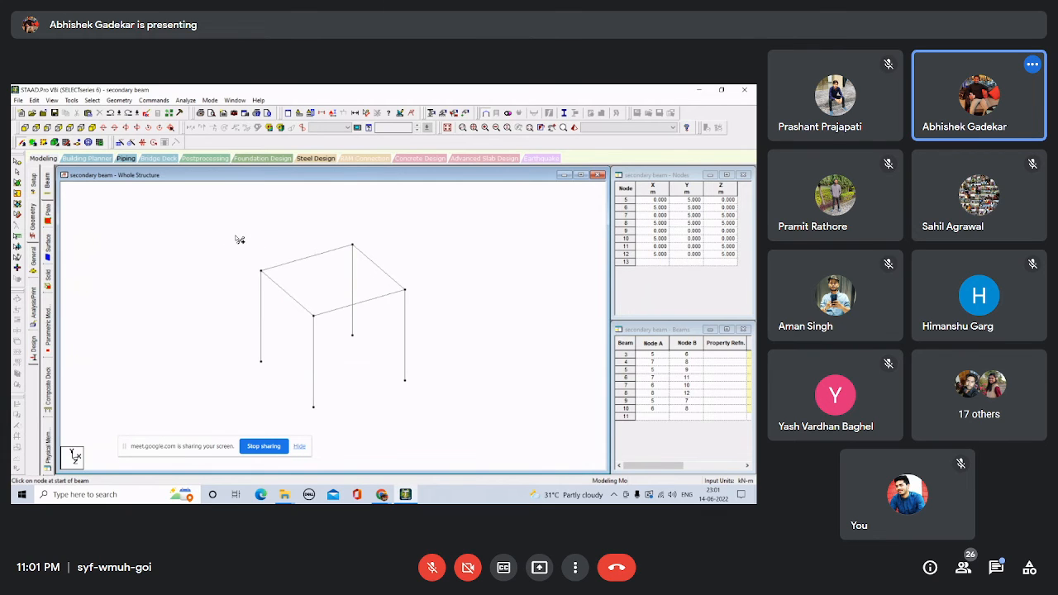
Add a beam between the mid-points of the two X-direction top beams again and save the model.
click(162, 101)
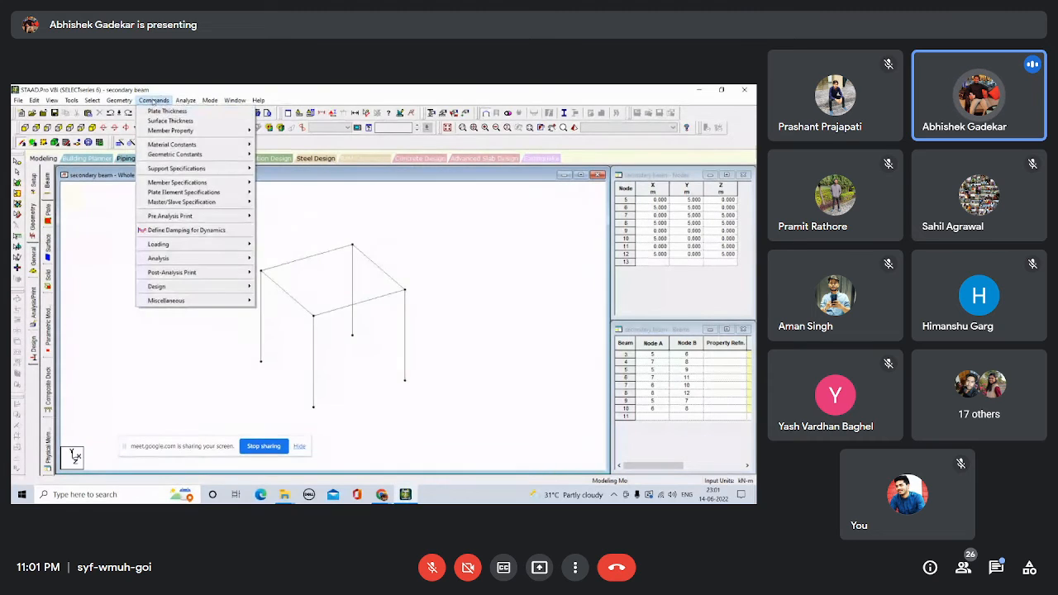
click(162, 101)
click(119, 100)
mouse_move(135, 147)
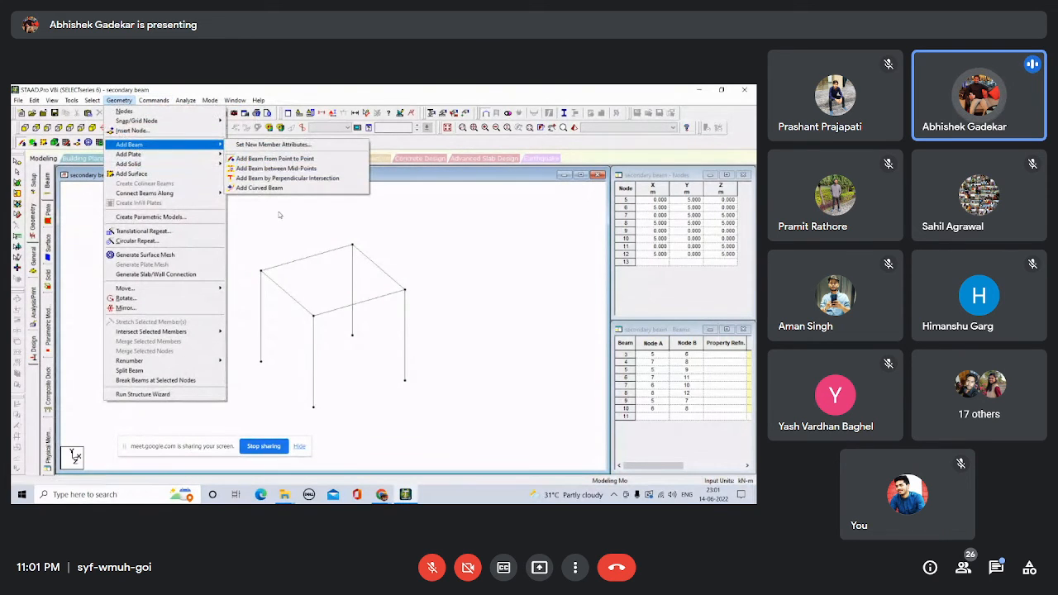
click(268, 160)
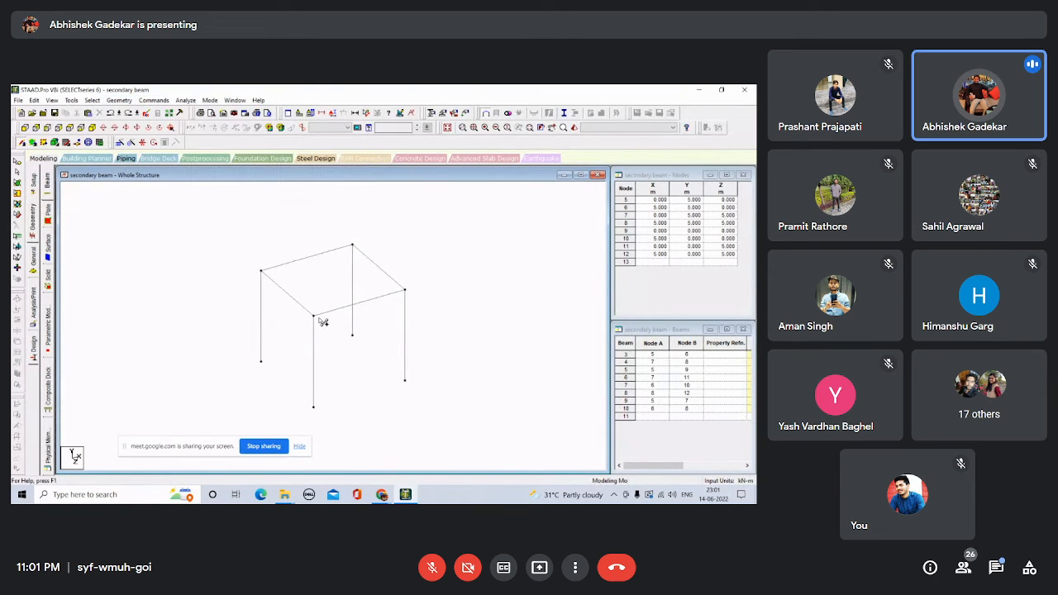
click(130, 102)
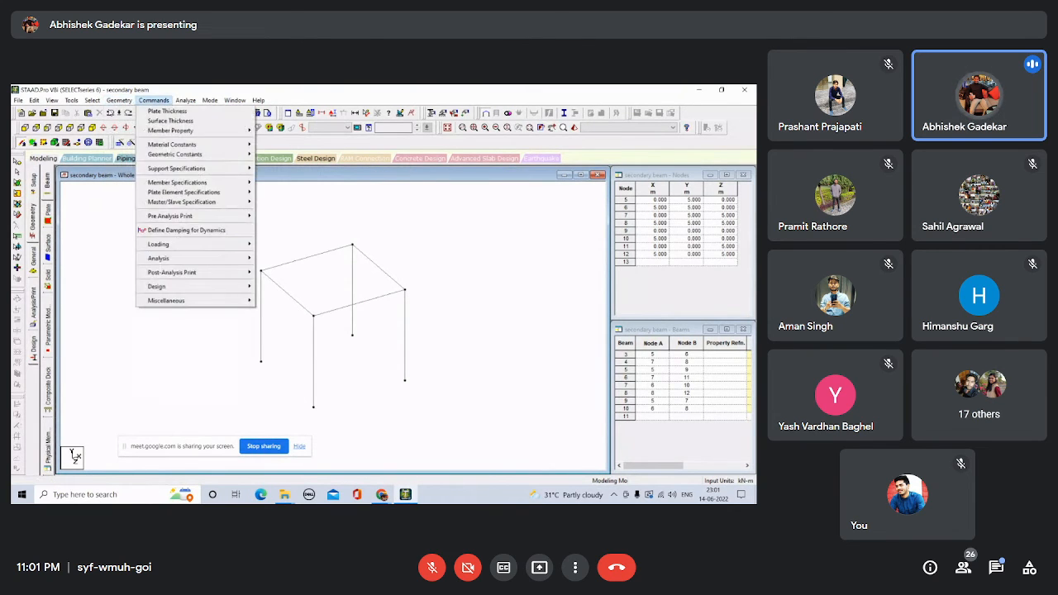
mouse_move(130, 146)
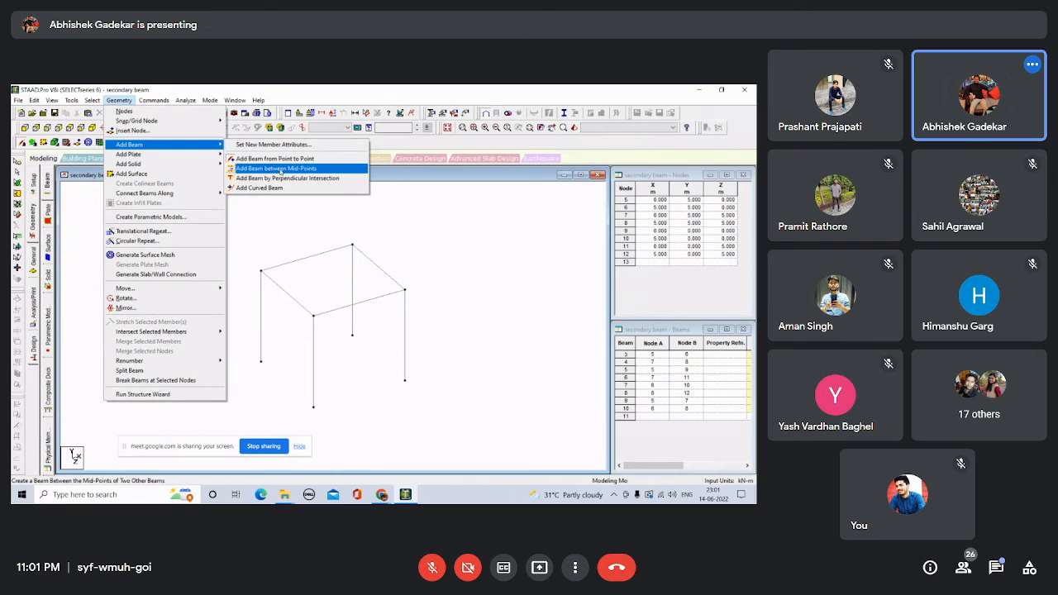
click(301, 168)
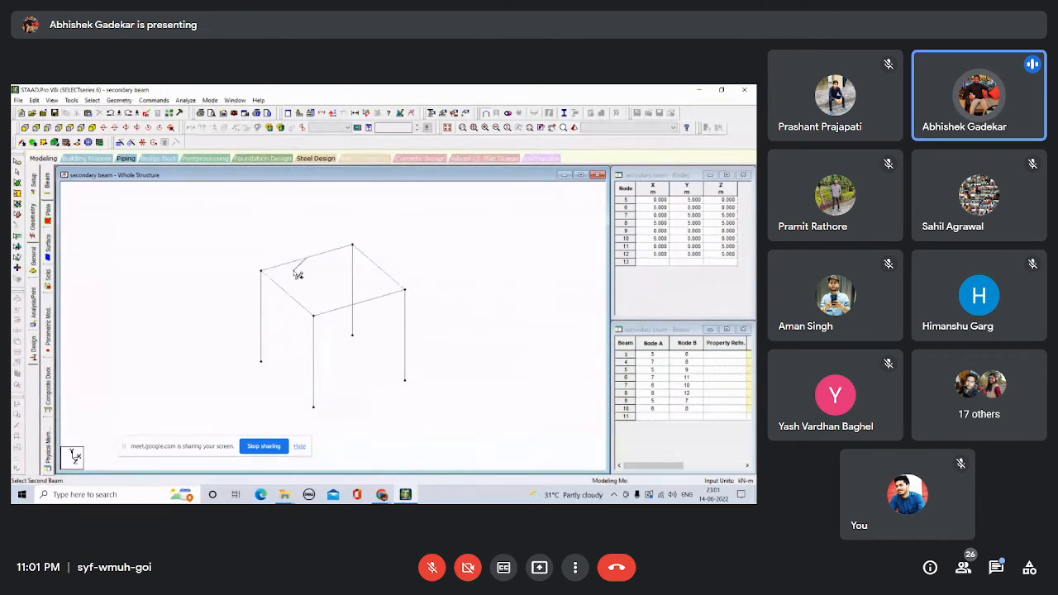
click(299, 261)
click(328, 314)
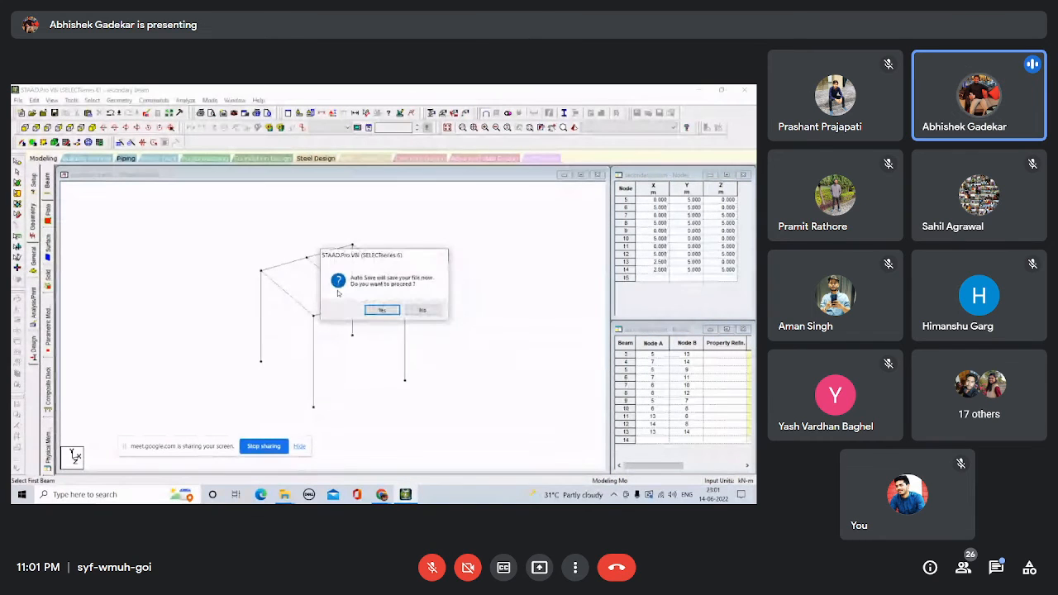
click(380, 310)
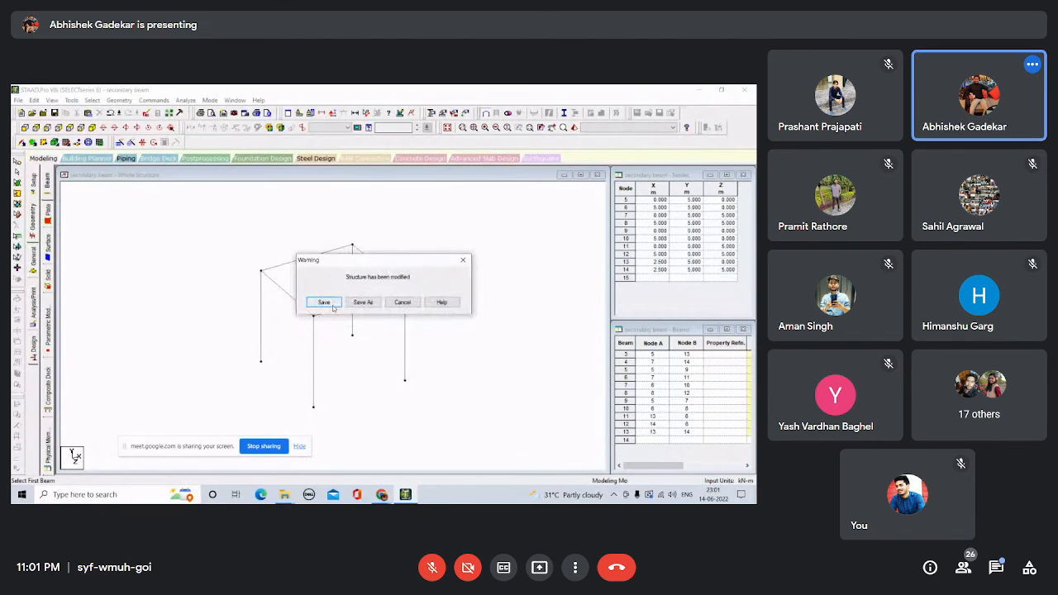
click(322, 303)
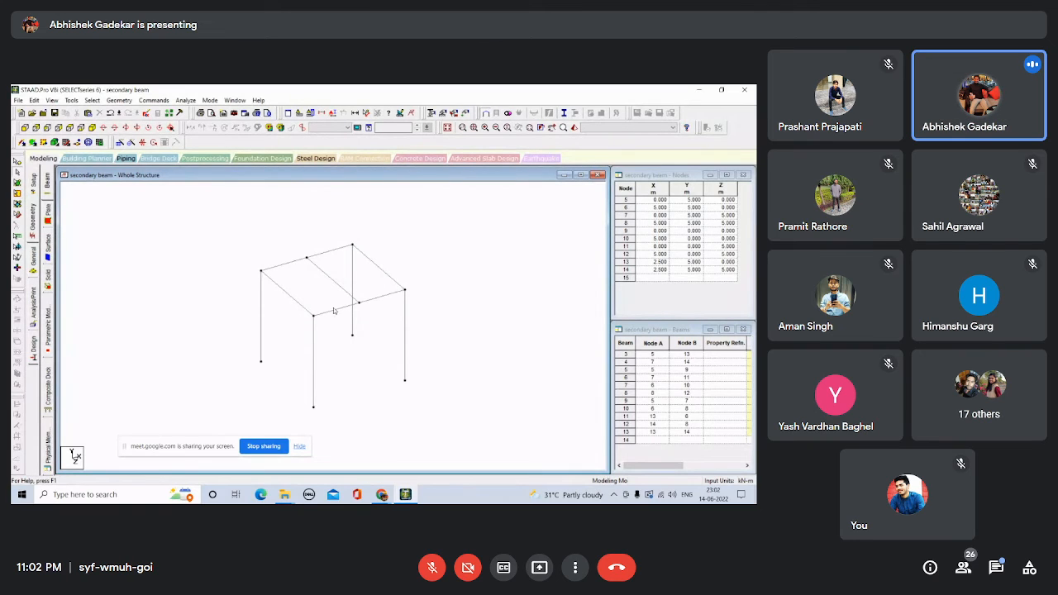
Undo the repeated mid-point beam together with its two mid-span nodes.
key(ctrl+z)
key(ctrl+z)
key(ctrl+z)
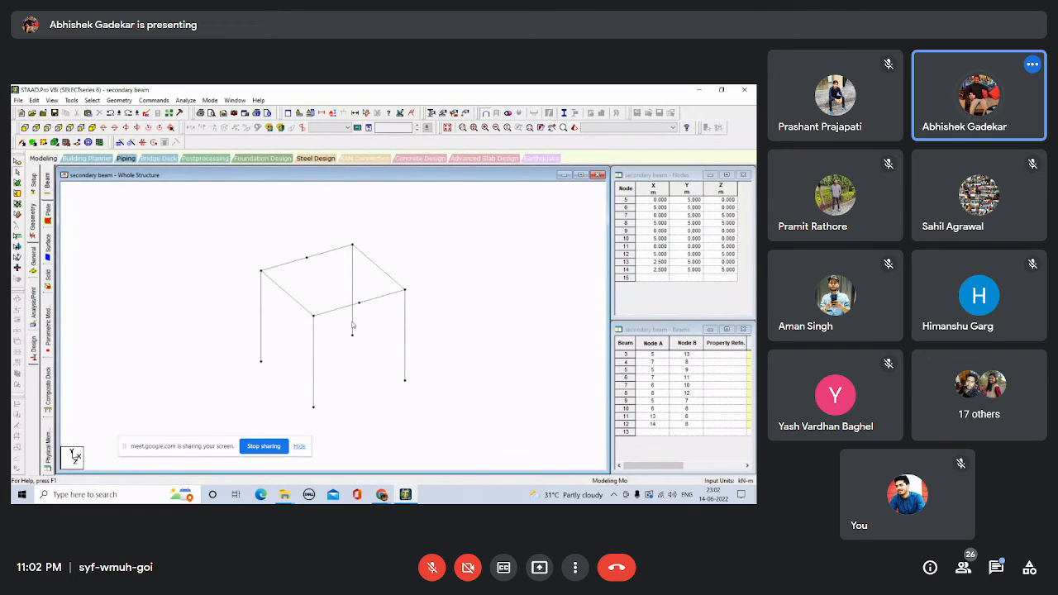
key(ctrl+z)
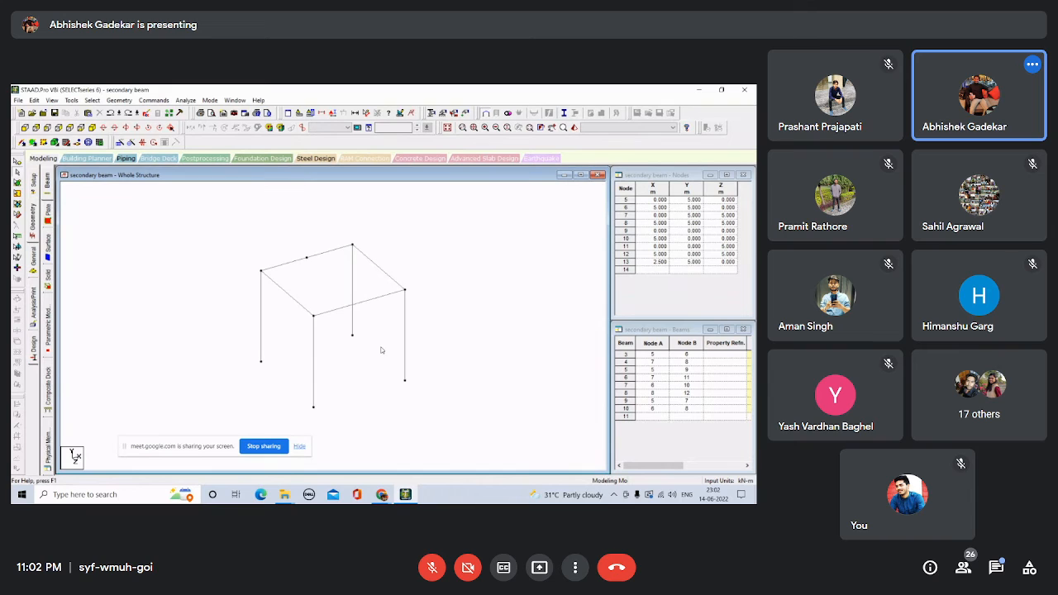
key(ctrl+z)
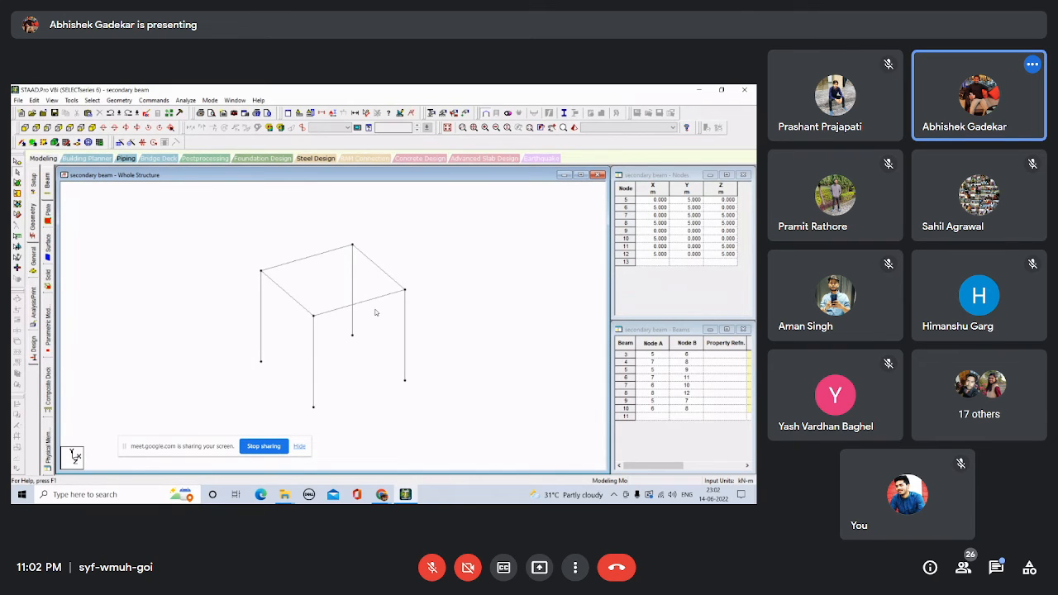
Select the Z-direction top beam at X = 0 and display the node-to-node distance along the top beam at Z = 0.
click(286, 292)
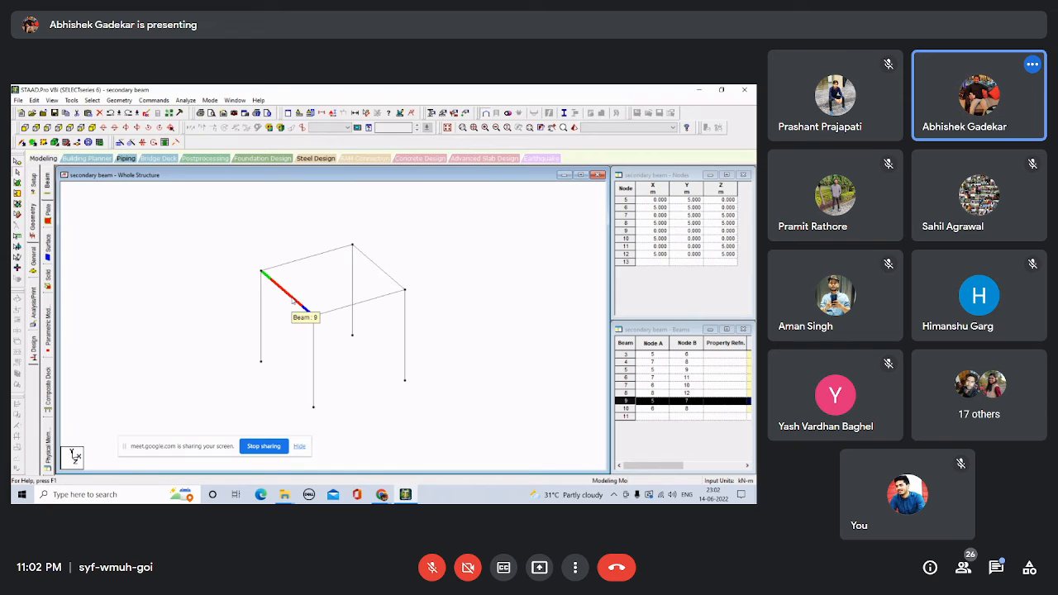
click(367, 113)
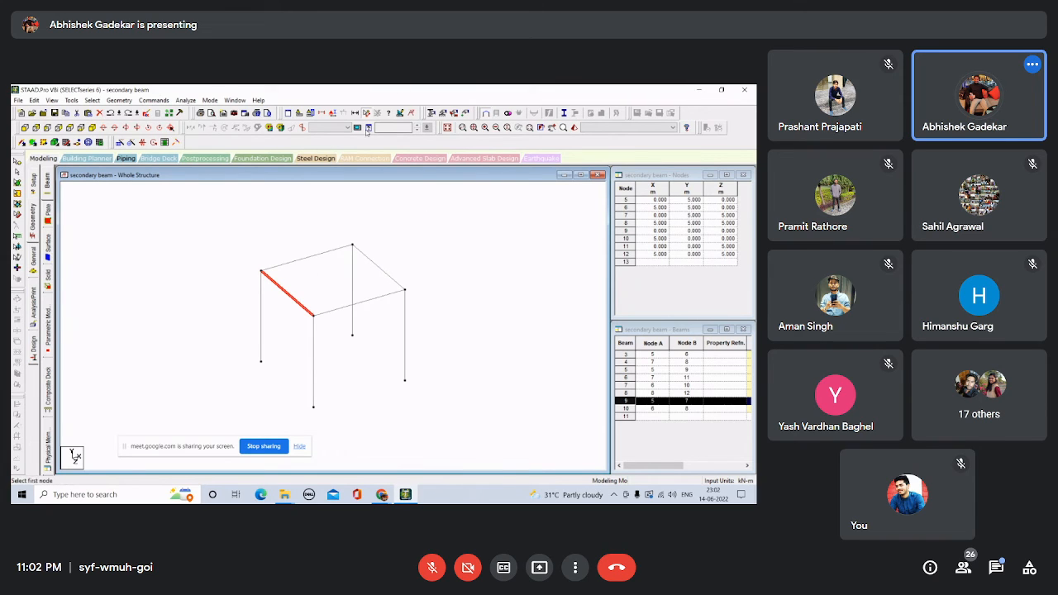
click(262, 273)
click(352, 245)
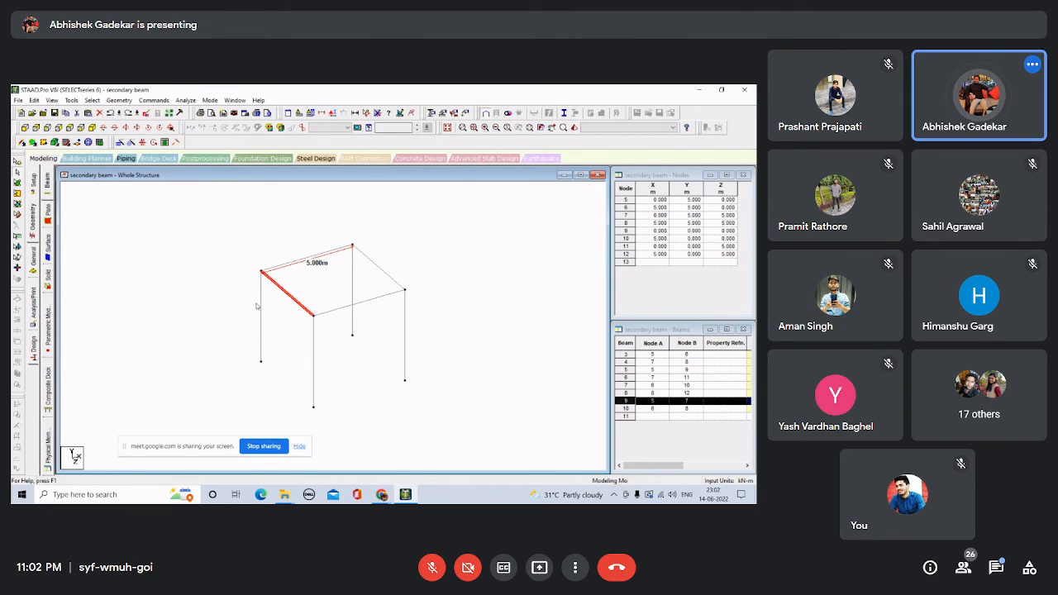
Paste a copy of the selected top beam moved 2 m along X and remove the node-to-node distance display.
key(ctrl+v)
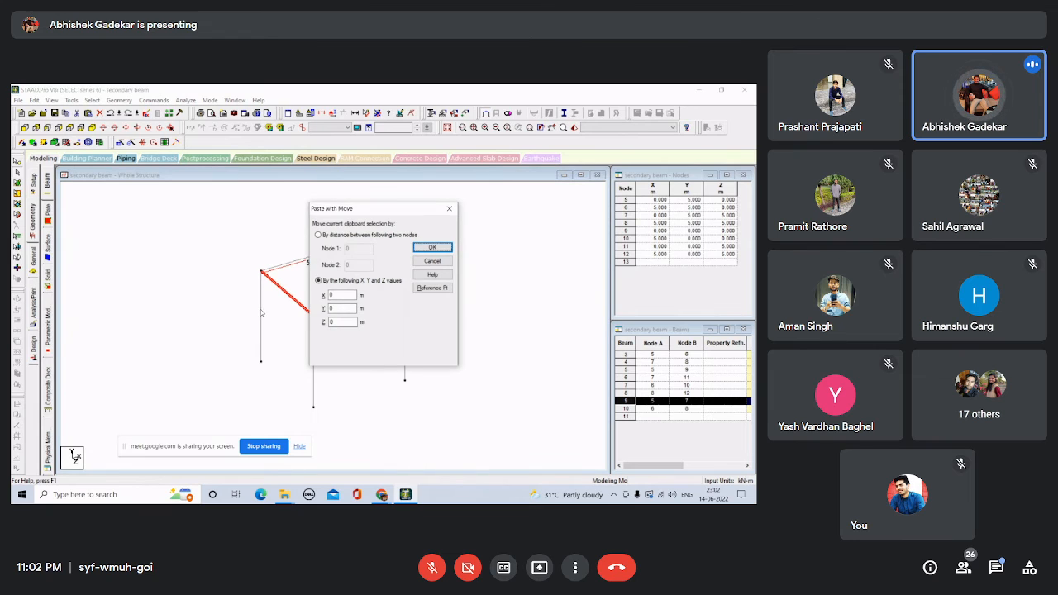
double_click(337, 297)
text(2)
click(432, 248)
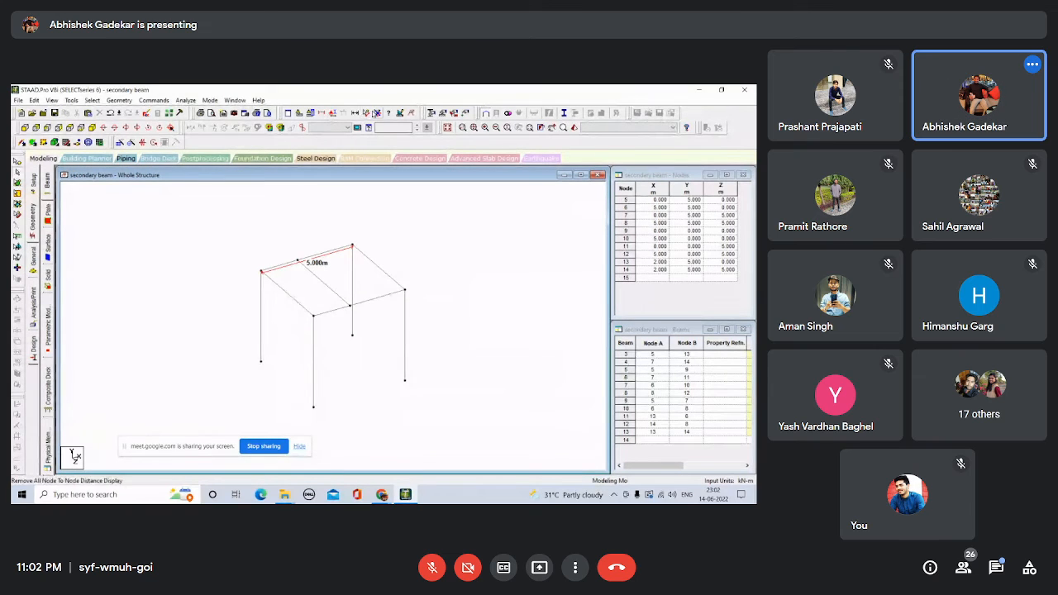
click(361, 256)
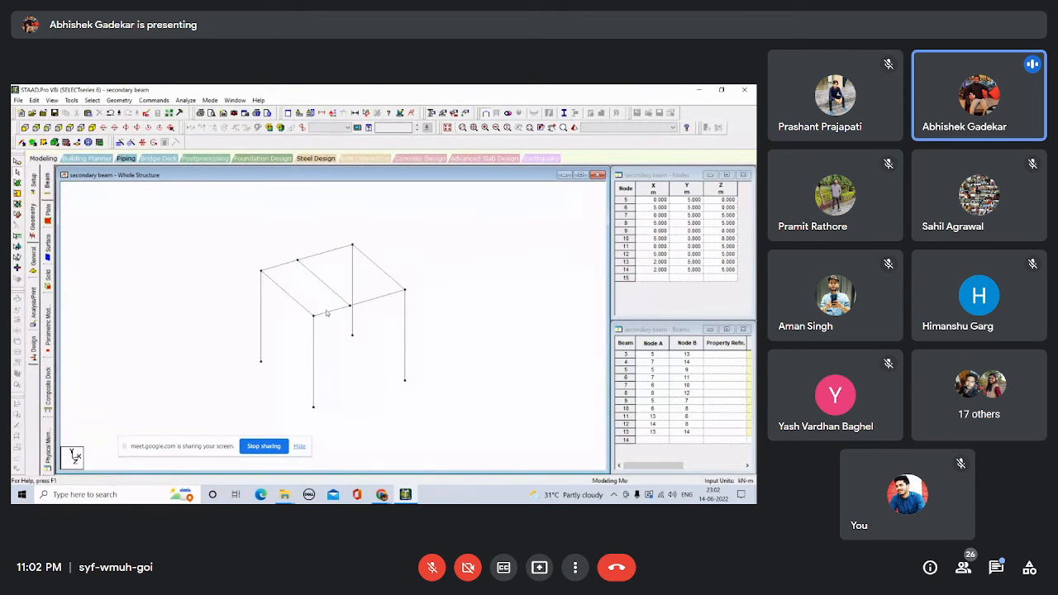
Select the new secondary beam at X = 2 m and open the member properties.
scroll(330, 318, up, 2)
click(358, 290)
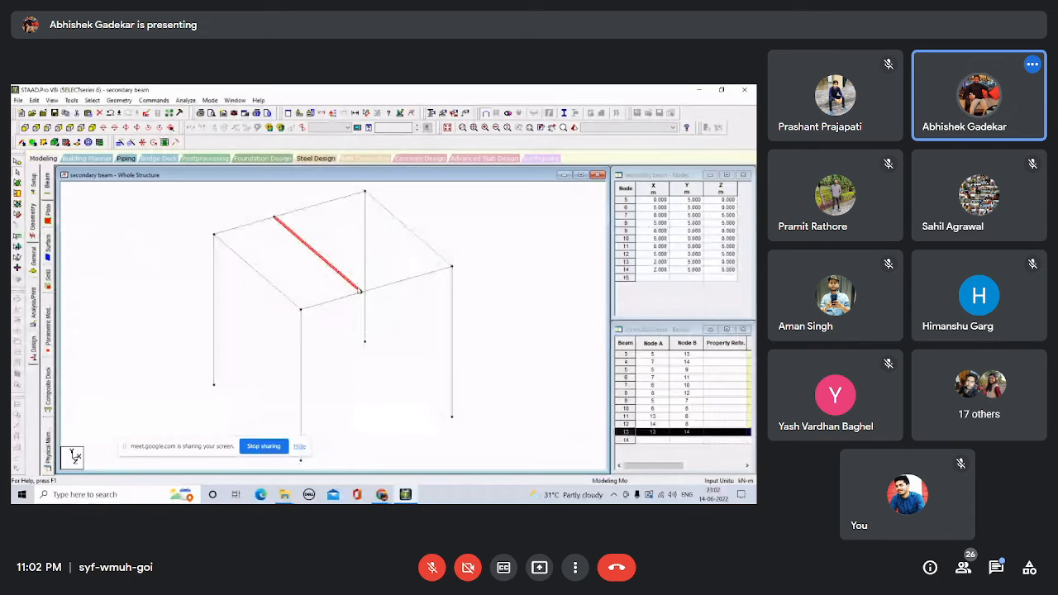
click(389, 283)
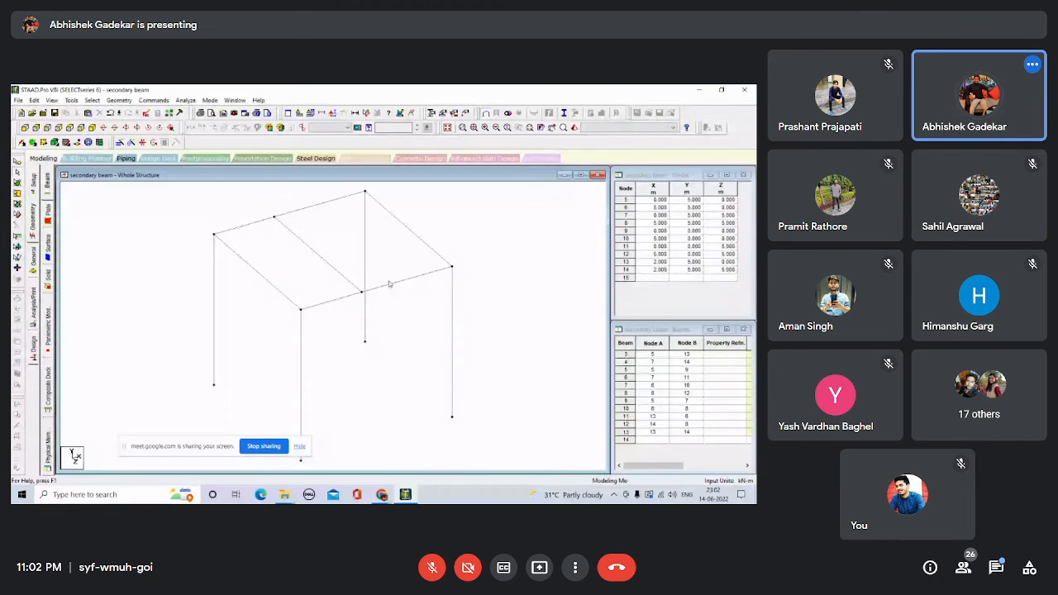
scroll(389, 284, down, 2)
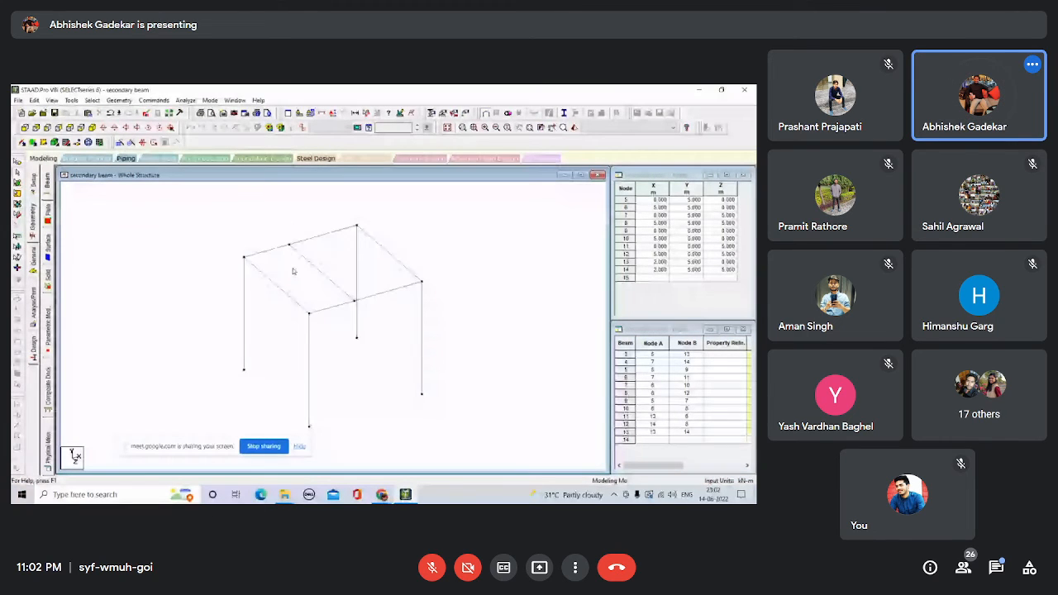
click(299, 254)
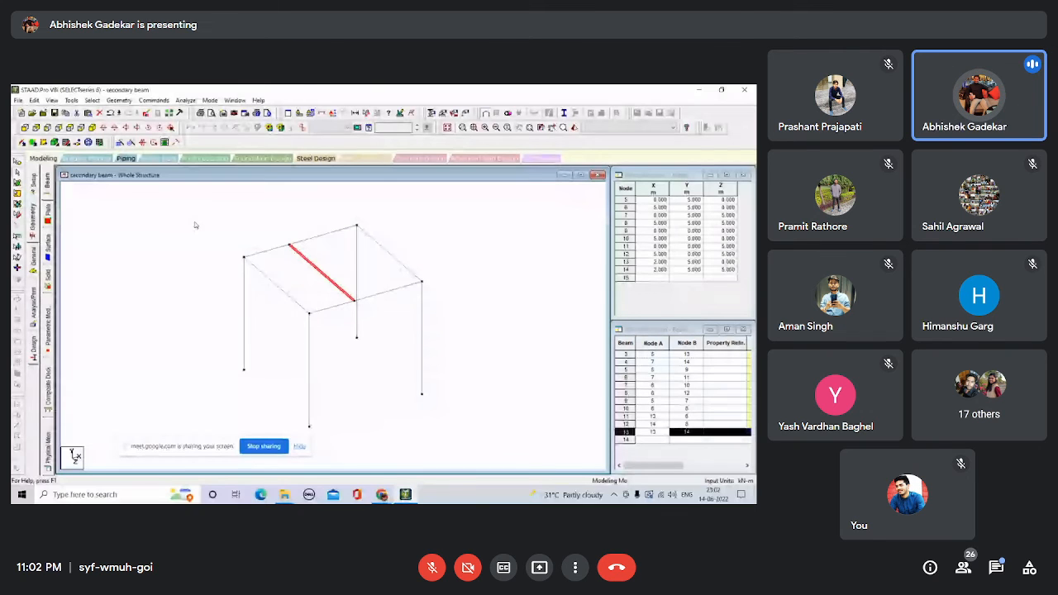
right_click(195, 225)
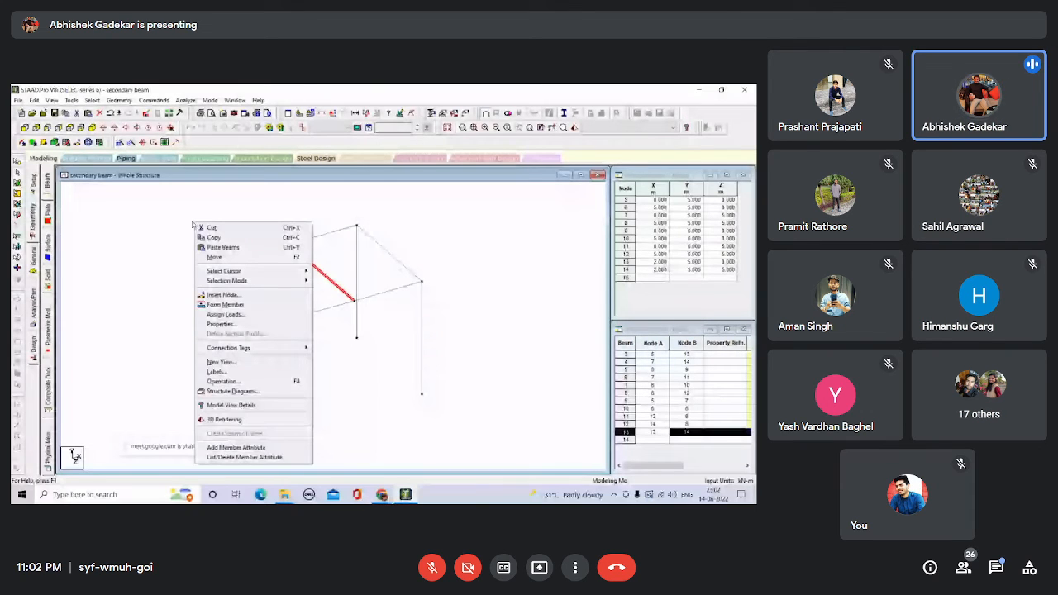
click(220, 324)
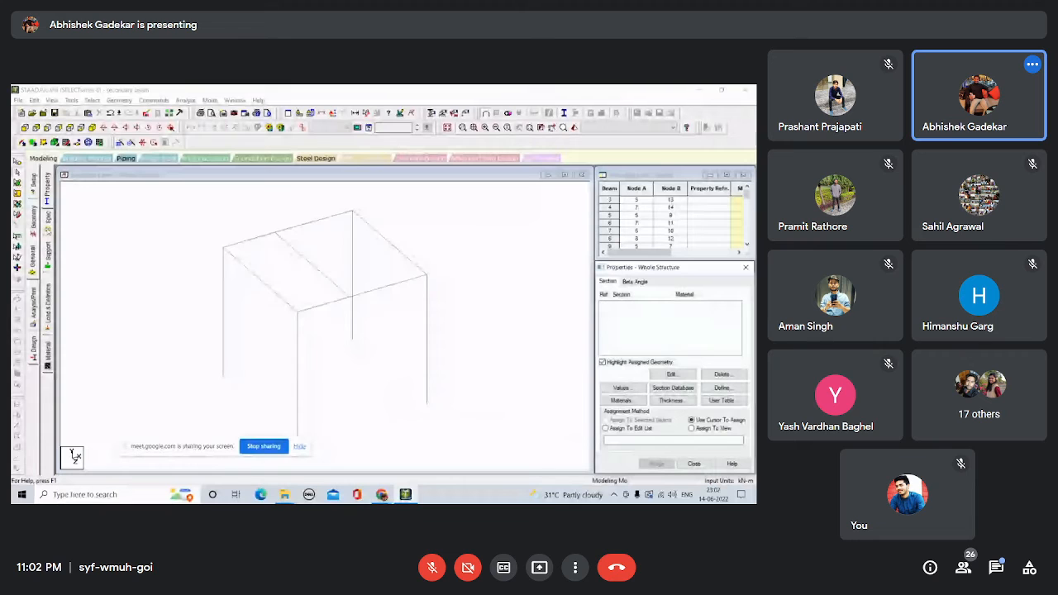
Create primary load case 1 with loading type Live and the title live.
click(48, 219)
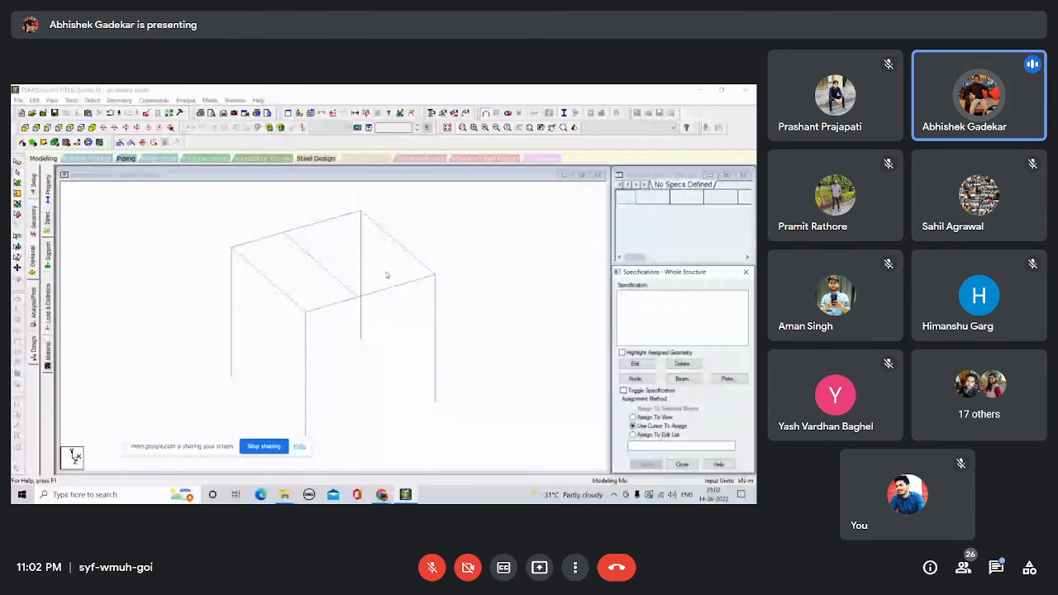
click(47, 307)
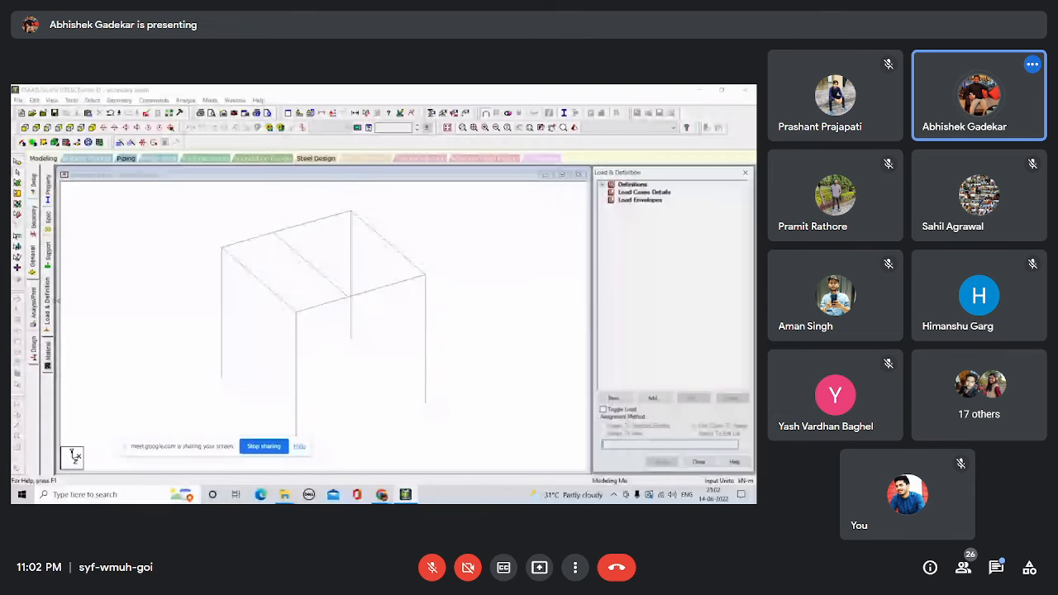
click(664, 400)
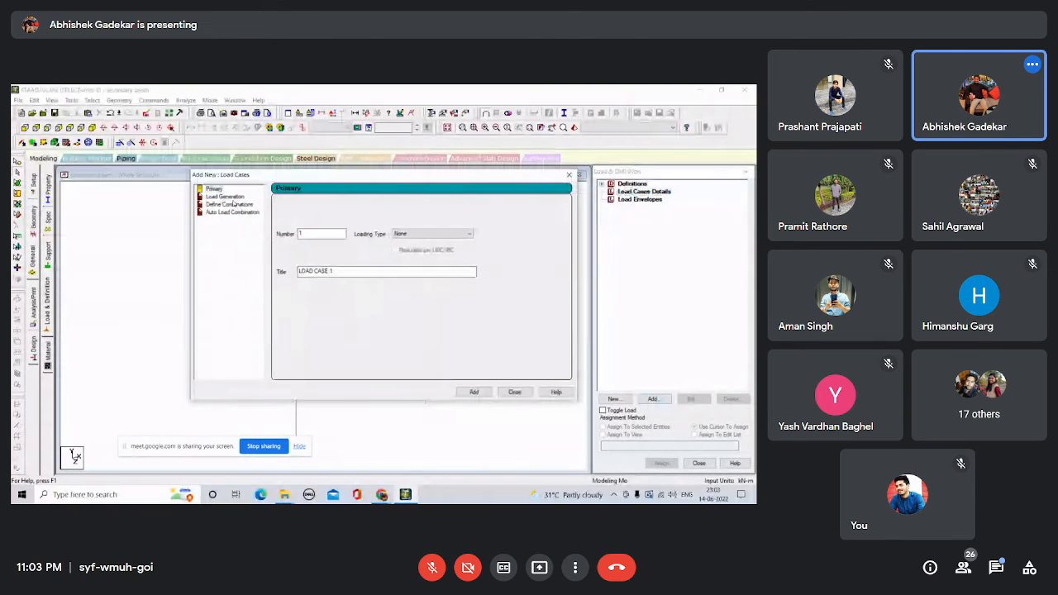
click(434, 235)
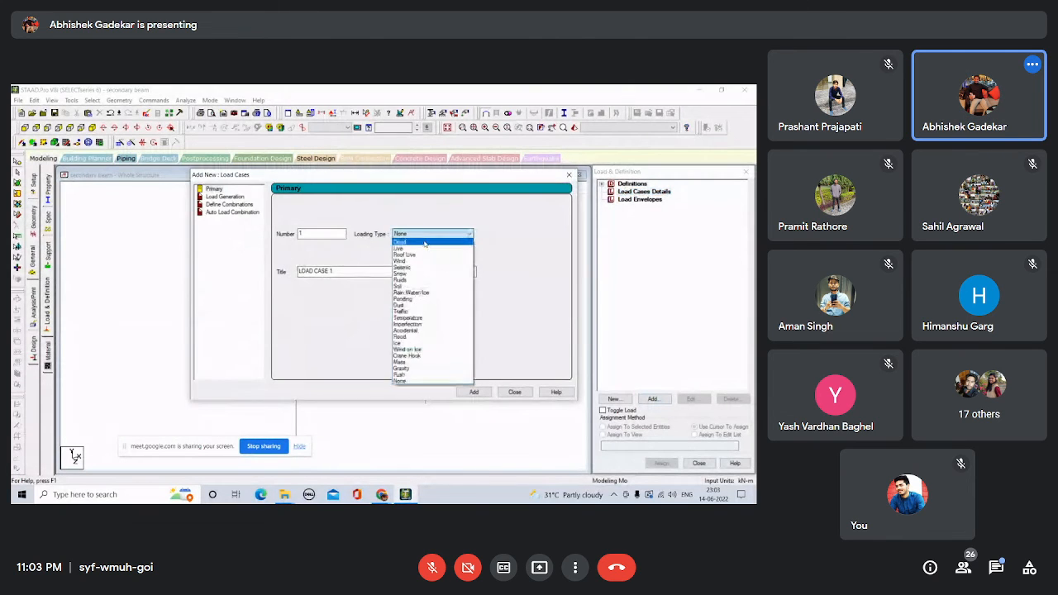
click(425, 257)
drag(350, 271, 241, 271)
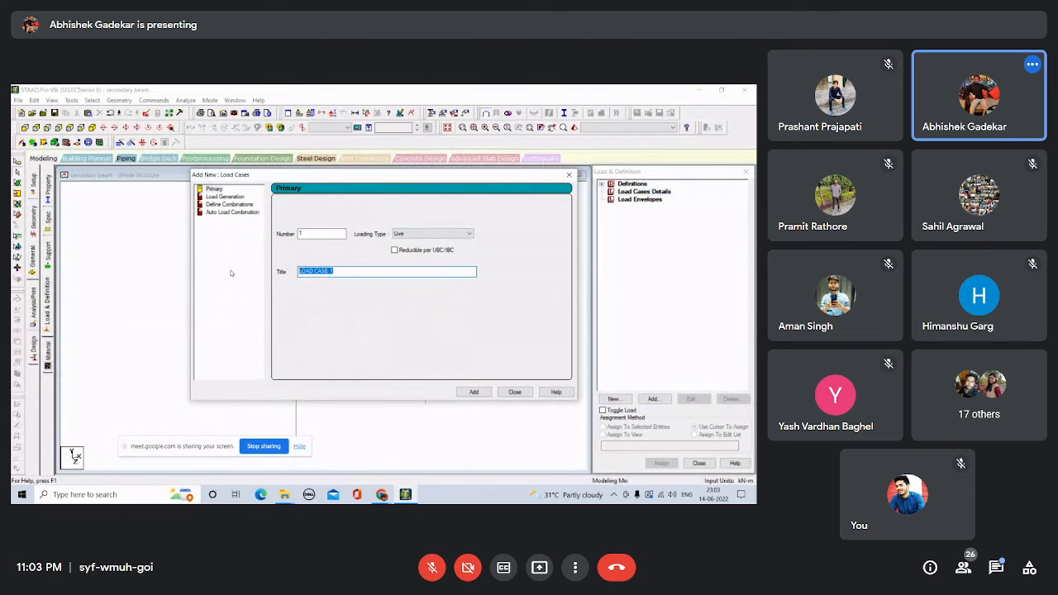
text(Live)
key(Return)
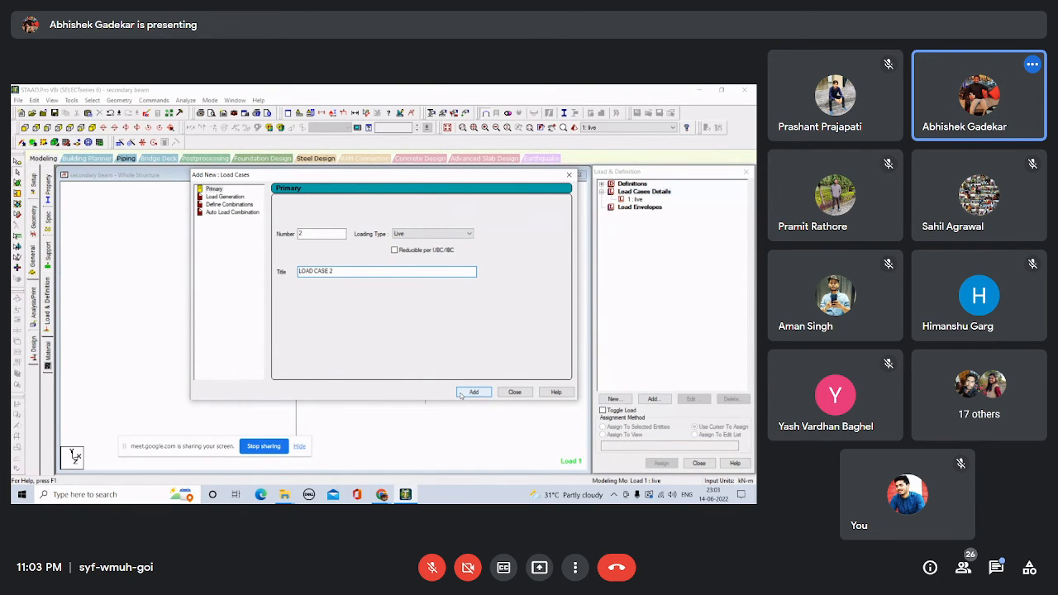
click(514, 392)
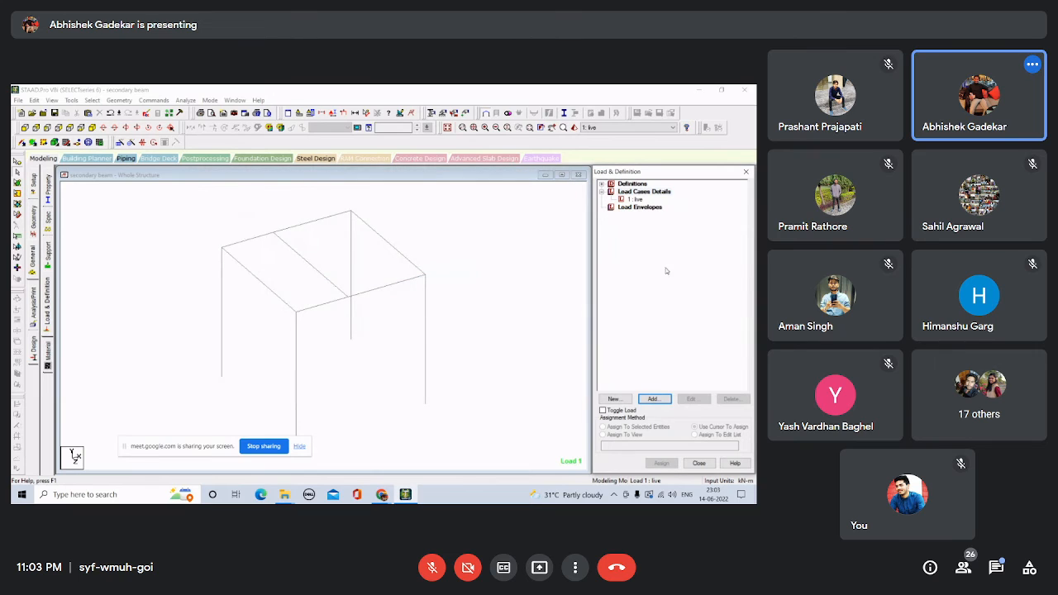
Add a uniform member force of -5 kN/m in the GY direction to the live load case.
click(635, 199)
click(652, 399)
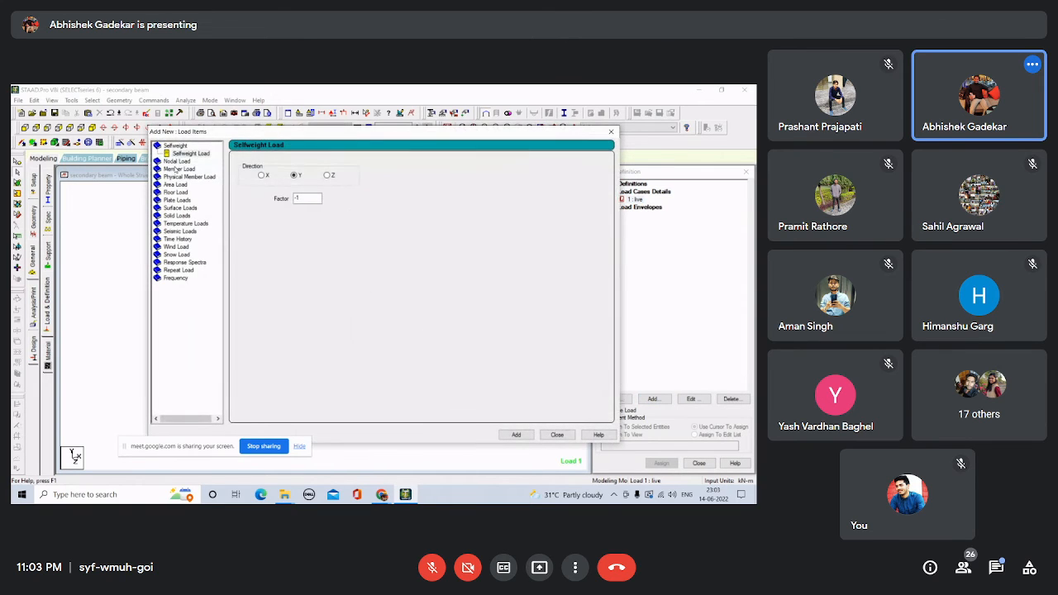
click(176, 169)
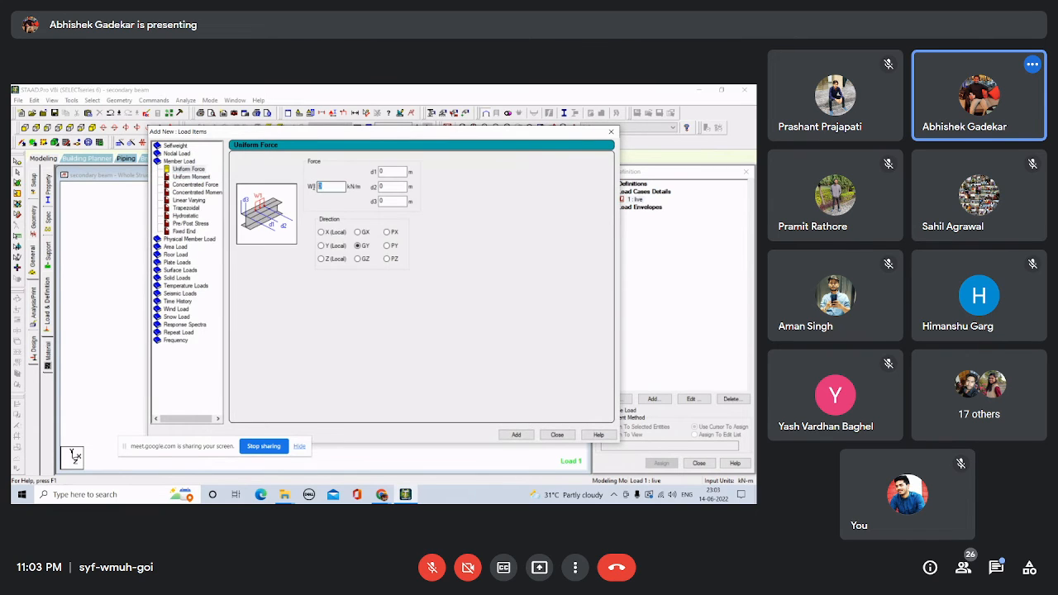
drag(324, 187, 310, 188)
text(-5)
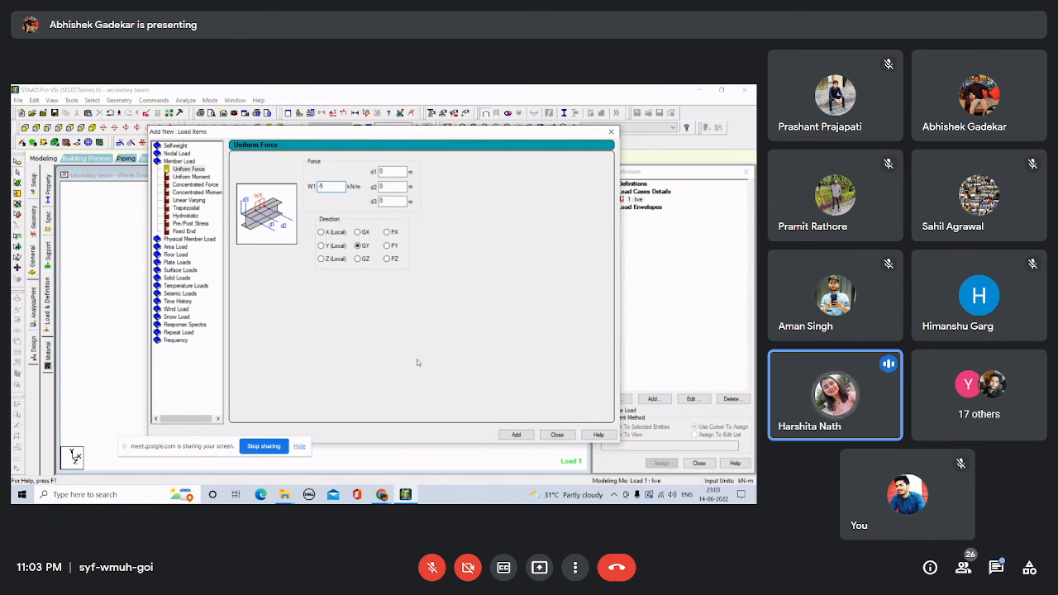
click(516, 435)
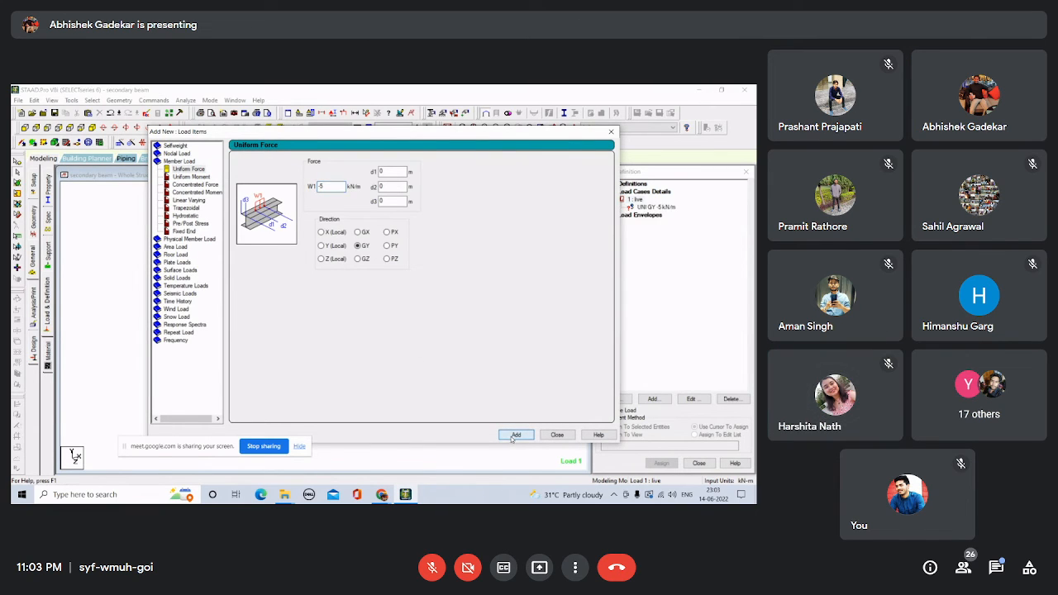
click(558, 434)
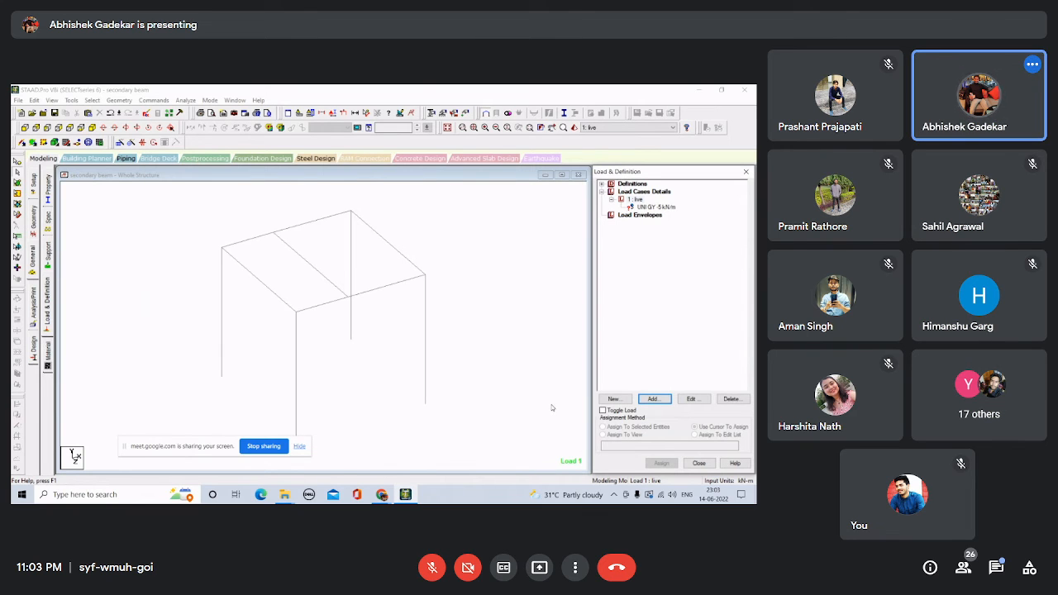
Assign the -5 kN/m uniform load to all perimeter top beams and the secondary beam.
click(654, 206)
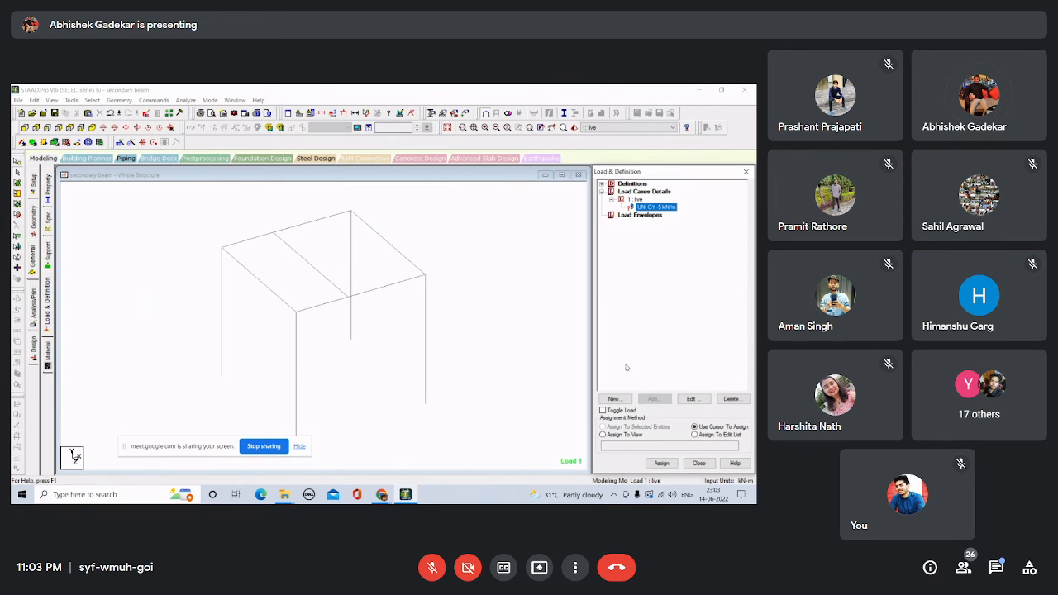
click(294, 231)
click(293, 252)
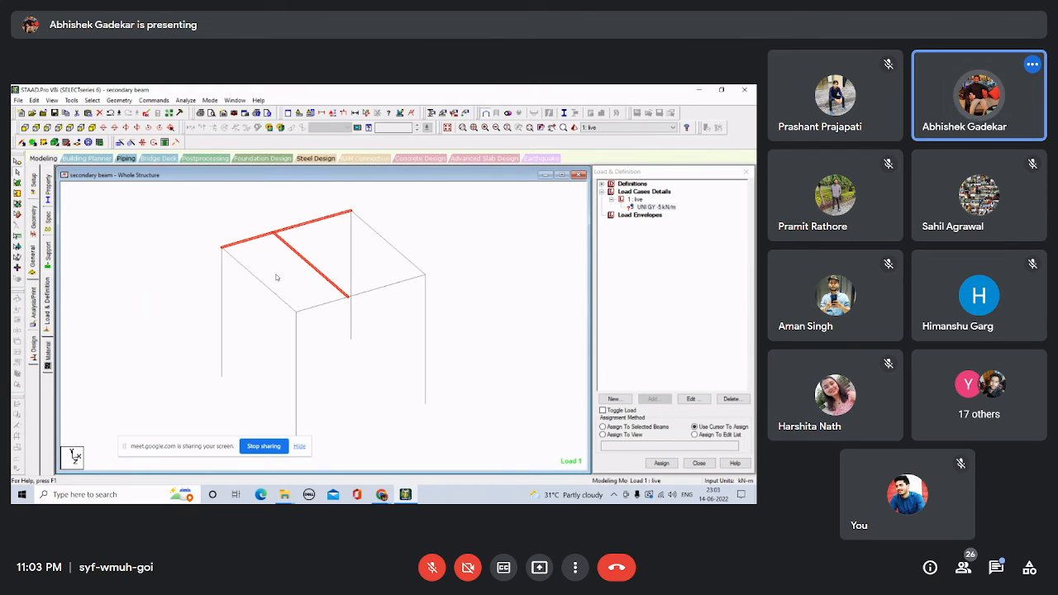
click(285, 302)
click(338, 300)
click(364, 291)
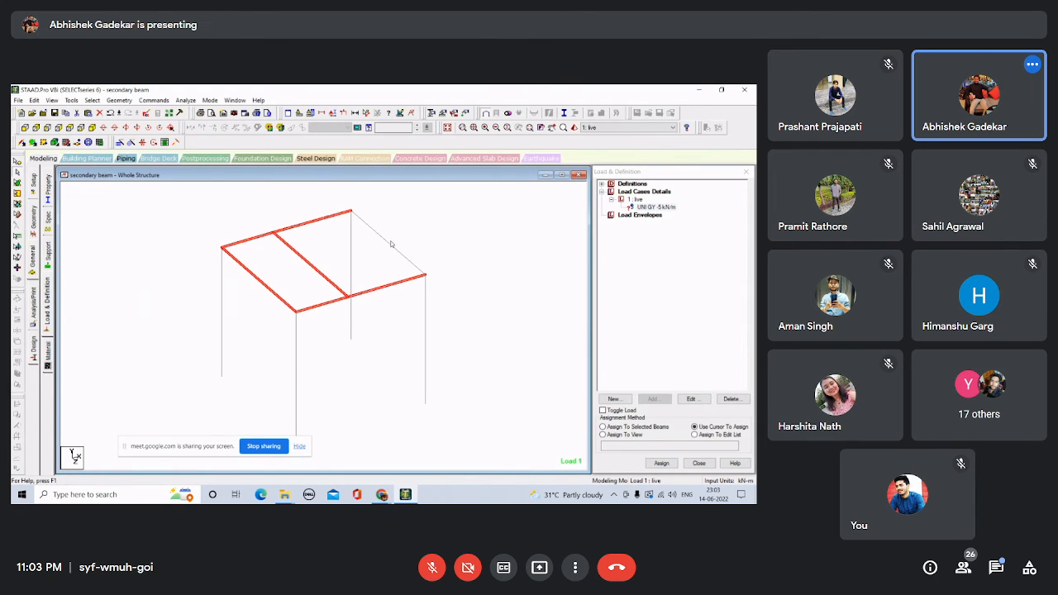
click(394, 244)
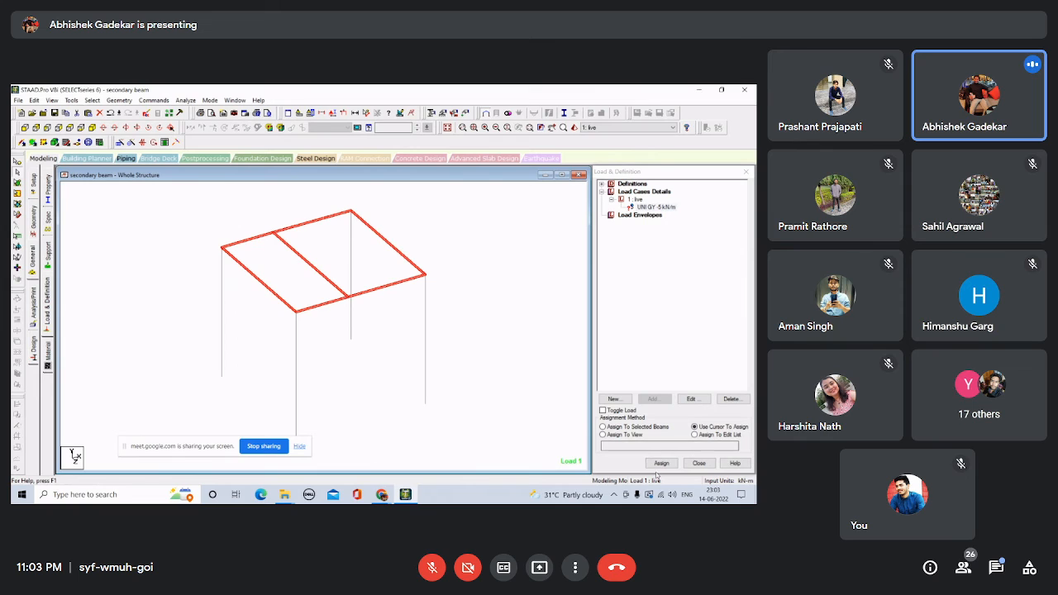
click(618, 427)
click(661, 463)
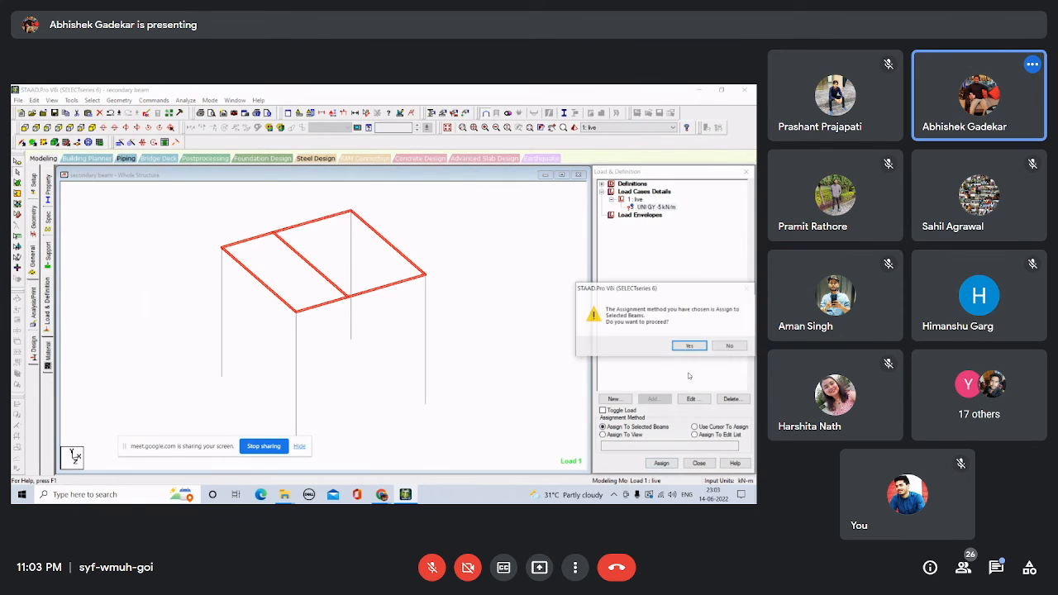
click(689, 347)
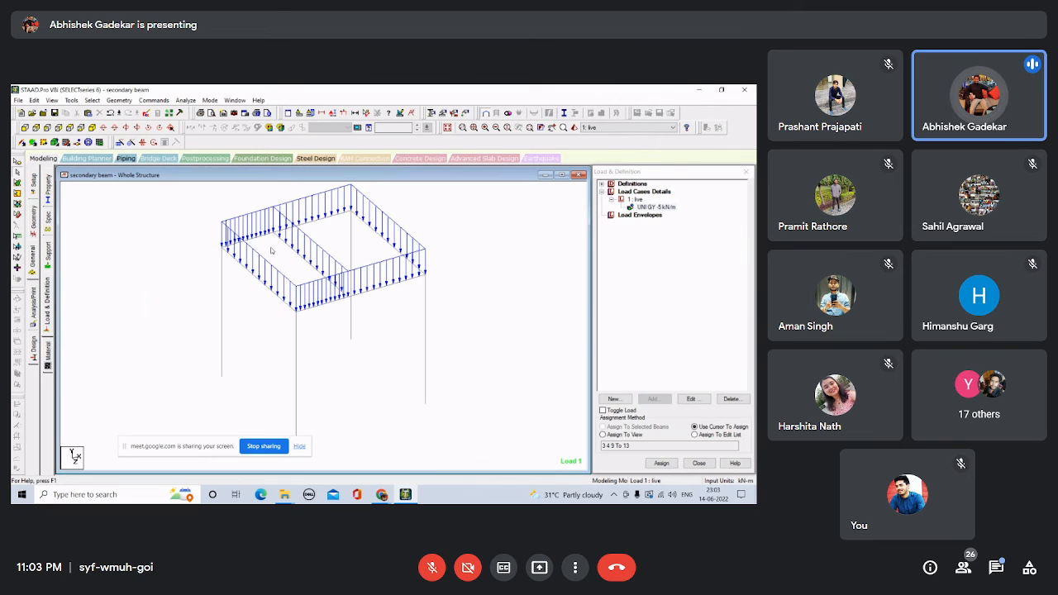
scroll(339, 242, down, 1)
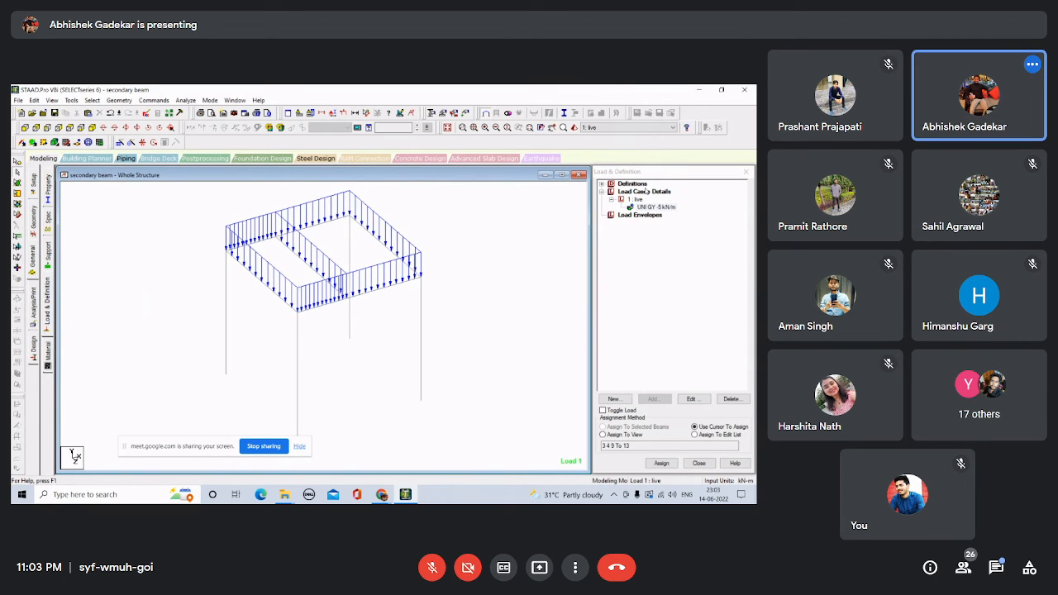
Hide the load arrows and highlight the secondary beam to examine its end connections with the main beams.
click(635, 199)
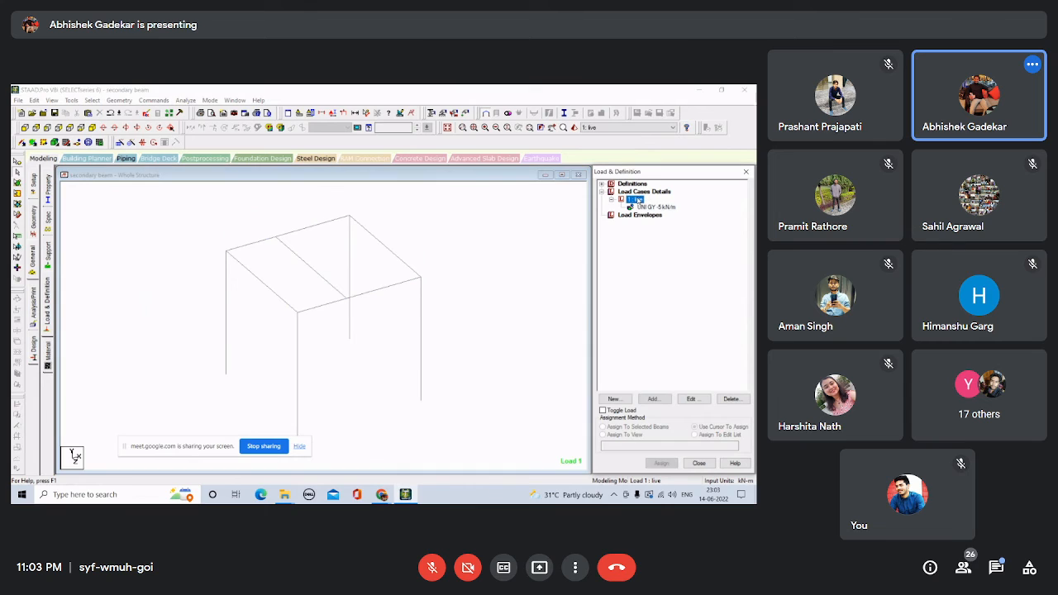
click(310, 266)
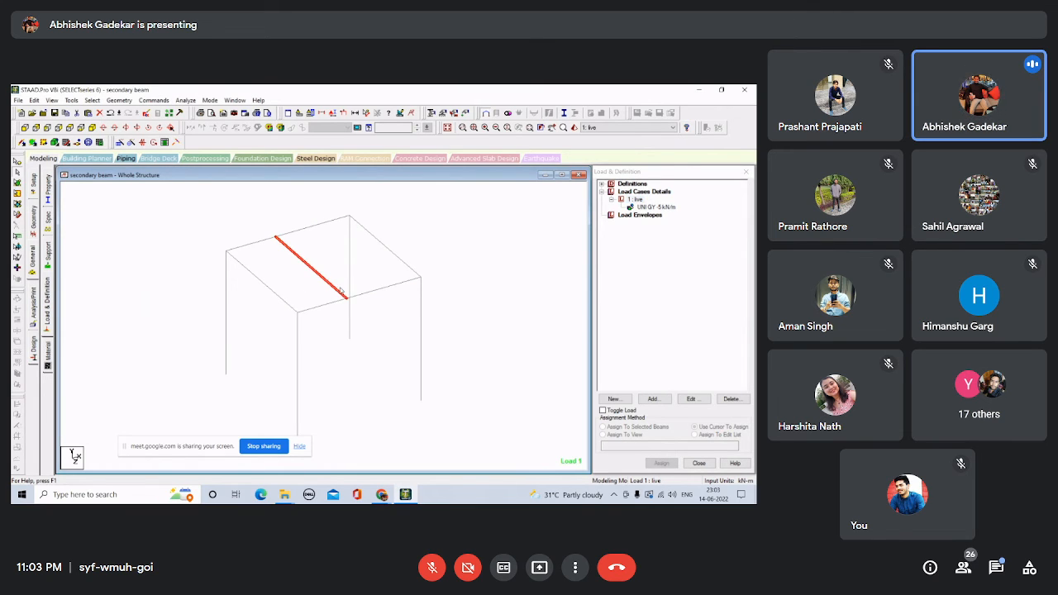
scroll(344, 294, up, 2)
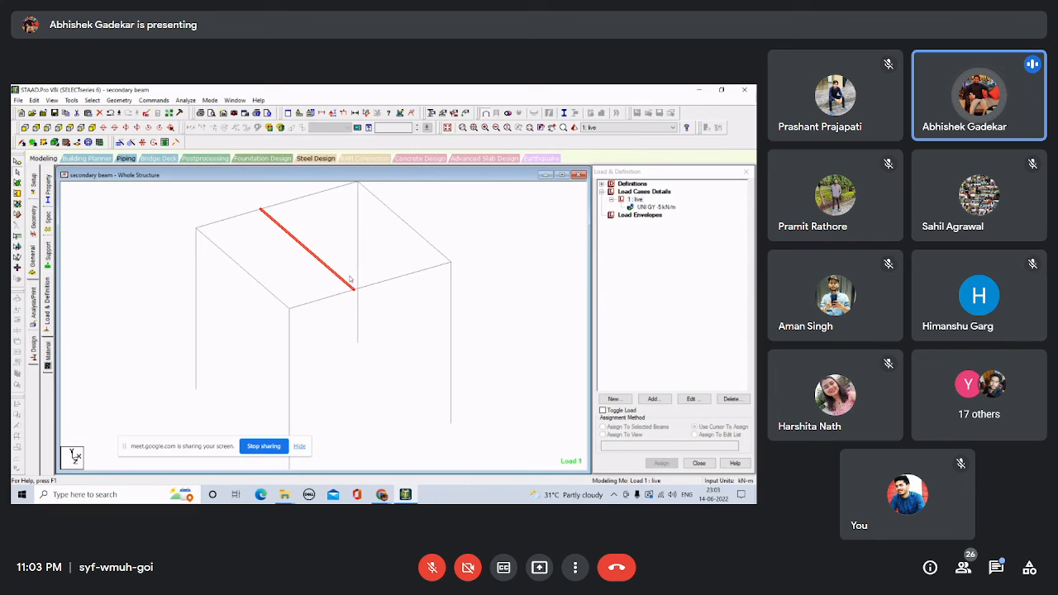
click(359, 300)
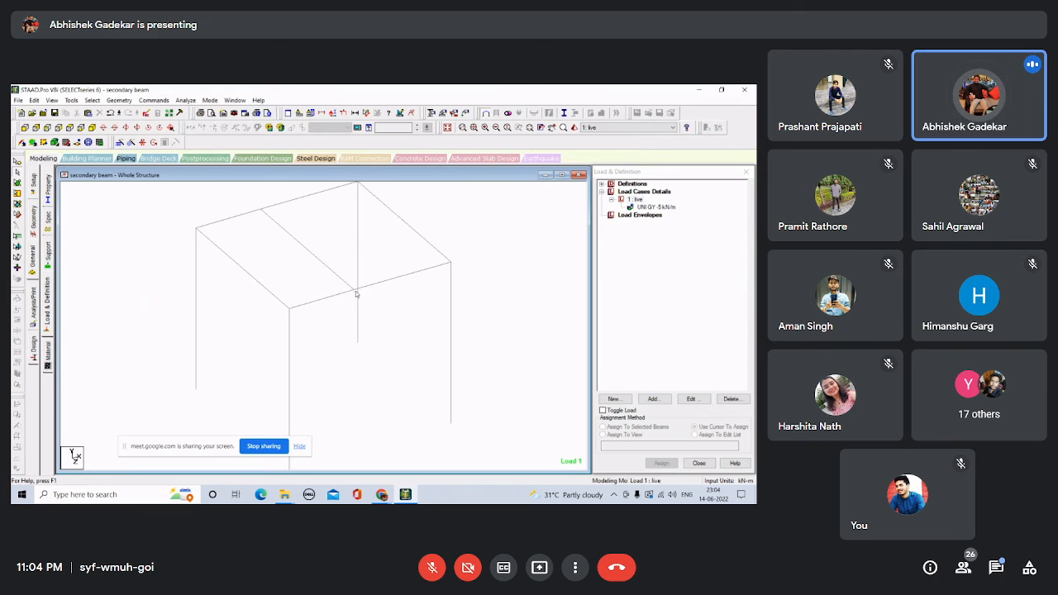
click(340, 280)
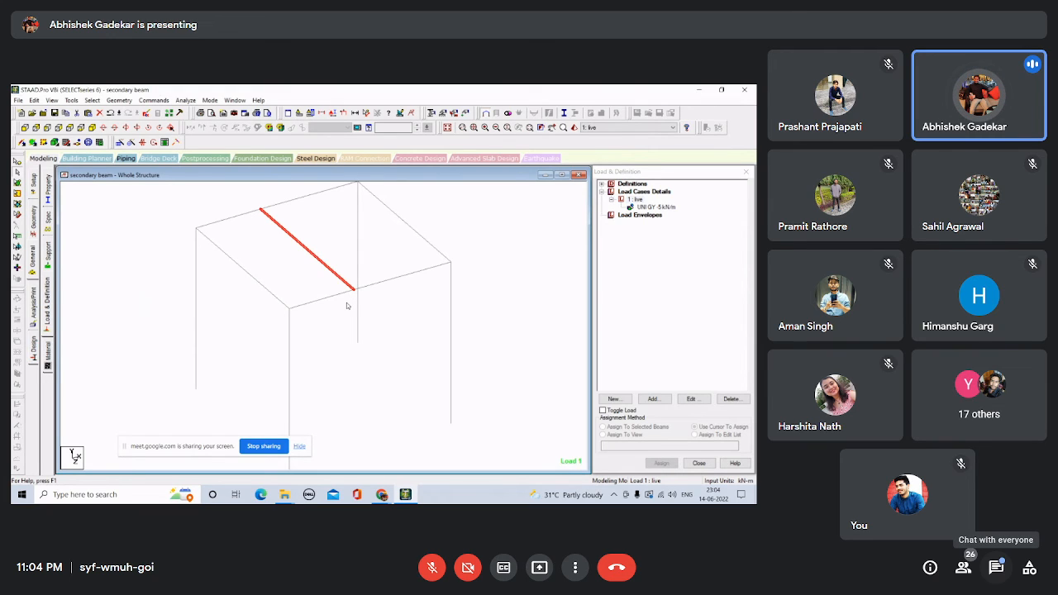
click(347, 305)
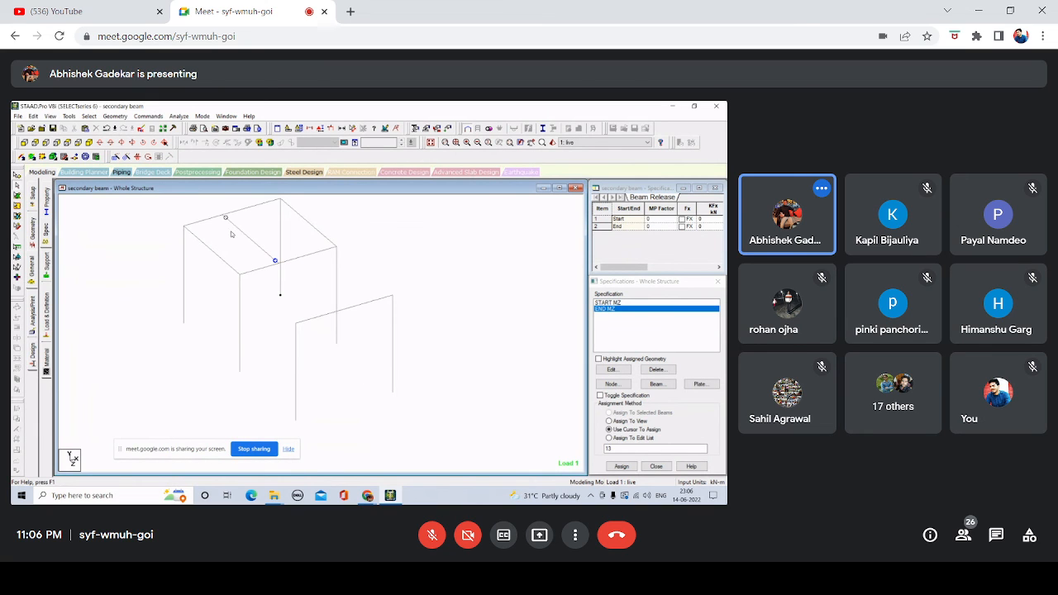
Close the YouTube tab and inspect the outer top beam's segments and the secondary beam's continuation in the added bay.
click(160, 11)
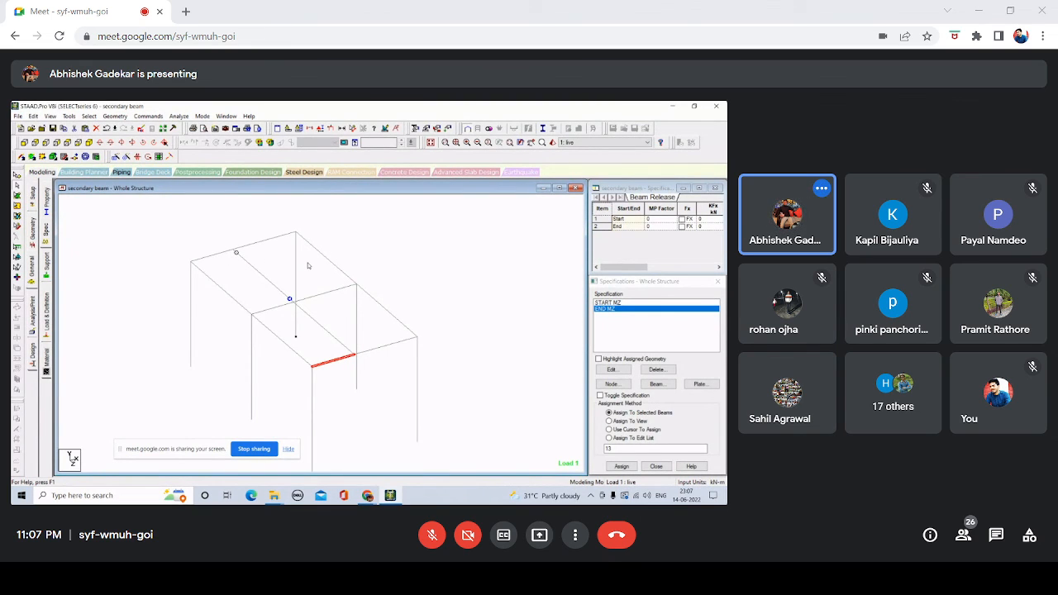
click(363, 354)
click(351, 360)
click(366, 354)
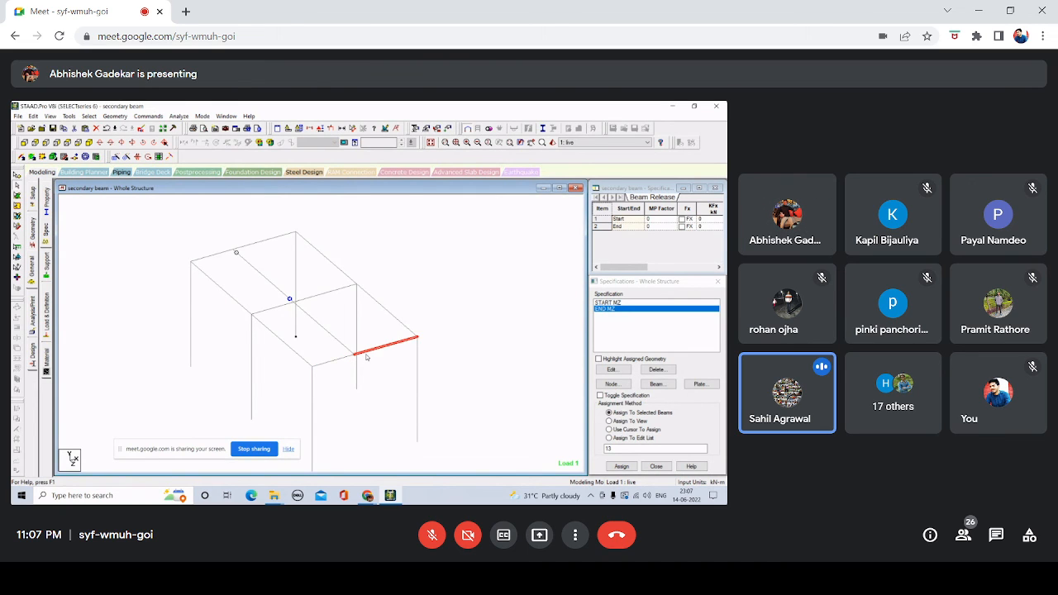
click(346, 360)
click(354, 353)
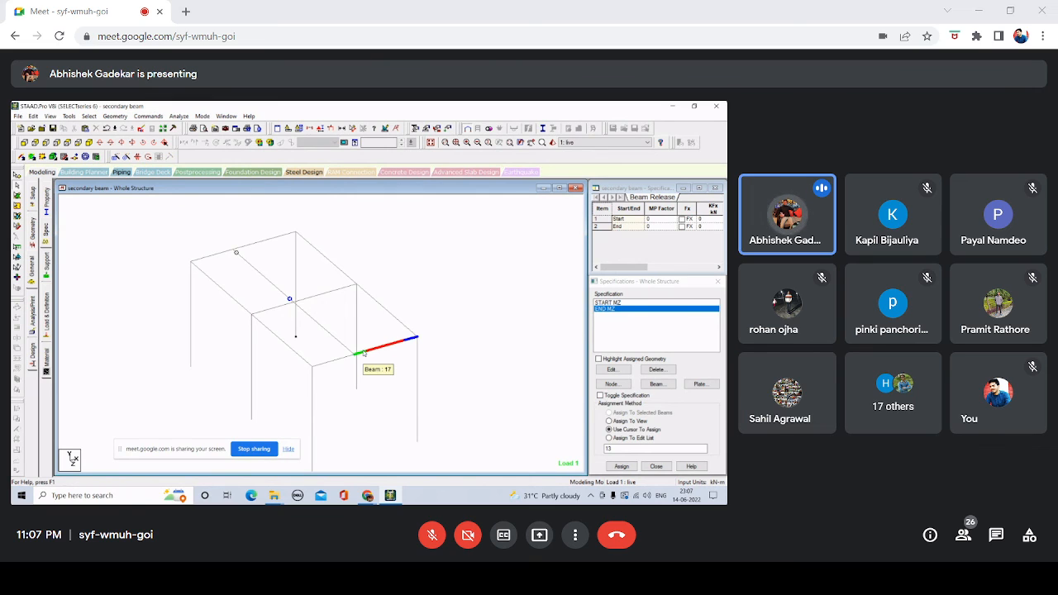
click(314, 322)
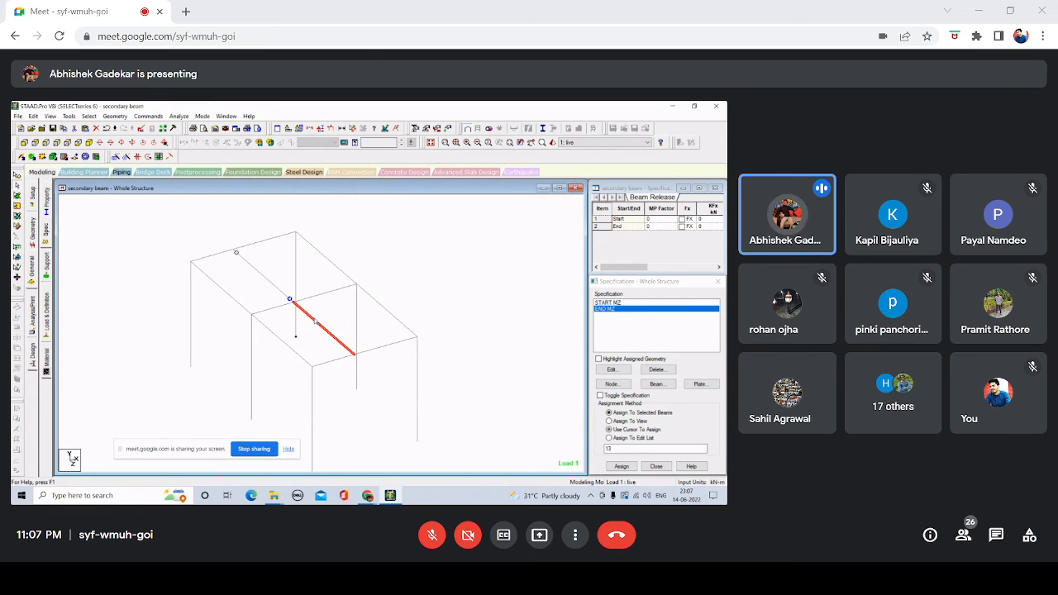
click(365, 329)
scroll(332, 324, down, 1)
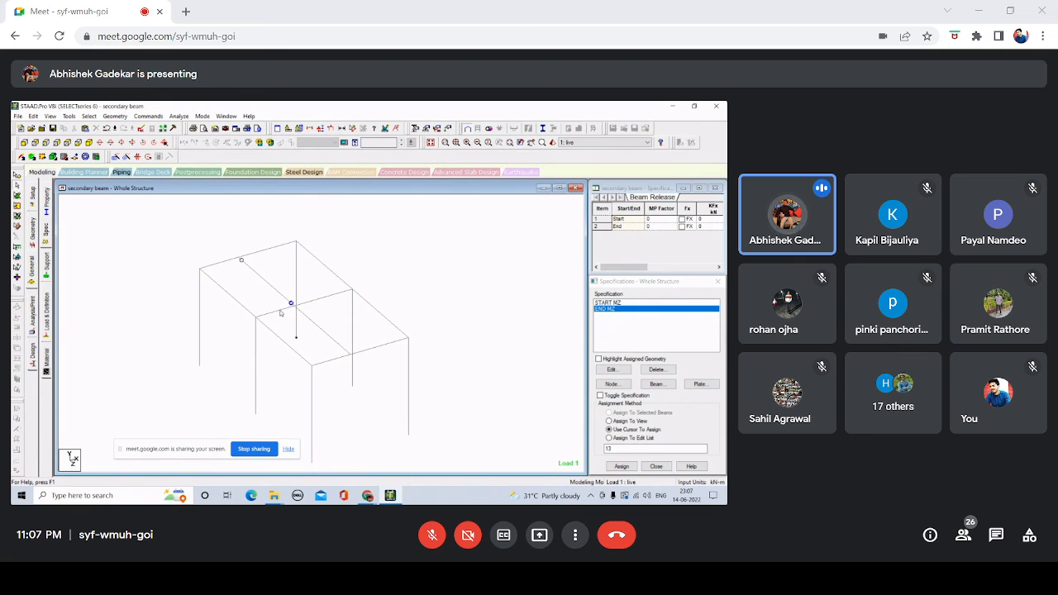
Inspect the middle top beam's segments on both sides of the secondary beam junction, and clear the selection.
click(309, 305)
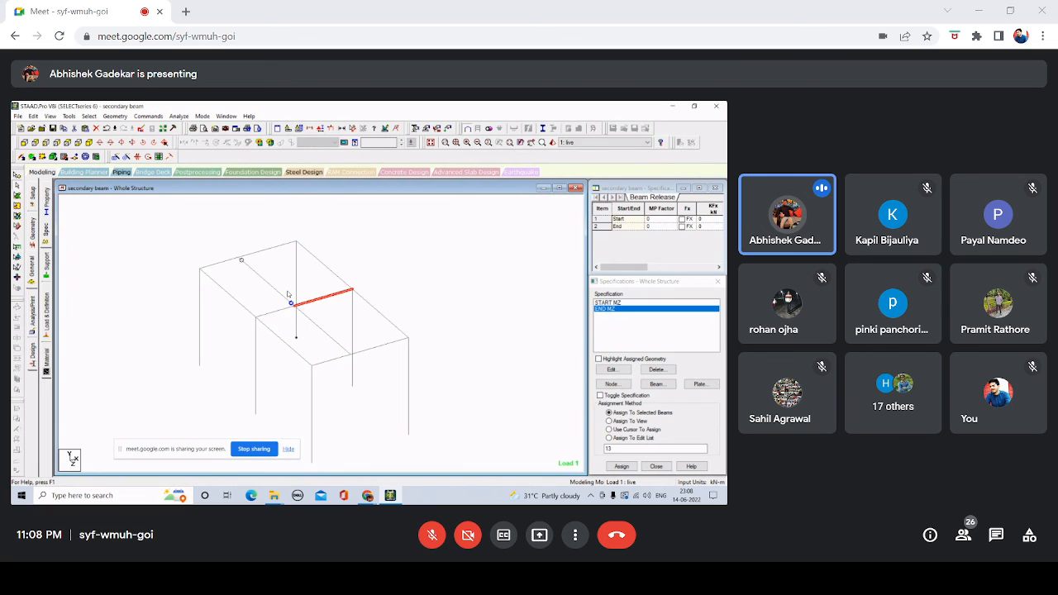
click(286, 310)
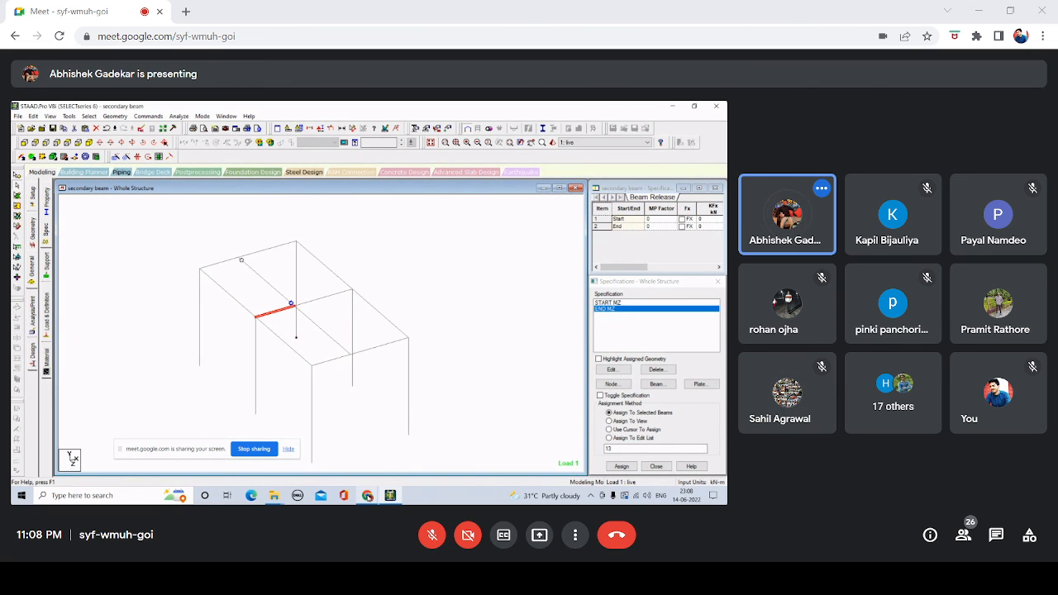
click(369, 497)
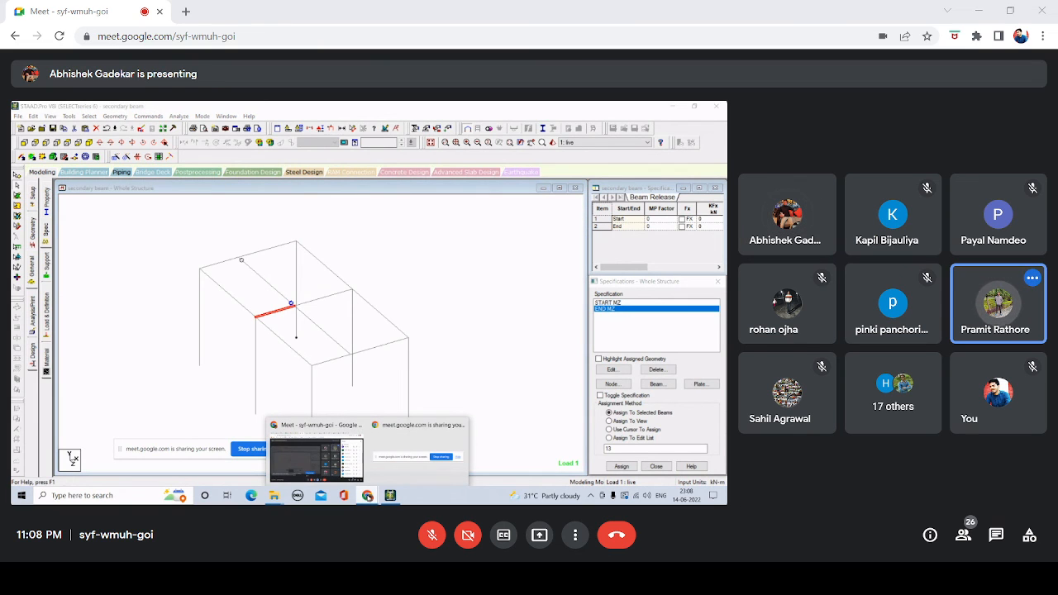
click(492, 369)
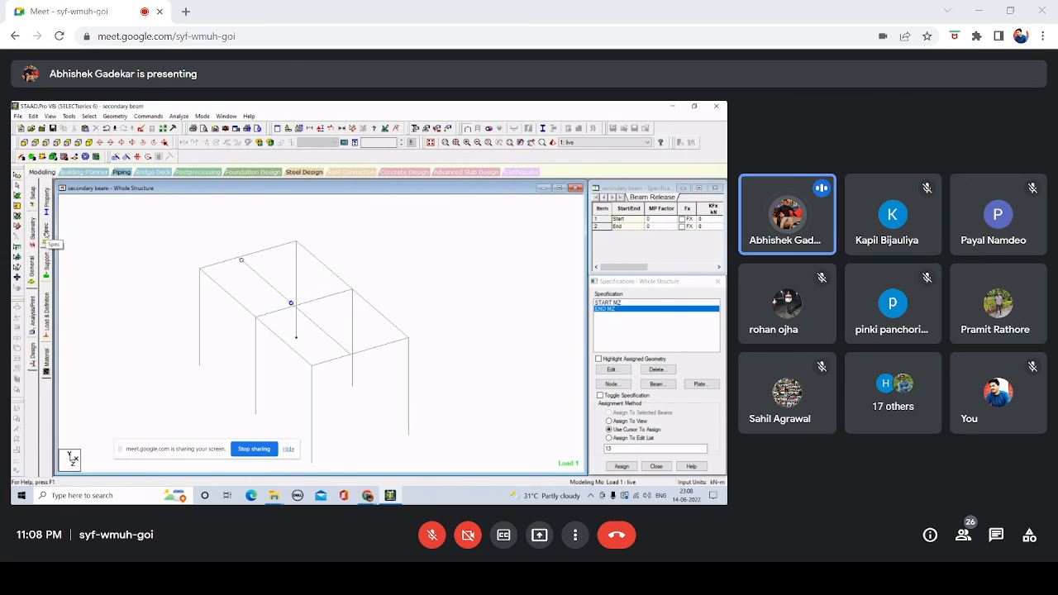
click(89, 116)
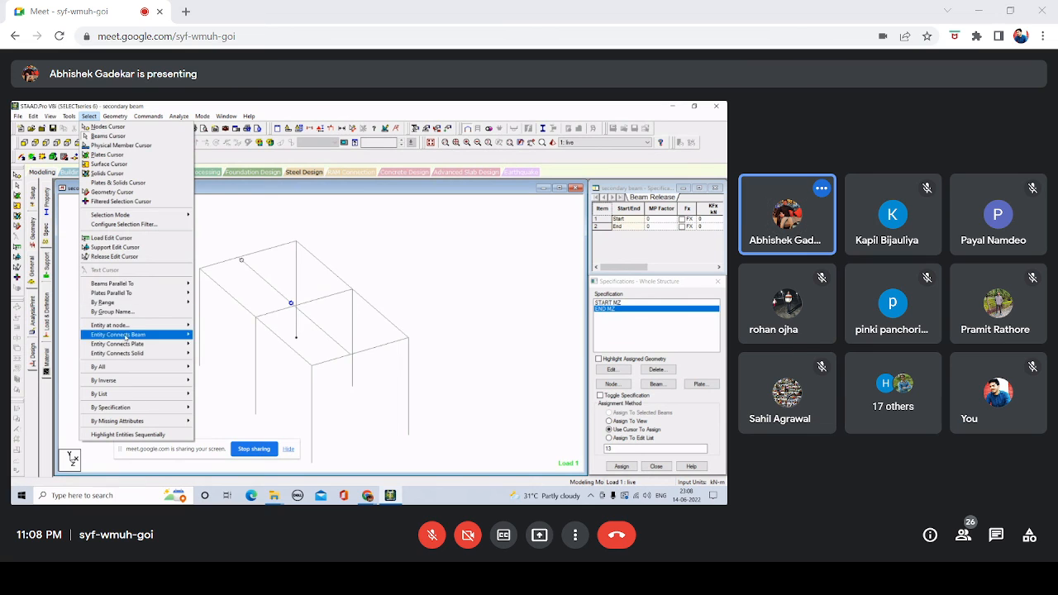
mouse_move(123, 356)
mouse_move(128, 328)
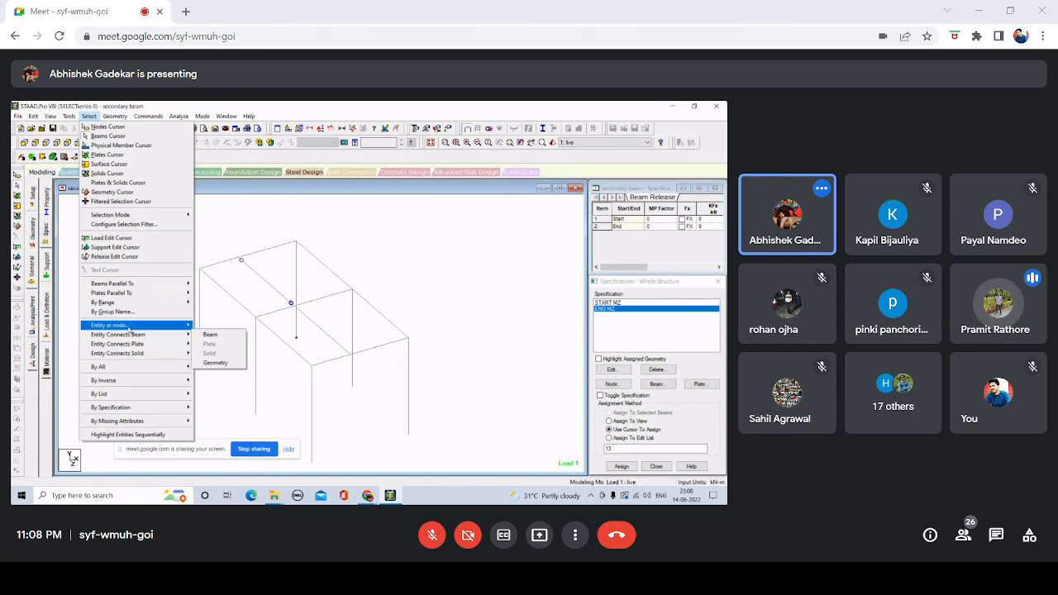
click(229, 231)
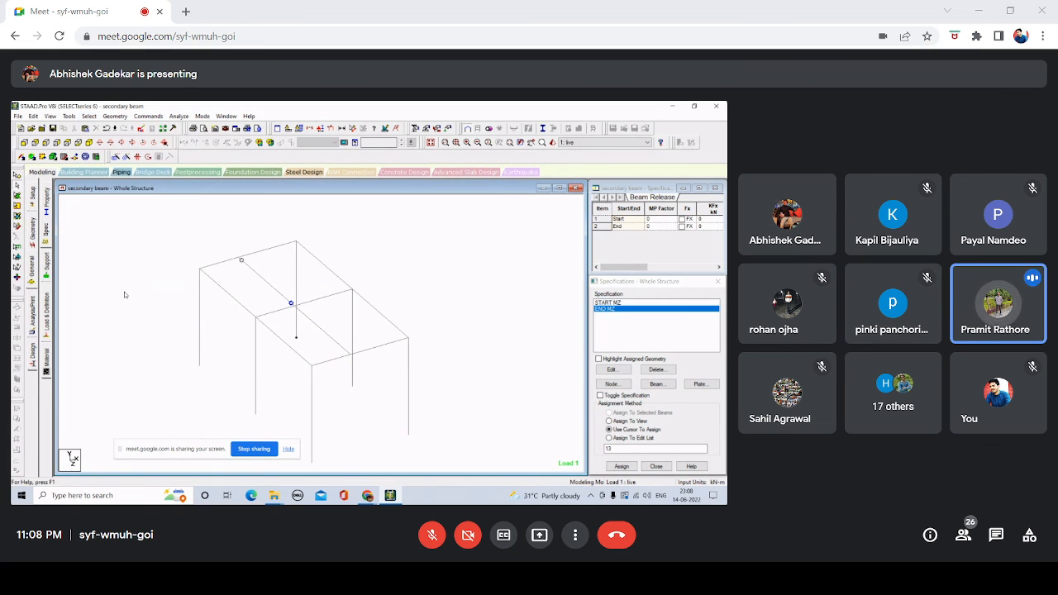
Examine the available AISC 360-10 steel design parameters, and close the parameter selection without choosing any.
click(33, 350)
click(621, 389)
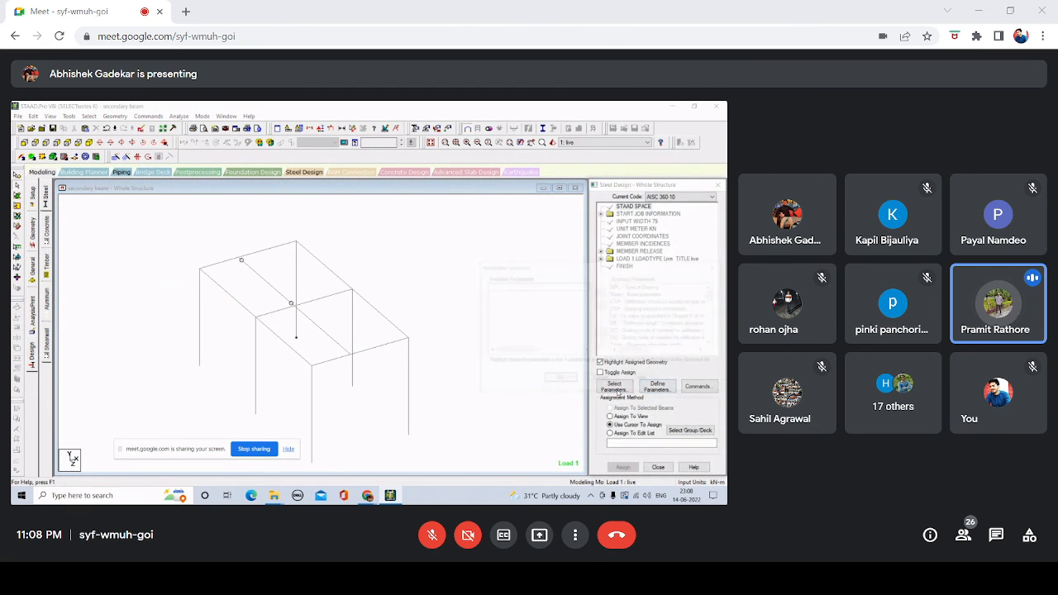
click(602, 349)
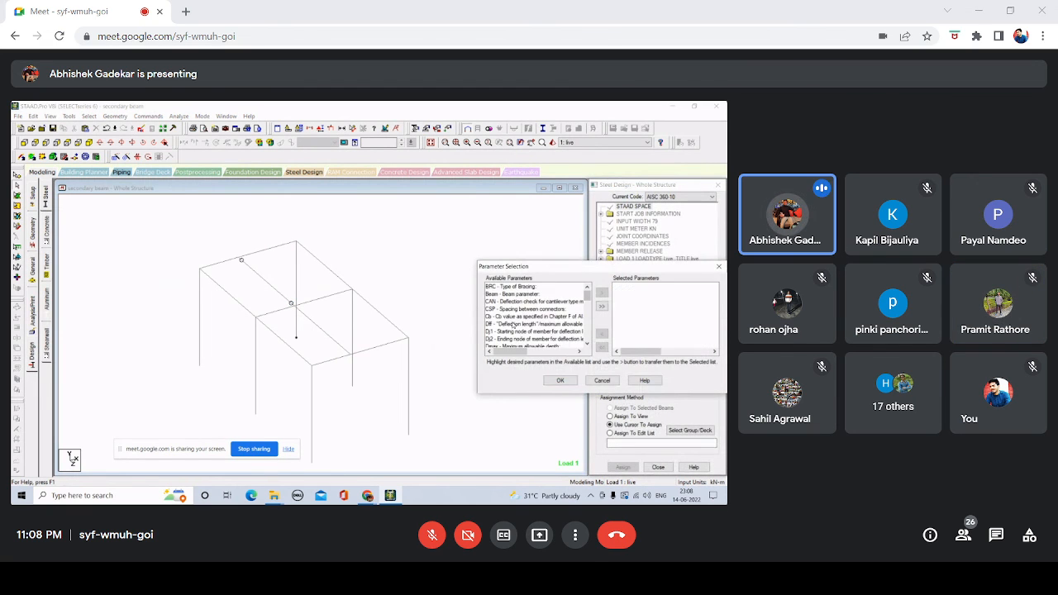
scroll(507, 315, down, 3)
scroll(507, 315, down, 5)
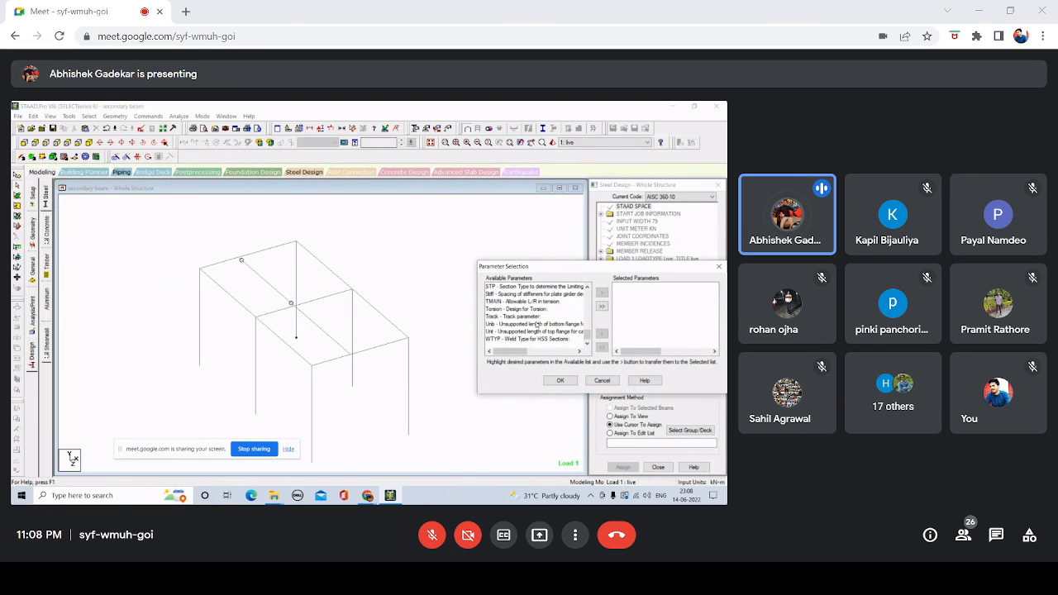
scroll(521, 326, up, 5)
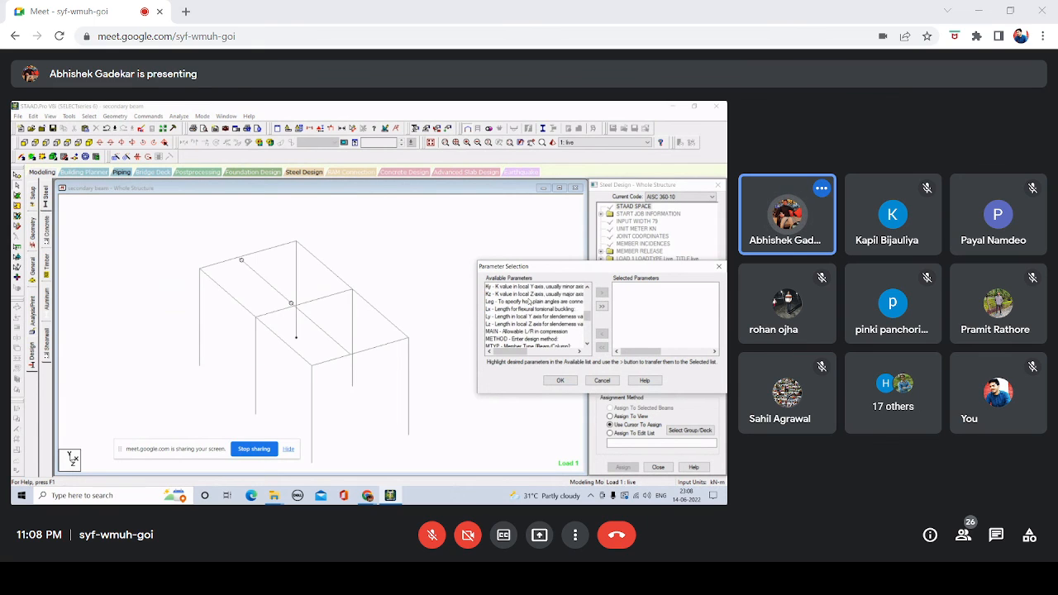
scroll(533, 302, up, 5)
scroll(540, 299, up, 1)
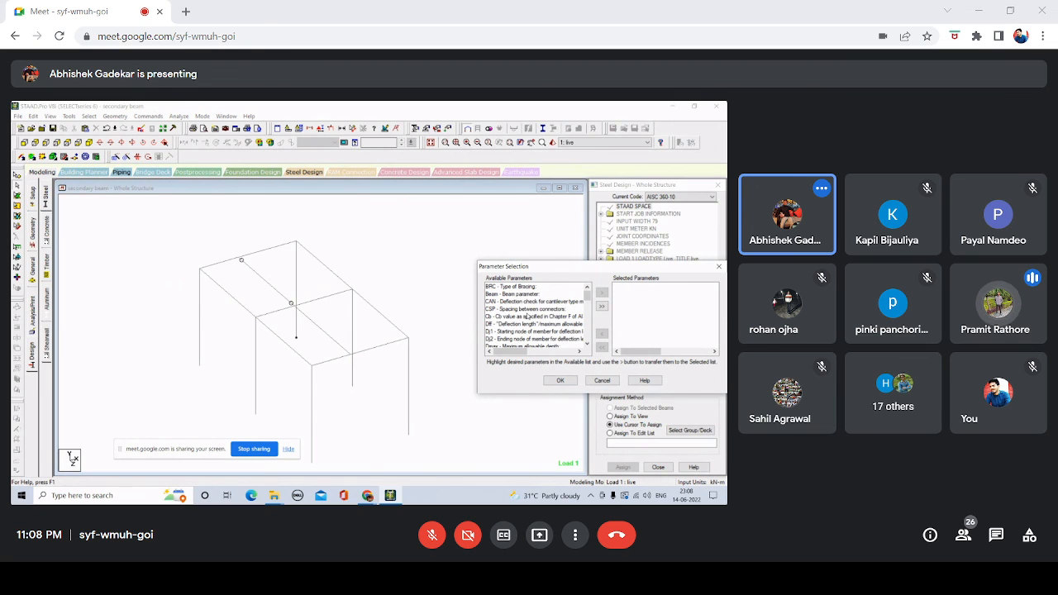
scroll(529, 316, down, 4)
scroll(527, 317, down, 1)
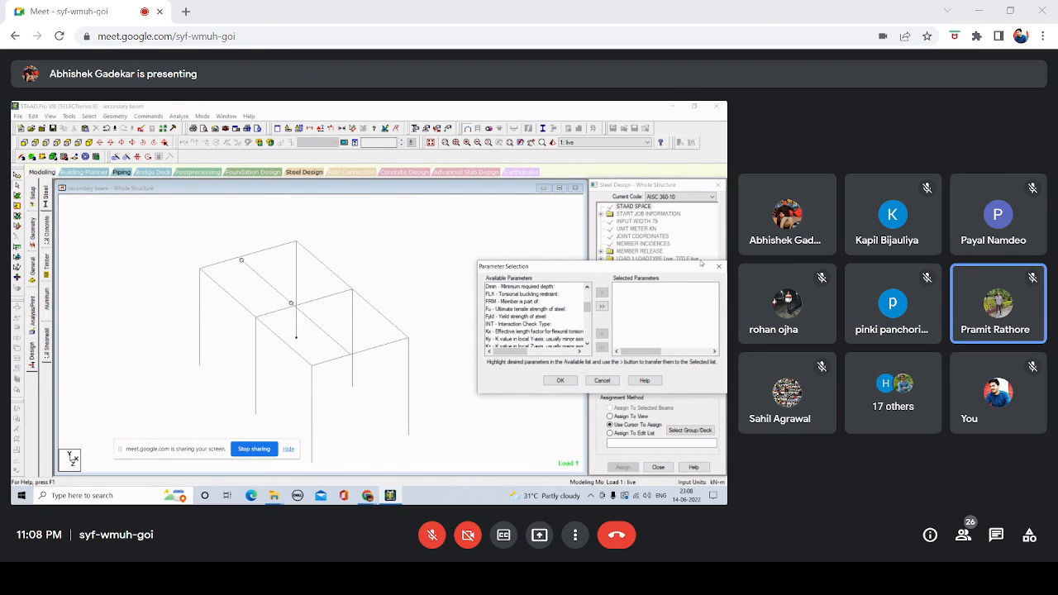
click(718, 266)
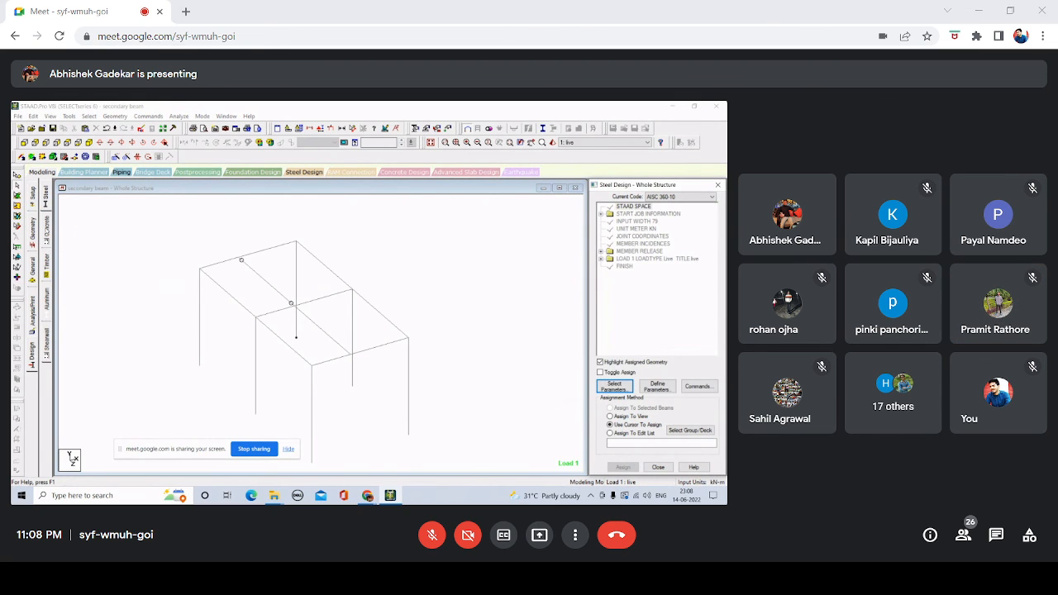
Go to concrete design, check the ACI 318 2011 parameter selection, and set the current design code to IS456.
click(46, 229)
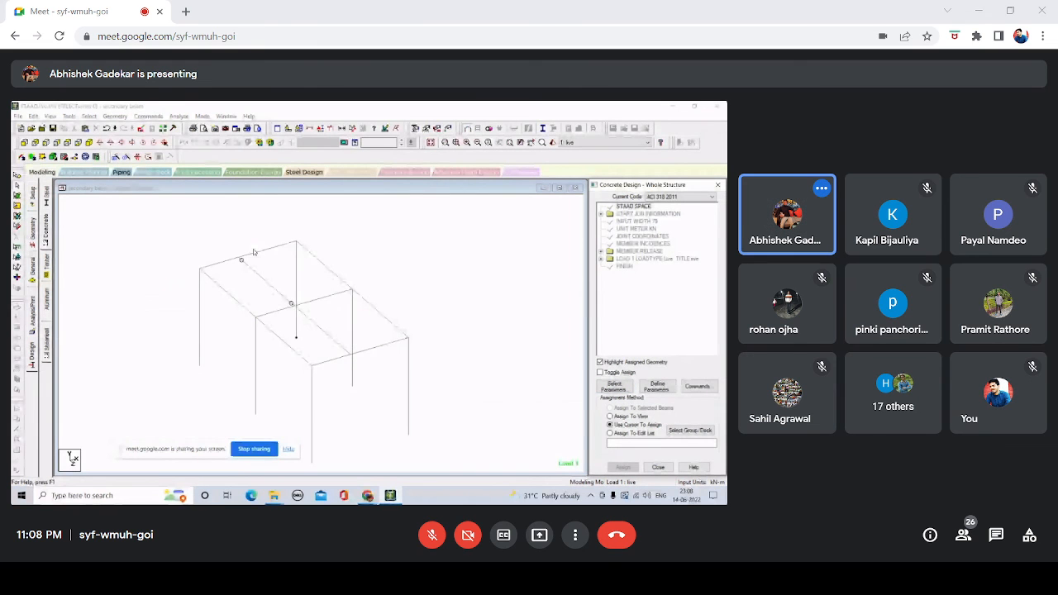
click(614, 386)
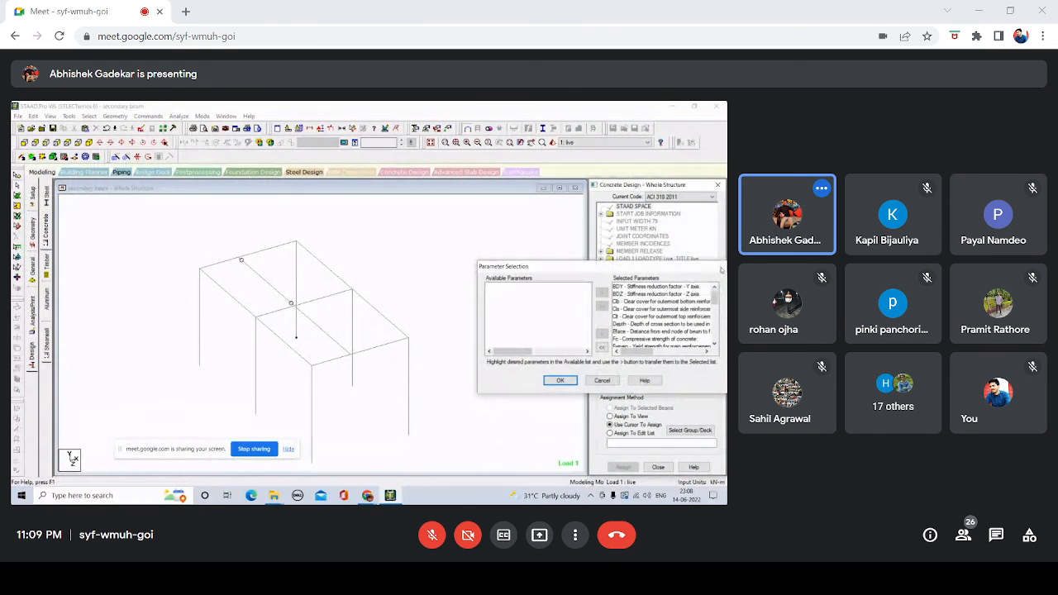
click(720, 267)
click(710, 196)
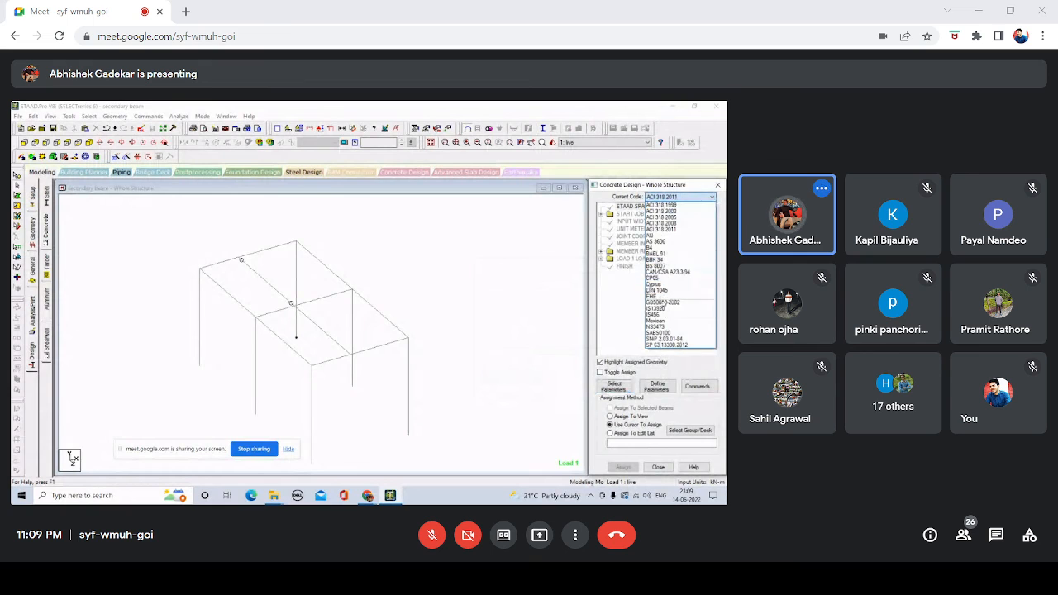
click(677, 314)
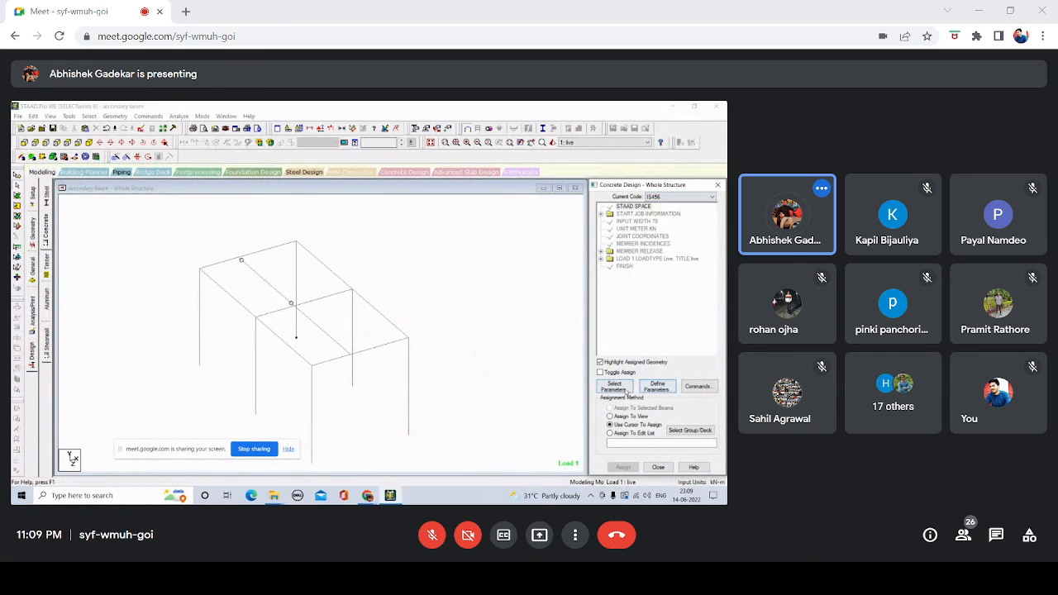
Look through the available IS456 concrete design parameters, and close the parameter selection without choosing any.
click(626, 389)
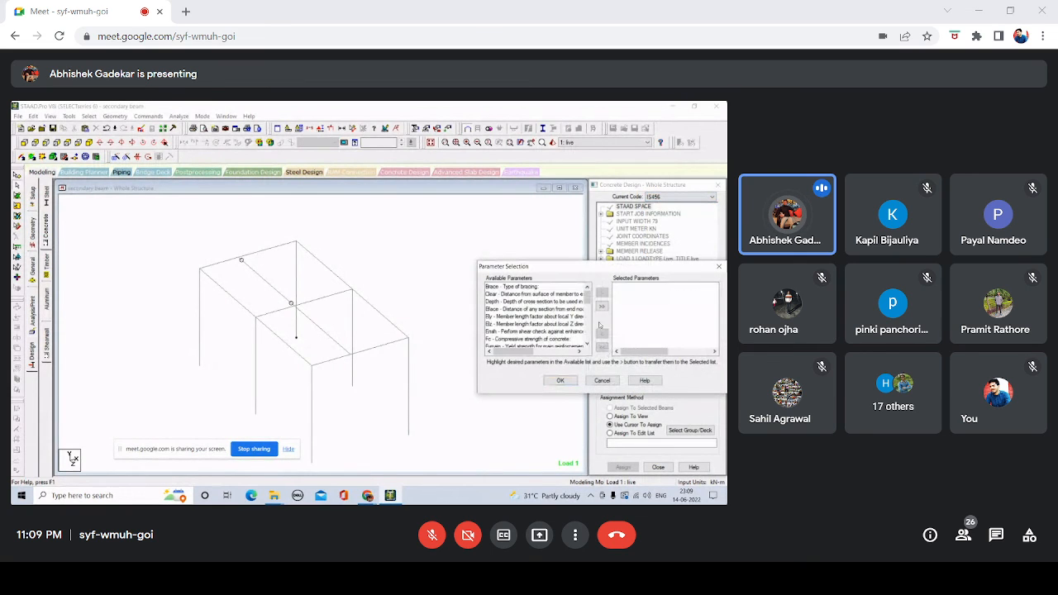
scroll(545, 321, down, 5)
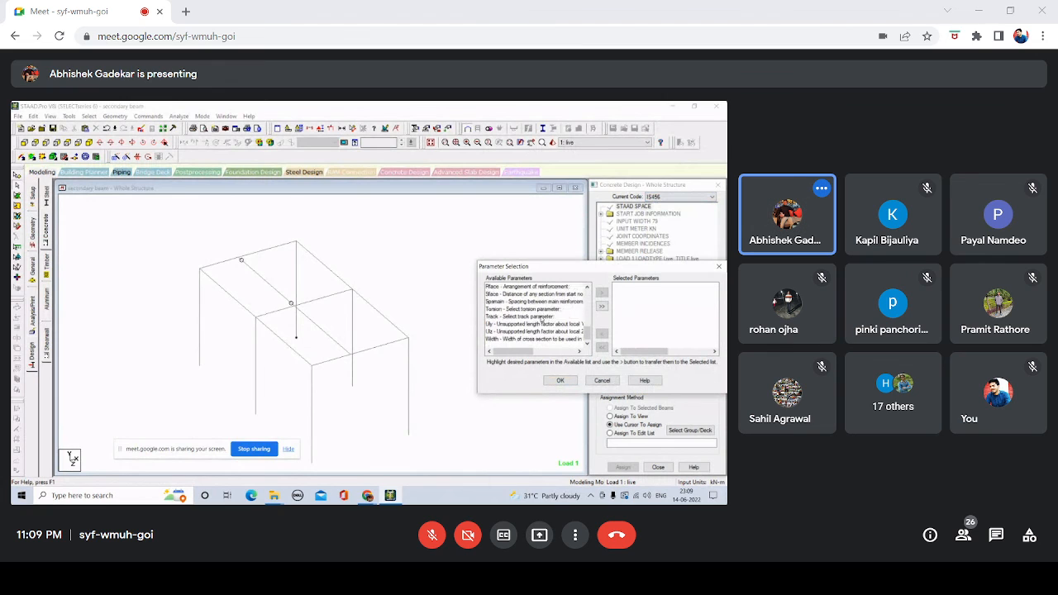
scroll(541, 318, up, 3)
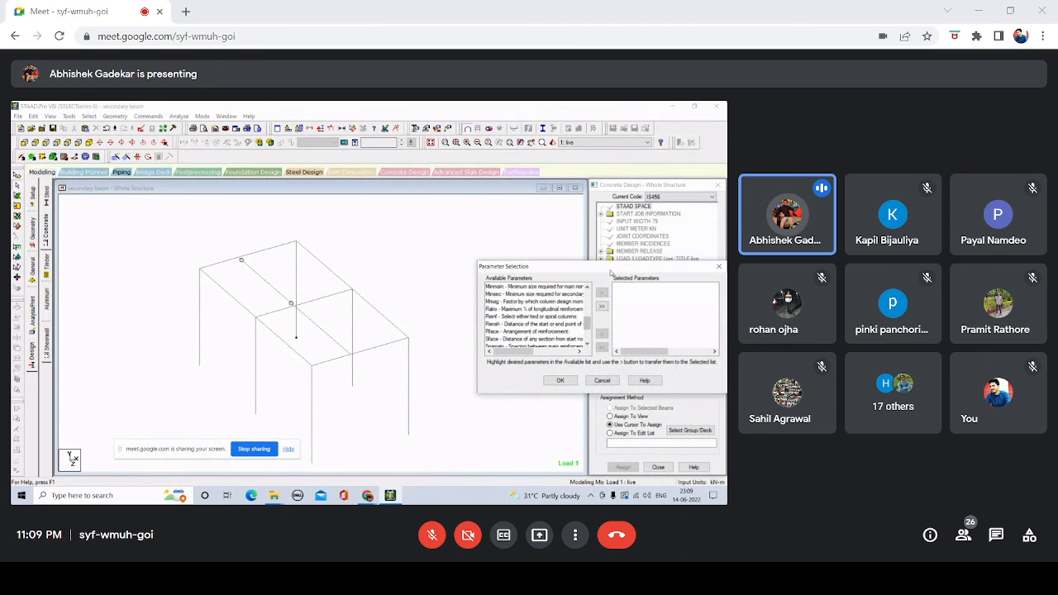
click(718, 266)
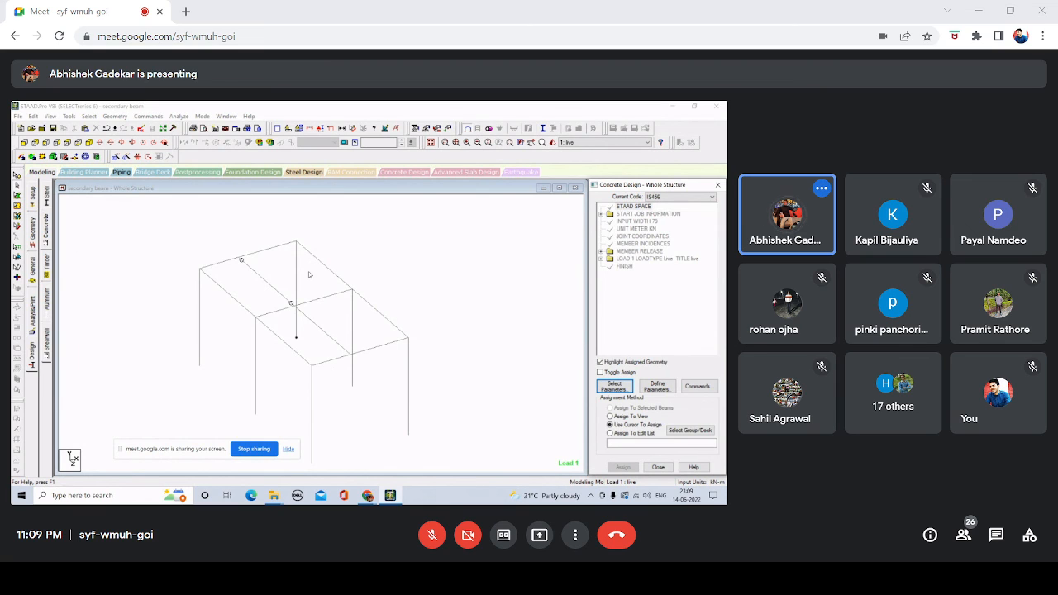
Inspect the front top beam's segments on both sides of the secondary beam junction, and clear the selection.
click(369, 348)
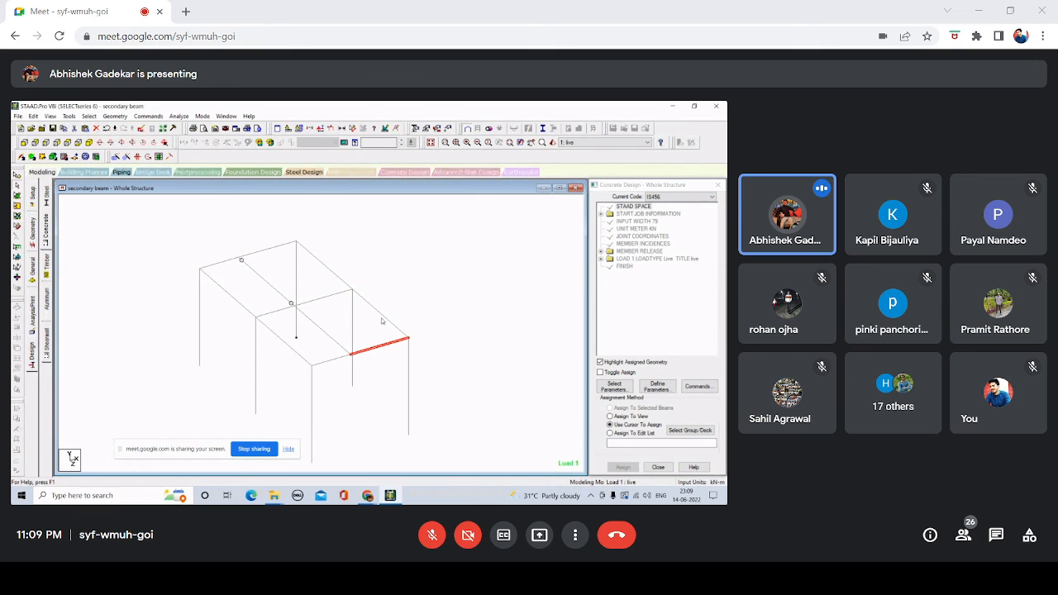
click(337, 361)
click(360, 353)
click(358, 379)
Switch to the Google Meet window to view the meeting participants.
click(368, 497)
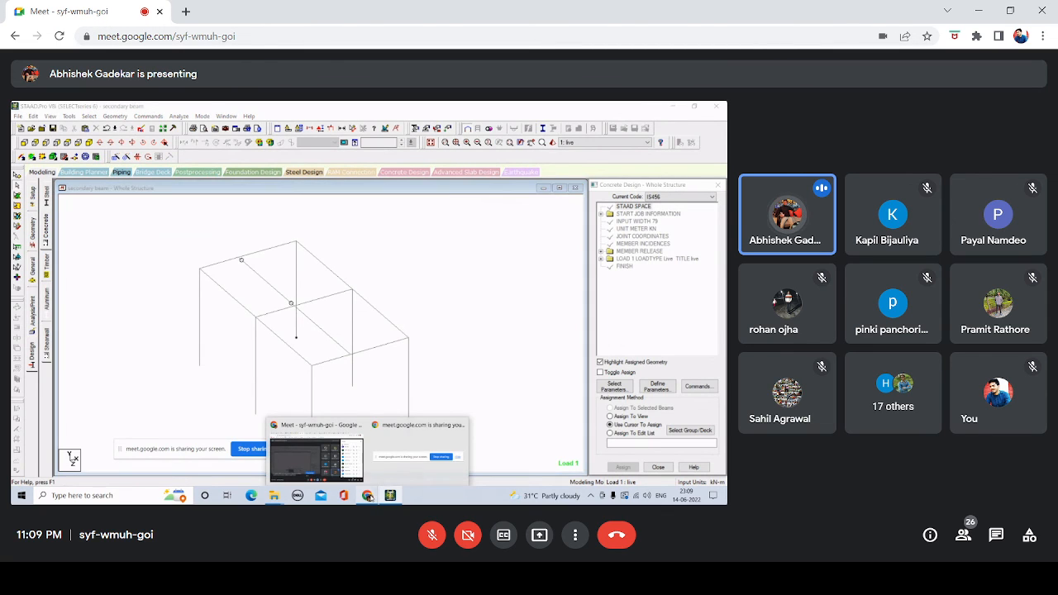
click(327, 464)
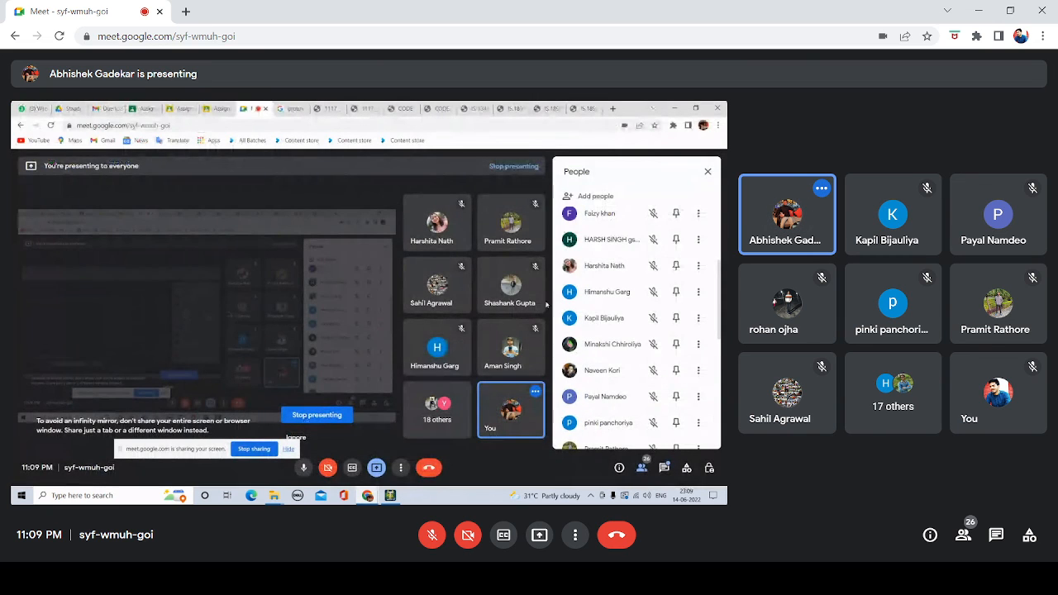